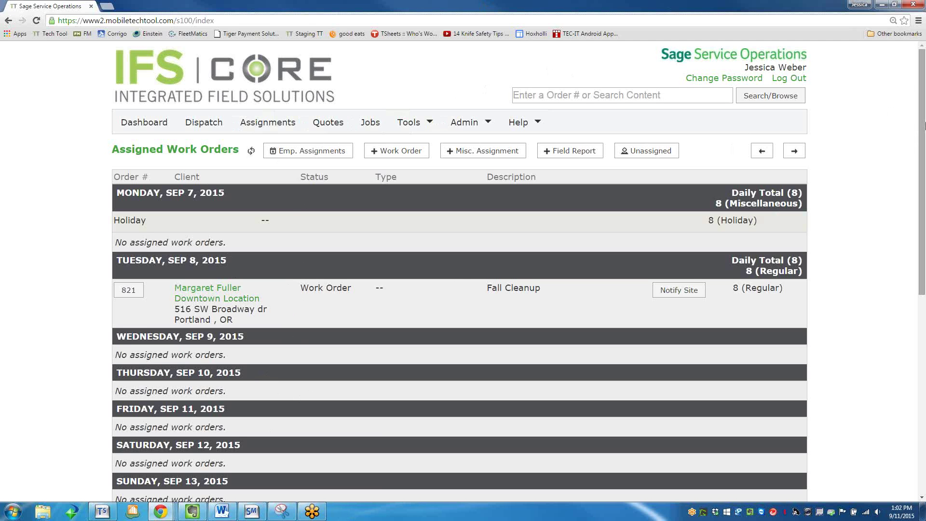
Scroll the Assigned Work Orders page, then open the Dispatch Board for Jay's Project Team.
{"action": "left_click_drag", "start_coordinate": [923, 125], "coordinate": [923, 170]}
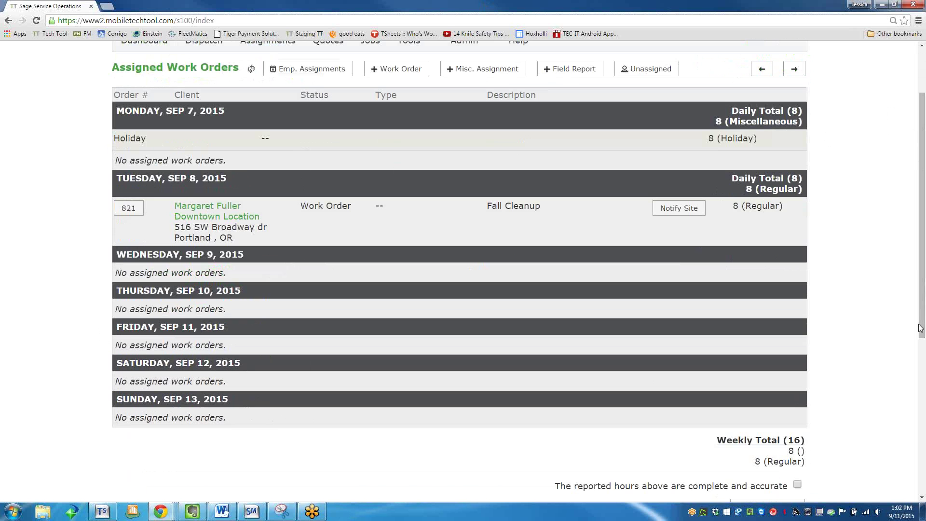
{"action": "left_click_drag", "start_coordinate": [920, 332], "coordinate": [922, 243]}
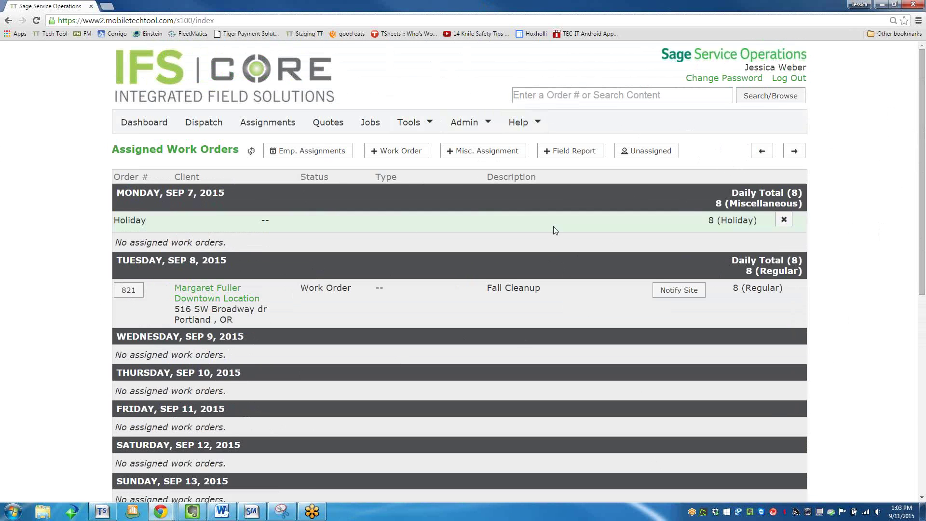
{"action": "left_click", "coordinate": [203, 124]}
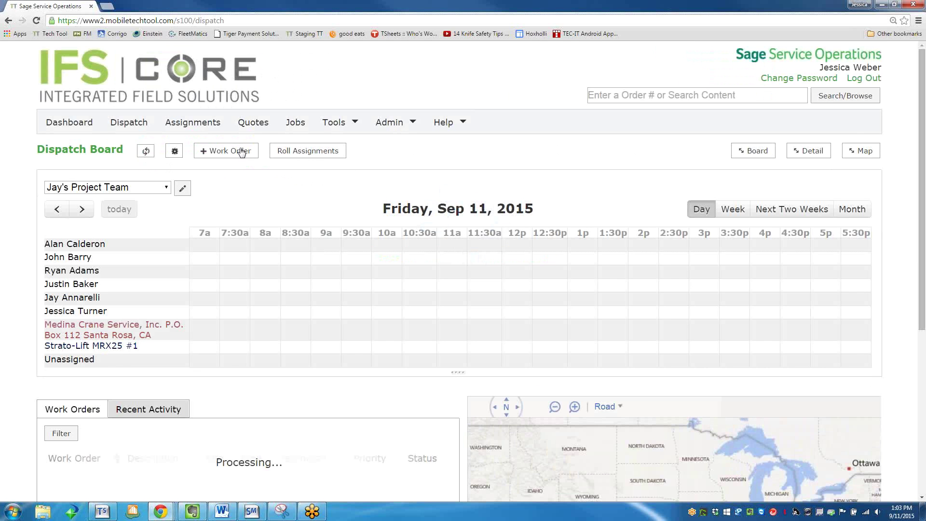
Switch to the Service Dashboard showing invoice summaries and unassigned service orders.
{"action": "left_click", "coordinate": [57, 125]}
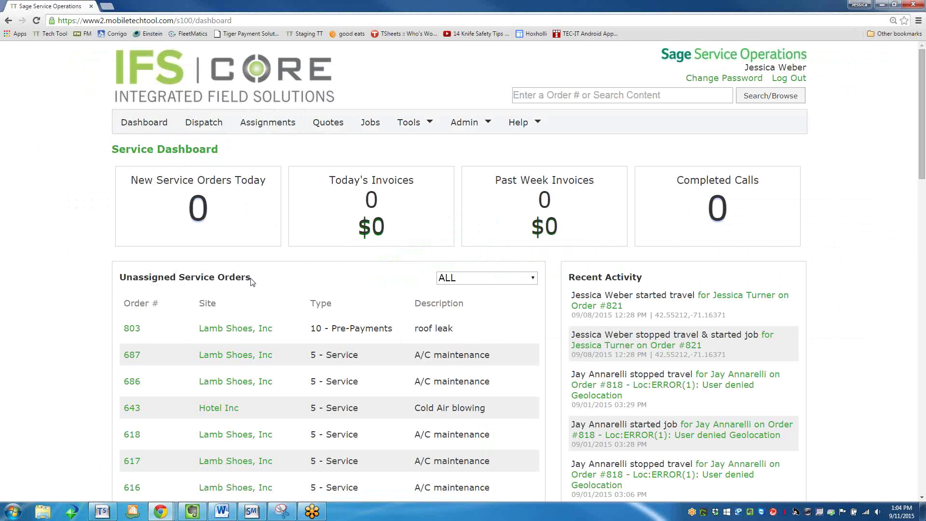
Filter the Unassigned Service Orders list to type 5 - Service.
{"action": "left_click", "coordinate": [442, 283]}
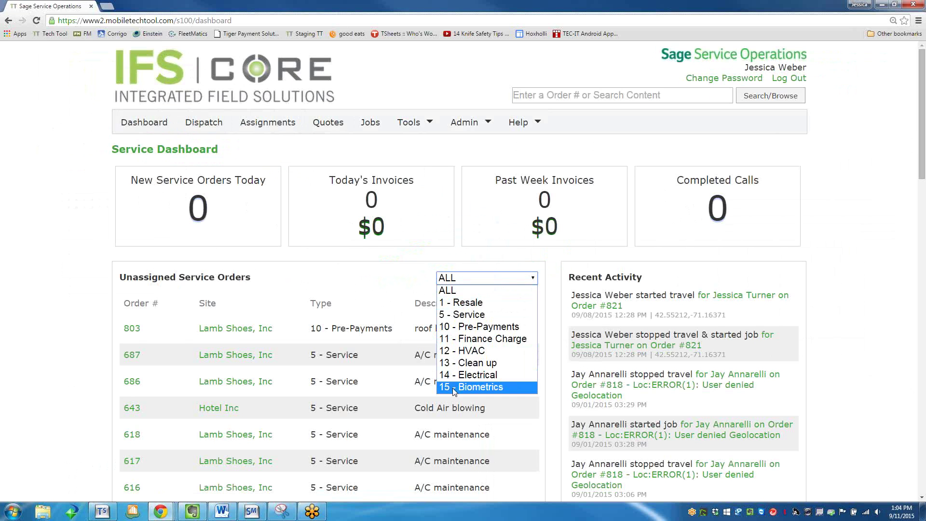
{"action": "left_click", "coordinate": [456, 314]}
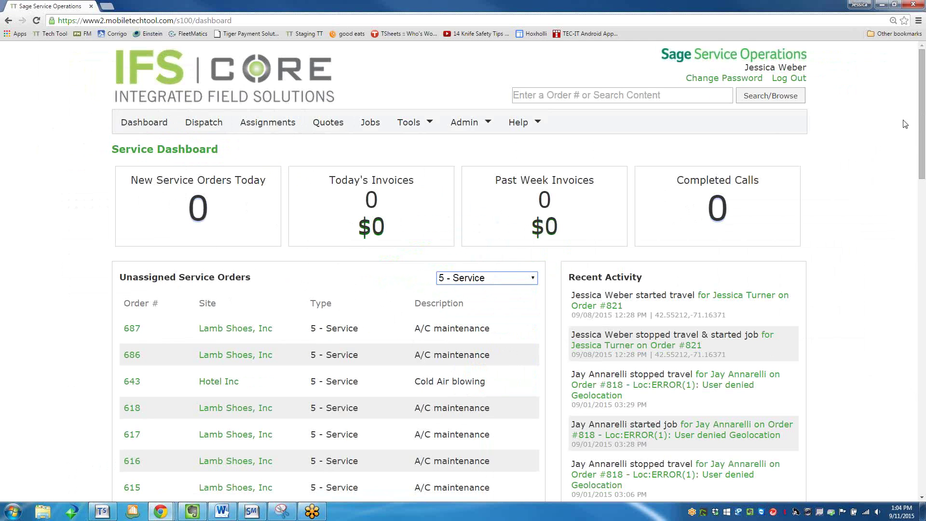
{"action": "left_click_drag", "start_coordinate": [923, 136], "coordinate": [890, 289]}
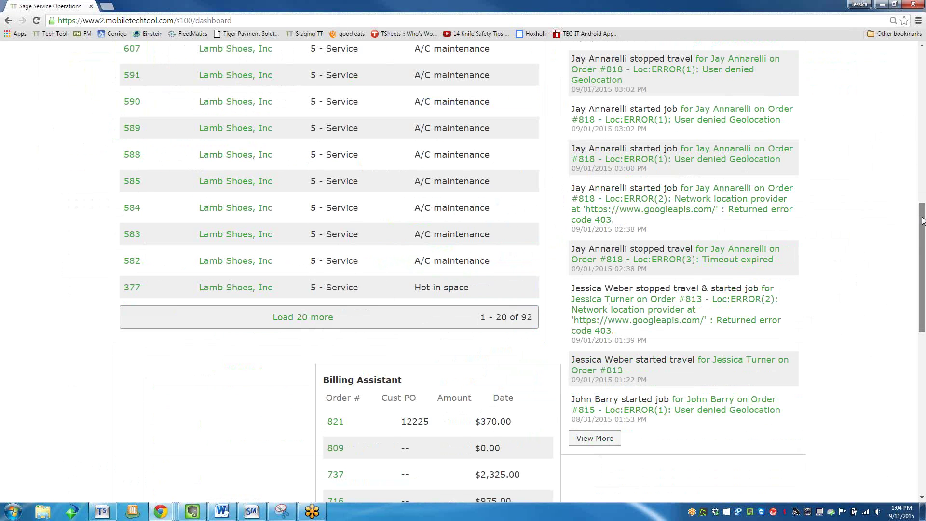
{"action": "scroll", "coordinate": [922, 221], "scroll_direction": "up", "scroll_amount": 9}
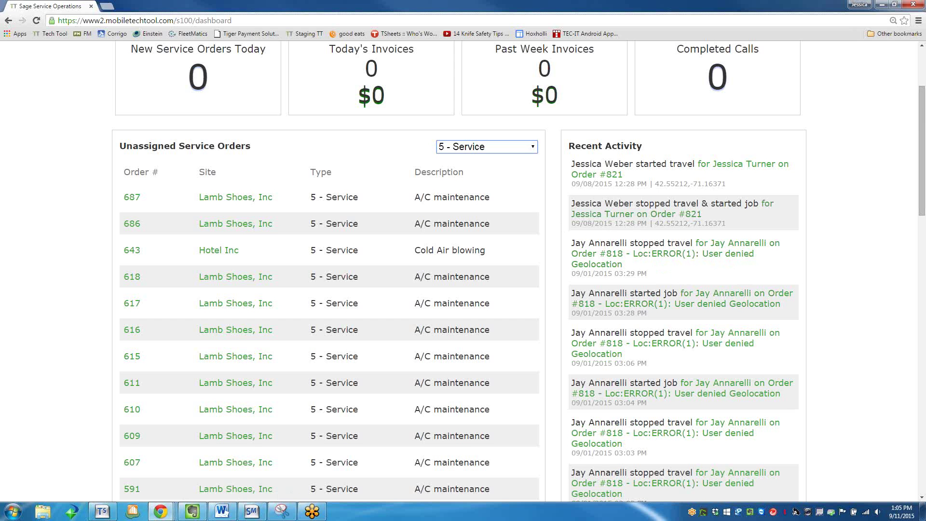
{"action": "left_click_drag", "start_coordinate": [923, 126], "coordinate": [923, 87]}
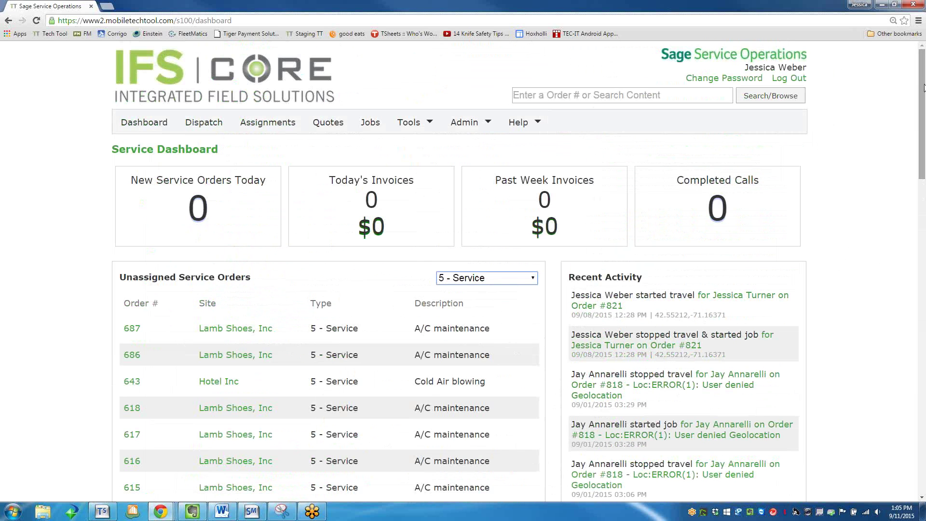
{"action": "left_click_drag", "start_coordinate": [923, 89], "coordinate": [916, 244]}
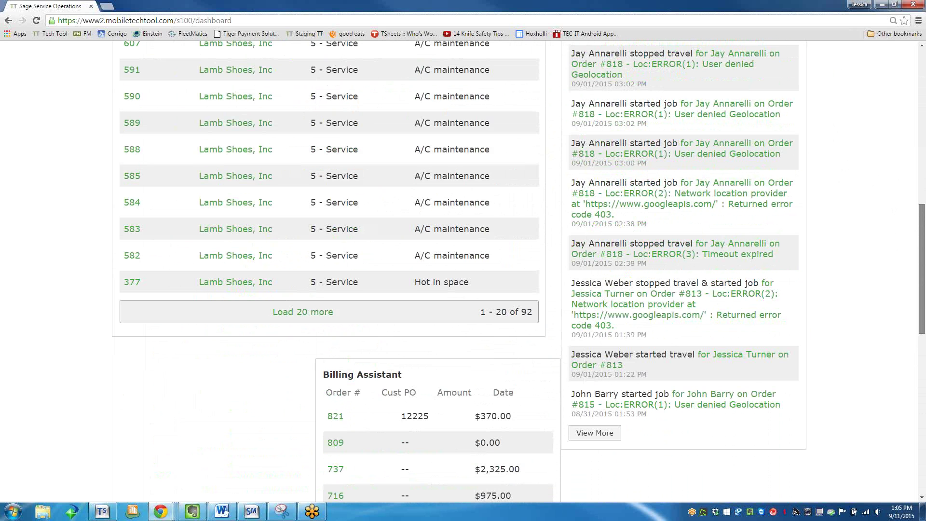
{"action": "scroll", "coordinate": [333, 405], "scroll_direction": "down", "scroll_amount": 1}
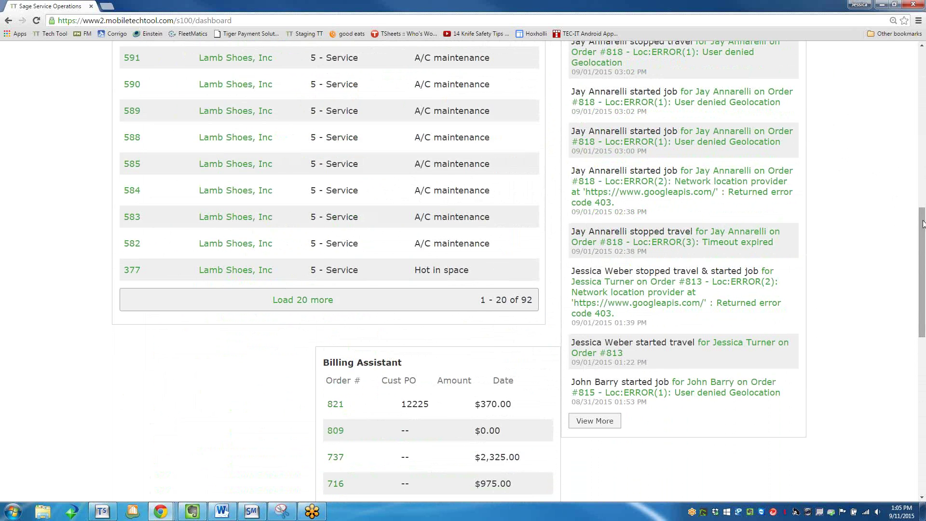
{"action": "scroll", "coordinate": [920, 217], "scroll_direction": "down", "scroll_amount": 6}
{"action": "scroll", "coordinate": [921, 354], "scroll_direction": "down", "scroll_amount": 2}
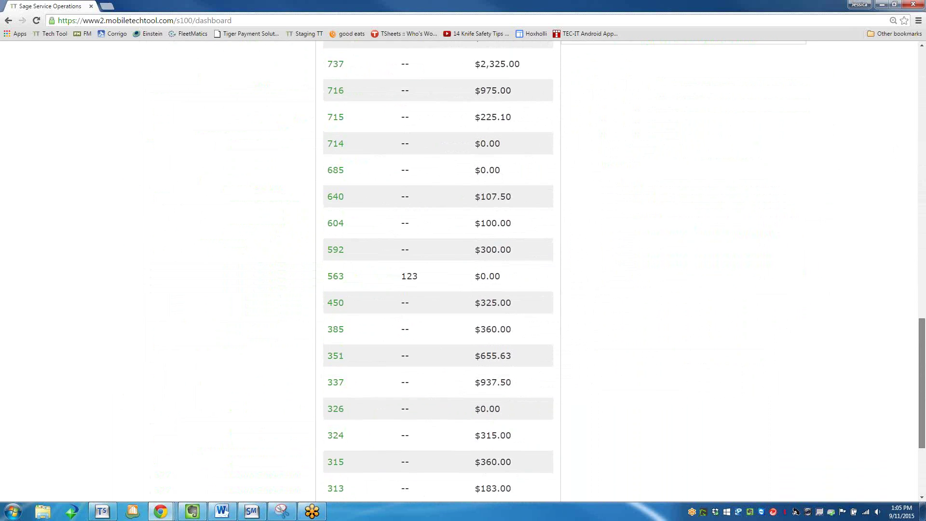
{"action": "scroll", "coordinate": [921, 354], "scroll_direction": "up", "scroll_amount": 3}
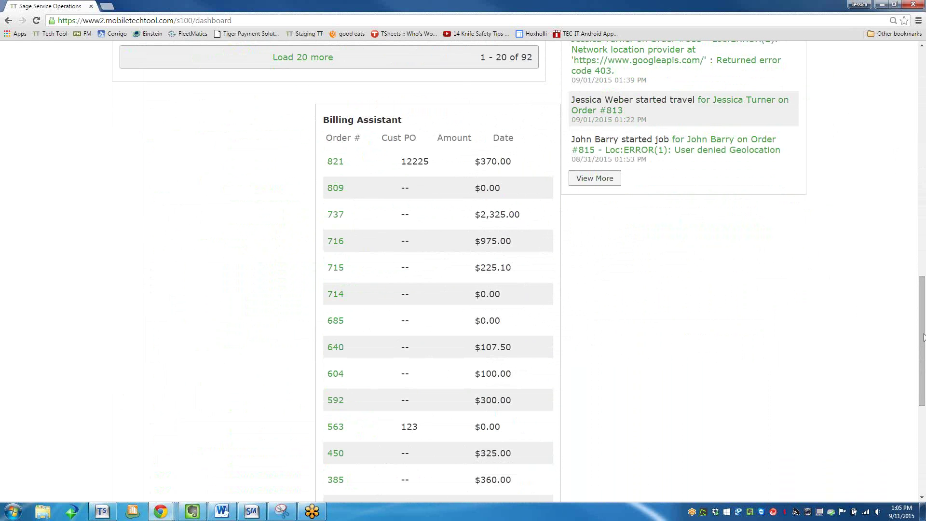
{"action": "left_click_drag", "start_coordinate": [924, 337], "coordinate": [907, 87]}
{"action": "right_click", "coordinate": [852, 157]}
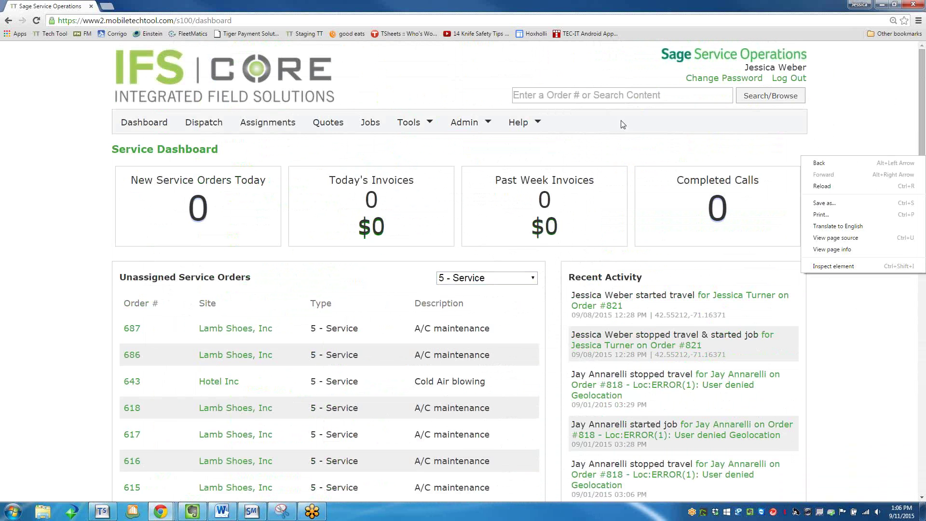
{"action": "left_click", "coordinate": [292, 142]}
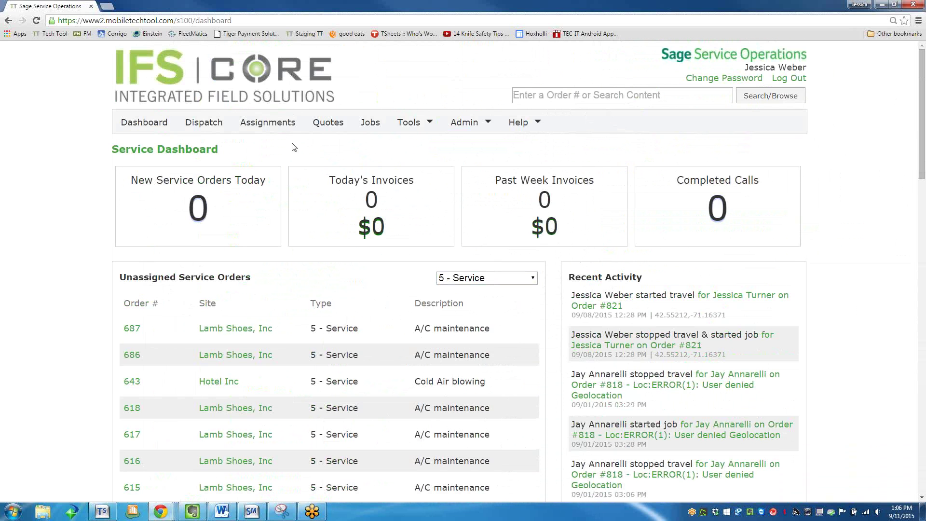
From the Dispatch Board team dropdown, open the dispatch groups editor.
{"action": "left_click", "coordinate": [208, 125]}
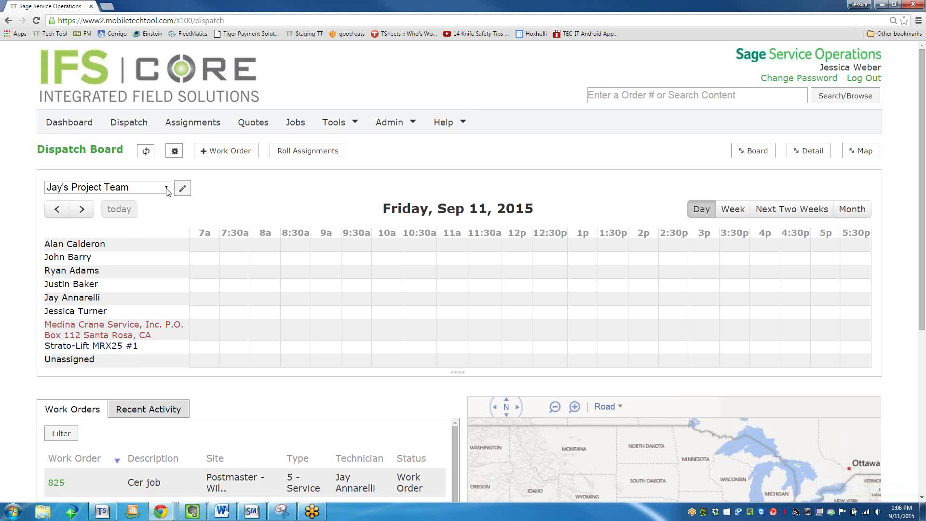
{"action": "left_click", "coordinate": [167, 192]}
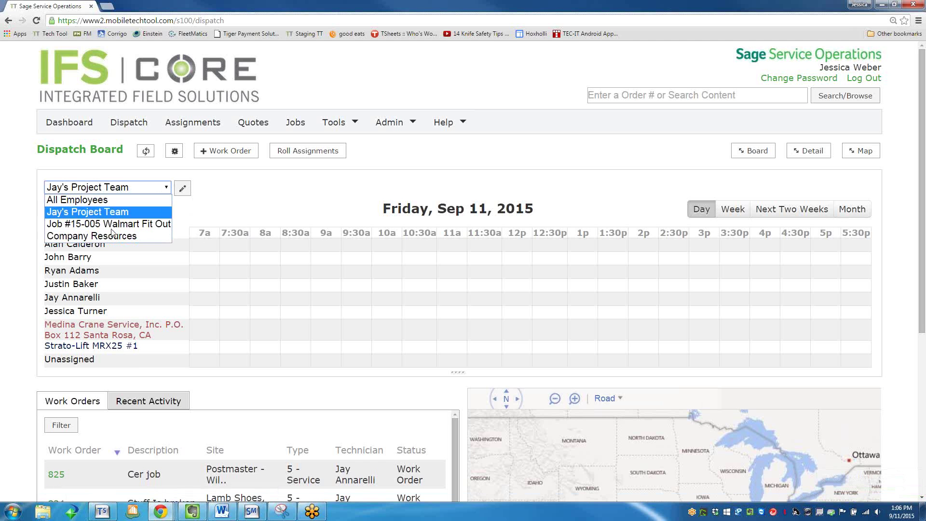
{"action": "left_click", "coordinate": [182, 188]}
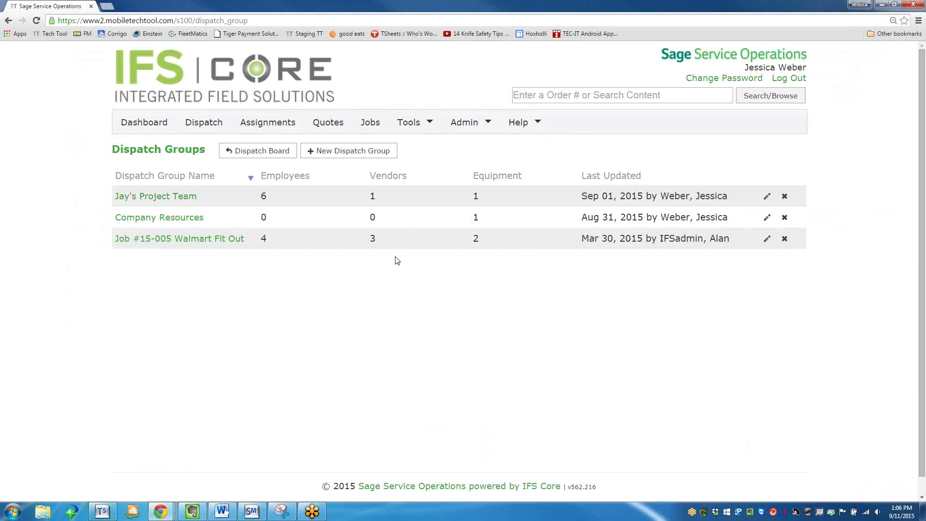
{"action": "left_click", "coordinate": [768, 197]}
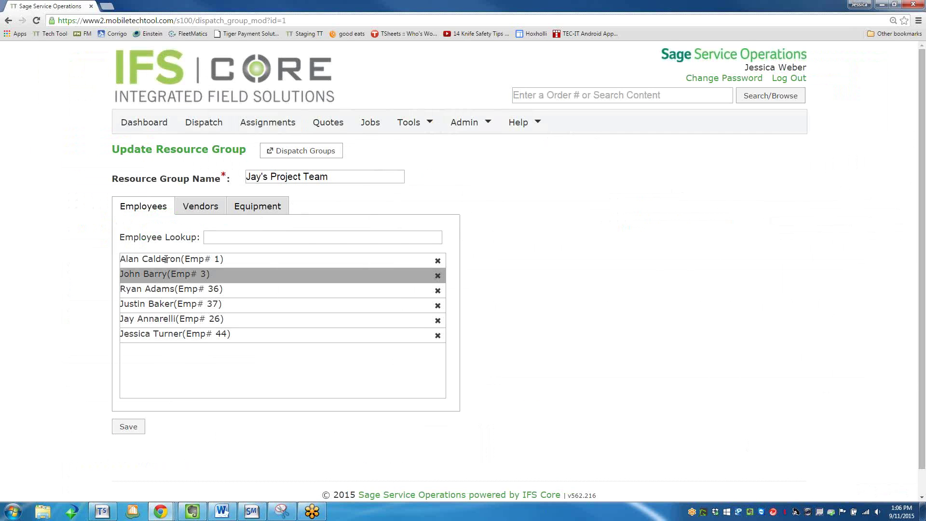
{"action": "left_click", "coordinate": [217, 234]}
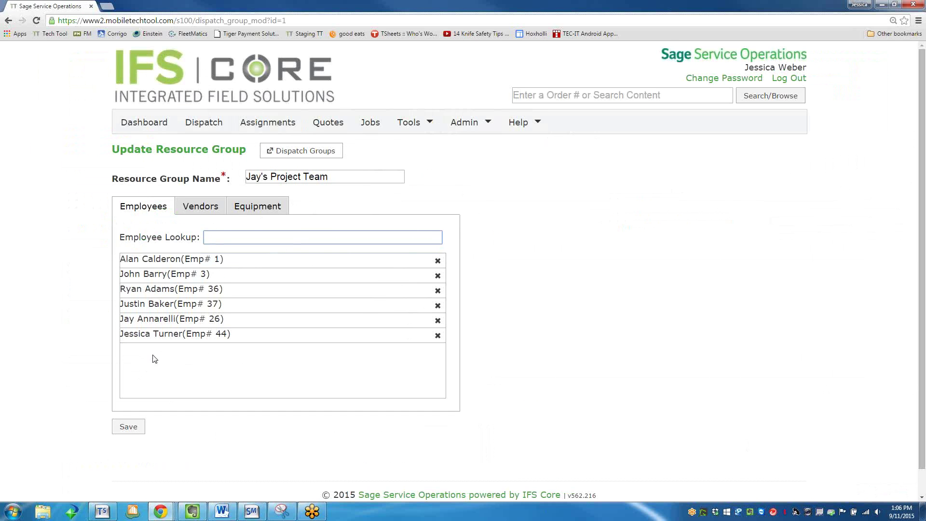
{"action": "left_click", "coordinate": [253, 210]}
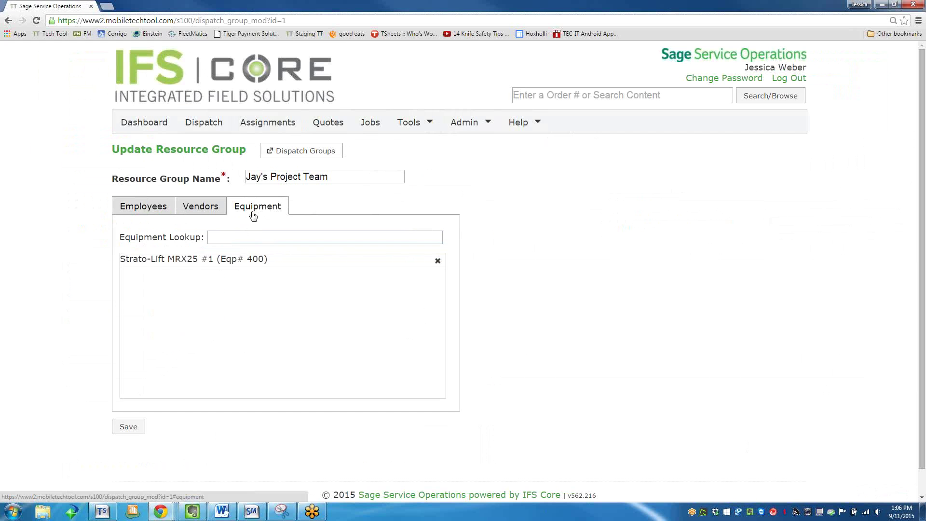
{"action": "left_click", "coordinate": [218, 238]}
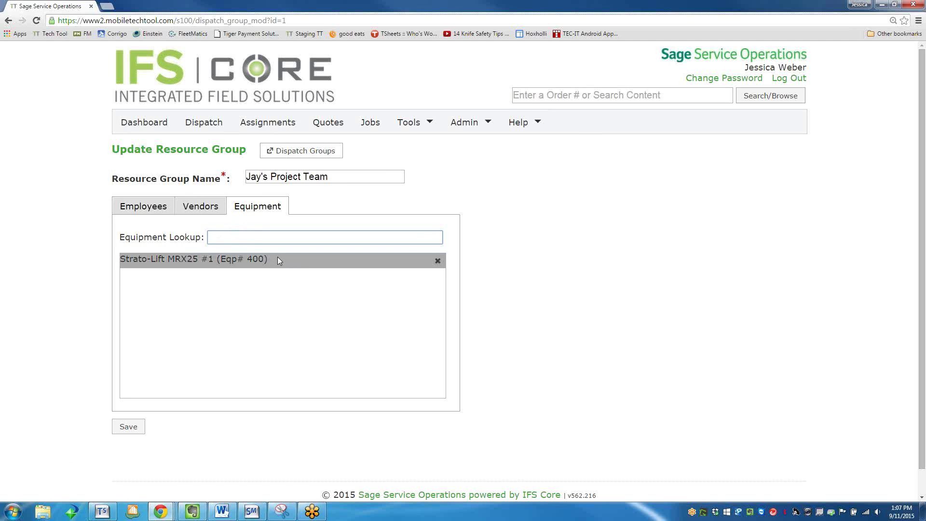
{"action": "left_click", "coordinate": [297, 157]}
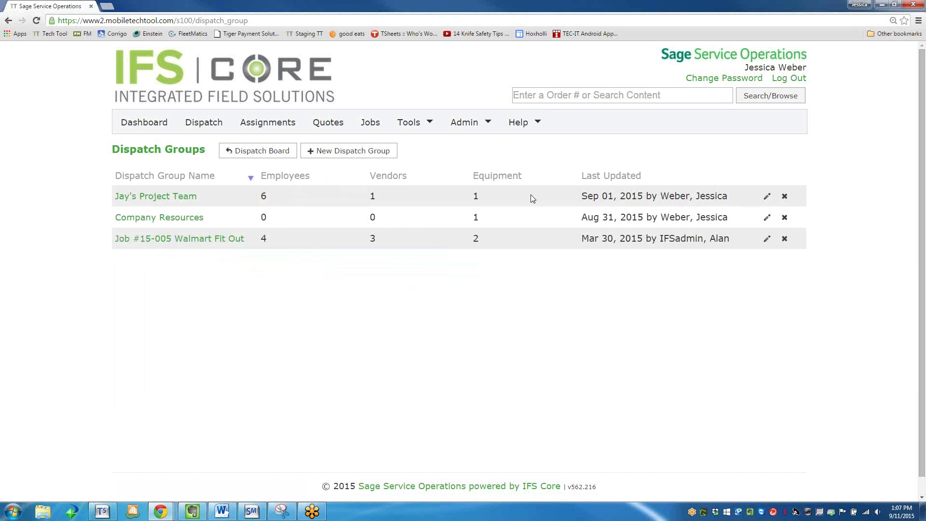
Return to the Dispatch Board with Jay's Project Team reselected, and open a new browser tab.
{"action": "left_click", "coordinate": [251, 153]}
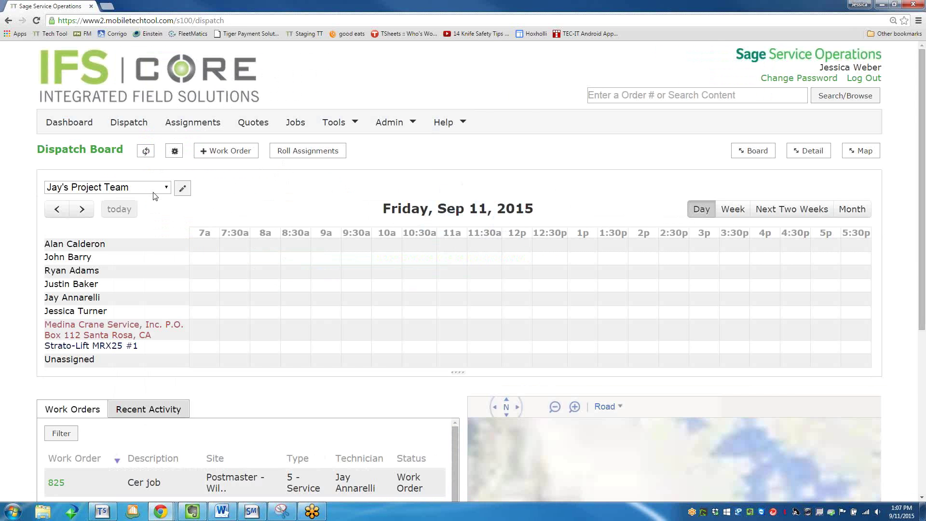
{"action": "left_click", "coordinate": [150, 189]}
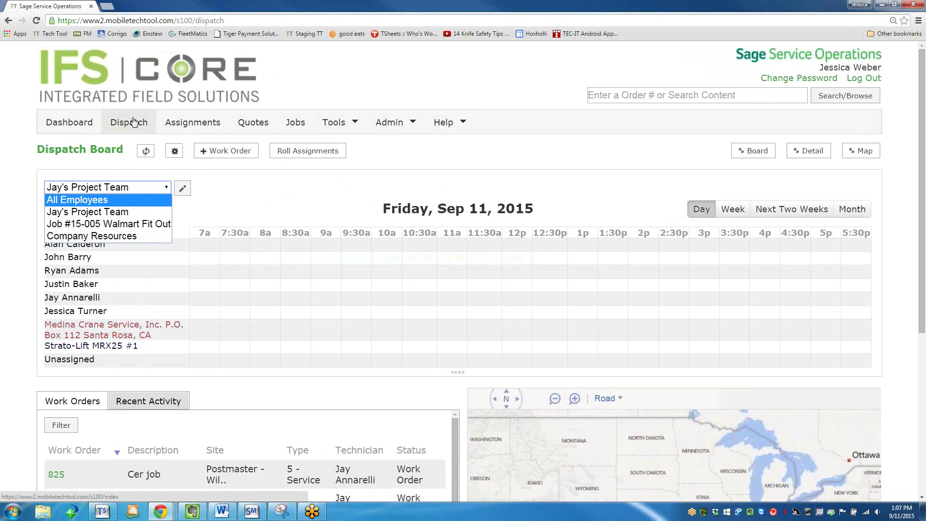
{"action": "left_click", "coordinate": [109, 212]}
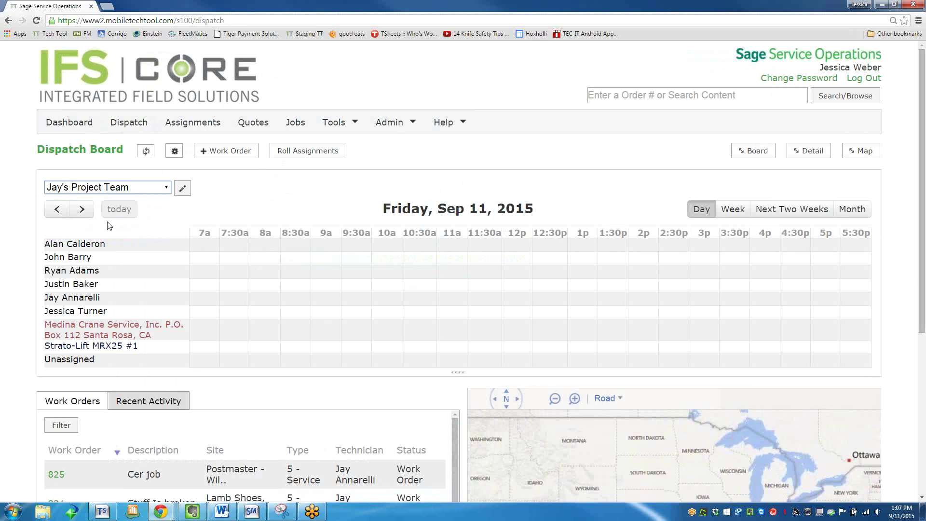
{"action": "left_click", "coordinate": [107, 6]}
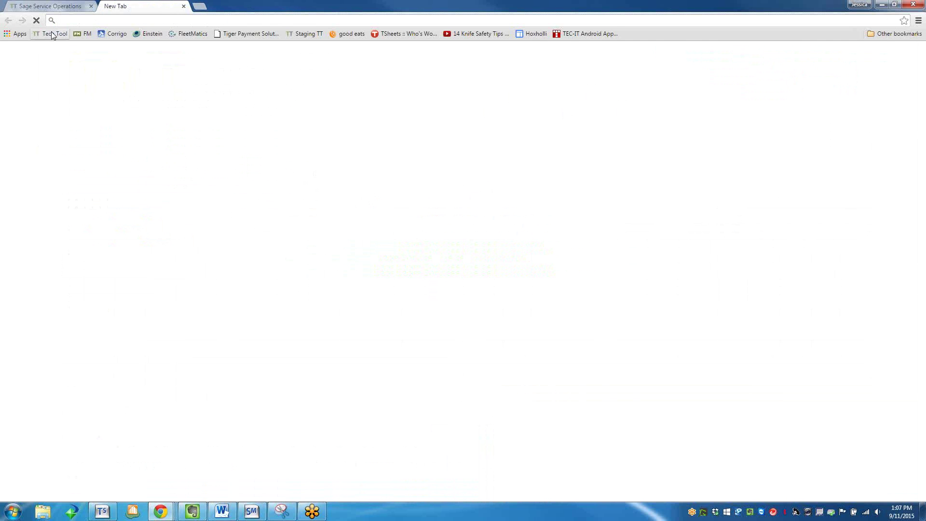
Load Tech Tool in the new tab and show Company Resources on its Dispatch Board.
{"action": "left_click", "coordinate": [52, 34]}
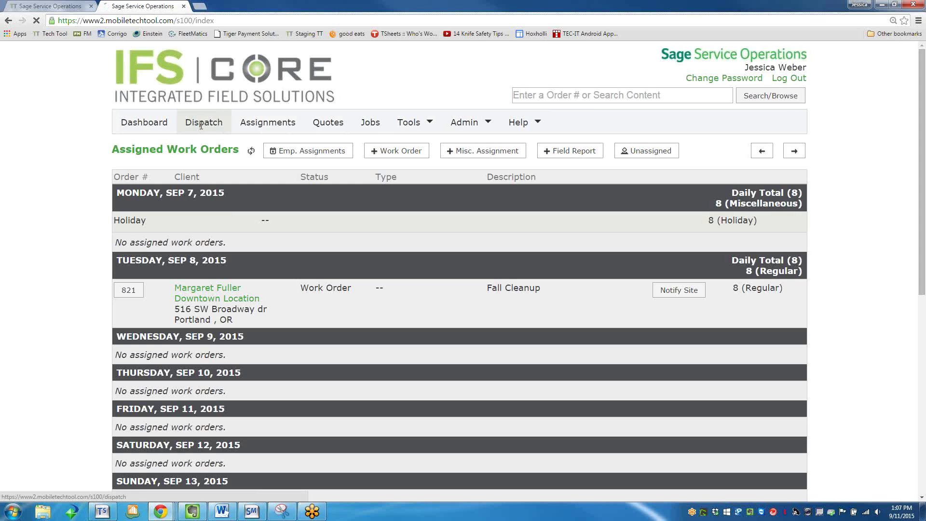
{"action": "left_click", "coordinate": [202, 124]}
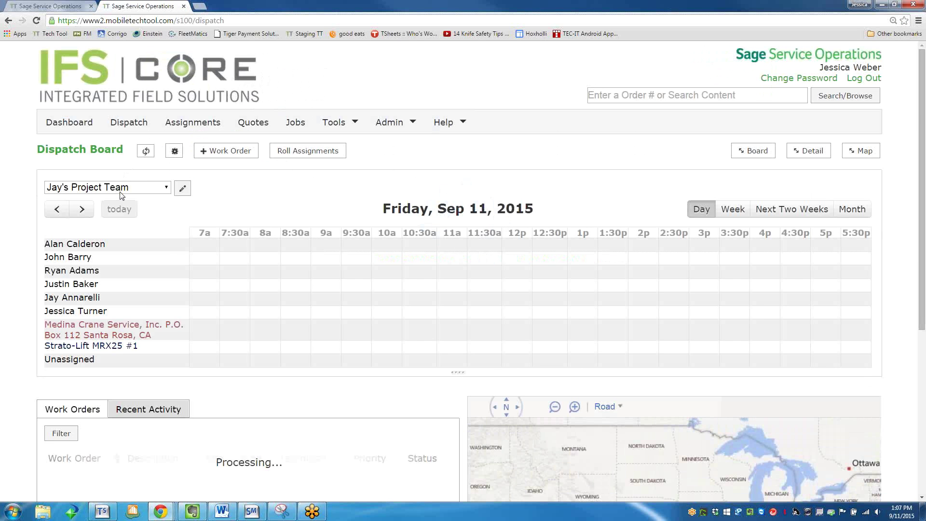
{"action": "left_click", "coordinate": [115, 187]}
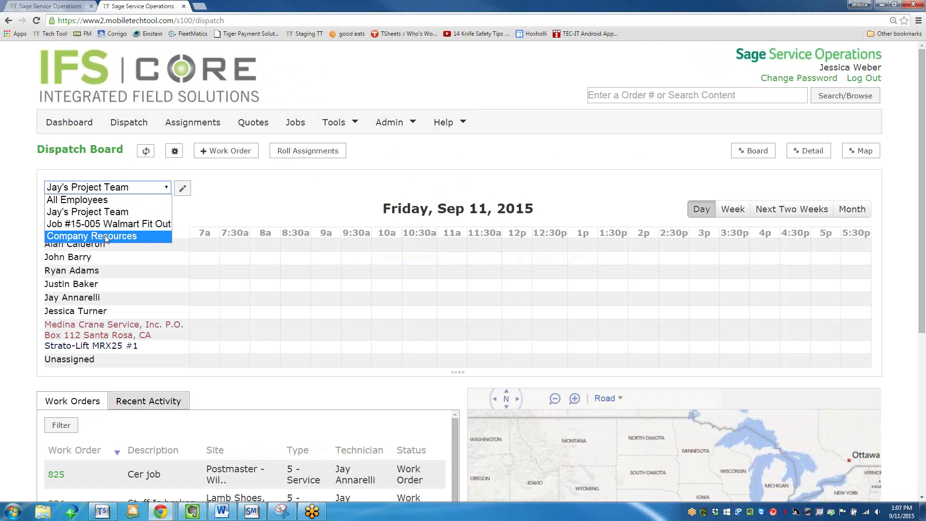
{"action": "left_click", "coordinate": [106, 237]}
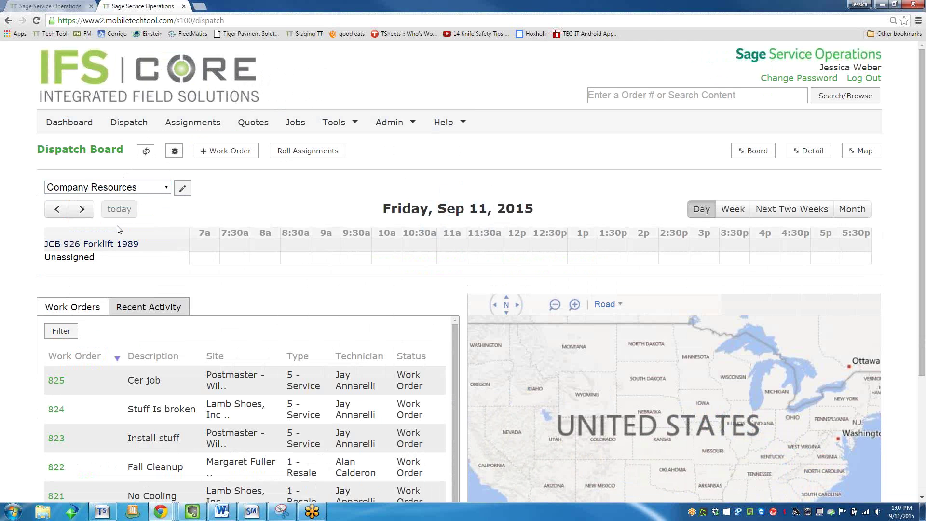
Switch between the two board tabs, ending on Jay's Project Team board.
{"action": "left_click", "coordinate": [63, 6]}
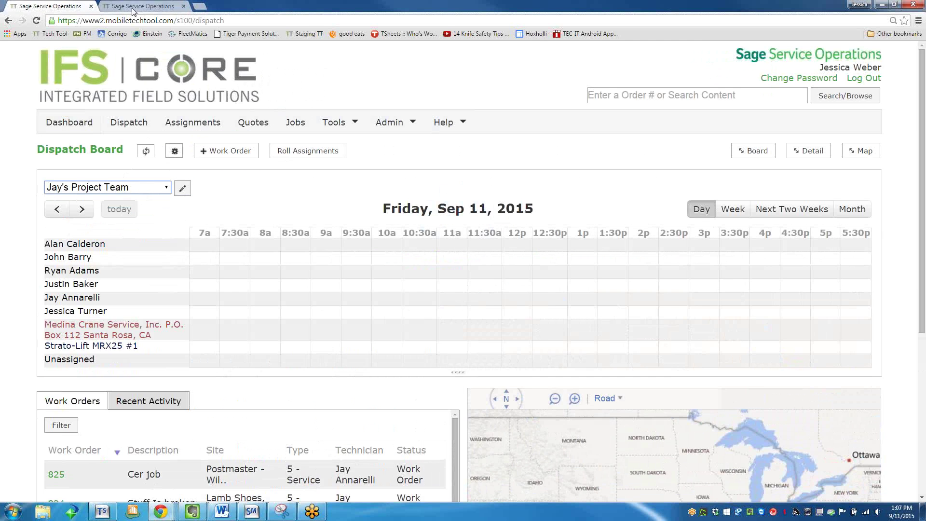
{"action": "left_click", "coordinate": [135, 7]}
{"action": "left_click", "coordinate": [39, 7]}
{"action": "left_click_drag", "start_coordinate": [922, 139], "coordinate": [923, 163]}
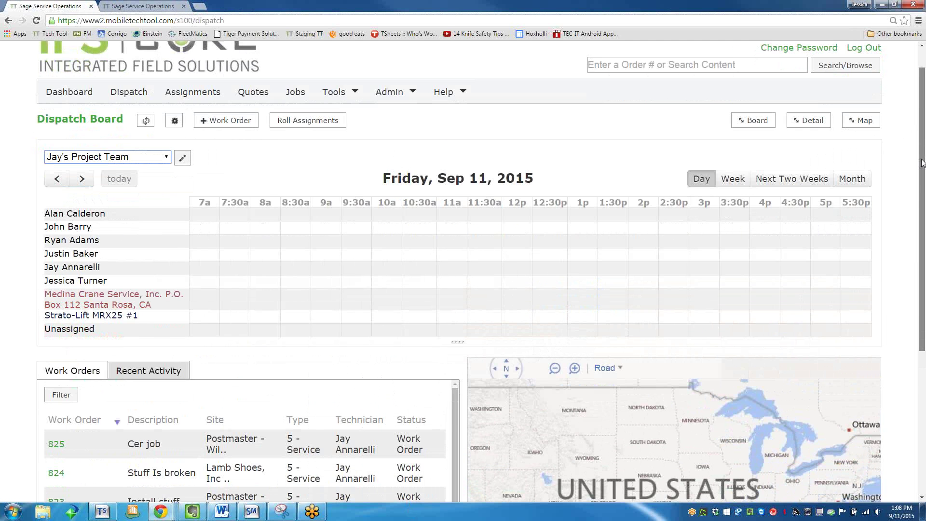
Open the work order filter panel and look through the Site, Technician and Type fields.
{"action": "scroll", "coordinate": [203, 288], "scroll_direction": "down", "scroll_amount": 4}
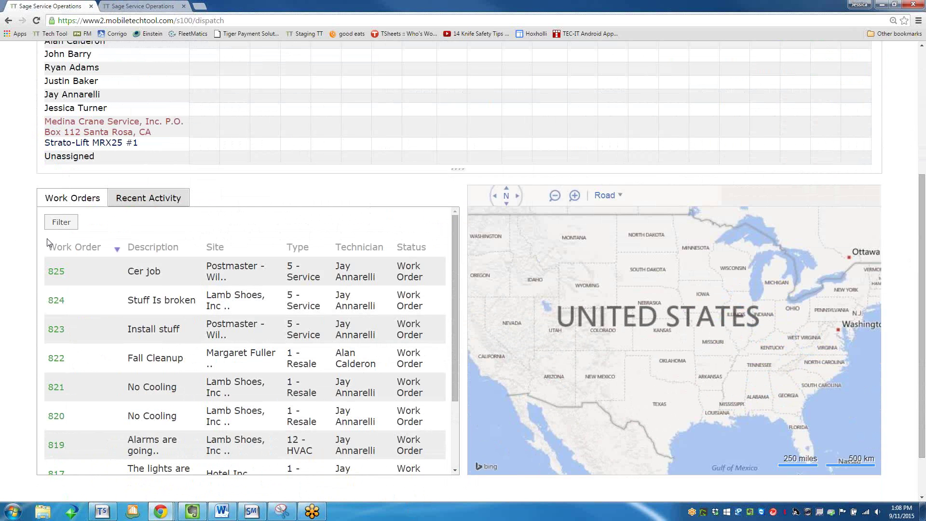
{"action": "left_click", "coordinate": [61, 223]}
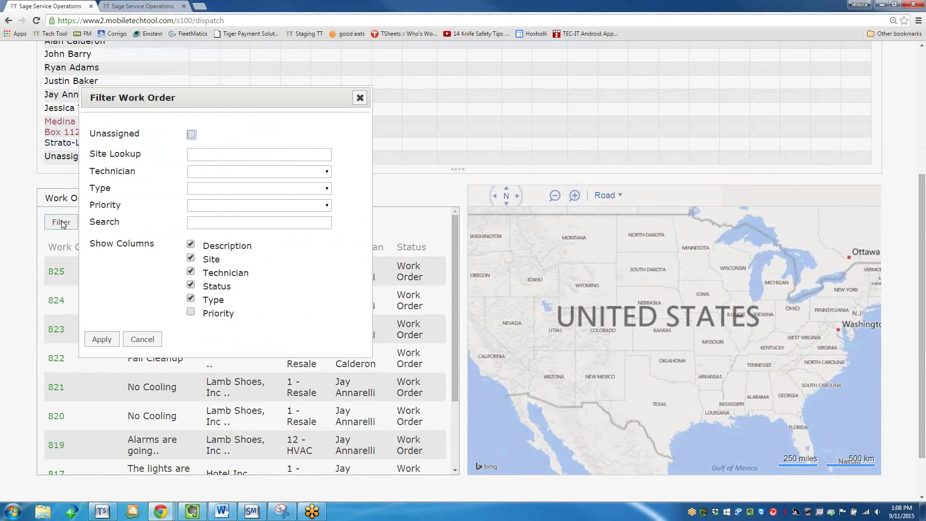
{"action": "left_click", "coordinate": [202, 153]}
{"action": "left_click", "coordinate": [207, 173]}
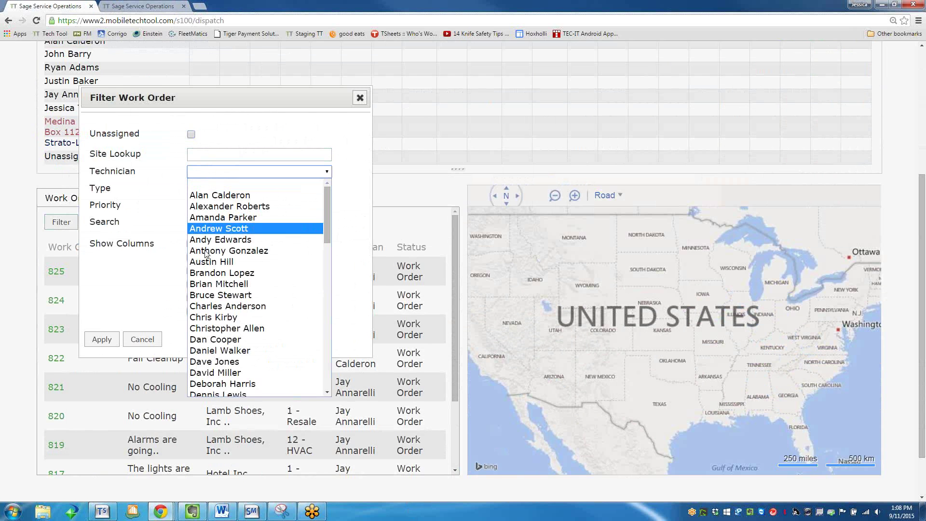
{"action": "left_click", "coordinate": [216, 172]}
{"action": "left_click", "coordinate": [205, 188]}
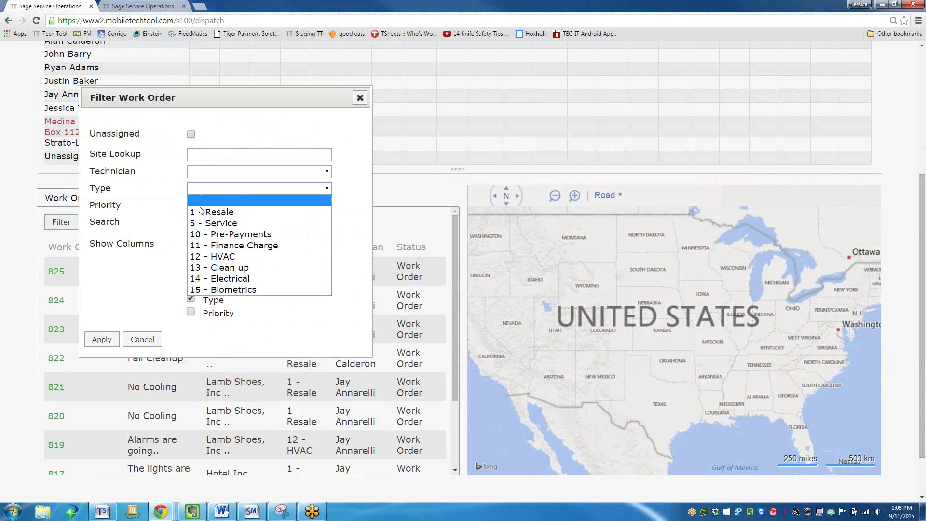
{"action": "left_click", "coordinate": [202, 194]}
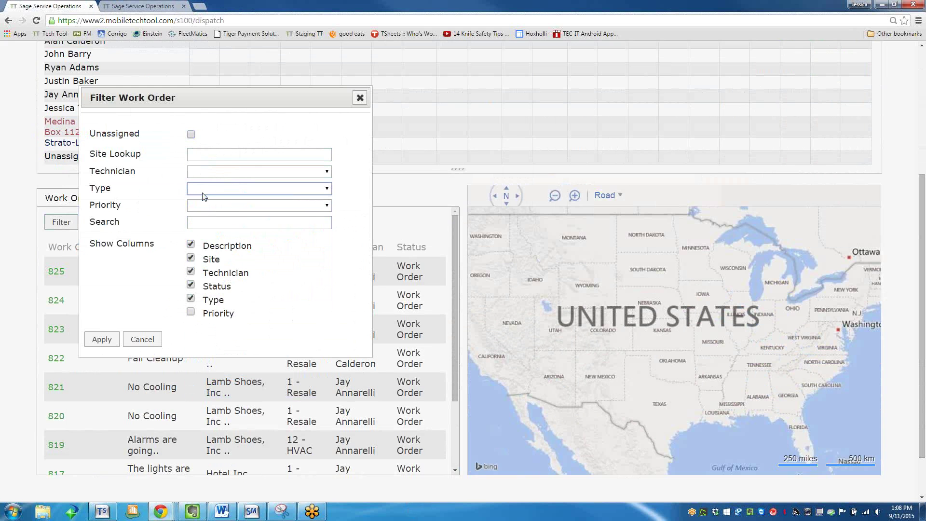
Filter the work orders to Type 5 - Service and Urgent priority, and apply it.
{"action": "left_click", "coordinate": [202, 194]}
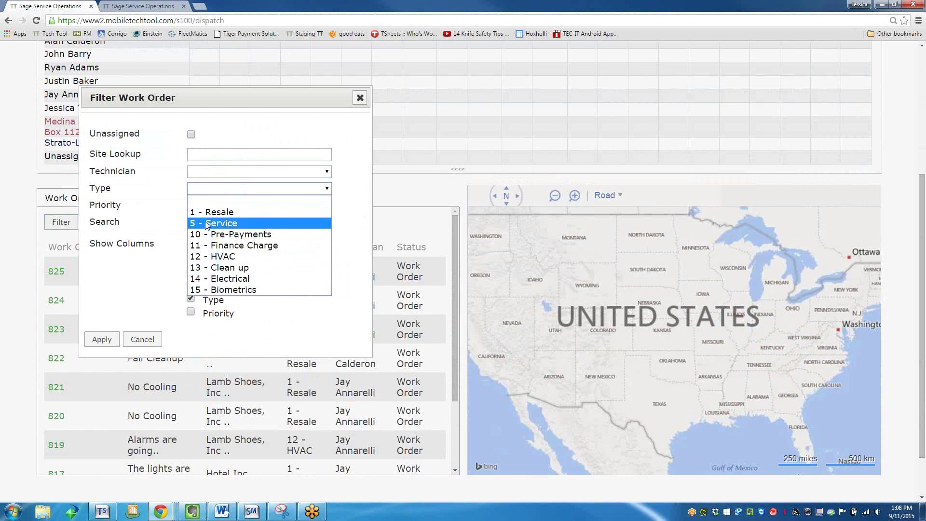
{"action": "left_click", "coordinate": [205, 221]}
{"action": "left_click", "coordinate": [205, 208]}
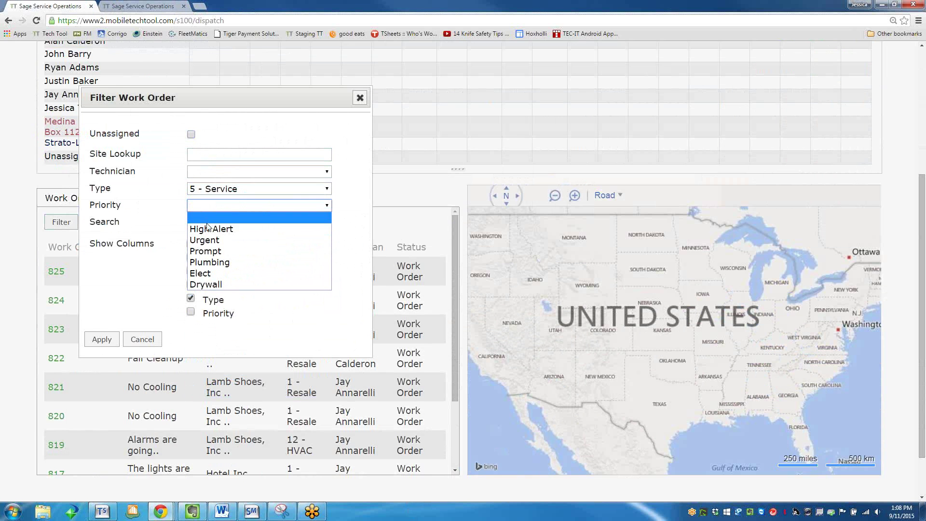
{"action": "left_click", "coordinate": [196, 242]}
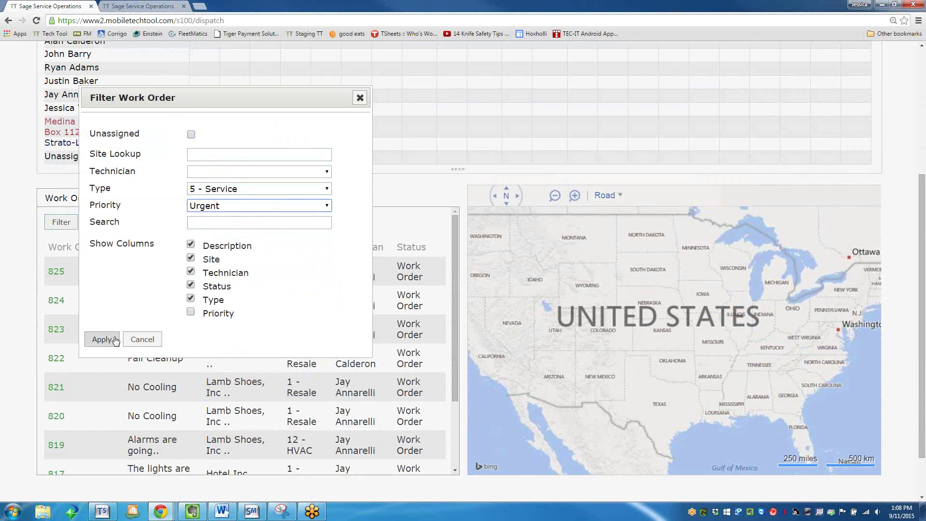
{"action": "left_click", "coordinate": [102, 339]}
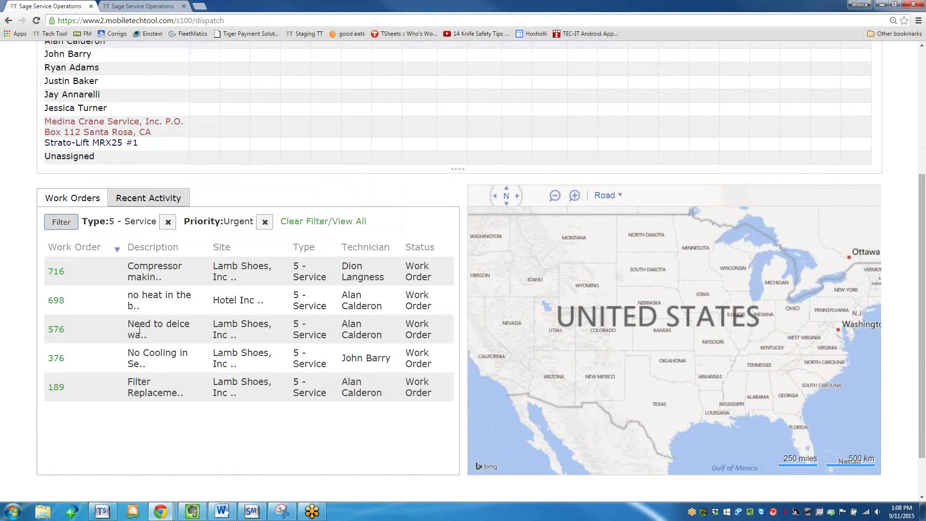
{"action": "scroll", "coordinate": [136, 363], "scroll_direction": "up", "scroll_amount": 3}
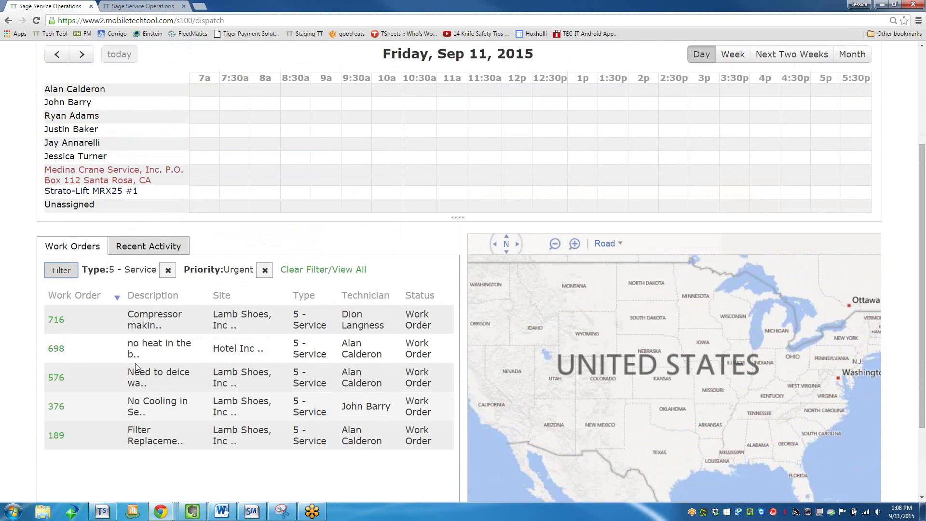
{"action": "scroll", "coordinate": [135, 374], "scroll_direction": "up", "scroll_amount": 1}
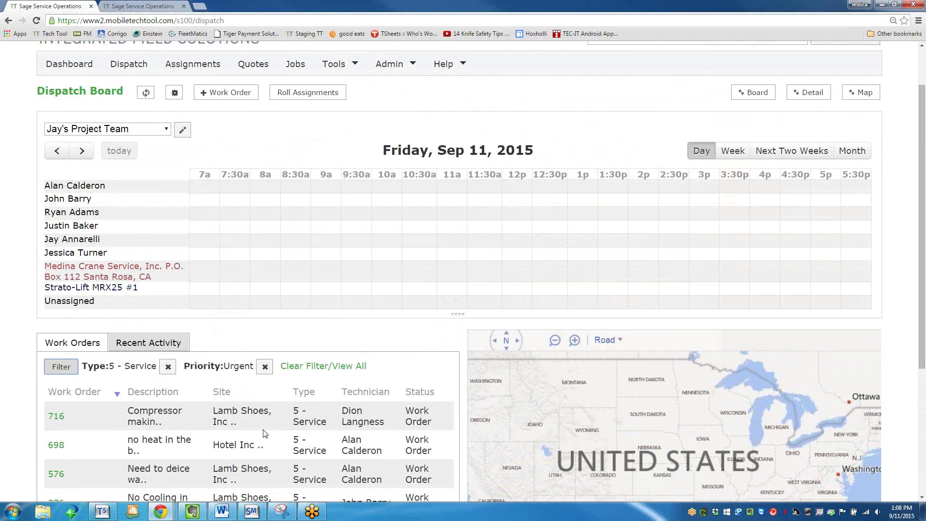
{"action": "scroll", "coordinate": [265, 390], "scroll_direction": "down", "scroll_amount": 1}
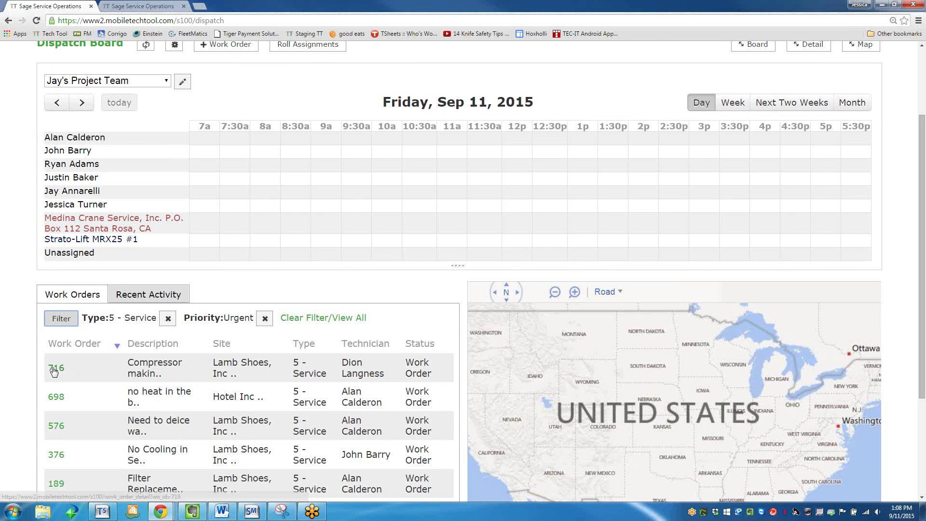
Schedule work order 716 at 8:00 AM on a technician row and edit its assignment employee.
{"action": "left_click_drag", "start_coordinate": [56, 368], "coordinate": [236, 208]}
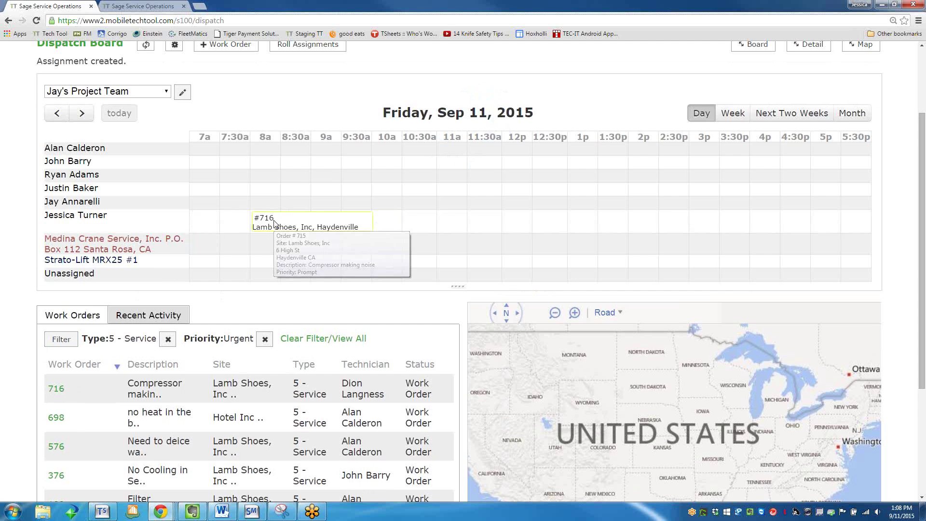
{"action": "left_click", "coordinate": [274, 223]}
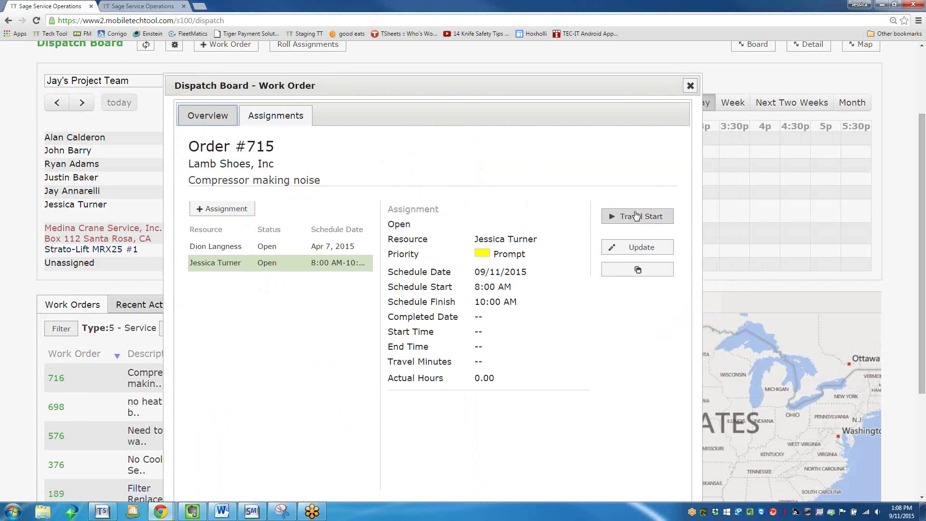
{"action": "left_click", "coordinate": [607, 248]}
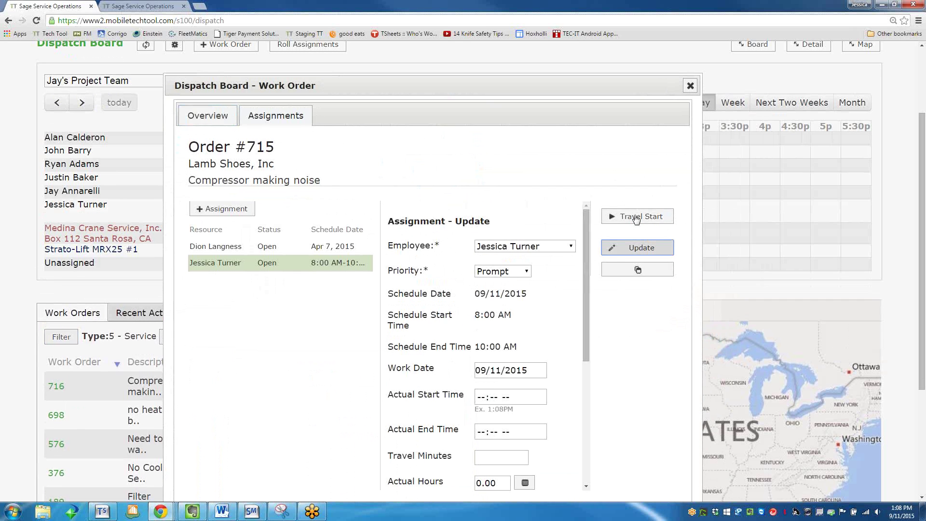
{"action": "left_click", "coordinate": [500, 248]}
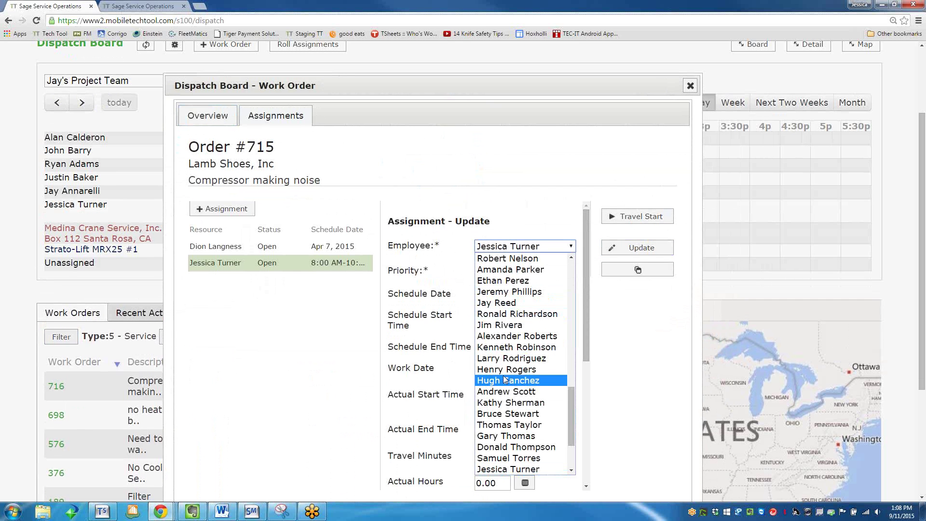
{"action": "left_click", "coordinate": [527, 248]}
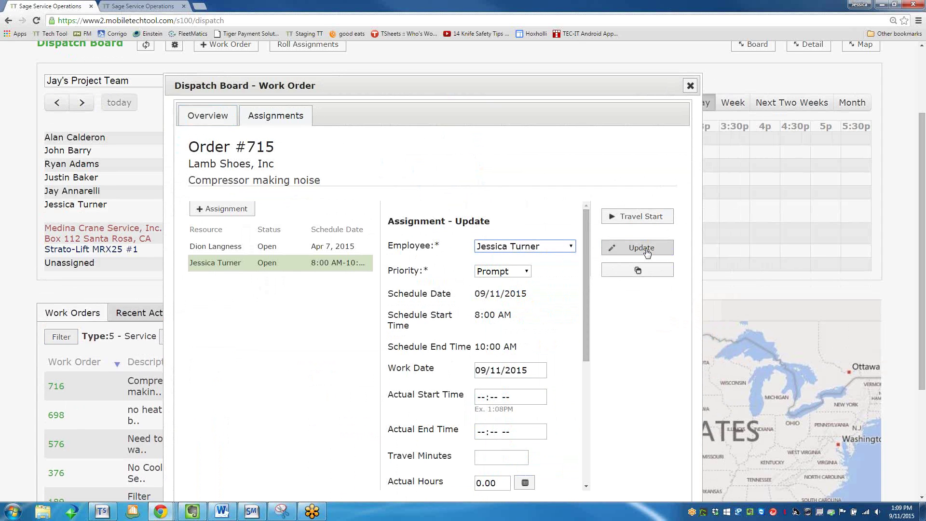
Keep Prompt priority, enter travel minutes and actual hours, save, and close the dialog.
{"action": "left_click", "coordinate": [507, 274]}
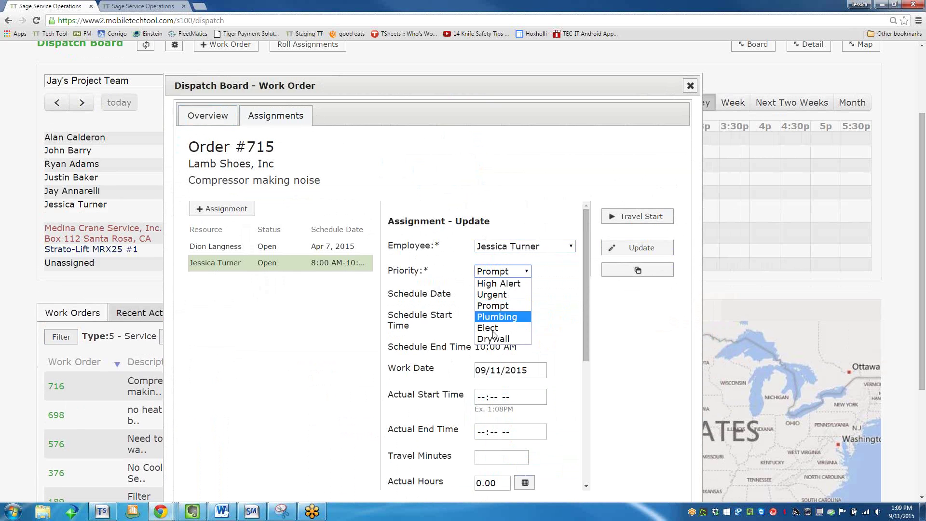
{"action": "left_click", "coordinate": [506, 308]}
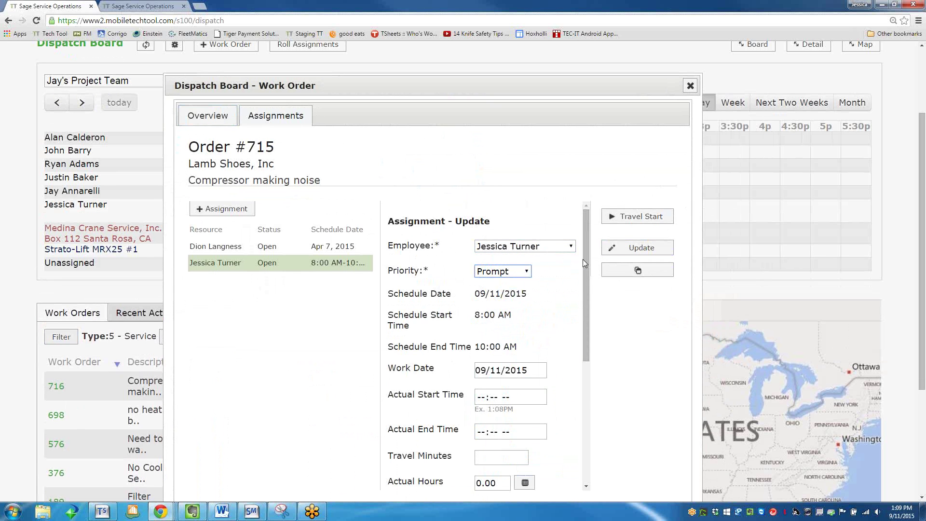
{"action": "left_click_drag", "start_coordinate": [583, 259], "coordinate": [578, 342]}
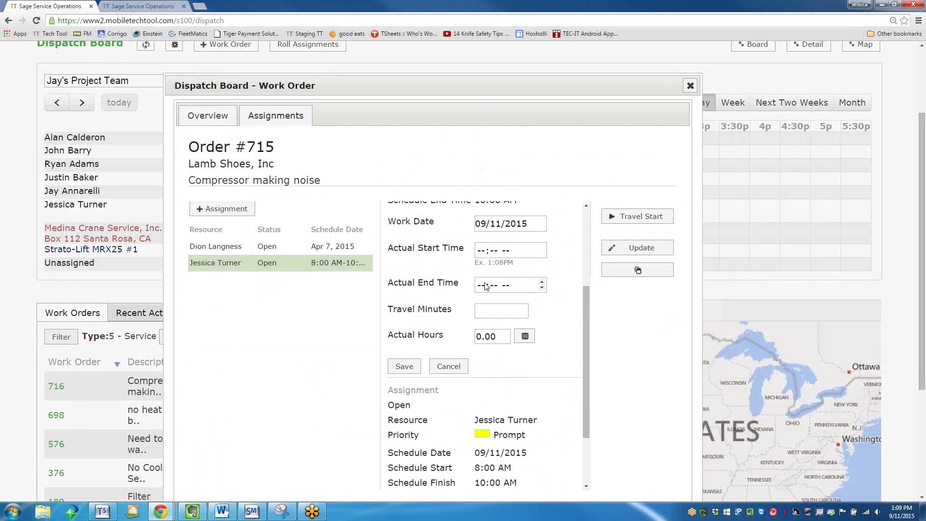
{"action": "left_click", "coordinate": [480, 309]}
{"action": "left_click", "coordinate": [491, 338]}
{"action": "left_click", "coordinate": [403, 367]}
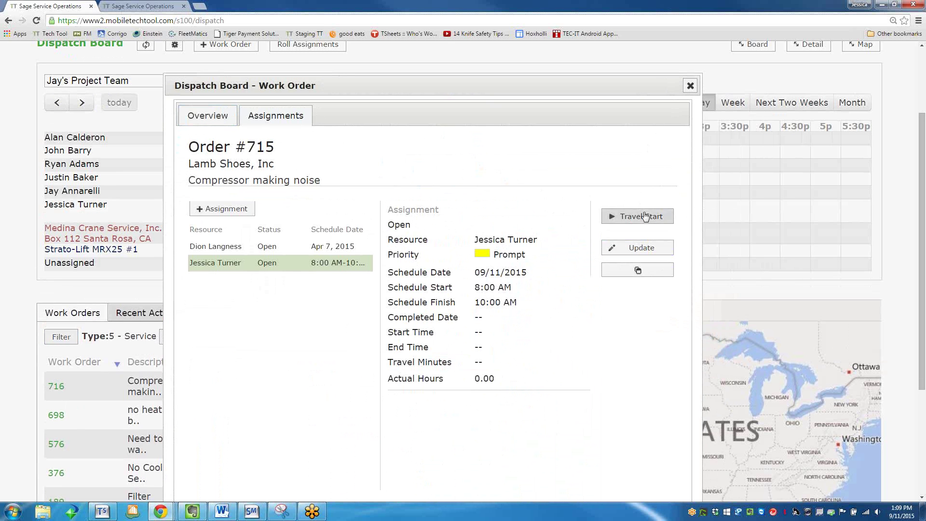
{"action": "left_click", "coordinate": [690, 85]}
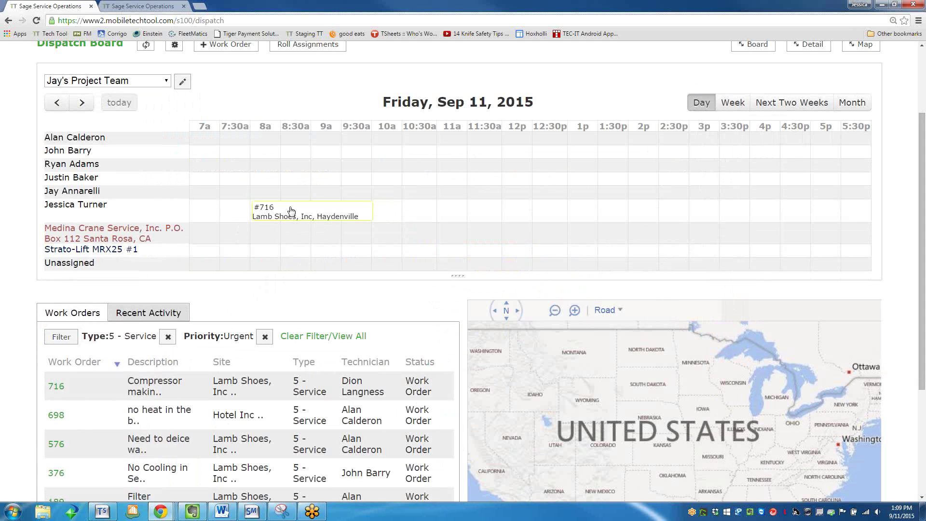
{"action": "left_click", "coordinate": [734, 105]}
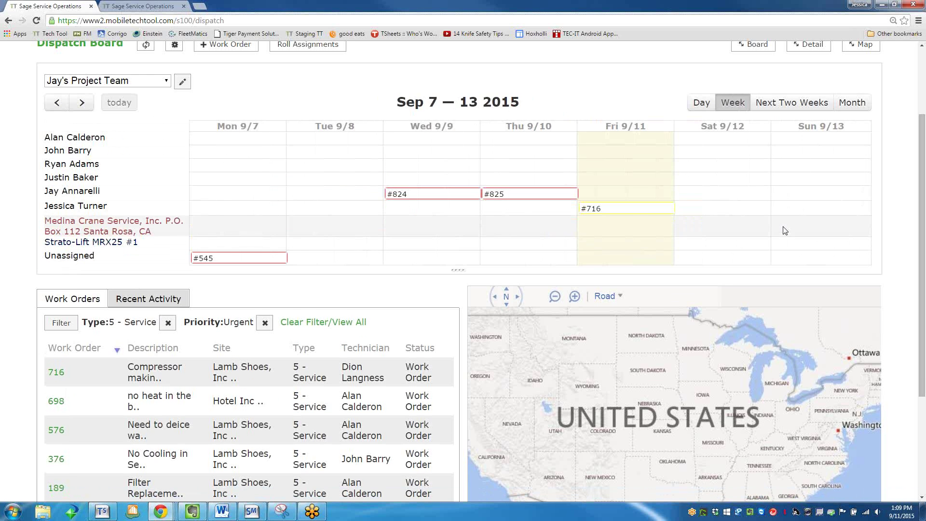
{"action": "left_click_drag", "start_coordinate": [631, 214], "coordinate": [624, 218]}
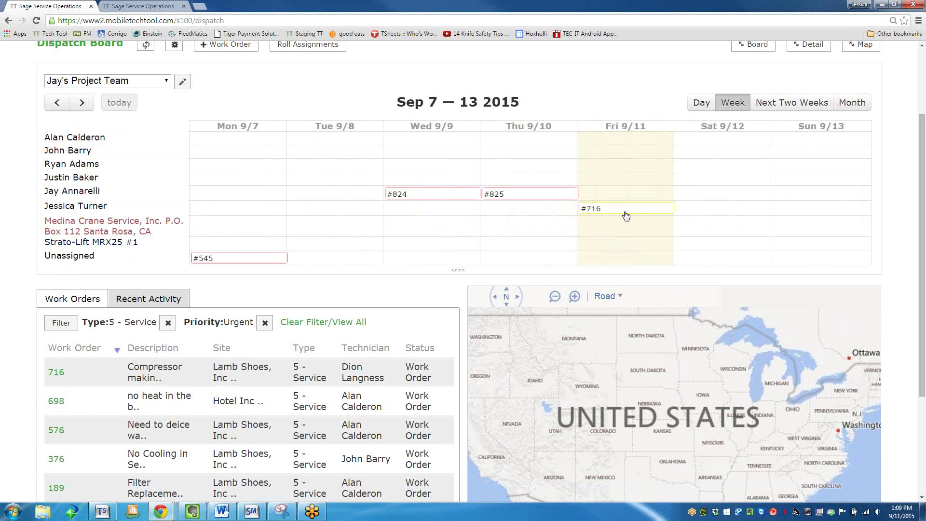
{"action": "left_click", "coordinate": [795, 103]}
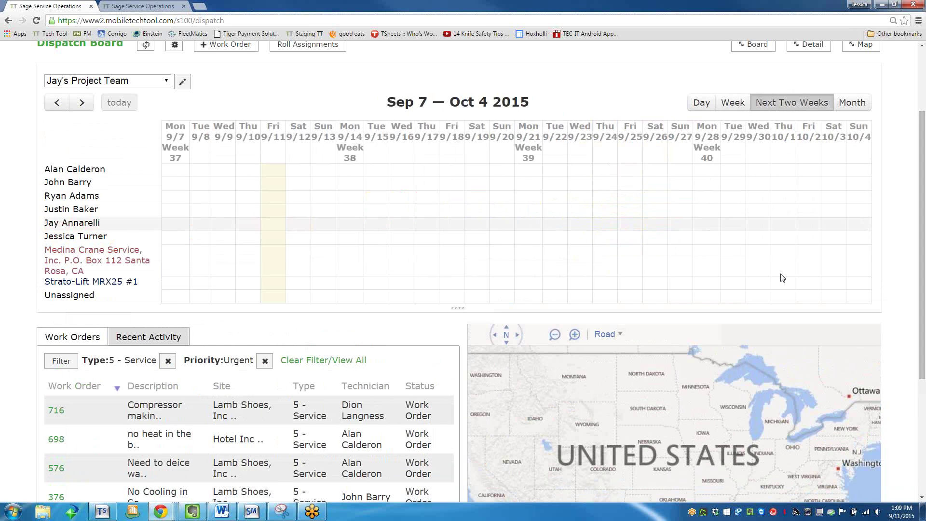
{"action": "mouse_move", "coordinate": [502, 187]}
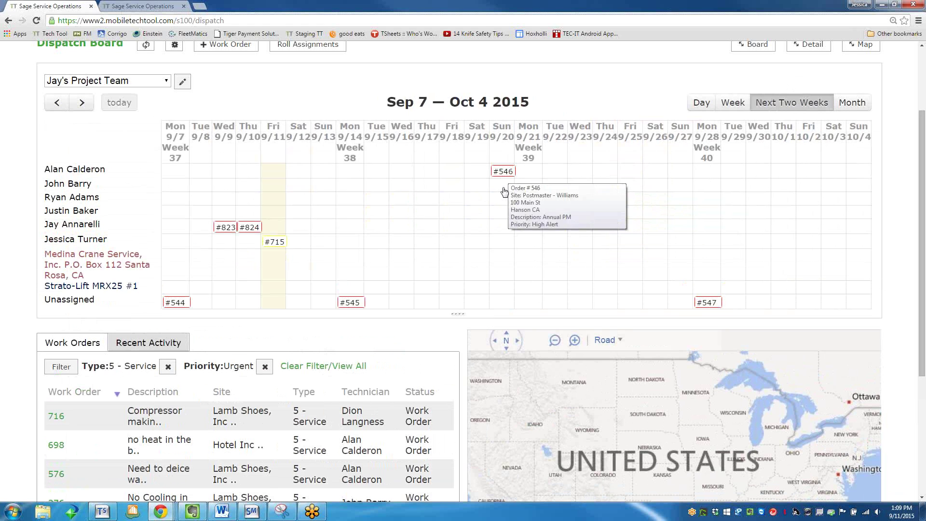
{"action": "mouse_move", "coordinate": [344, 305]}
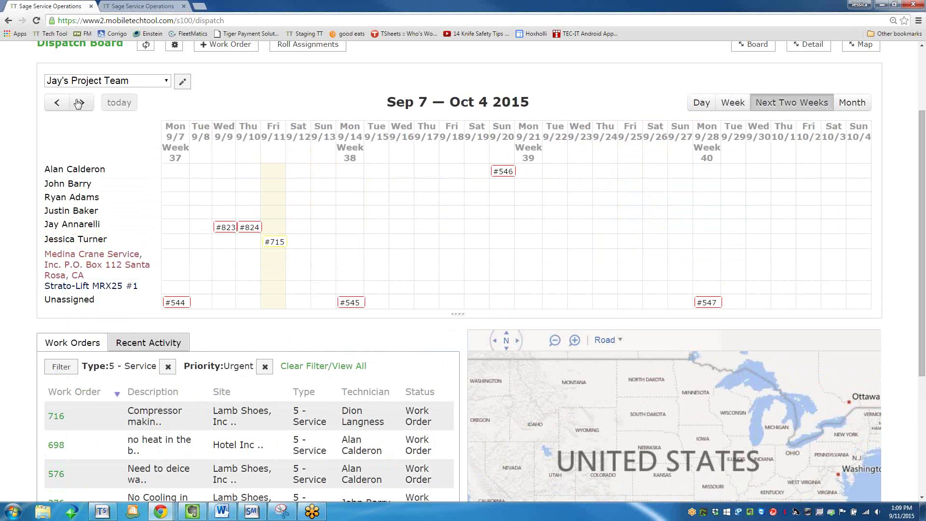
{"action": "left_click", "coordinate": [853, 103]}
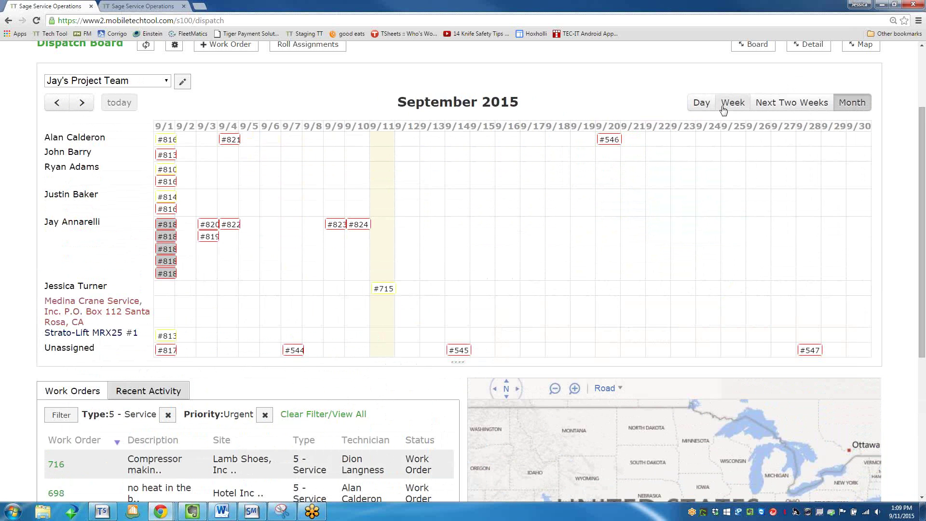
{"action": "left_click", "coordinate": [705, 106]}
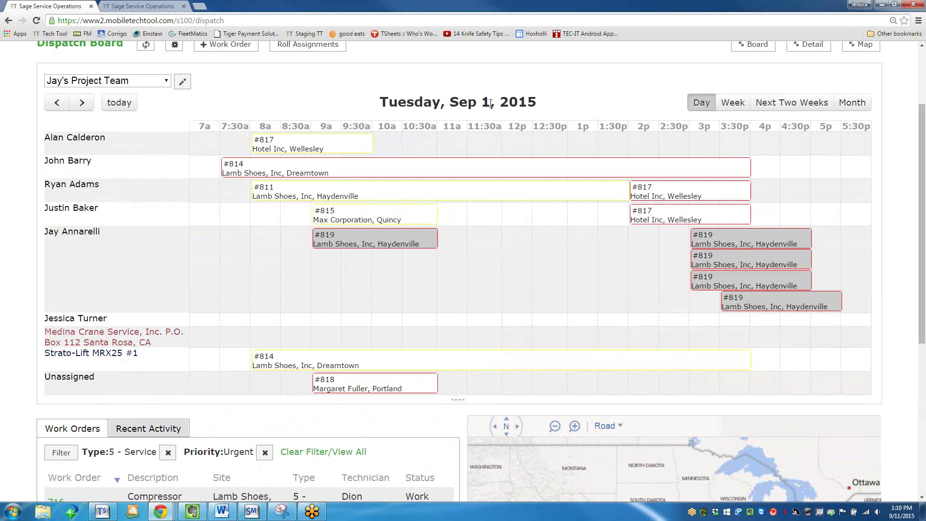
{"action": "left_click", "coordinate": [81, 102]}
{"action": "left_click", "coordinate": [111, 105]}
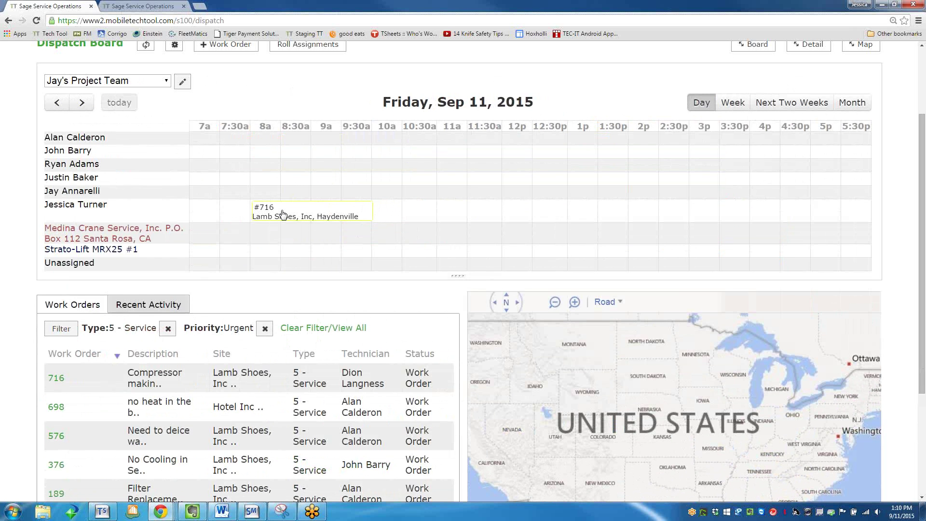
{"action": "mouse_move", "coordinate": [283, 214]}
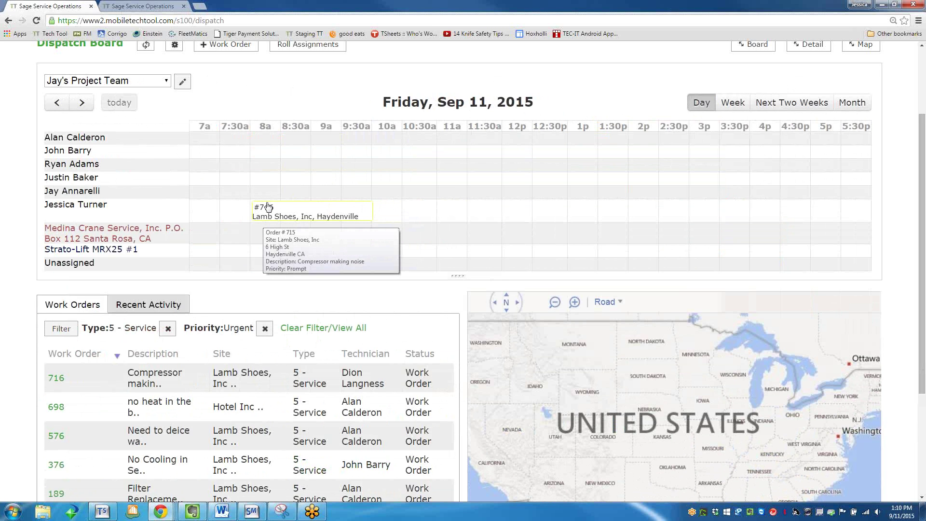
{"action": "scroll", "coordinate": [393, 257], "scroll_direction": "up", "scroll_amount": 2}
{"action": "scroll", "coordinate": [393, 257], "scroll_direction": "up", "scroll_amount": 1}
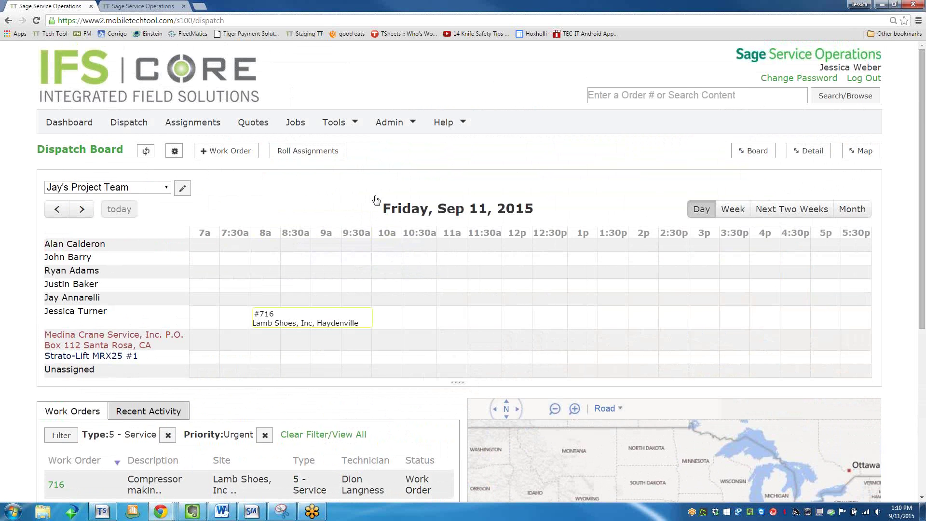
Show the Assigned Work Orders for Sep 7–13, 2015 and scroll through the list.
{"action": "left_click", "coordinate": [195, 123]}
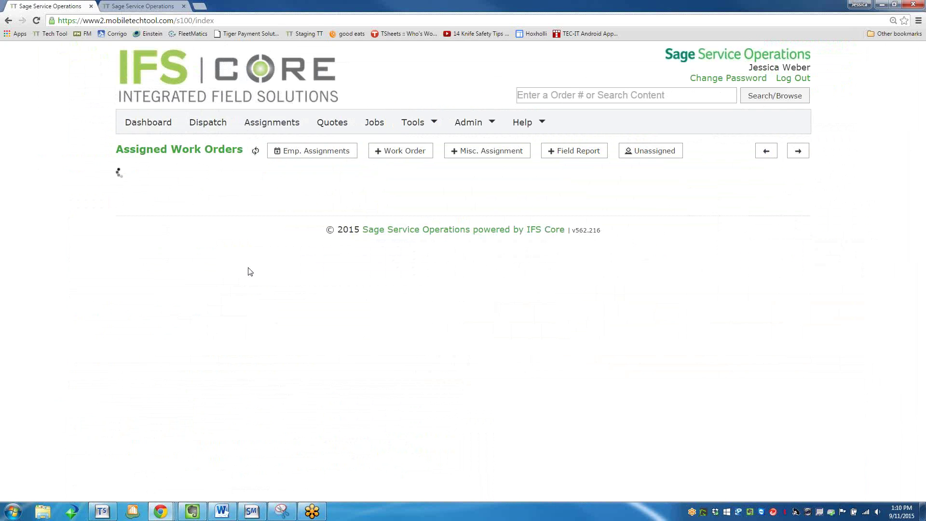
{"action": "scroll", "coordinate": [185, 322], "scroll_direction": "down", "scroll_amount": 2}
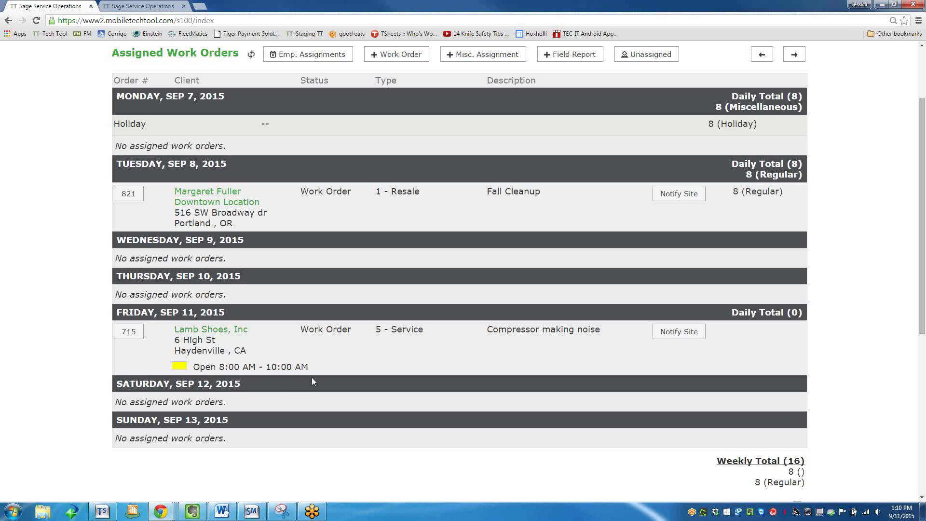
{"action": "left_click", "coordinate": [675, 332]}
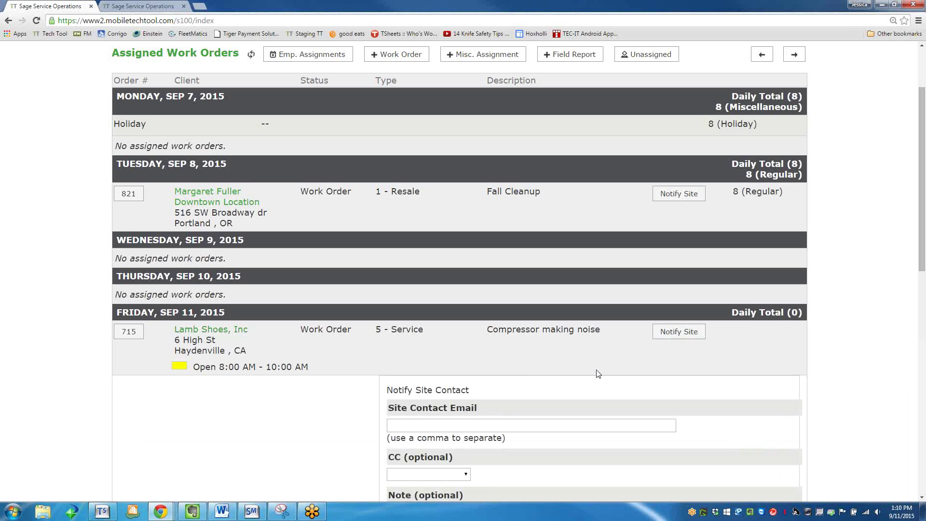
{"action": "scroll", "coordinate": [596, 370], "scroll_direction": "down", "scroll_amount": 5}
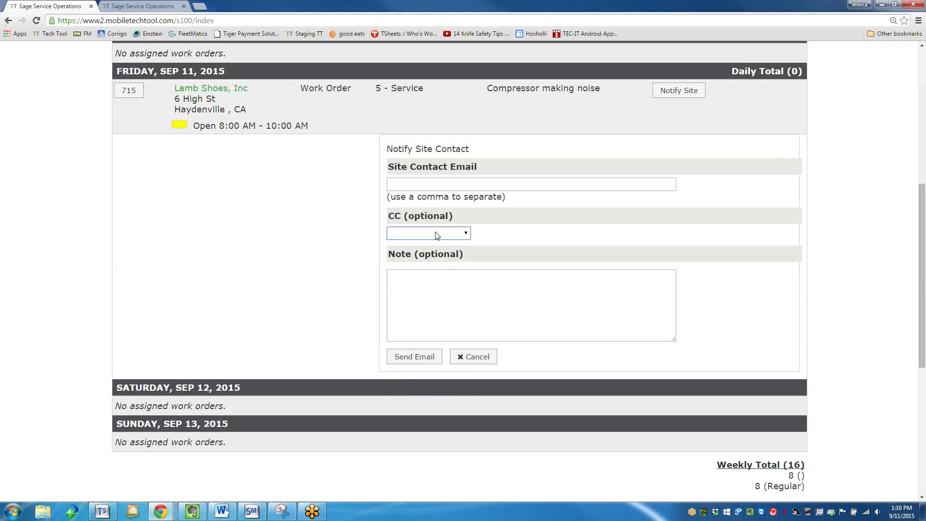
{"action": "left_click", "coordinate": [465, 291]}
{"action": "type", "text": "I'm on"}
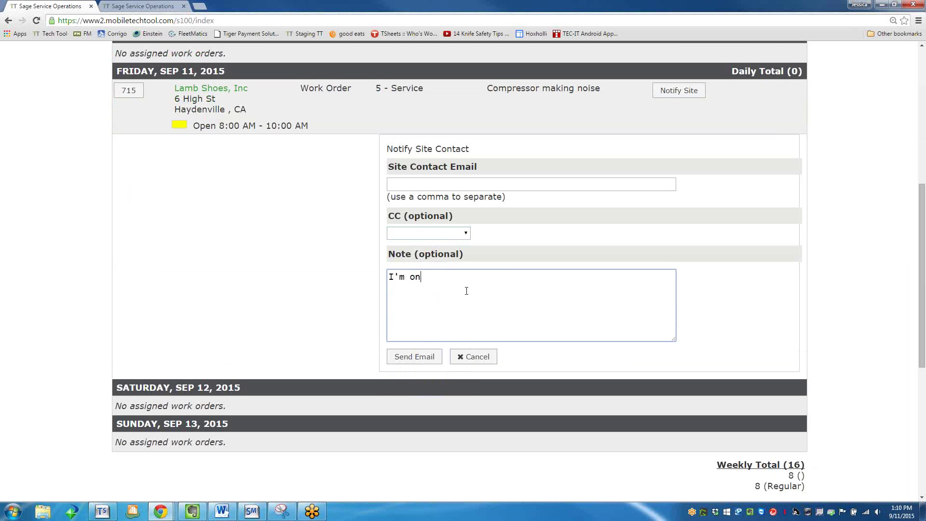
{"action": "type", "text": " my way to your location."}
{"action": "left_click", "coordinate": [531, 185]}
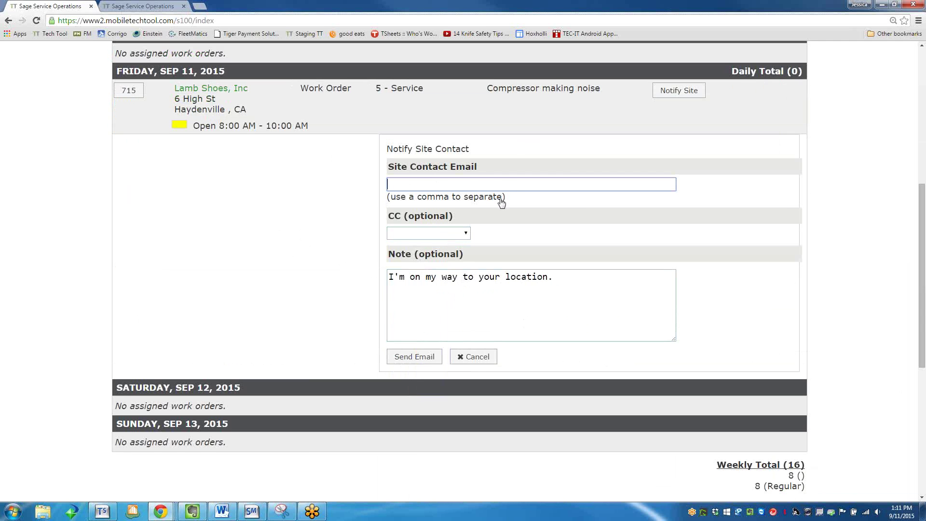
{"action": "left_click", "coordinate": [464, 361]}
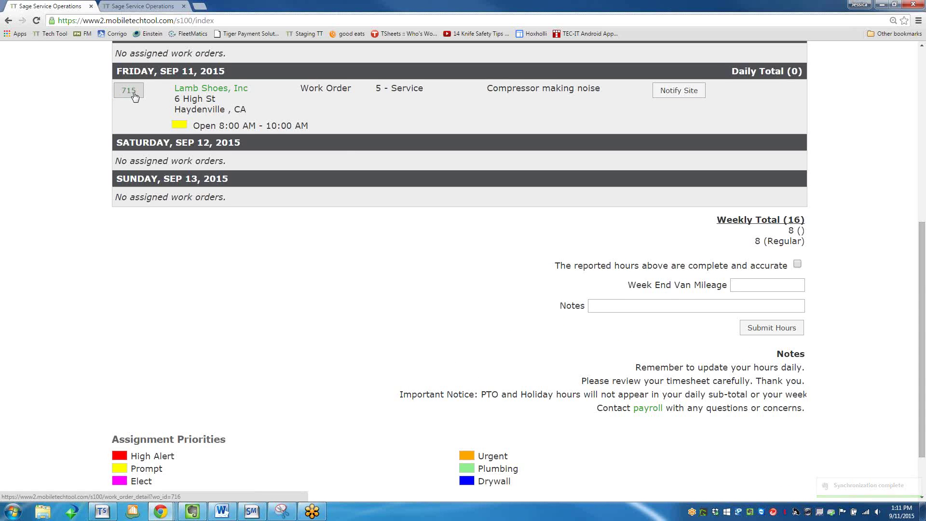
Open the Lamb Shoes, Inc client details and pan the map to Hanson and Northville.
{"action": "left_click", "coordinate": [205, 93]}
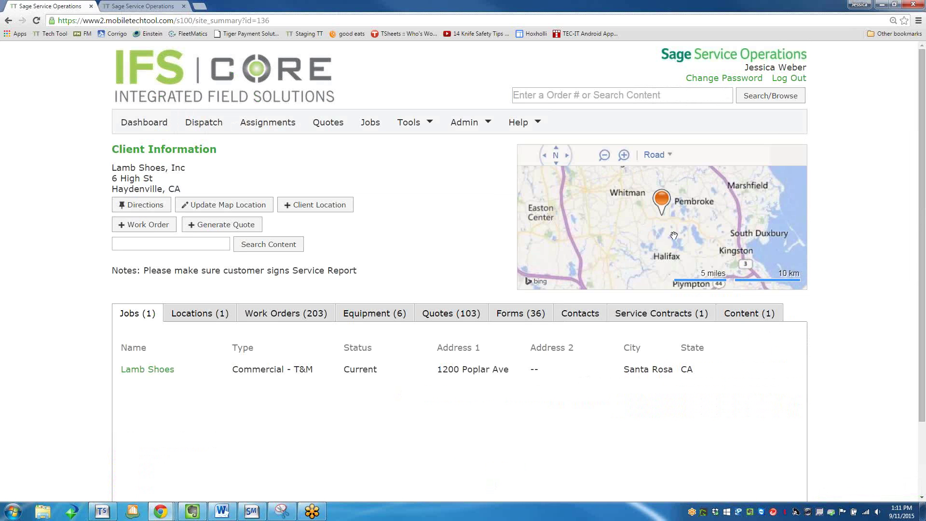
{"action": "scroll", "coordinate": [649, 225], "scroll_direction": "up", "scroll_amount": 3}
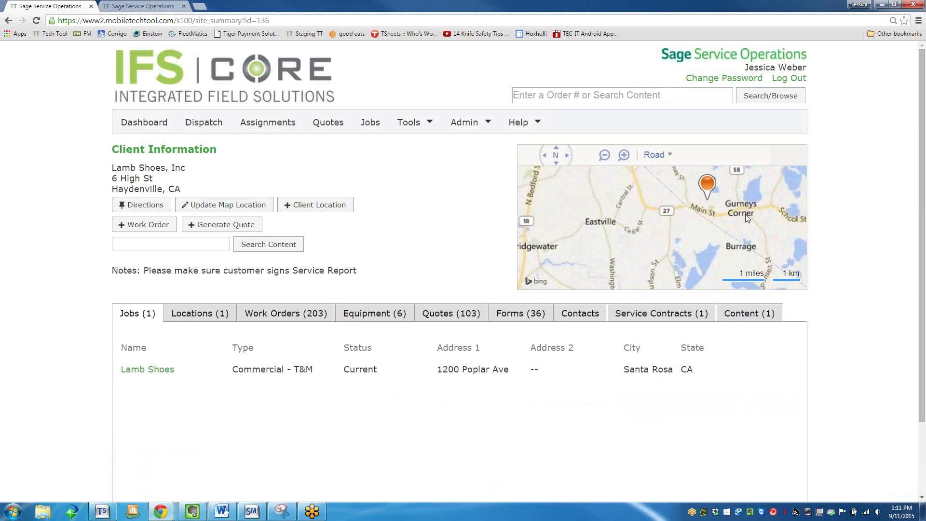
{"action": "left_click_drag", "start_coordinate": [712, 217], "coordinate": [703, 244]}
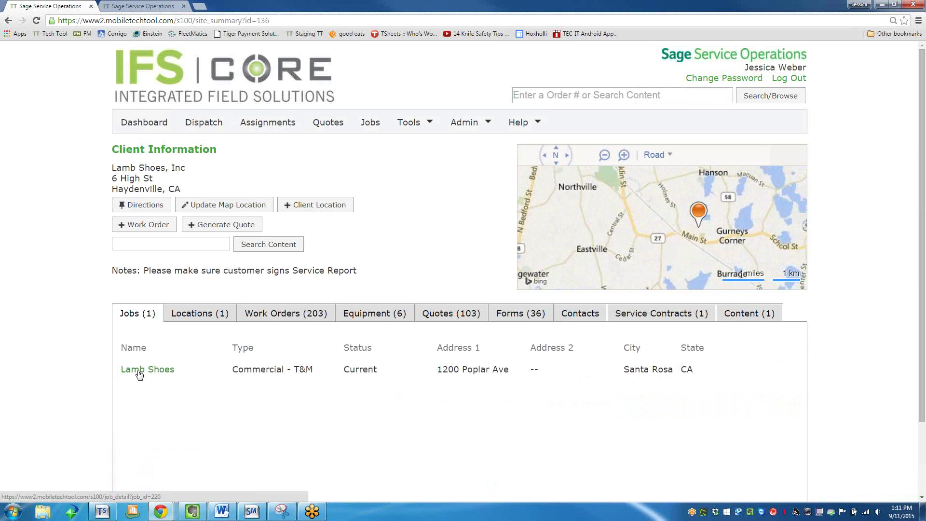
Browse the client's 203 work orders, then list its 103 quotes.
{"action": "left_click", "coordinate": [281, 311]}
{"action": "scroll", "coordinate": [275, 353], "scroll_direction": "down", "scroll_amount": 1}
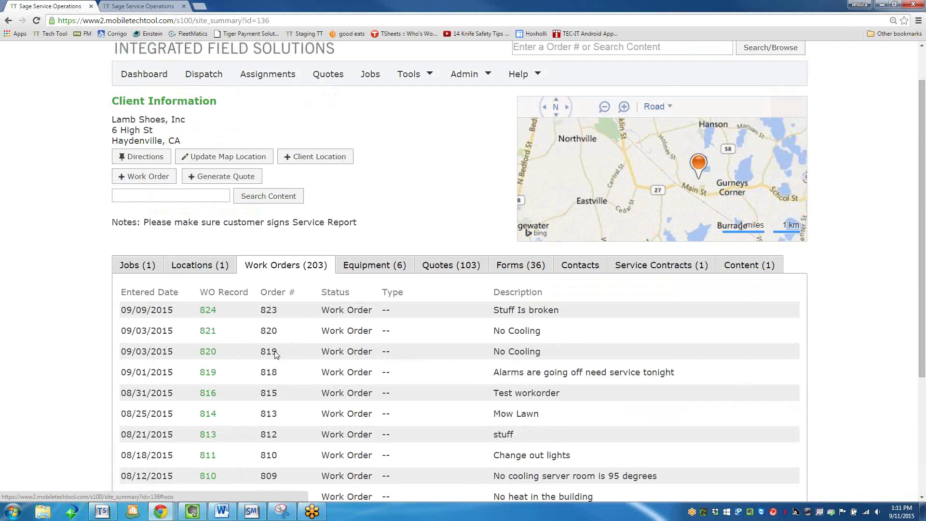
{"action": "scroll", "coordinate": [276, 354], "scroll_direction": "down", "scroll_amount": 3}
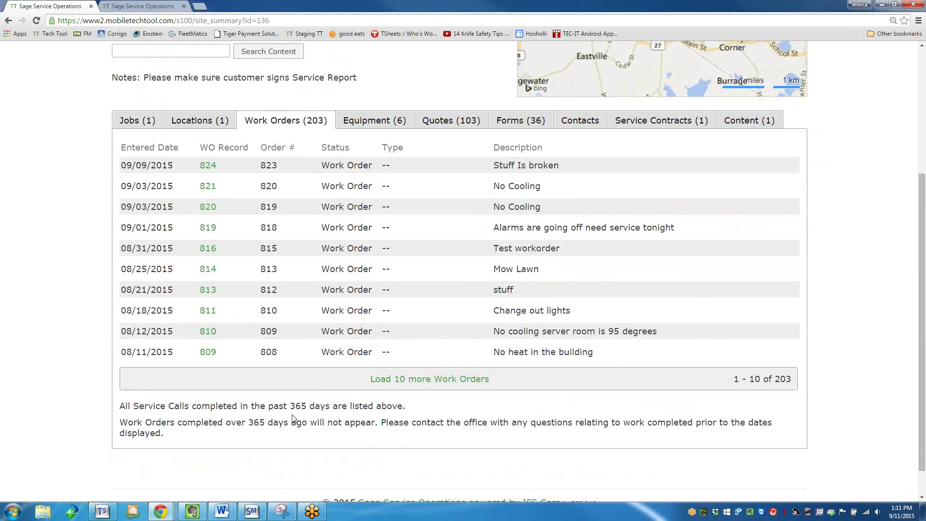
{"action": "scroll", "coordinate": [272, 431], "scroll_direction": "up", "scroll_amount": 4}
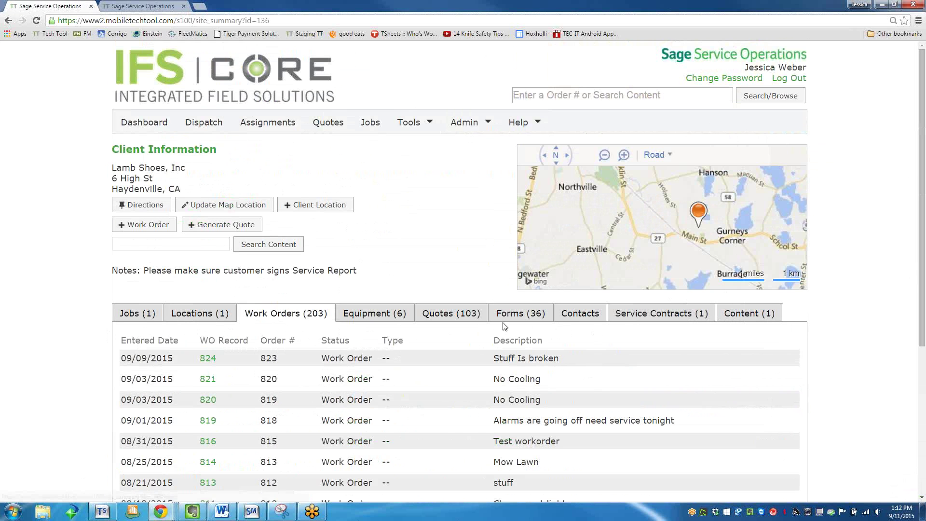
{"action": "left_click", "coordinate": [448, 320]}
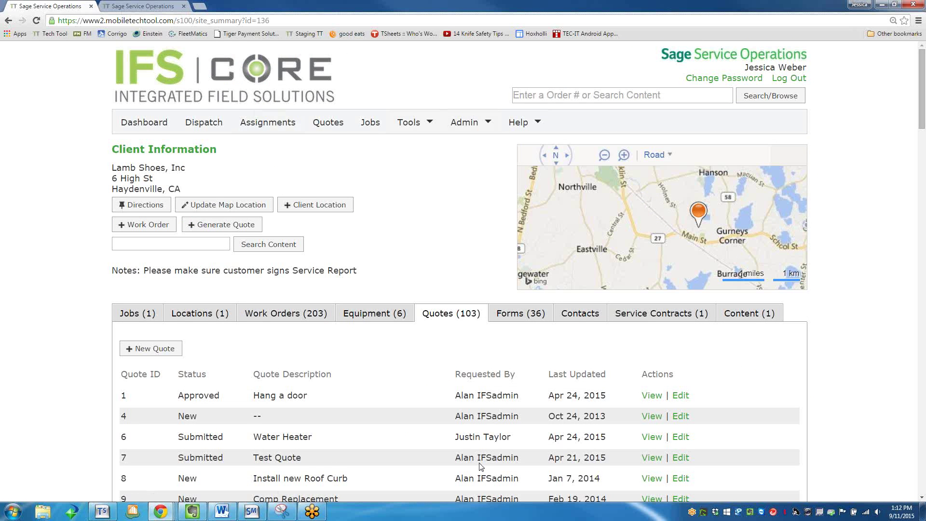
{"action": "scroll", "coordinate": [531, 424], "scroll_direction": "down", "scroll_amount": 2}
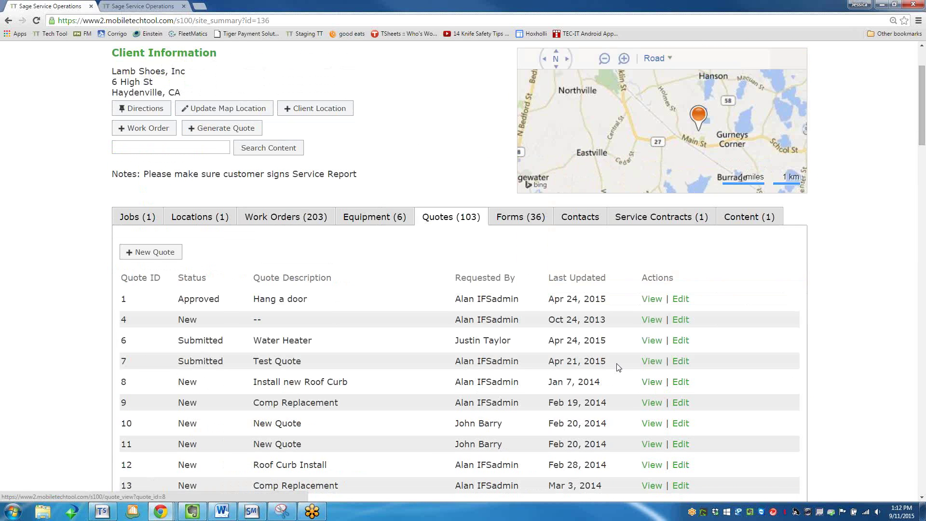
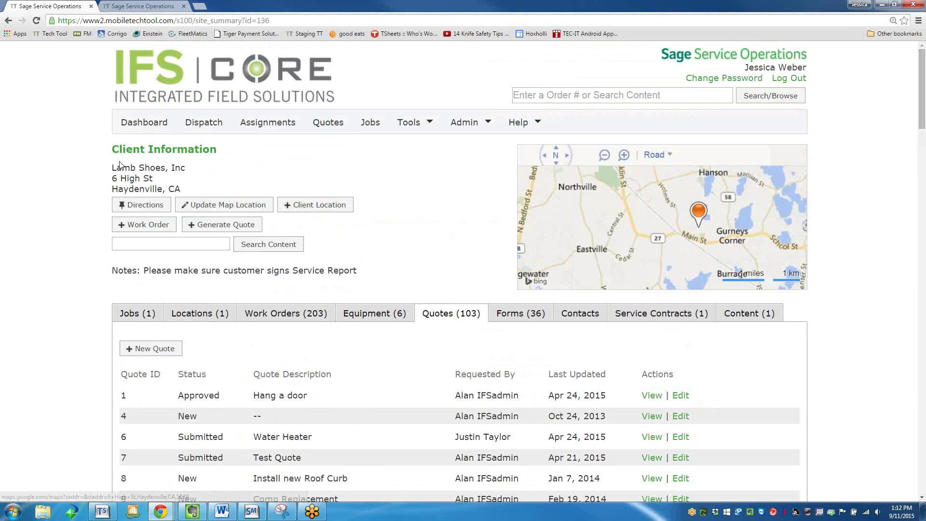
From the Assignments list, open assigned work order 715 for Lamb Shoes on Friday, Sep 11.
{"action": "left_click", "coordinate": [292, 316]}
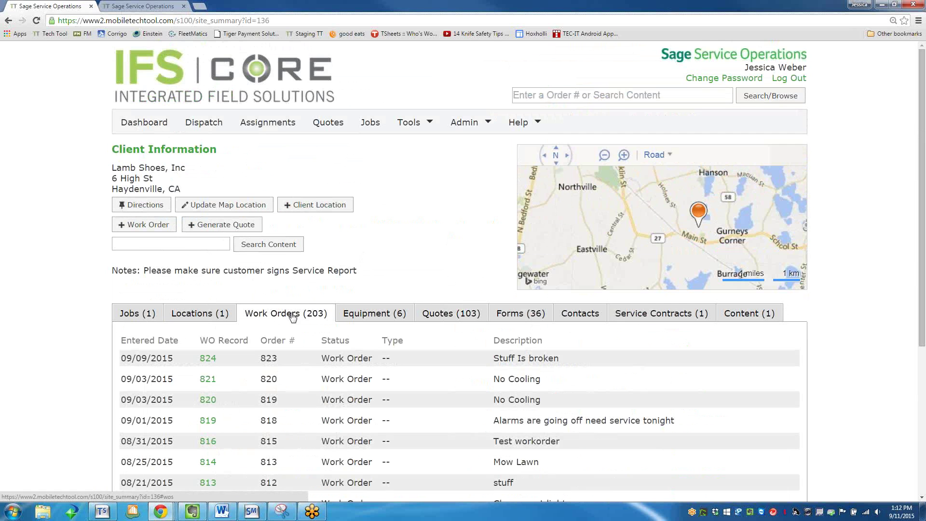
{"action": "left_click", "coordinate": [264, 124]}
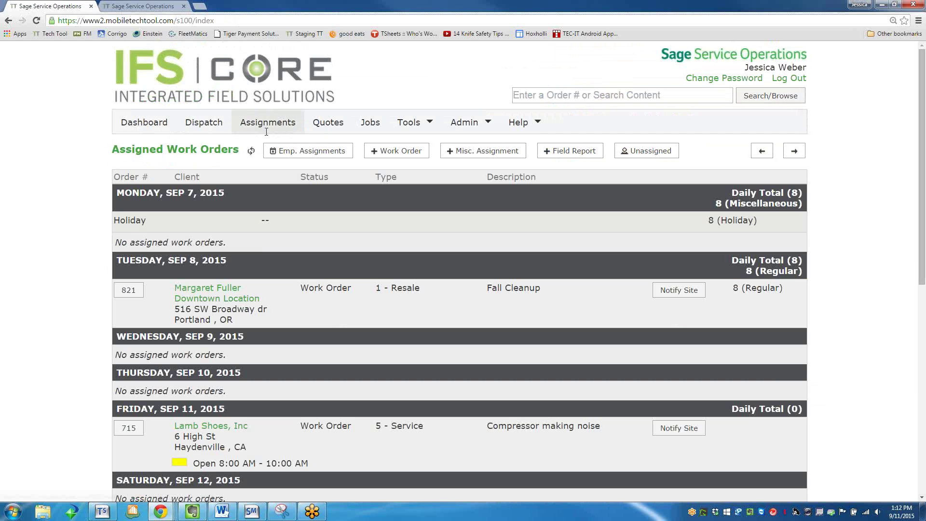
{"action": "left_click", "coordinate": [132, 429]}
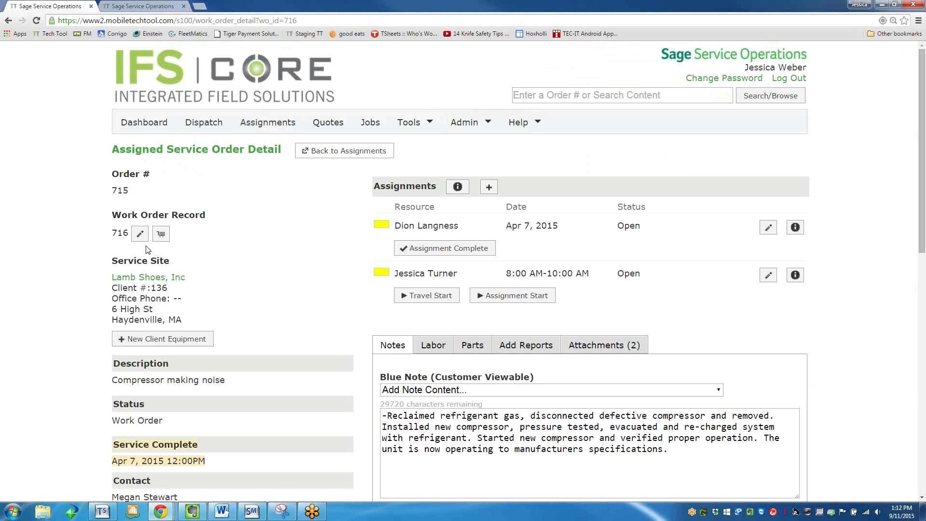
{"action": "left_click", "coordinate": [139, 235]}
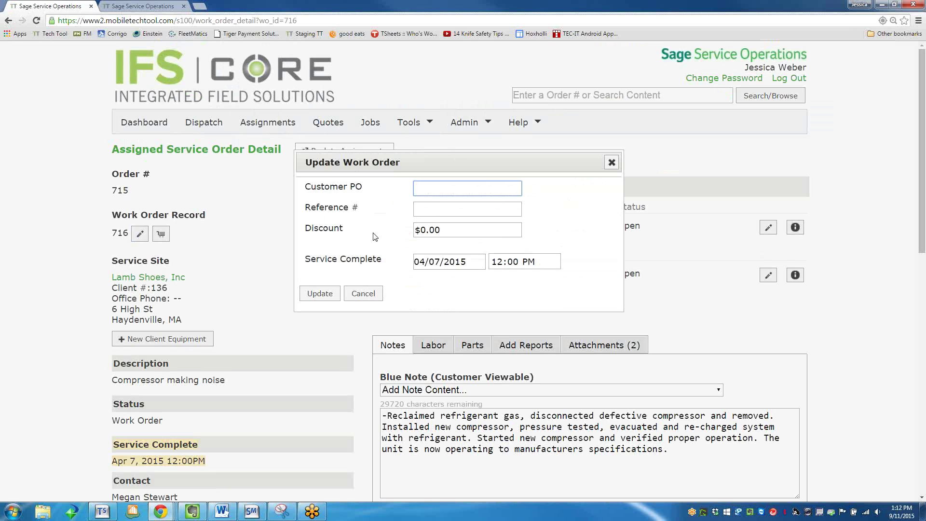
{"action": "left_click", "coordinate": [374, 297]}
{"action": "left_click", "coordinate": [160, 234]}
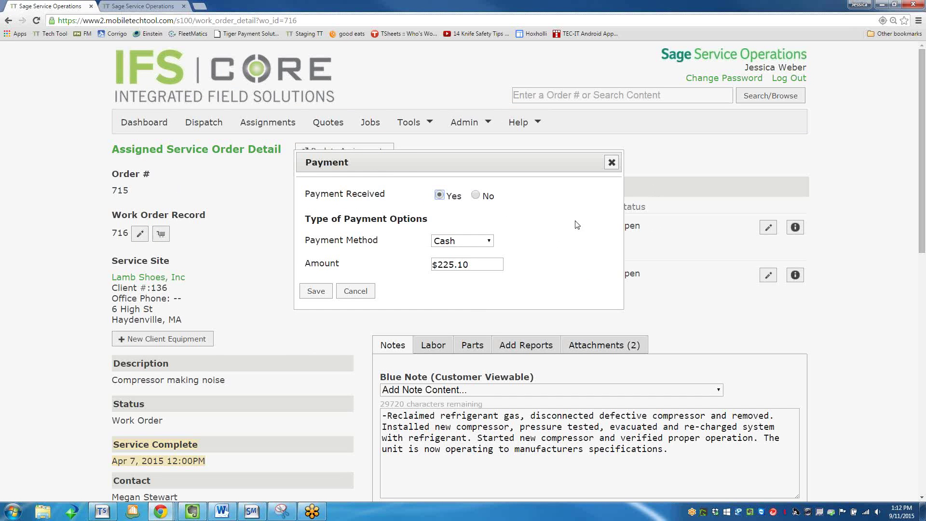
{"action": "left_click", "coordinate": [364, 293]}
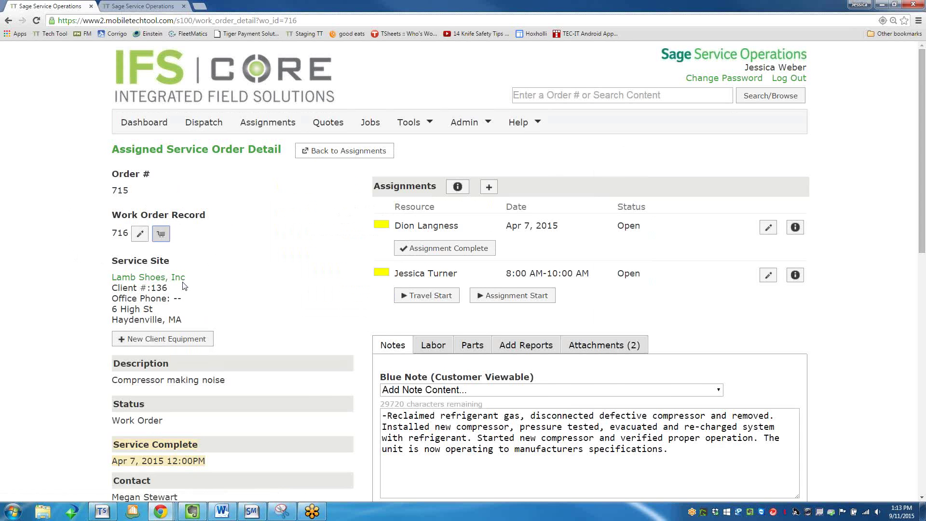
{"action": "scroll", "coordinate": [184, 286], "scroll_direction": "down", "scroll_amount": 3}
{"action": "scroll", "coordinate": [175, 288], "scroll_direction": "down", "scroll_amount": 1}
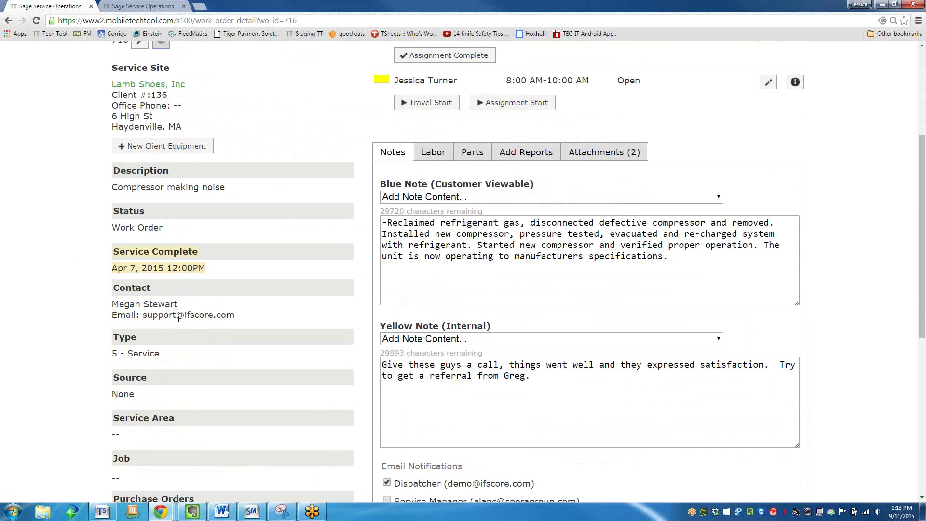
{"action": "scroll", "coordinate": [179, 318], "scroll_direction": "down", "scroll_amount": 3}
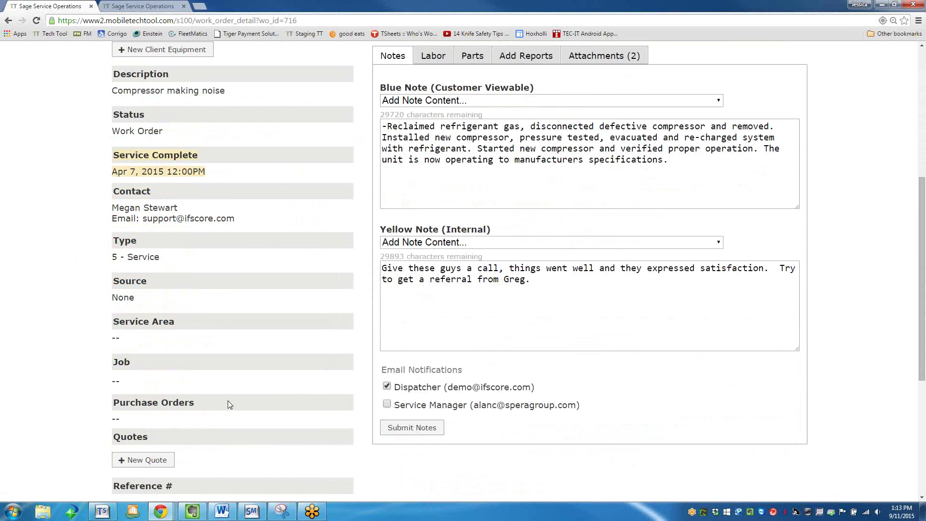
{"action": "scroll", "coordinate": [230, 404], "scroll_direction": "down", "scroll_amount": 3}
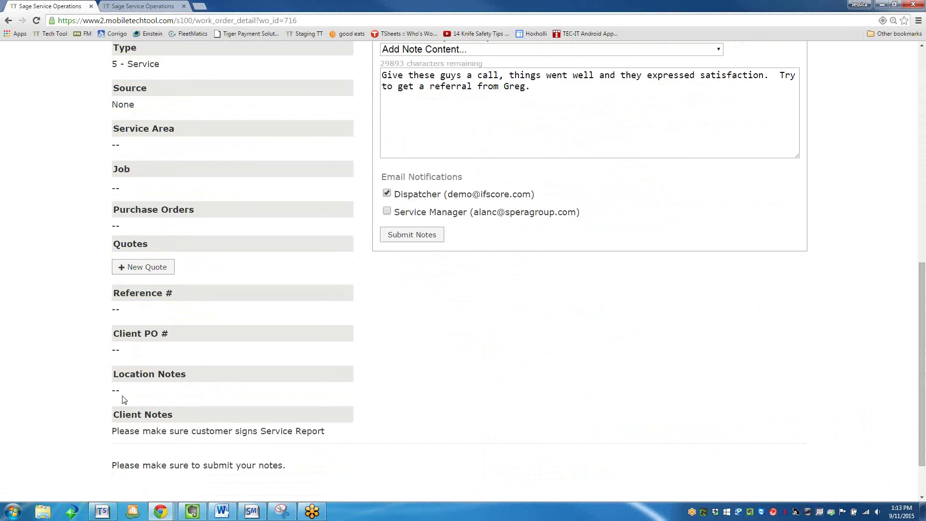
{"action": "scroll", "coordinate": [471, 256], "scroll_direction": "up", "scroll_amount": 15}
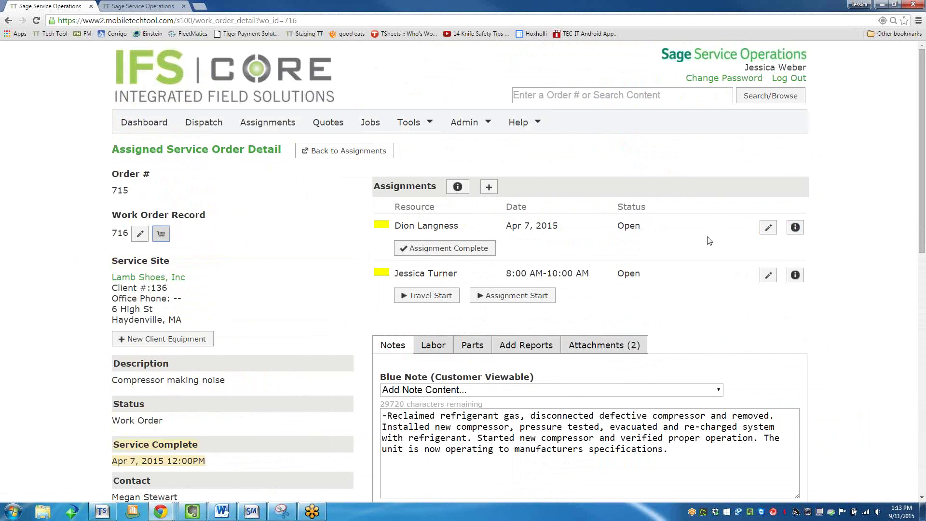
Check the first assignment's schedule details, then start travel on the 8:00 AM assignment.
{"action": "left_click", "coordinate": [796, 229]}
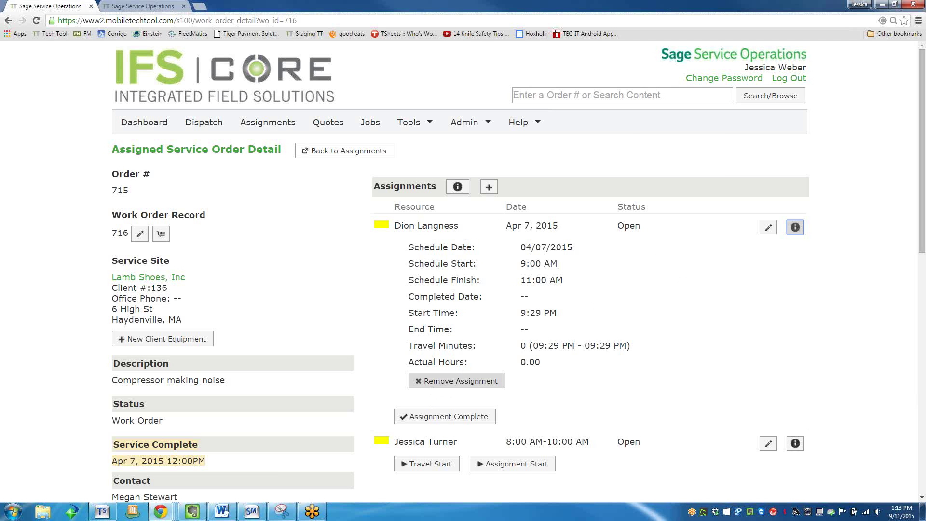
{"action": "left_click", "coordinate": [795, 228]}
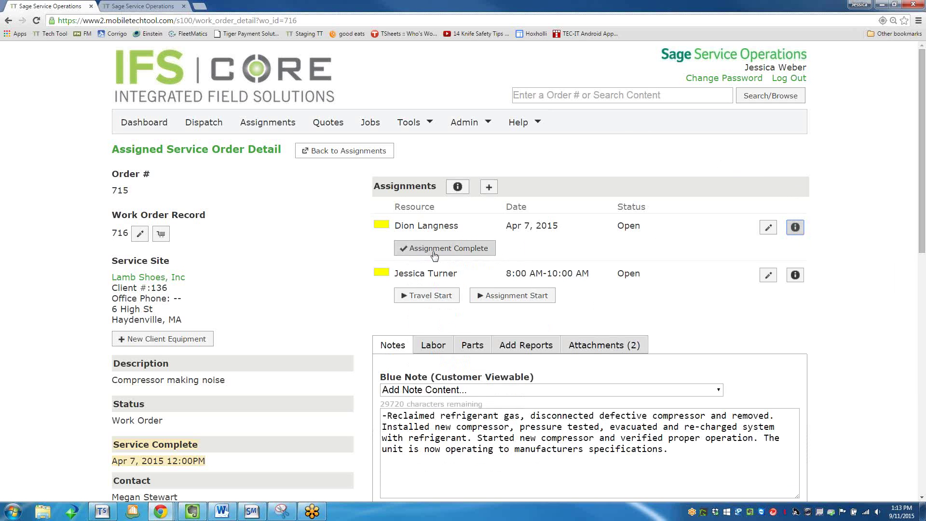
{"action": "left_click", "coordinate": [427, 295]}
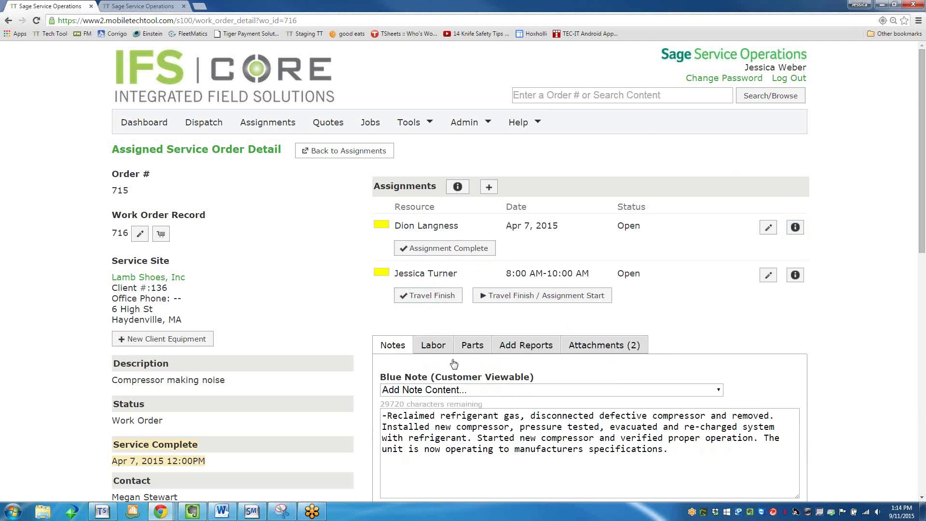
Finish travel and start the assignment, saving a Regular payroll entry in pay group Labor-Jrnymn.
{"action": "left_click", "coordinate": [503, 300]}
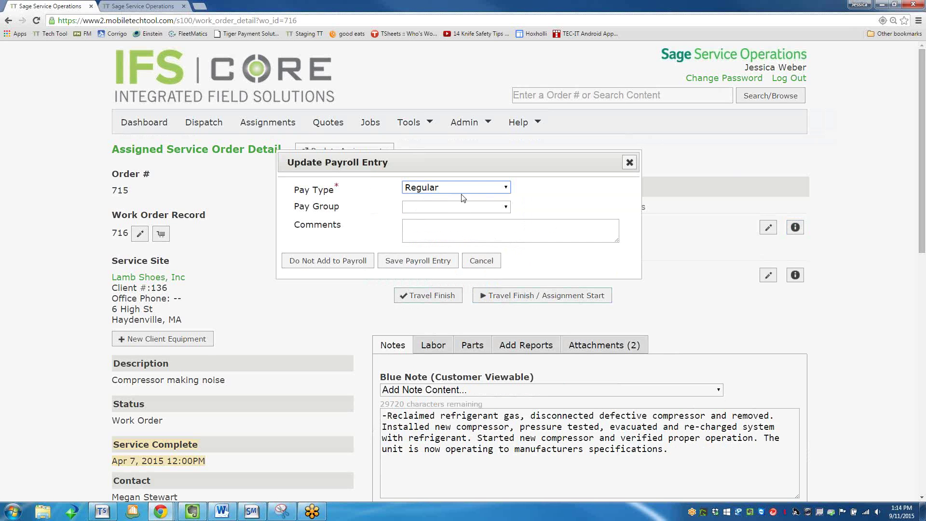
{"action": "left_click", "coordinate": [461, 208]}
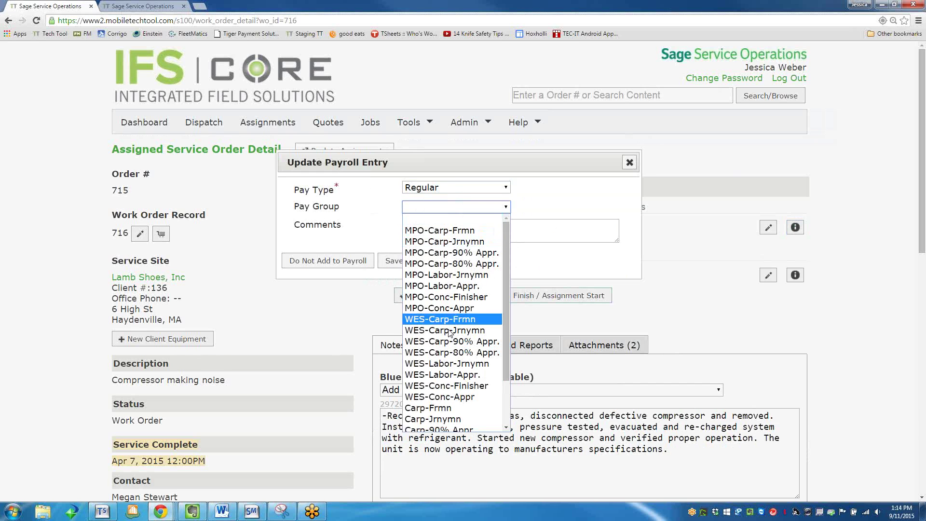
{"action": "scroll", "coordinate": [449, 416], "scroll_direction": "down", "scroll_amount": 2}
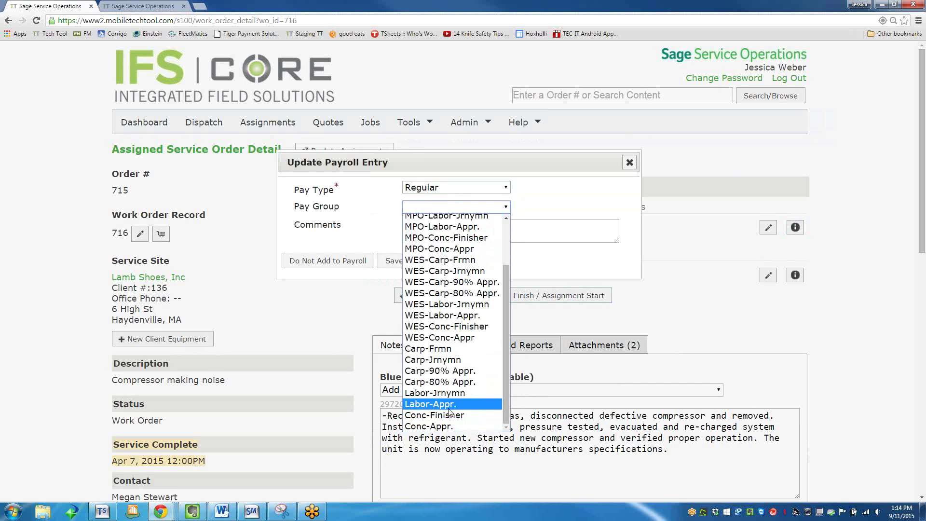
{"action": "left_click", "coordinate": [449, 393]}
{"action": "left_click", "coordinate": [497, 231]}
{"action": "left_click", "coordinate": [416, 267]}
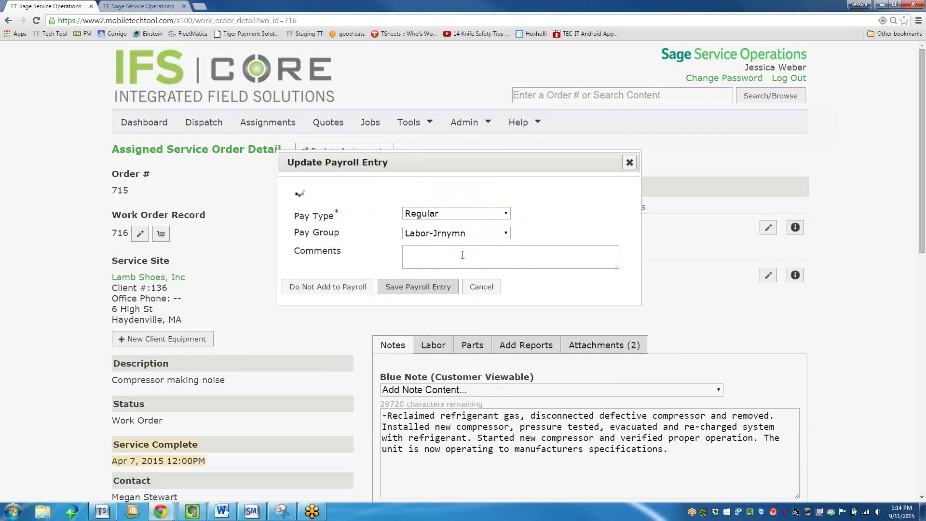
{"action": "scroll", "coordinate": [487, 334], "scroll_direction": "down", "scroll_amount": 1}
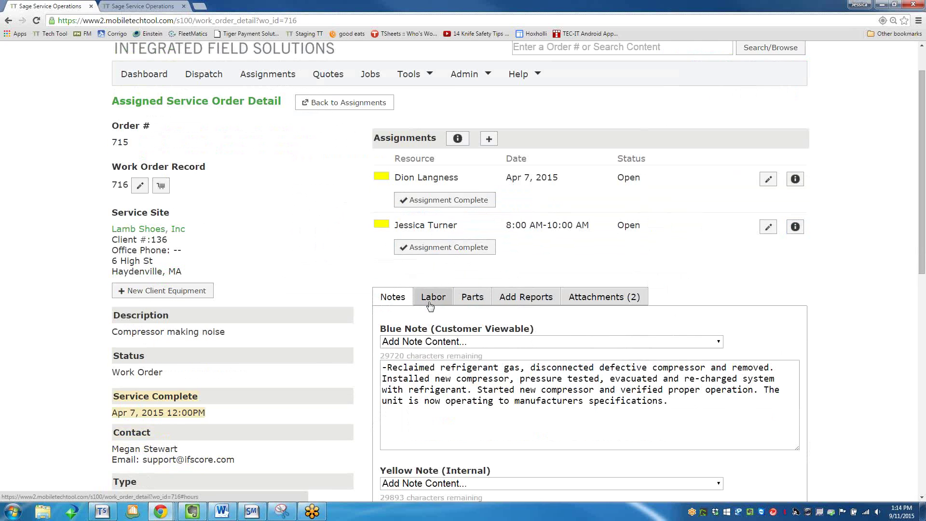
{"action": "scroll", "coordinate": [434, 299], "scroll_direction": "down", "scroll_amount": 3}
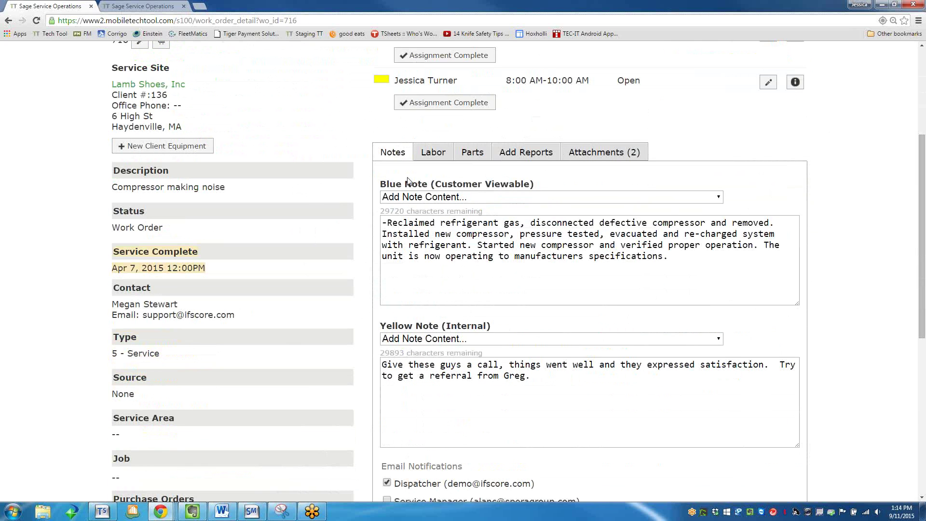
{"action": "left_click", "coordinate": [452, 271]}
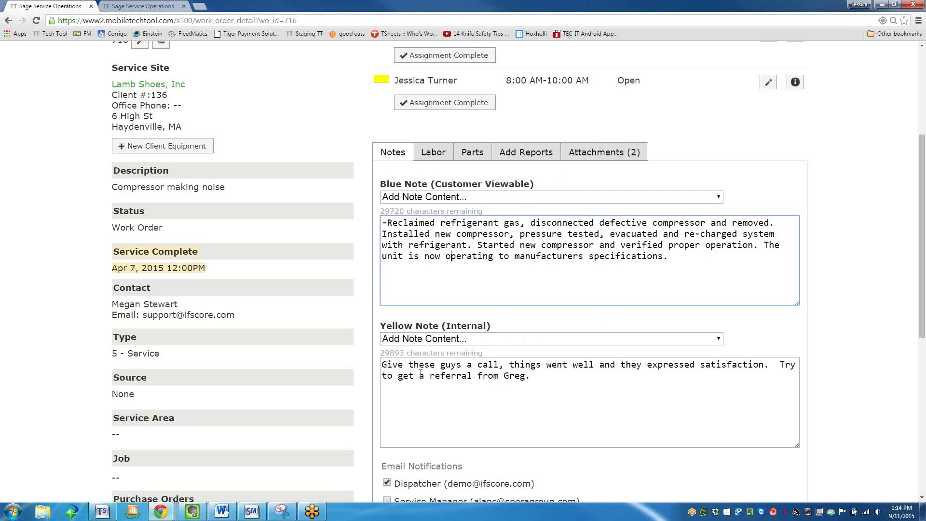
{"action": "left_click", "coordinate": [457, 197]}
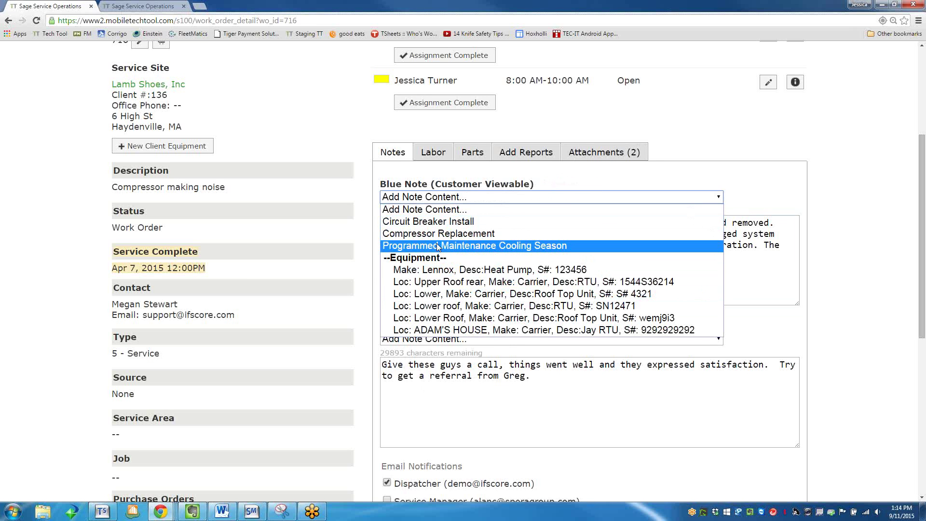
{"action": "left_click", "coordinate": [440, 200]}
{"action": "scroll", "coordinate": [442, 203], "scroll_direction": "up", "scroll_amount": 4}
{"action": "left_click", "coordinate": [477, 127]}
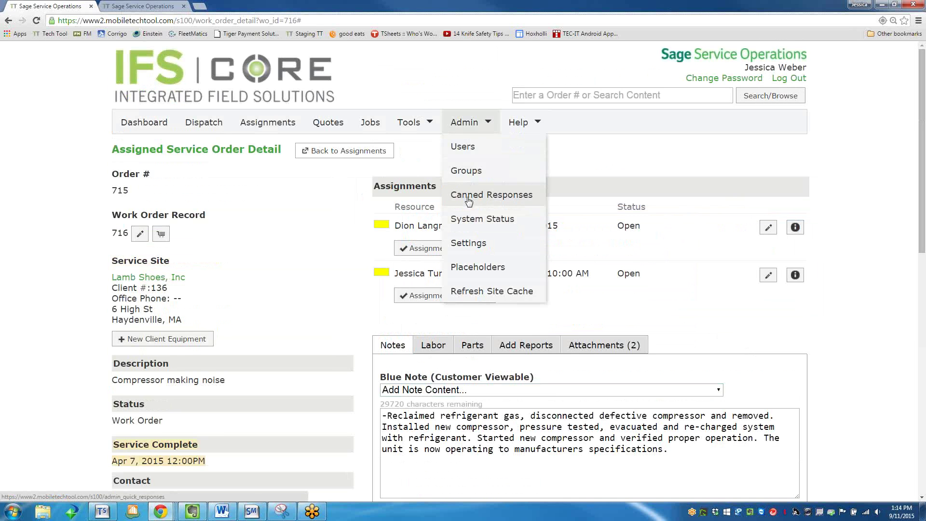
{"action": "left_click", "coordinate": [668, 442]}
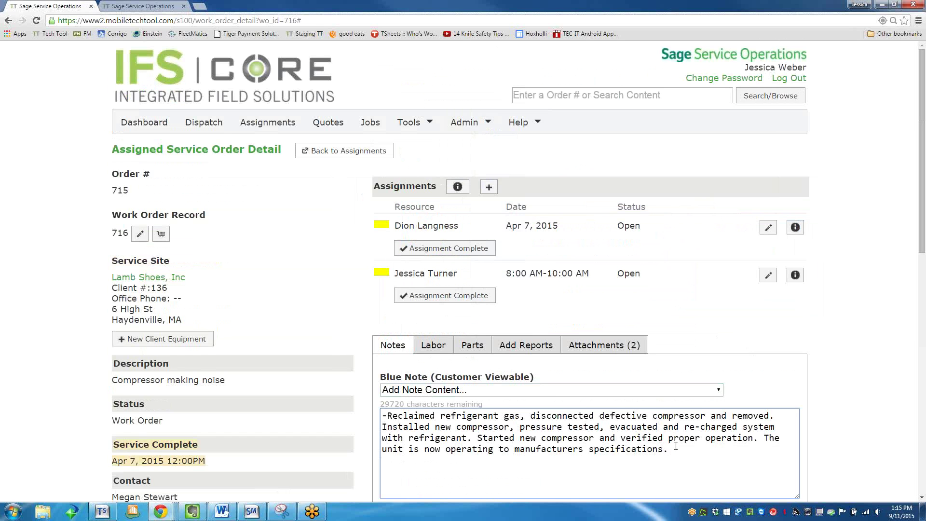
Add the canned Circuit Breaker Install text to the work order note.
{"action": "left_click", "coordinate": [598, 390]}
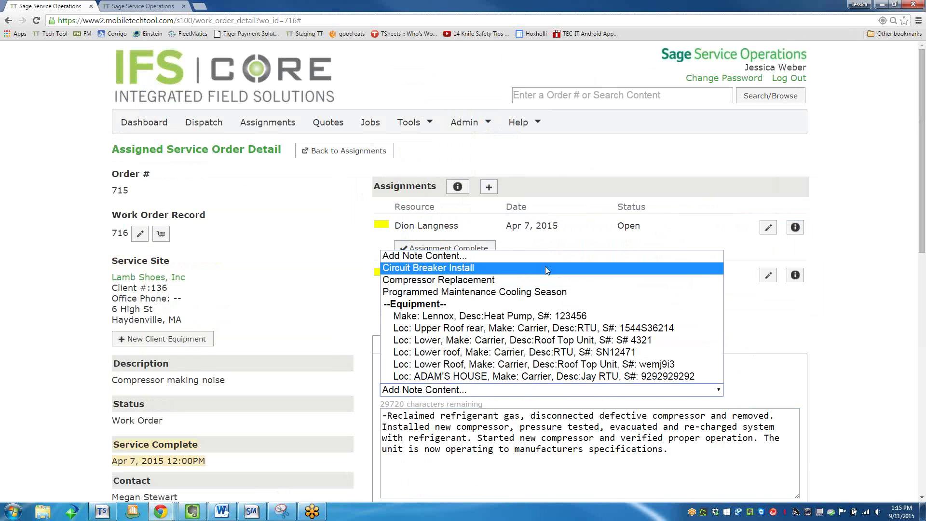
{"action": "left_click", "coordinate": [545, 267]}
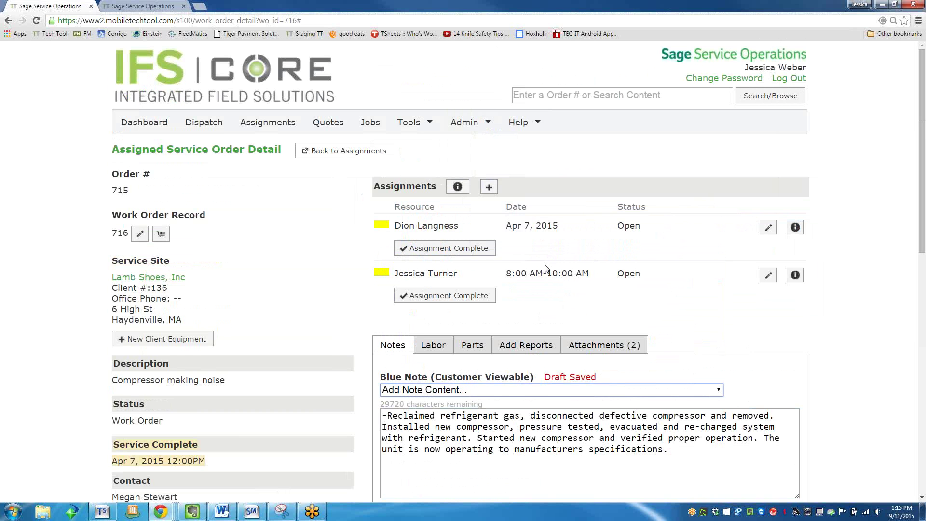
{"action": "scroll", "coordinate": [679, 454], "scroll_direction": "down", "scroll_amount": 2}
{"action": "scroll", "coordinate": [679, 454], "scroll_direction": "down", "scroll_amount": 2}
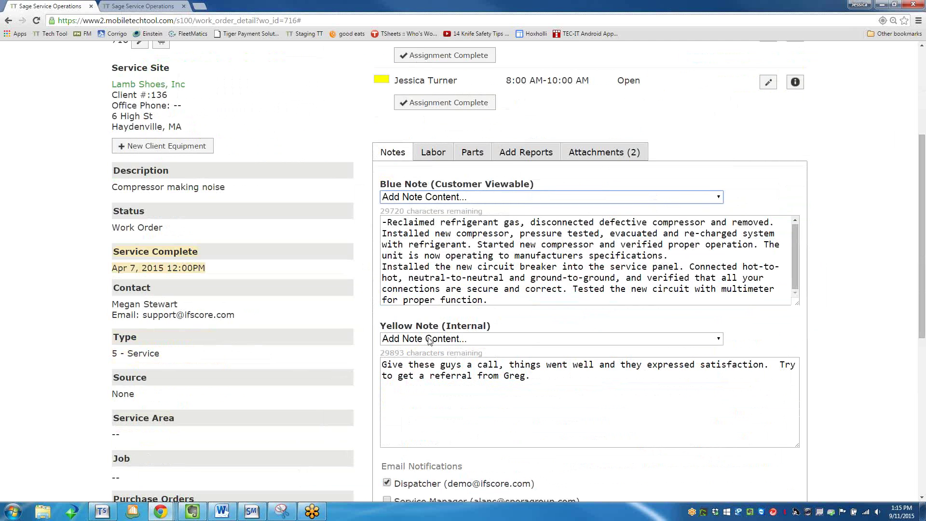
{"action": "left_click", "coordinate": [442, 406]}
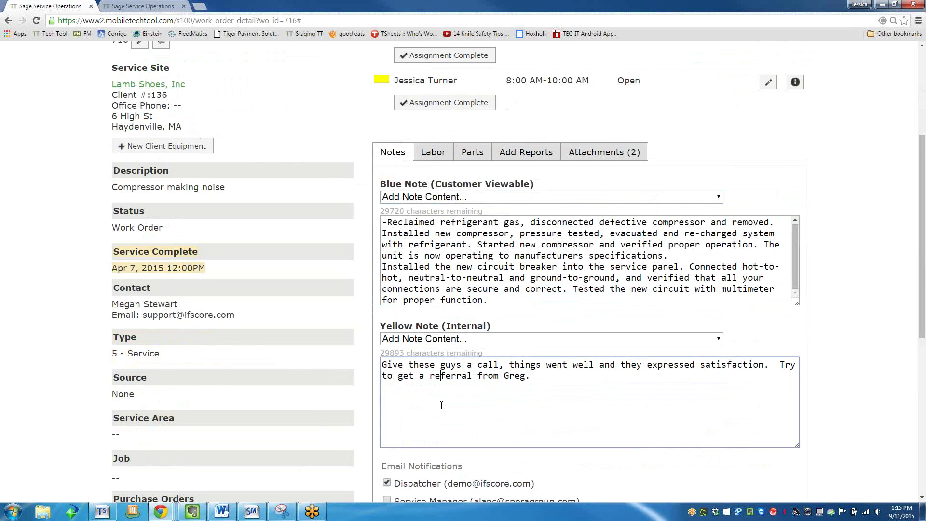
{"action": "scroll", "coordinate": [441, 405], "scroll_direction": "down", "scroll_amount": 1}
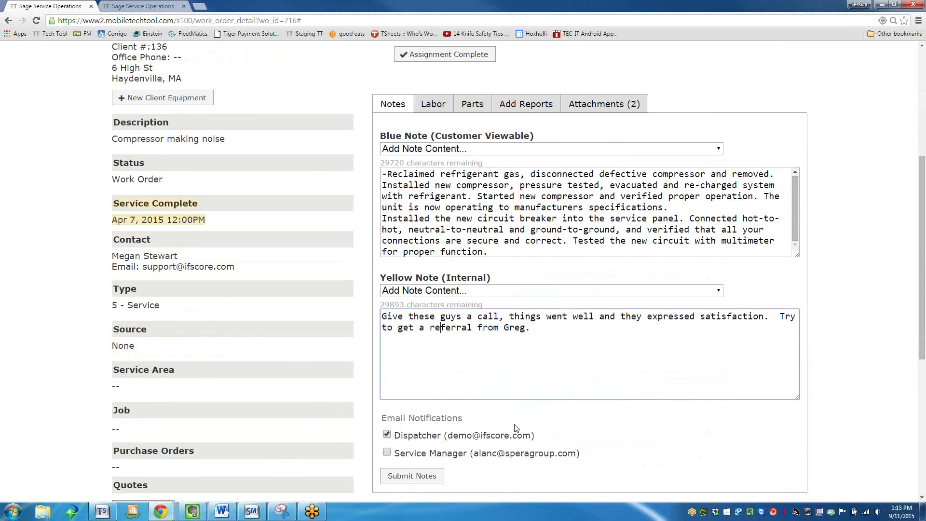
Submit the notes without emailing the dispatcher, then show the labor entries.
{"action": "left_click", "coordinate": [386, 434]}
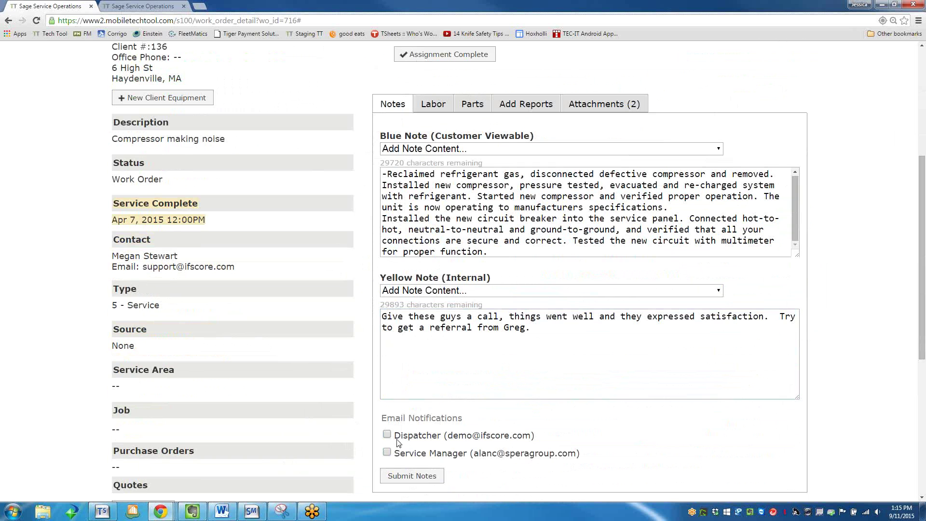
{"action": "left_click", "coordinate": [440, 476]}
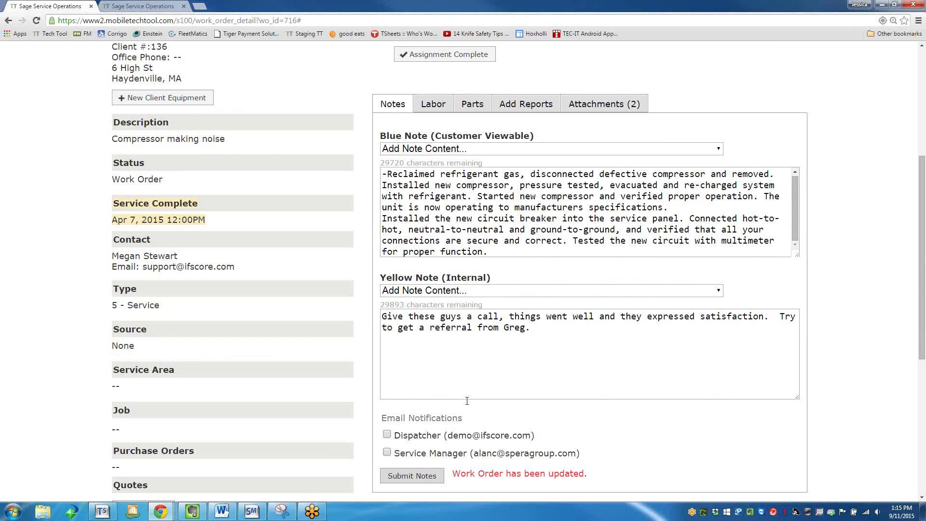
{"action": "left_click", "coordinate": [432, 105]}
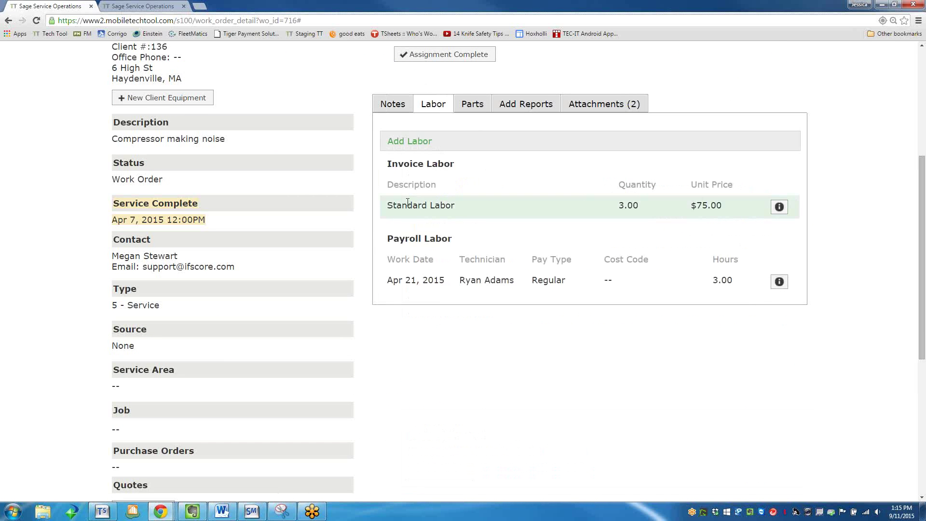
Start a new labor entry for 09/11/2015 with start time 10:00 and 1 hour.
{"action": "scroll", "coordinate": [410, 203], "scroll_direction": "up", "scroll_amount": 4}
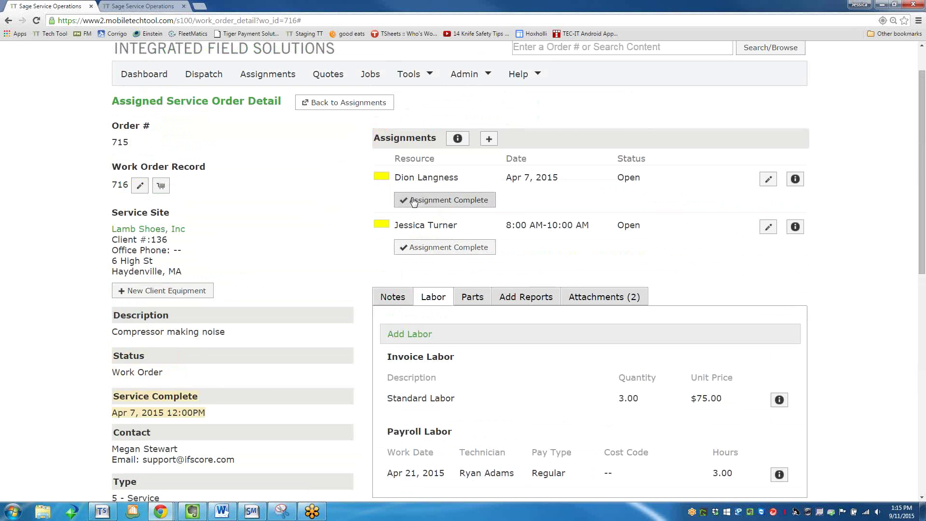
{"action": "scroll", "coordinate": [424, 289], "scroll_direction": "down", "scroll_amount": 2}
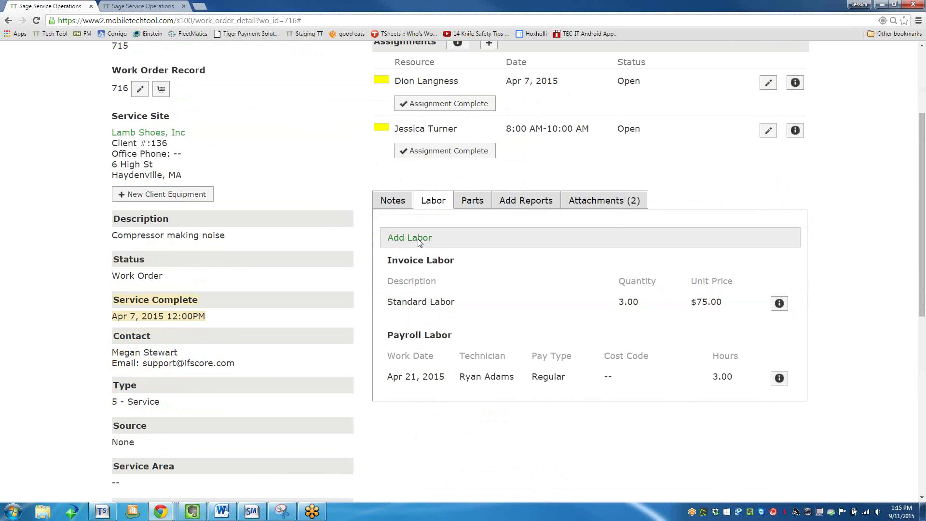
{"action": "left_click", "coordinate": [419, 242]}
{"action": "left_click_drag", "start_coordinate": [555, 195], "coordinate": [558, 222]}
{"action": "scroll", "coordinate": [554, 212], "scroll_direction": "up", "scroll_amount": 5}
{"action": "scroll", "coordinate": [551, 213], "scroll_direction": "down", "scroll_amount": 2}
{"action": "scroll", "coordinate": [551, 213], "scroll_direction": "down", "scroll_amount": 1}
{"action": "scroll", "coordinate": [551, 213], "scroll_direction": "up", "scroll_amount": 1}
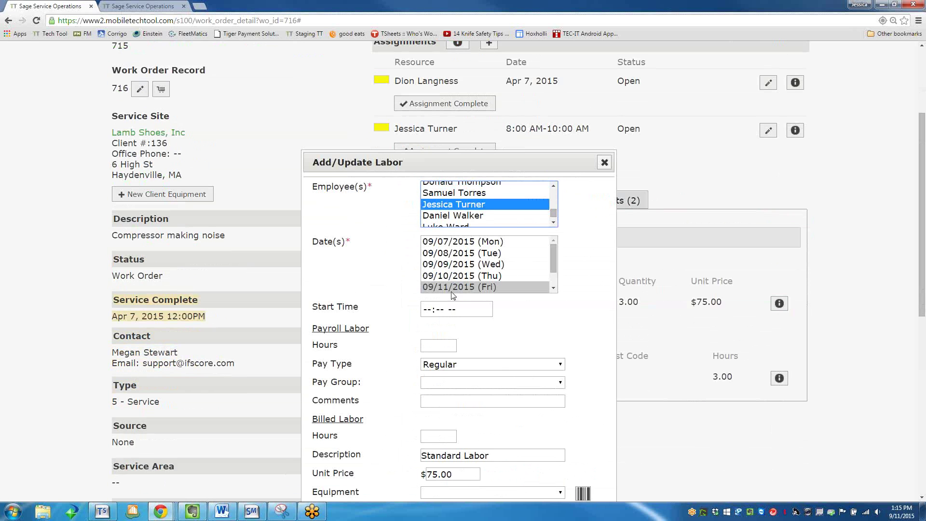
{"action": "left_click", "coordinate": [429, 311]}
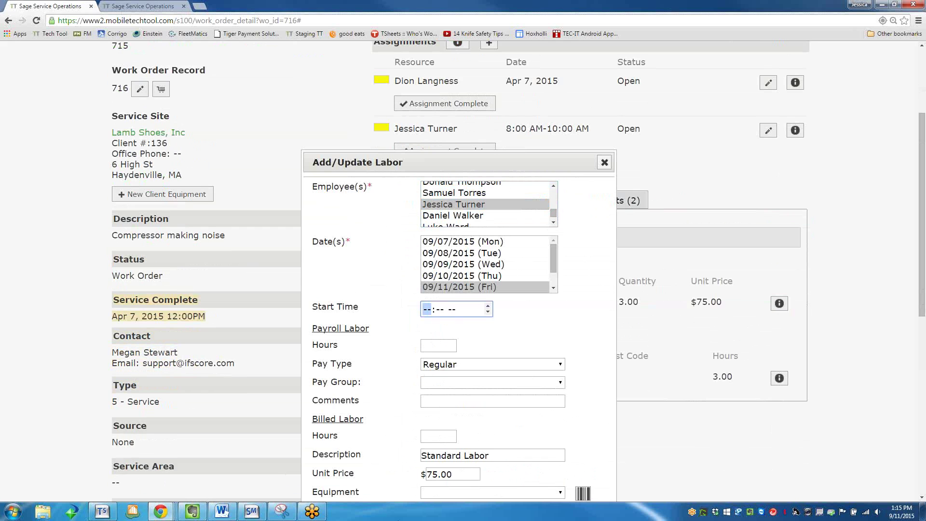
{"action": "type", "text": "1000"}
{"action": "left_click", "coordinate": [438, 346]}
{"action": "left_click", "coordinate": [459, 309]}
{"action": "left_click", "coordinate": [438, 345]}
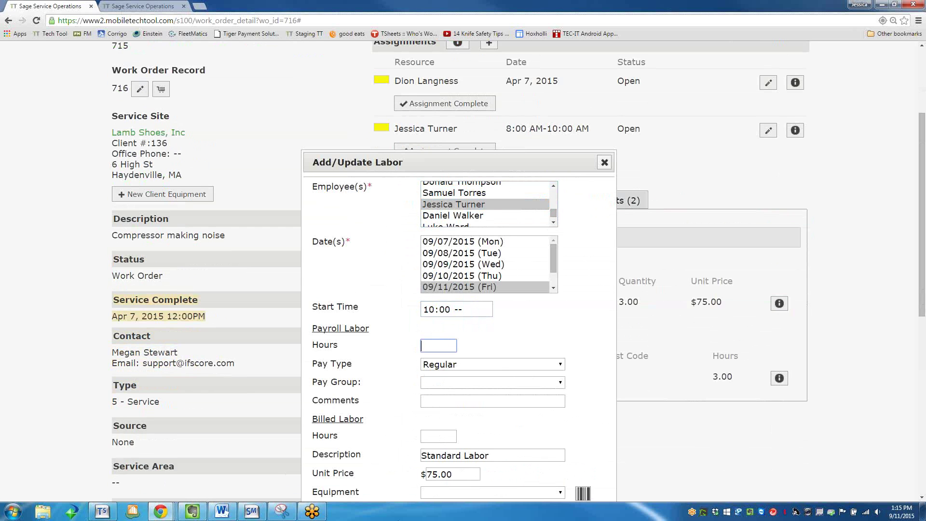
{"action": "type", "text": "1"}
{"action": "key", "text": "Tab"}
{"action": "key", "text": "Tab"}
Set the labor entry's pay group to Labor-Jrnymn and comment to 'complete'.
{"action": "key", "text": "m"}
{"action": "key", "text": "Down"}
{"action": "key", "text": "l"}
{"action": "key", "text": "Tab"}
{"action": "type", "text": "complete"}
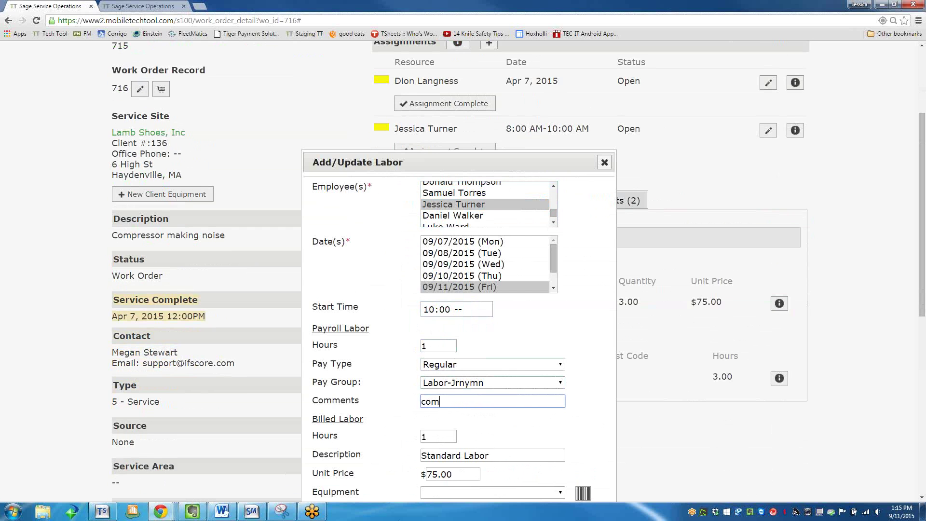
{"action": "key", "text": "Tab"}
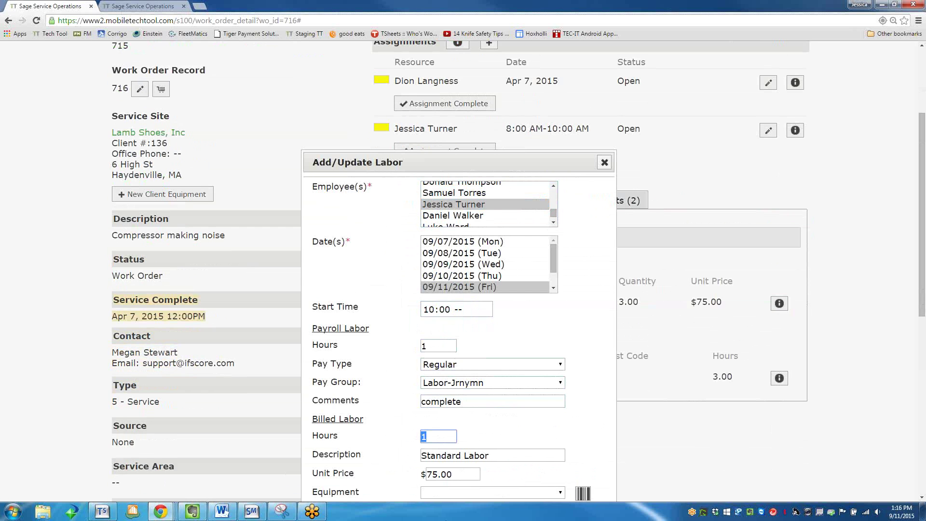
Leave equipment unlinked, save the 1-hour labor entry, and show the parts list.
{"action": "scroll", "coordinate": [631, 402], "scroll_direction": "down", "scroll_amount": 1}
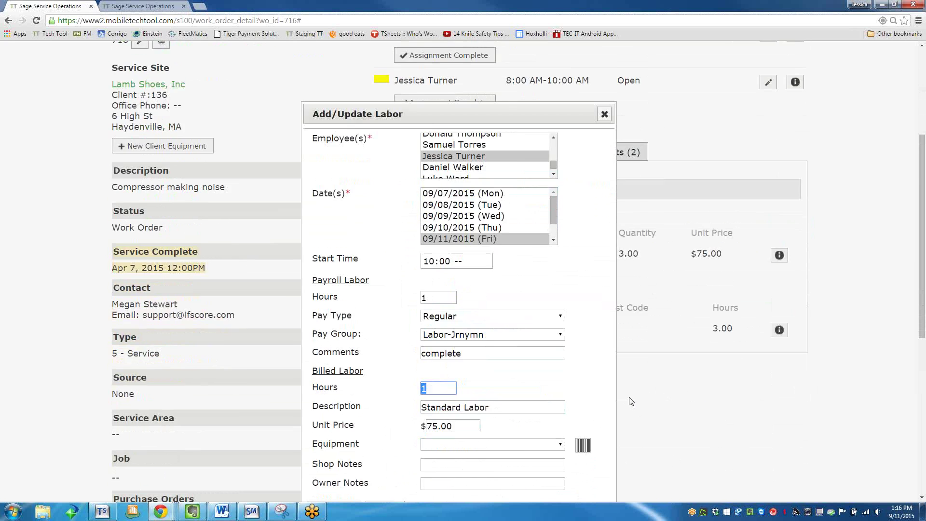
{"action": "scroll", "coordinate": [630, 402], "scroll_direction": "down", "scroll_amount": 2}
{"action": "left_click", "coordinate": [456, 348]}
{"action": "left_click", "coordinate": [456, 348]}
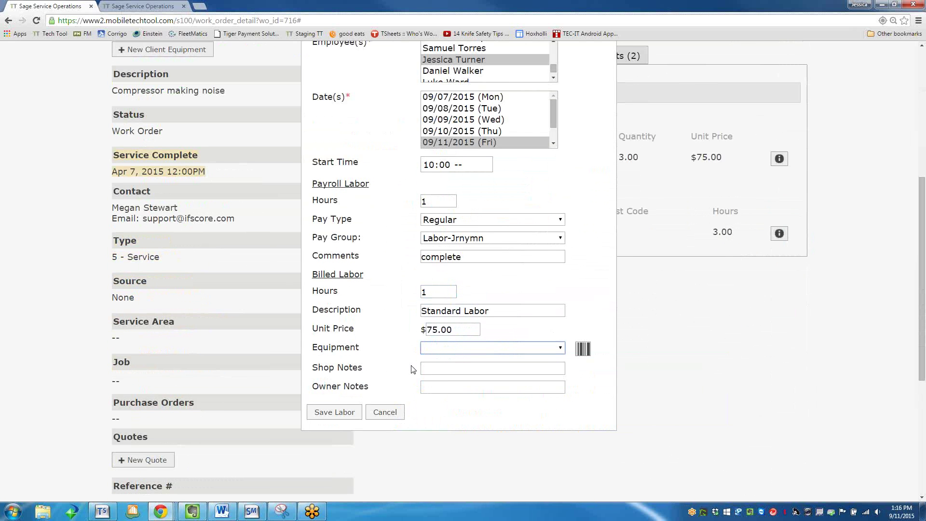
{"action": "left_click", "coordinate": [536, 349]}
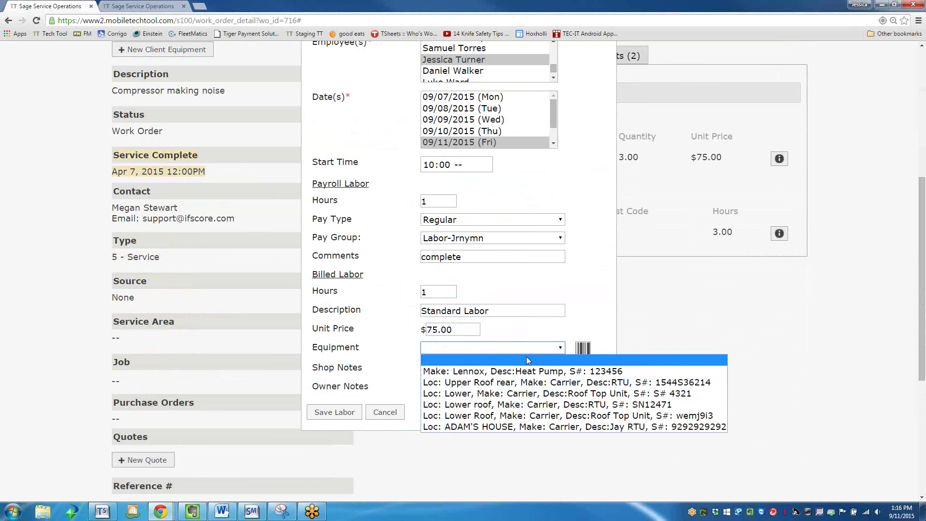
{"action": "left_click", "coordinate": [526, 359]}
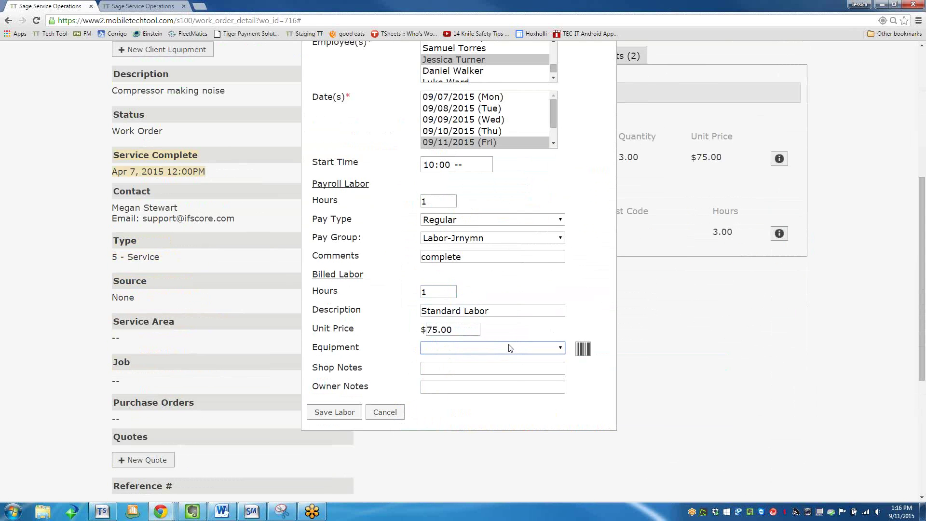
{"action": "left_click", "coordinate": [334, 412]}
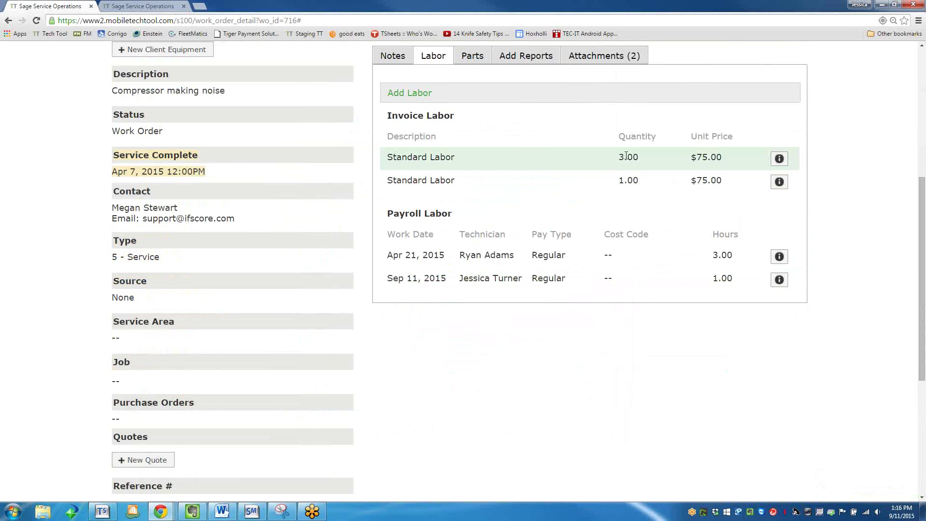
{"action": "left_click", "coordinate": [473, 56]}
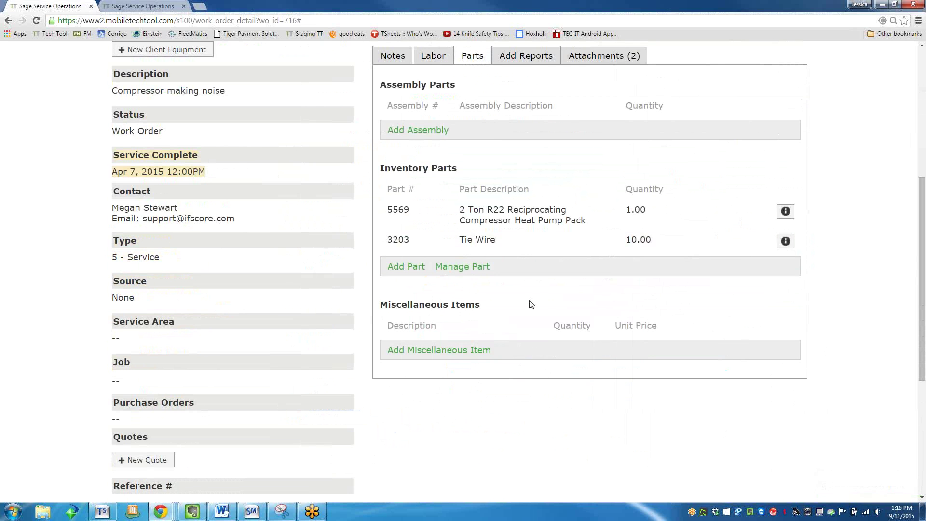
Open the Add Miscellaneous Item form after cancelling the Add Assembly and Add Part forms.
{"action": "left_click", "coordinate": [421, 131]}
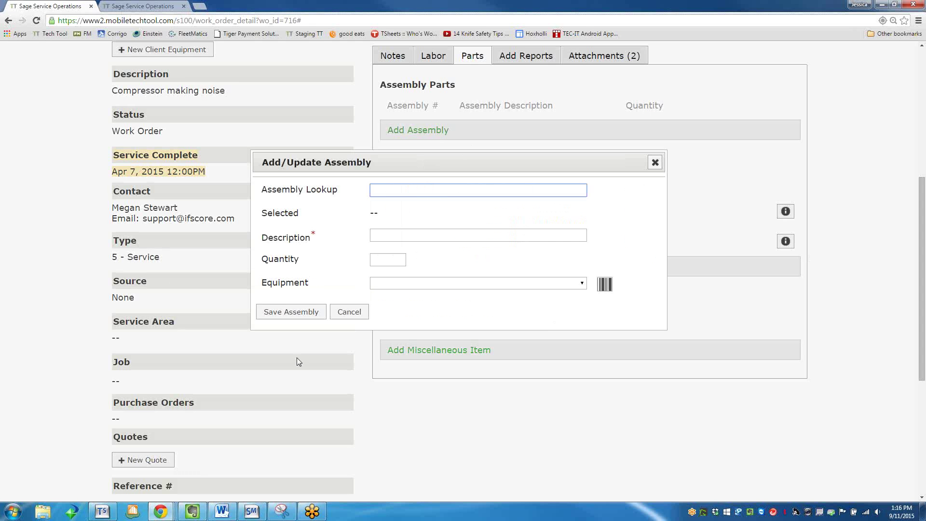
{"action": "left_click", "coordinate": [349, 312]}
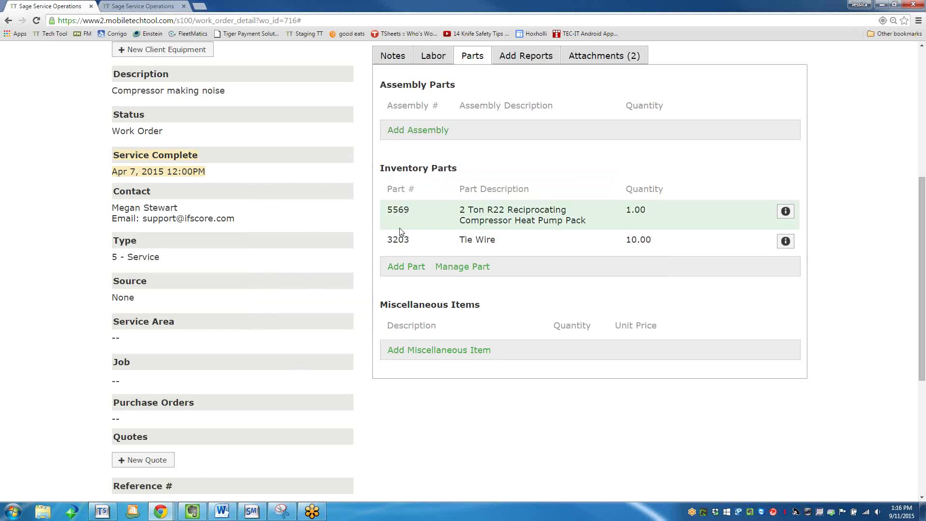
{"action": "left_click", "coordinate": [413, 267]}
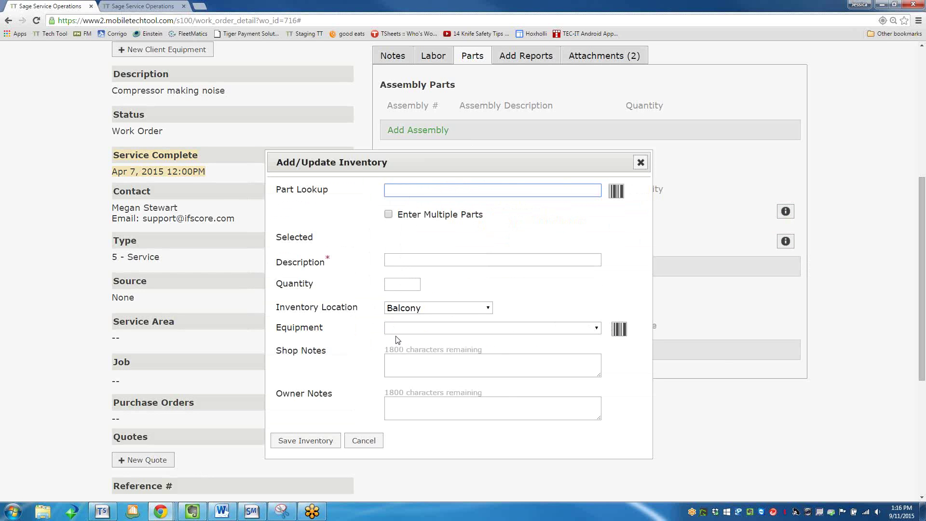
{"action": "left_click", "coordinate": [376, 438]}
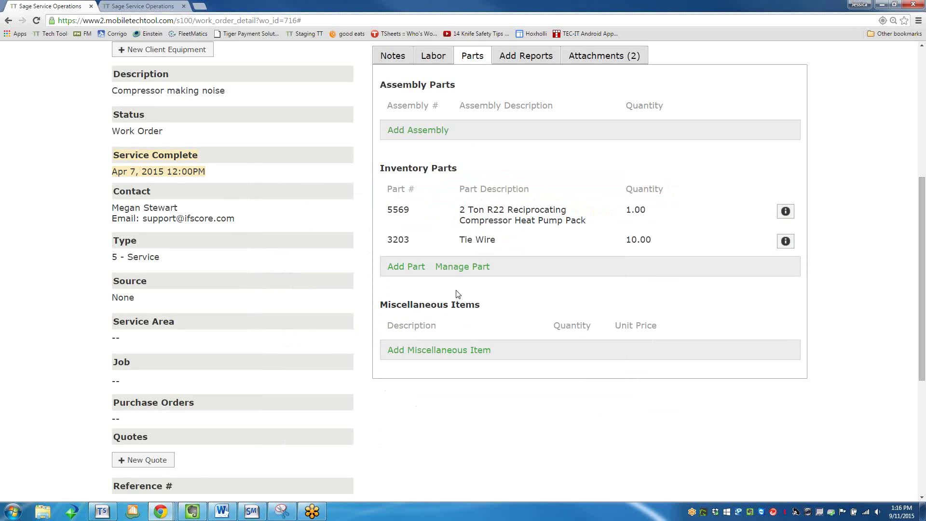
{"action": "left_click", "coordinate": [434, 348]}
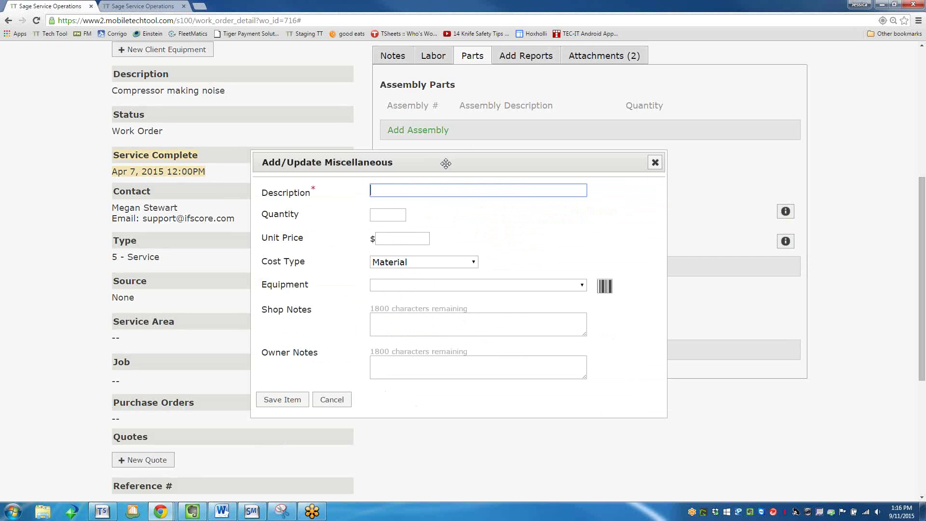
Save miscellaneous item 'Electrical comp.' at $5.00 unit price, then show the reports and forms.
{"action": "left_click_drag", "start_coordinate": [445, 164], "coordinate": [657, 140]}
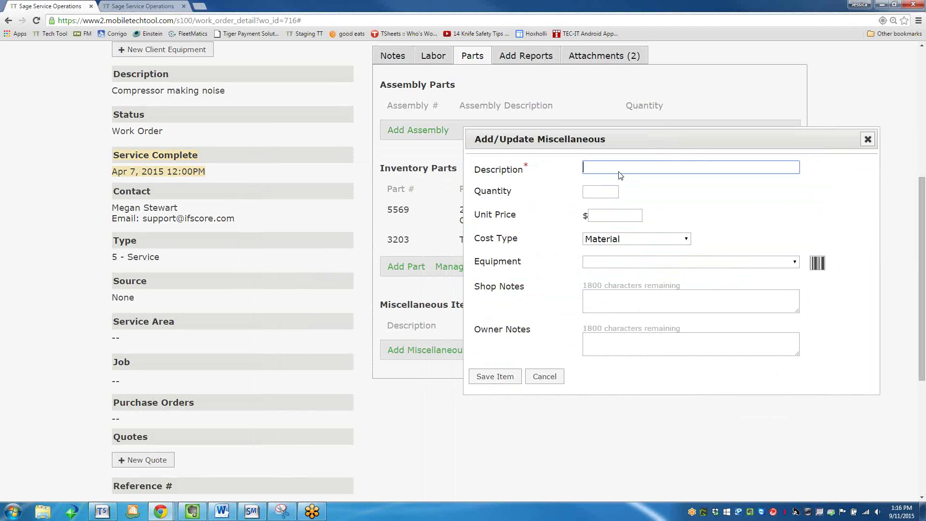
{"action": "type", "text": "Eleec"}
{"action": "type", "text": "trical comp"}
{"action": "type", "text": "onen"}
{"action": "key", "text": "BackSpace"}
{"action": "key", "text": "BackSpace"}
{"action": "key", "text": "BackSpace"}
{"action": "key", "text": "BackSpace"}
{"action": "key", "text": "BackSpace"}
{"action": "type", "text": "p."}
{"action": "key", "text": "Tab"}
{"action": "key", "text": "Tab"}
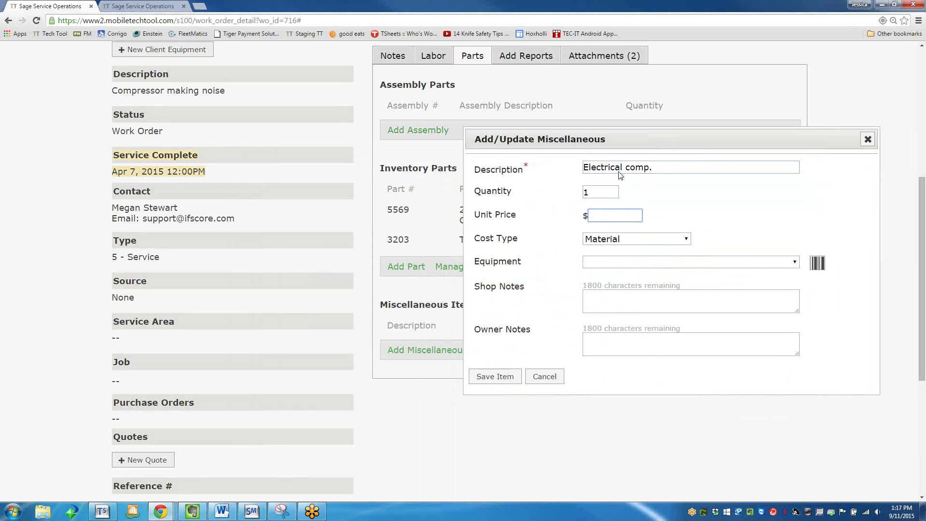
{"action": "type", "text": "5.00"}
{"action": "key", "text": "Tab"}
{"action": "key", "text": "Tab"}
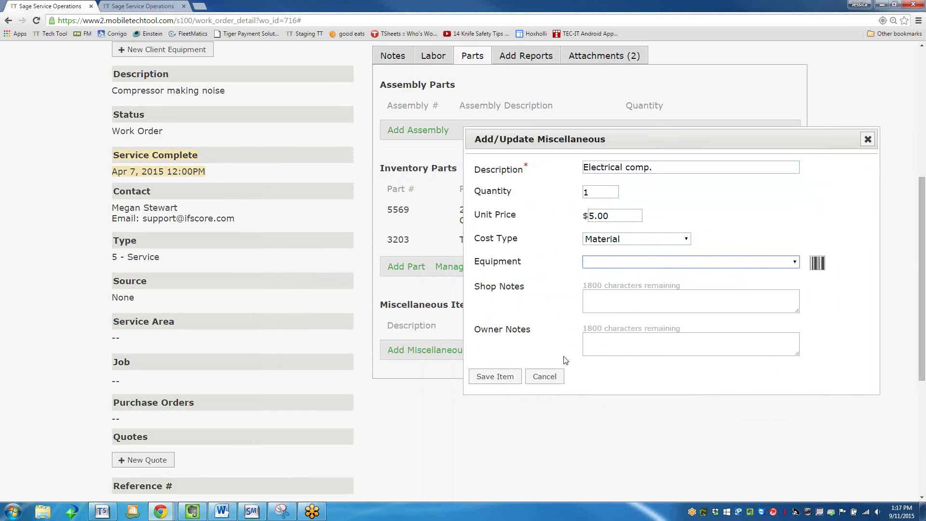
{"action": "left_click", "coordinate": [494, 376]}
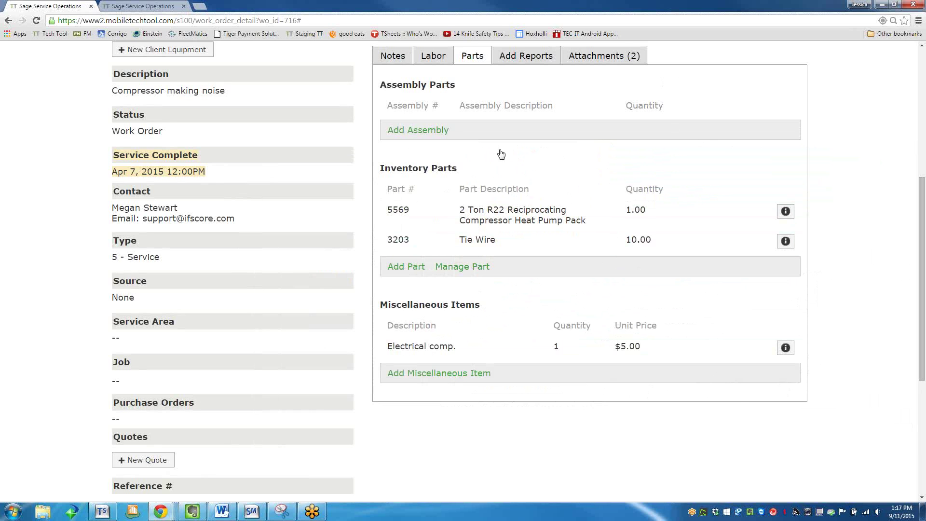
{"action": "left_click", "coordinate": [538, 57]}
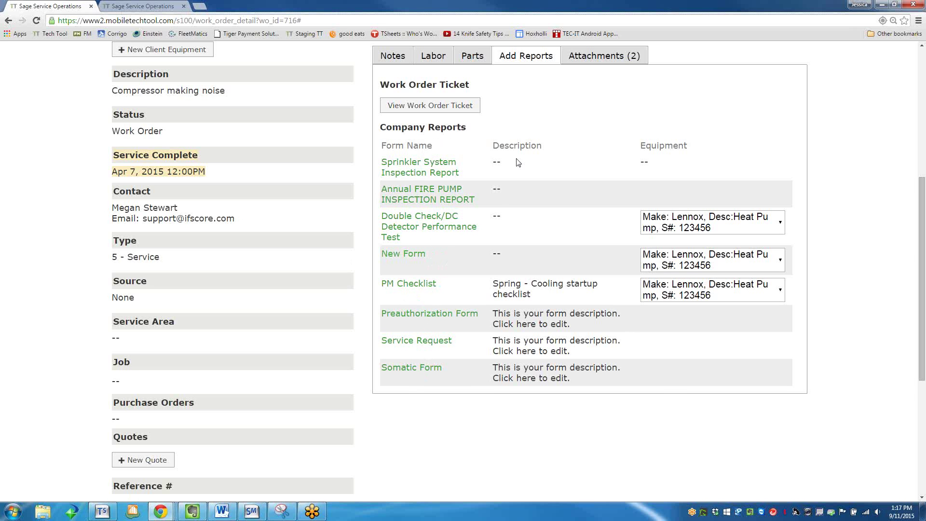
Browse the Company Reports list and open the Sprinkler System Inspection Report form.
{"action": "scroll", "coordinate": [513, 159], "scroll_direction": "up", "scroll_amount": 6}
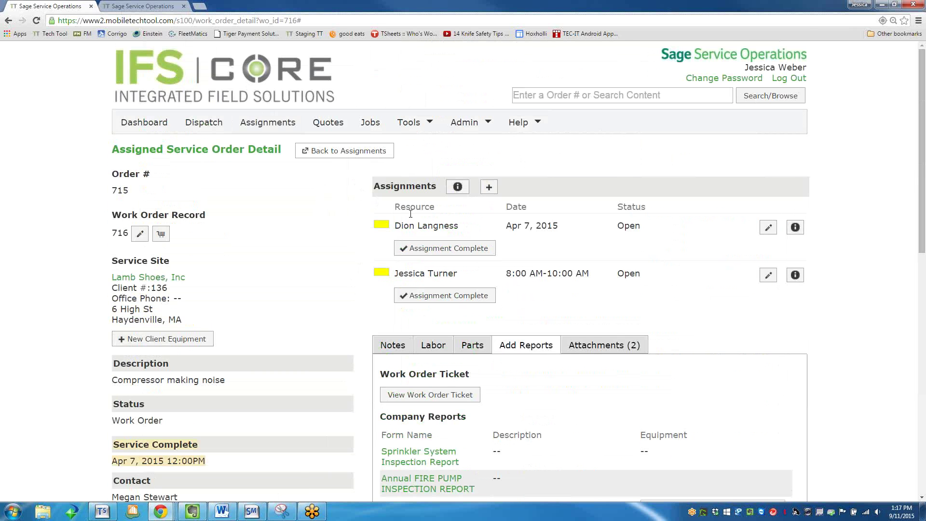
{"action": "scroll", "coordinate": [412, 218], "scroll_direction": "down", "scroll_amount": 2}
{"action": "scroll", "coordinate": [426, 228], "scroll_direction": "down", "scroll_amount": 3}
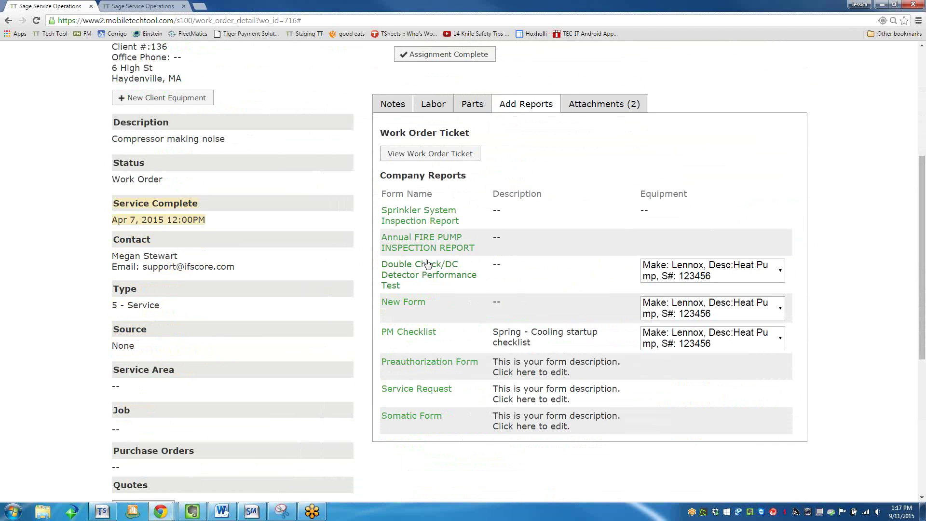
{"action": "scroll", "coordinate": [419, 263], "scroll_direction": "down", "scroll_amount": 3}
{"action": "scroll", "coordinate": [413, 265], "scroll_direction": "up", "scroll_amount": 1}
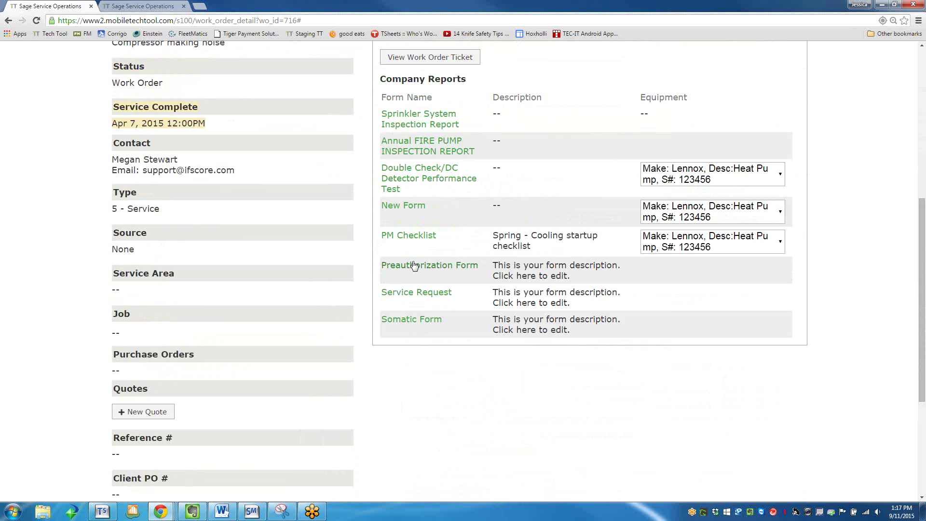
{"action": "scroll", "coordinate": [414, 265], "scroll_direction": "up", "scroll_amount": 5}
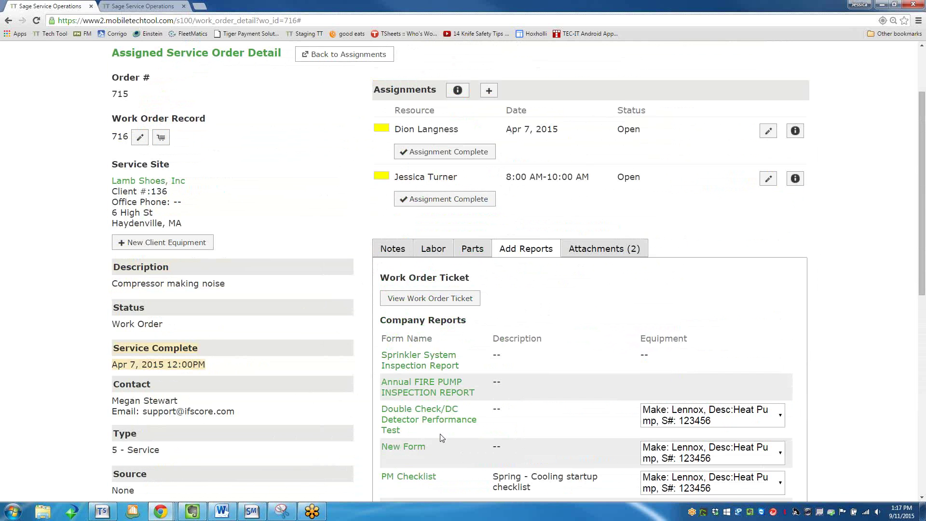
{"action": "left_click", "coordinate": [424, 381]}
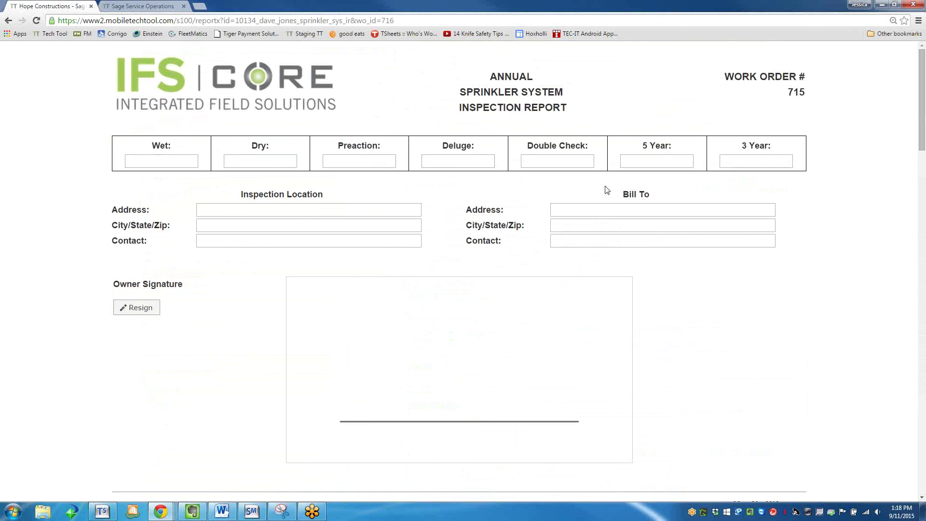
{"action": "left_click", "coordinate": [161, 160]}
{"action": "scroll", "coordinate": [603, 324], "scroll_direction": "down", "scroll_amount": 4}
{"action": "scroll", "coordinate": [605, 329], "scroll_direction": "down", "scroll_amount": 5}
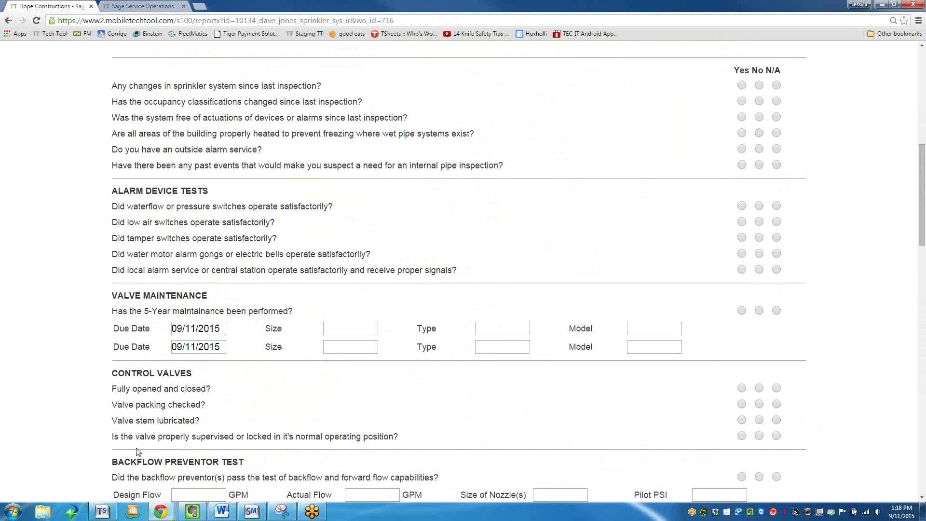
{"action": "scroll", "coordinate": [138, 452], "scroll_direction": "down", "scroll_amount": 11}
{"action": "scroll", "coordinate": [139, 438], "scroll_direction": "down", "scroll_amount": 9}
{"action": "scroll", "coordinate": [142, 441], "scroll_direction": "down", "scroll_amount": 3}
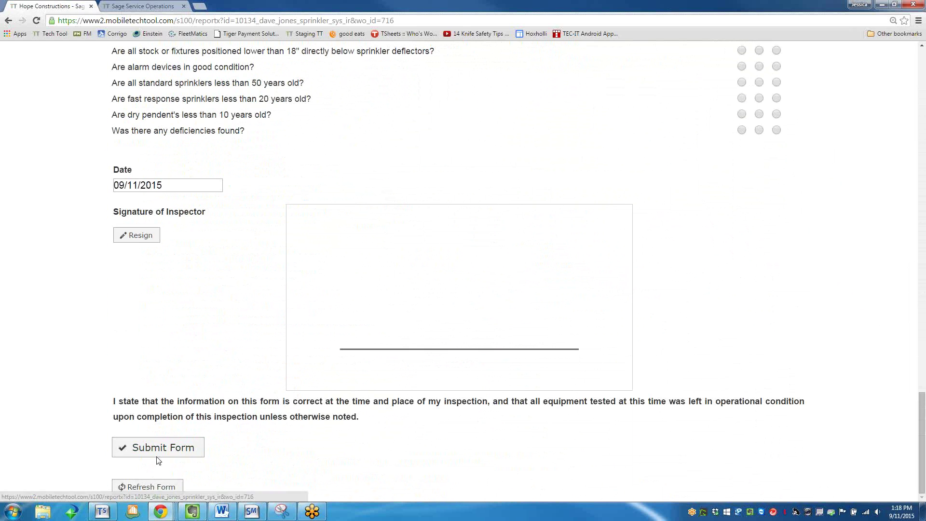
{"action": "left_click", "coordinate": [8, 20]}
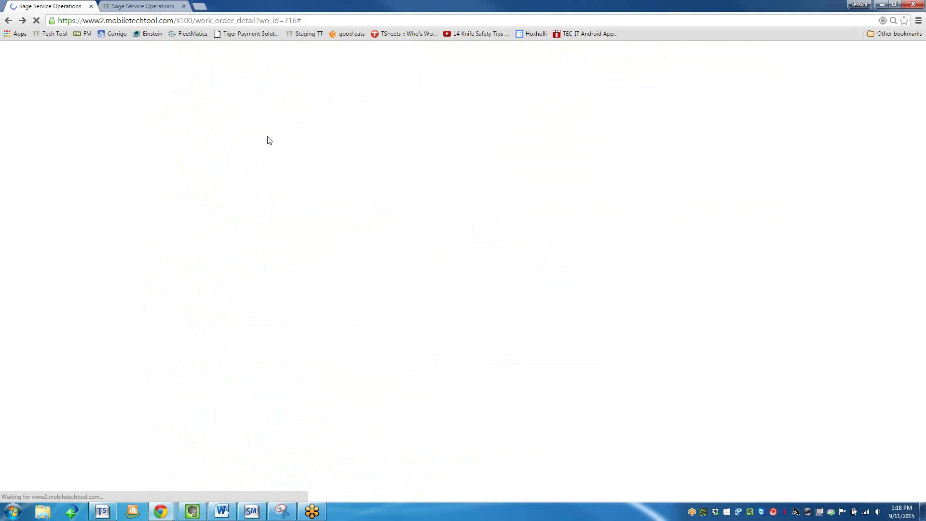
Open the Work Order Ticket for order 715, continuing past the form notification.
{"action": "left_click", "coordinate": [538, 249]}
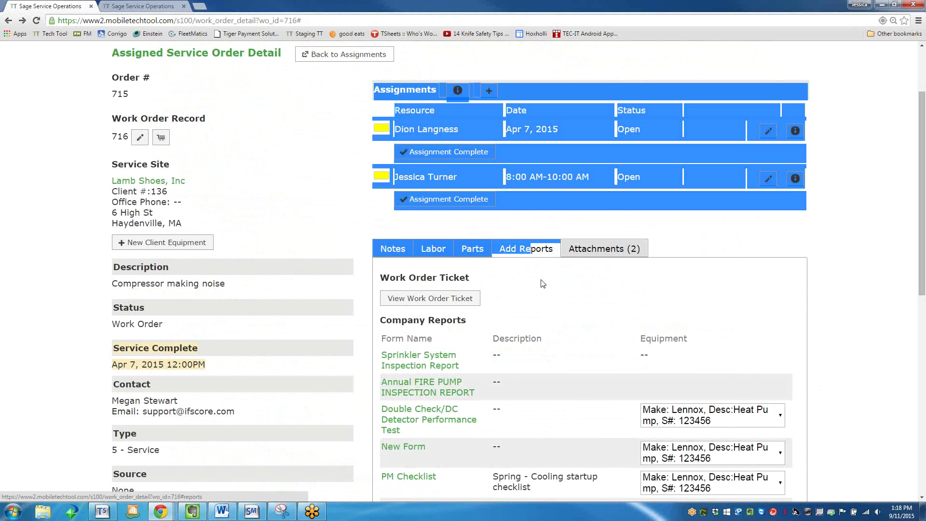
{"action": "scroll", "coordinate": [418, 252], "scroll_direction": "down", "scroll_amount": 1}
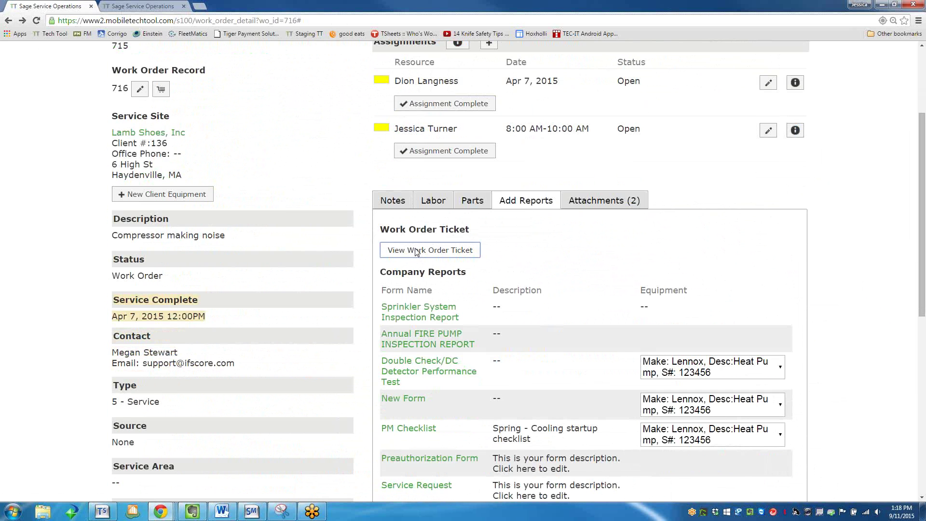
{"action": "left_click", "coordinate": [416, 250]}
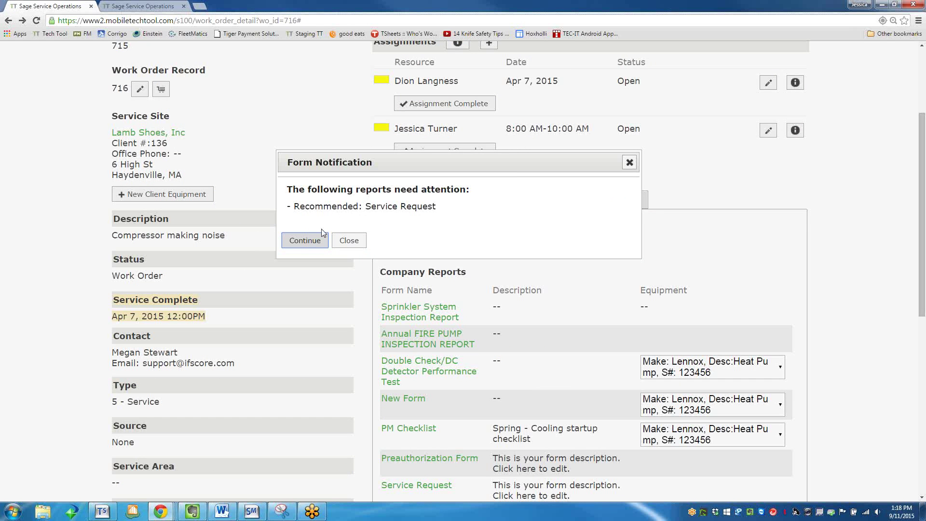
{"action": "left_click", "coordinate": [303, 245]}
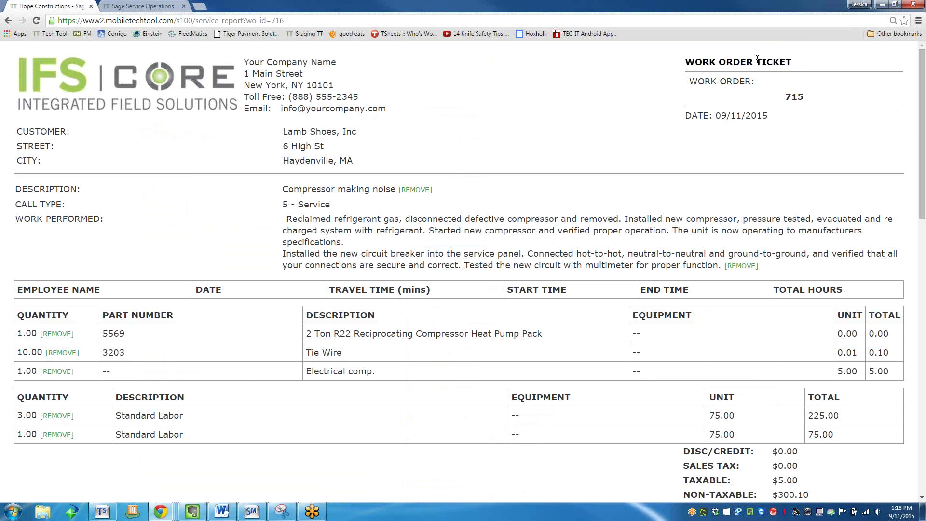
Review the ticket's header, customer details and charges, collapsing the labor section.
{"action": "left_click_drag", "start_coordinate": [789, 63], "coordinate": [651, 78]}
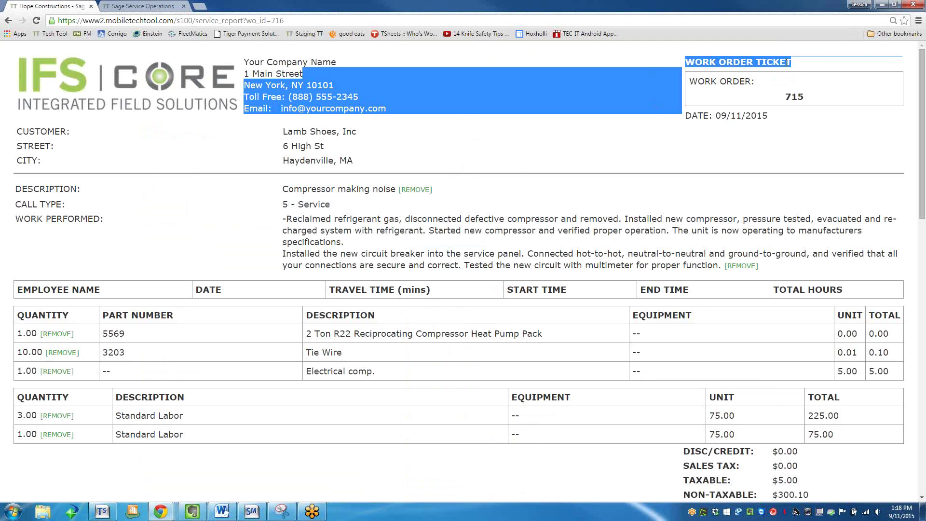
{"action": "left_click", "coordinate": [707, 221]}
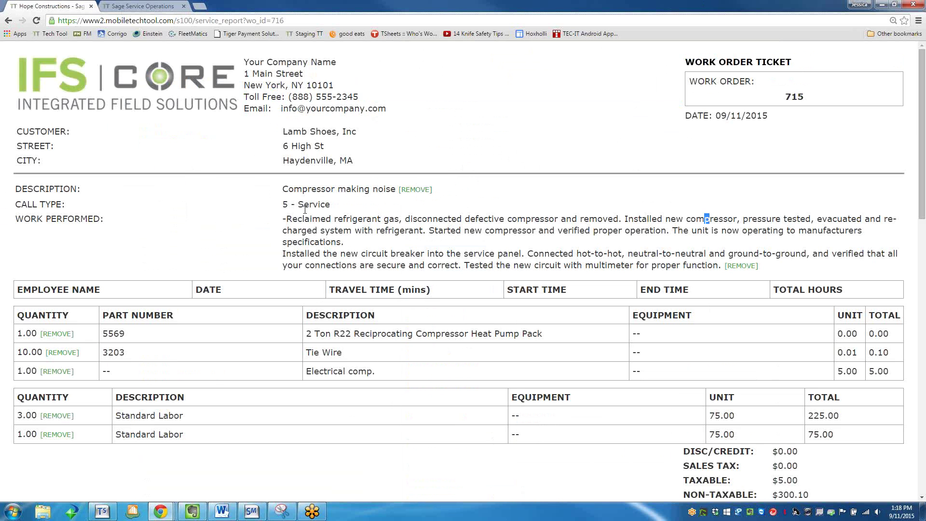
{"action": "left_click_drag", "start_coordinate": [278, 219], "coordinate": [723, 268]}
{"action": "left_click", "coordinate": [493, 205]}
{"action": "scroll", "coordinate": [492, 202], "scroll_direction": "down", "scroll_amount": 2}
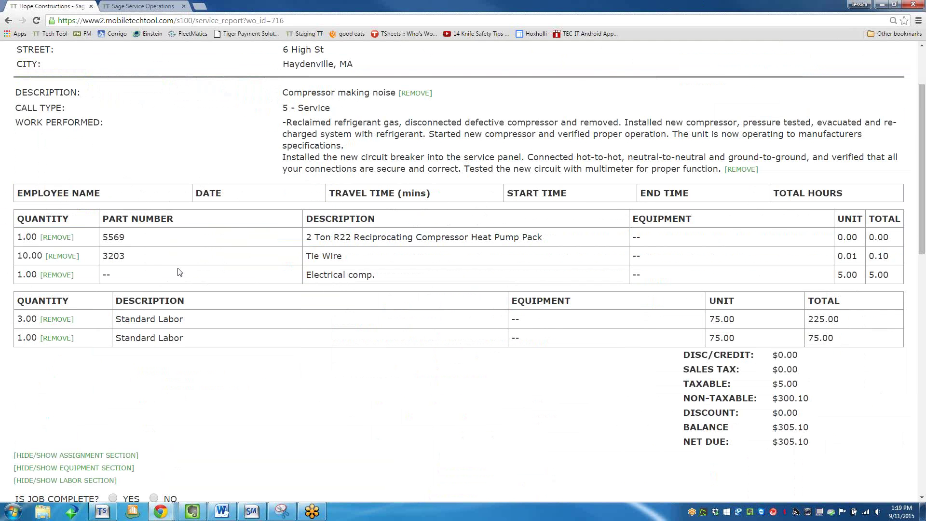
{"action": "scroll", "coordinate": [175, 315], "scroll_direction": "down", "scroll_amount": 1}
{"action": "left_click", "coordinate": [92, 431]}
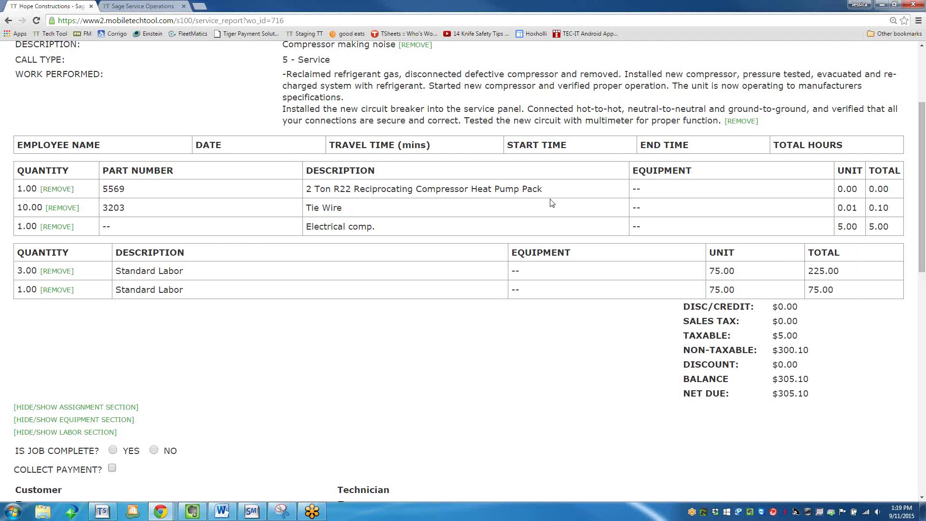
{"action": "scroll", "coordinate": [550, 227], "scroll_direction": "up", "scroll_amount": 3}
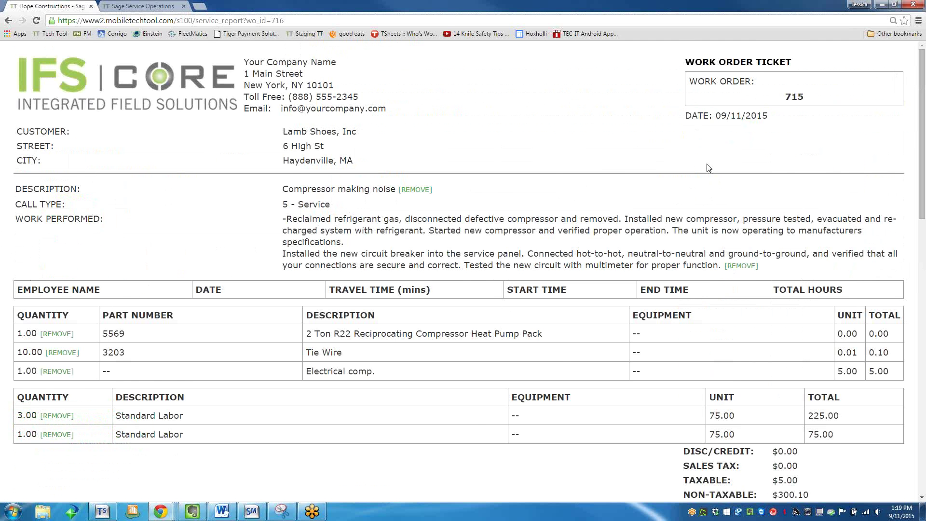
{"action": "scroll", "coordinate": [708, 167], "scroll_direction": "down", "scroll_amount": 10}
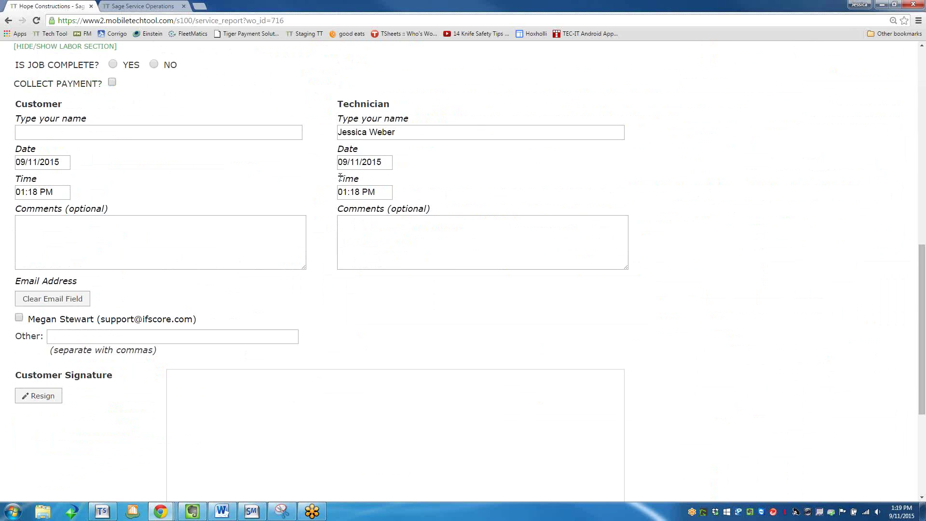
Draw the customer signature on the ticket and mark the job as complete.
{"action": "scroll", "coordinate": [347, 296], "scroll_direction": "down", "scroll_amount": 4}
{"action": "mouse_move", "coordinate": [303, 297]}
{"action": "left_mouse_down"}
{"action": "mouse_move", "coordinate": [302, 355]}
{"action": "mouse_move", "coordinate": [353, 289]}
{"action": "mouse_move", "coordinate": [473, 278]}
{"action": "mouse_move", "coordinate": [492, 294]}
{"action": "mouse_move", "coordinate": [576, 272]}
{"action": "left_mouse_up"}
{"action": "left_click_drag", "start_coordinate": [476, 239], "coordinate": [577, 222]}
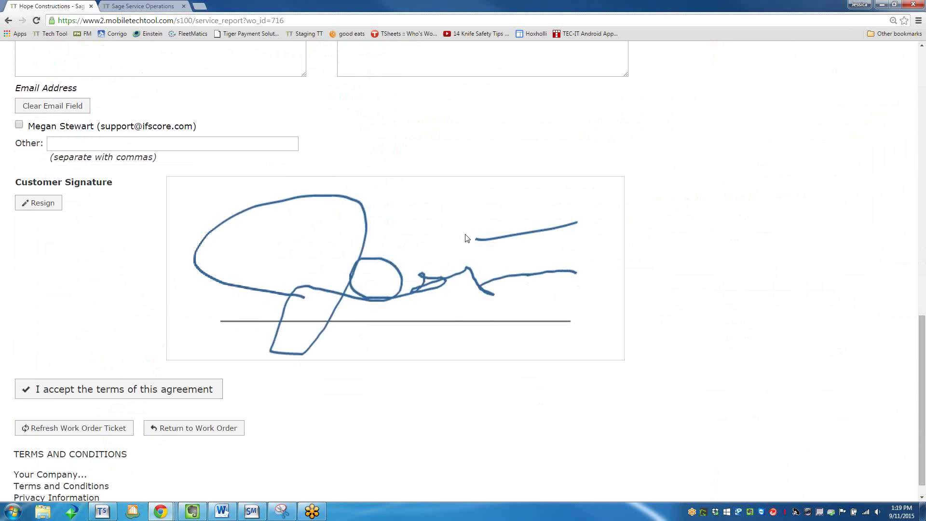
{"action": "scroll", "coordinate": [468, 261], "scroll_direction": "up", "scroll_amount": 8}
{"action": "scroll", "coordinate": [463, 261], "scroll_direction": "down", "scroll_amount": 4}
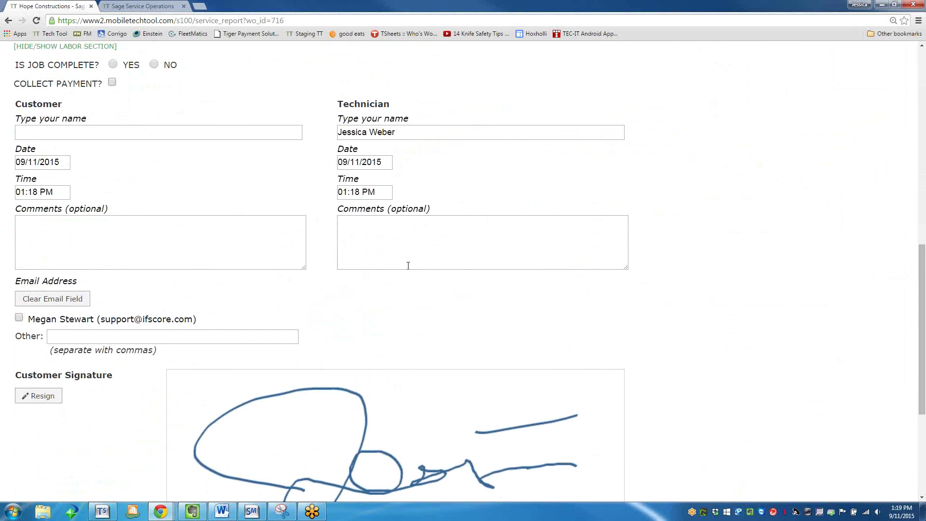
{"action": "left_click", "coordinate": [112, 64]}
Add an extra recipient's email address, accept the terms, and save and send the ticket.
{"action": "scroll", "coordinate": [176, 157], "scroll_direction": "down", "scroll_amount": 4}
{"action": "left_click", "coordinate": [95, 121]}
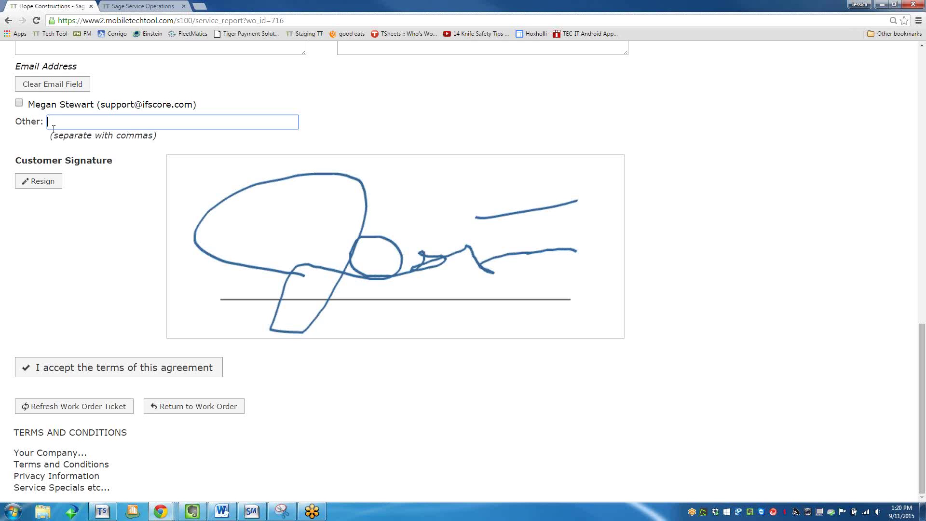
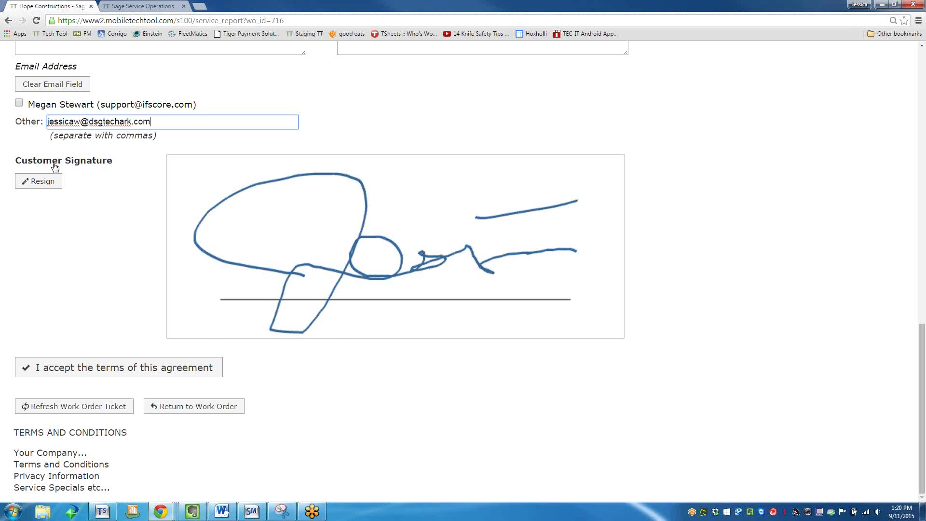
{"action": "key", "text": "Tab"}
{"action": "scroll", "coordinate": [45, 174], "scroll_direction": "down", "scroll_amount": 7}
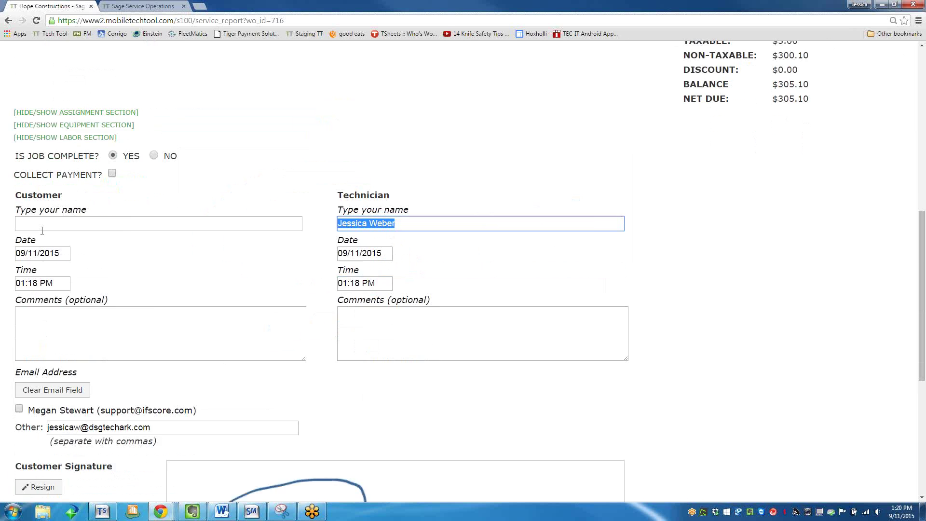
{"action": "left_click", "coordinate": [62, 370]}
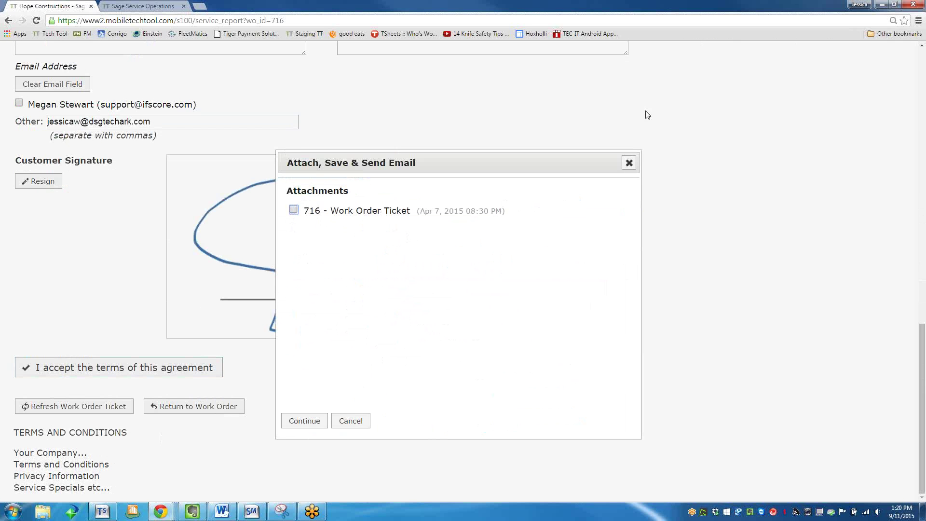
{"action": "left_click", "coordinate": [326, 423]}
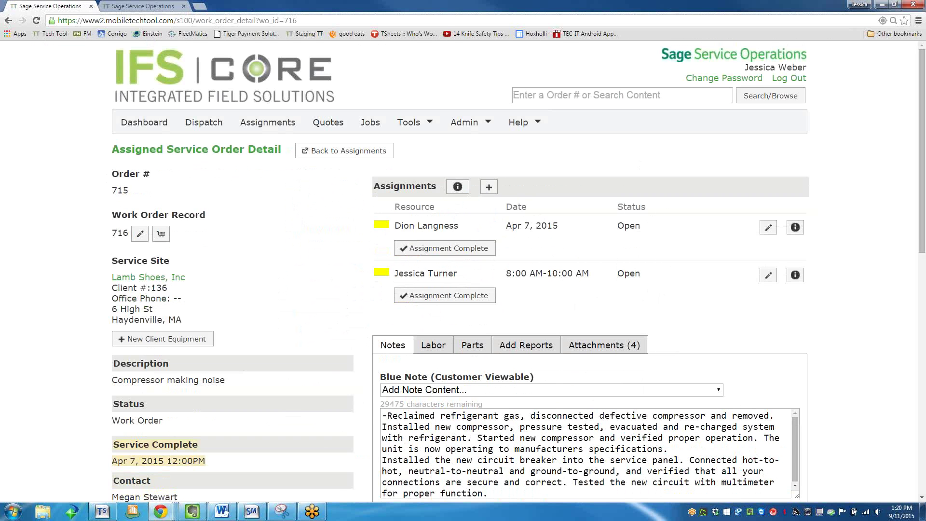
{"action": "left_click_drag", "start_coordinate": [686, 25], "coordinate": [51, 5]}
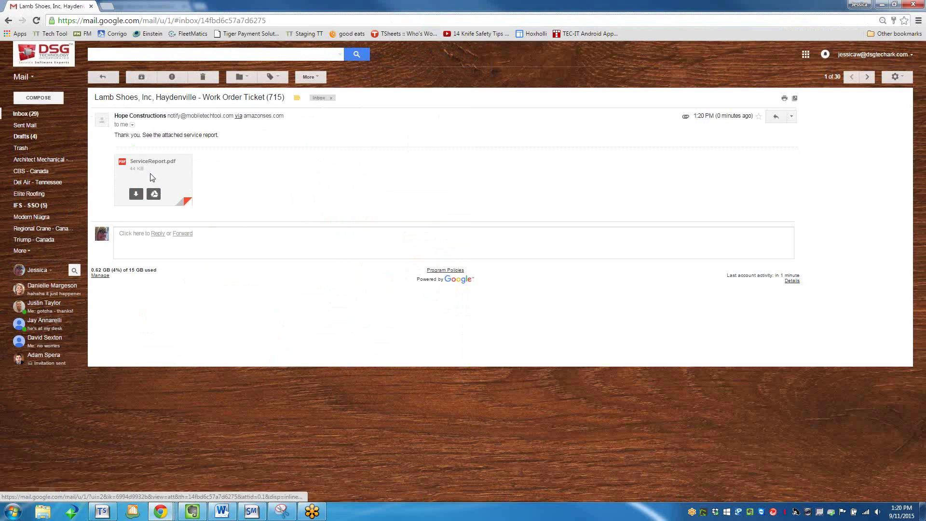
Preview the emailed ServiceReport.pdf, then close it and show work order 715's Attachments (4) list.
{"action": "left_click_drag", "start_coordinate": [114, 135], "coordinate": [220, 138]}
{"action": "left_click", "coordinate": [195, 149]}
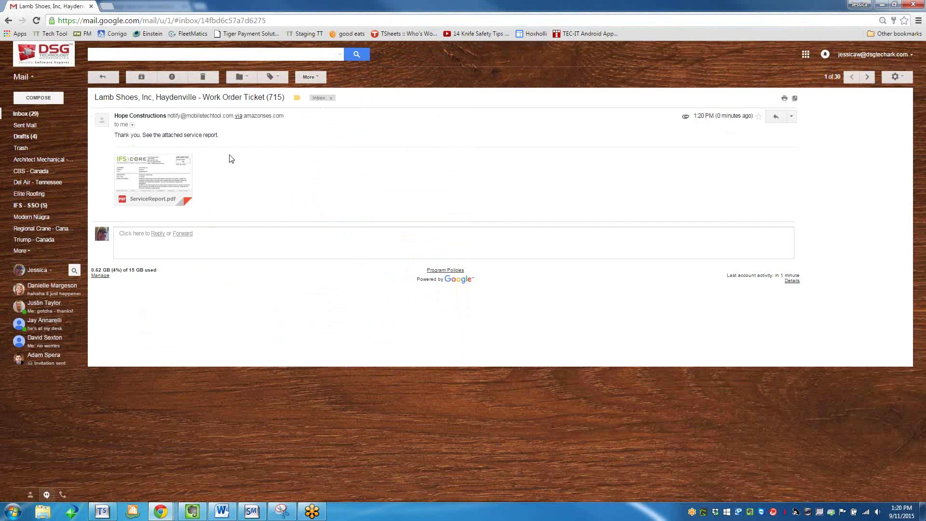
{"action": "left_click", "coordinate": [165, 174]}
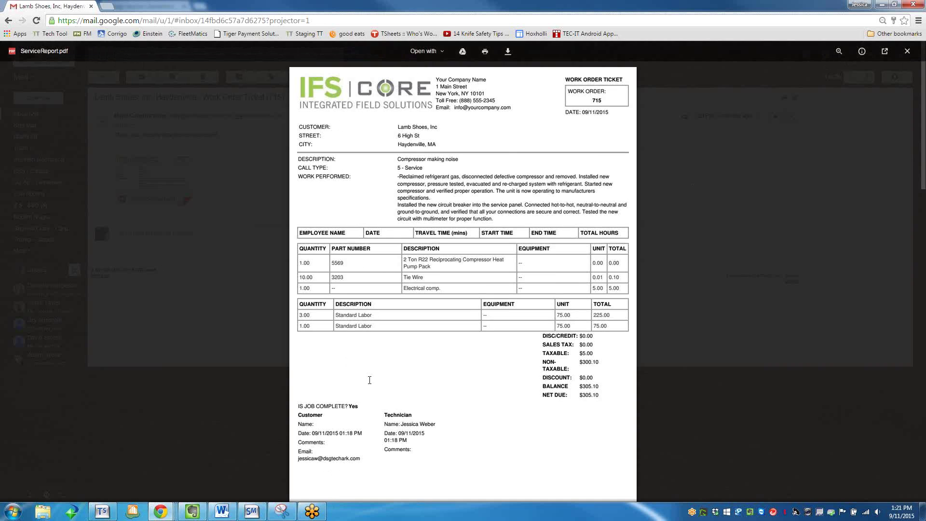
{"action": "scroll", "coordinate": [369, 380], "scroll_direction": "down", "scroll_amount": 5}
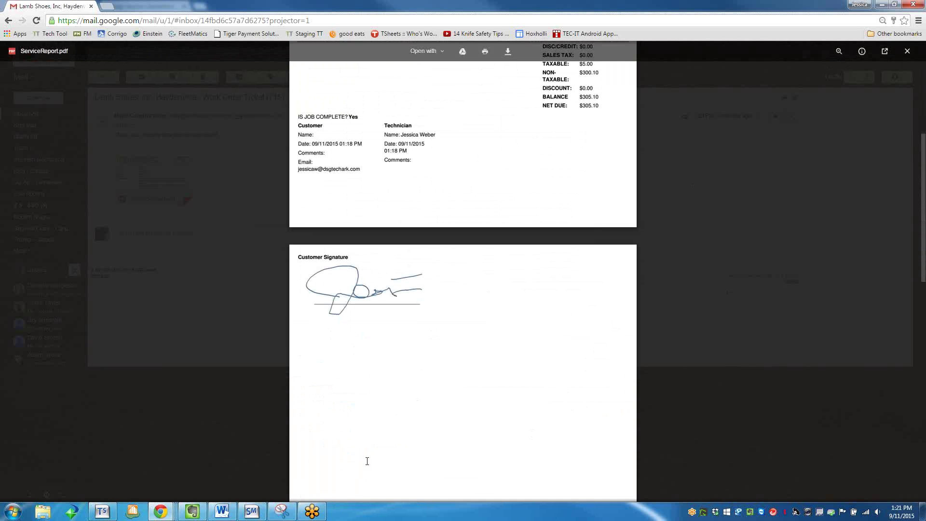
{"action": "scroll", "coordinate": [571, 279], "scroll_direction": "down", "scroll_amount": 9}
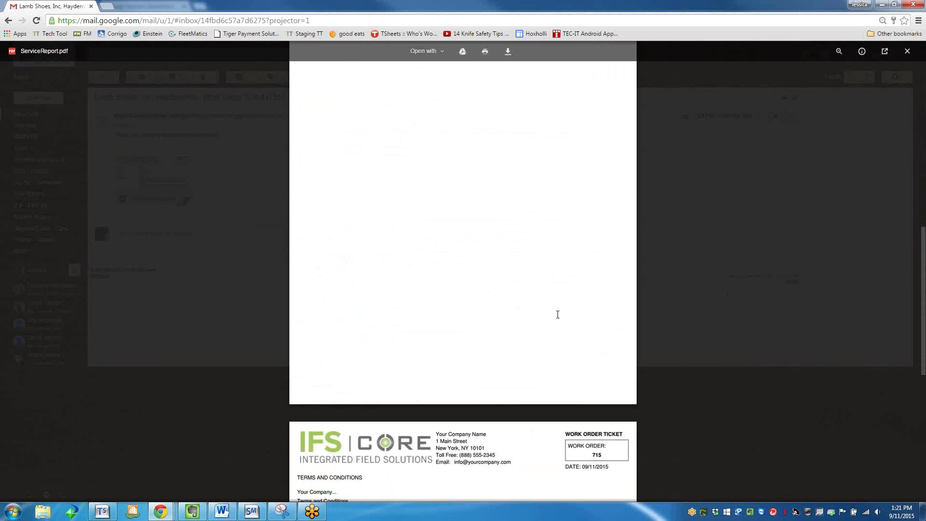
{"action": "scroll", "coordinate": [557, 312], "scroll_direction": "down", "scroll_amount": 3}
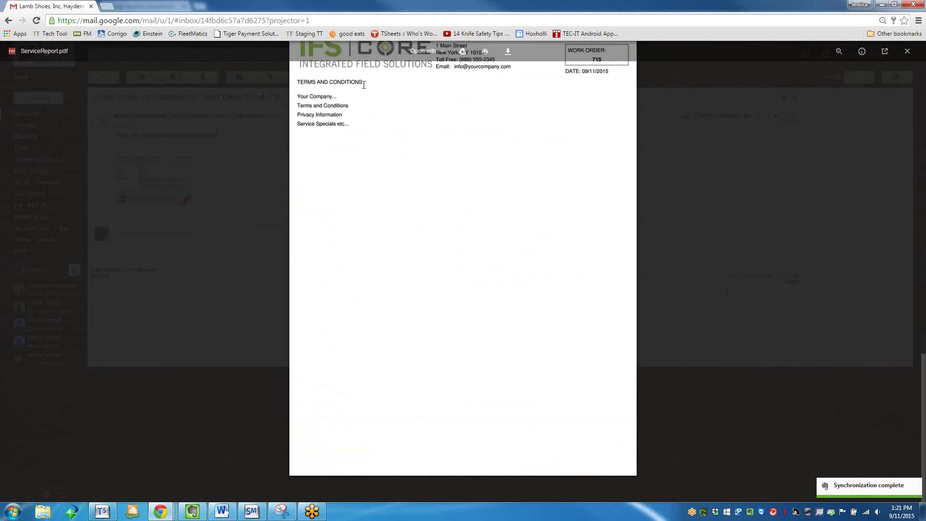
{"action": "scroll", "coordinate": [630, 117], "scroll_direction": "up", "scroll_amount": 20}
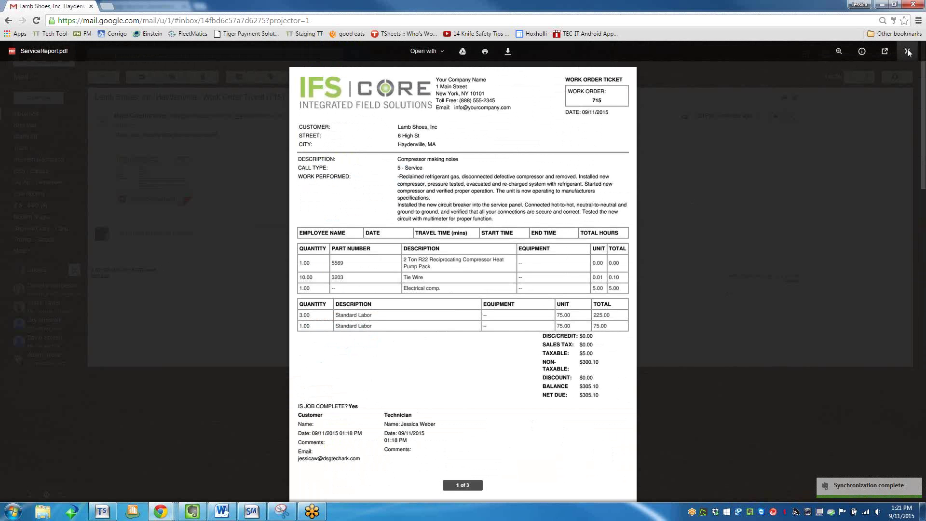
{"action": "left_click", "coordinate": [907, 52]}
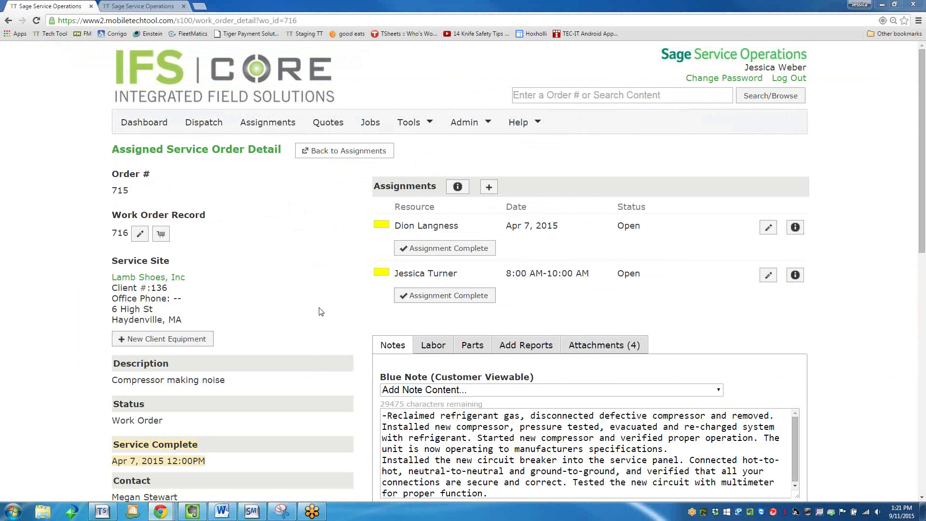
{"action": "left_click", "coordinate": [604, 345]}
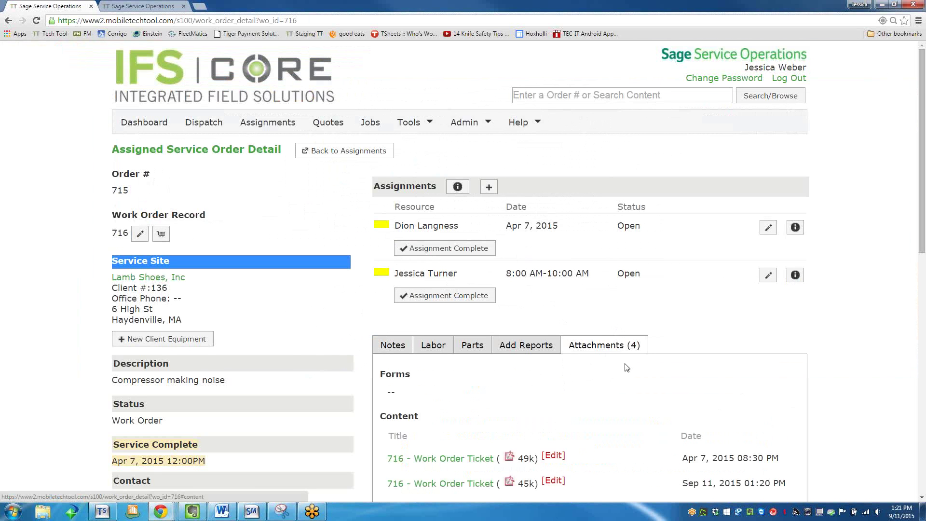
Start a new attachment for order 715, choosing the cg_sunshine image from My Pictures.
{"action": "scroll", "coordinate": [626, 367], "scroll_direction": "down", "scroll_amount": 6}
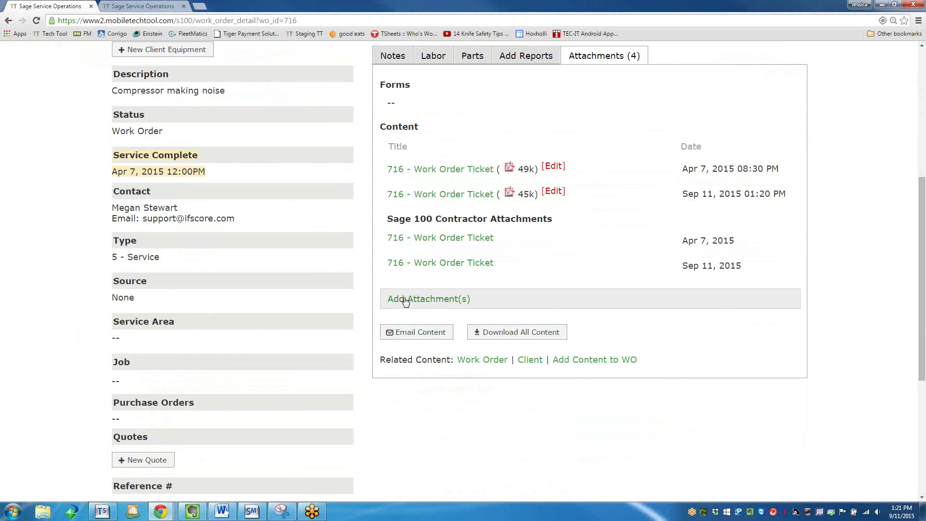
{"action": "left_click", "coordinate": [406, 301]}
{"action": "scroll", "coordinate": [417, 341], "scroll_direction": "down", "scroll_amount": 1}
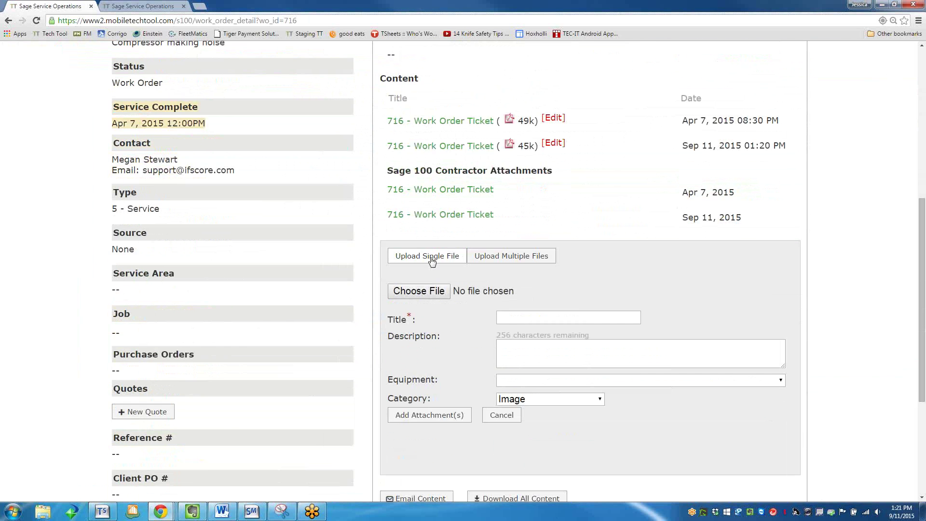
{"action": "left_click", "coordinate": [409, 291]}
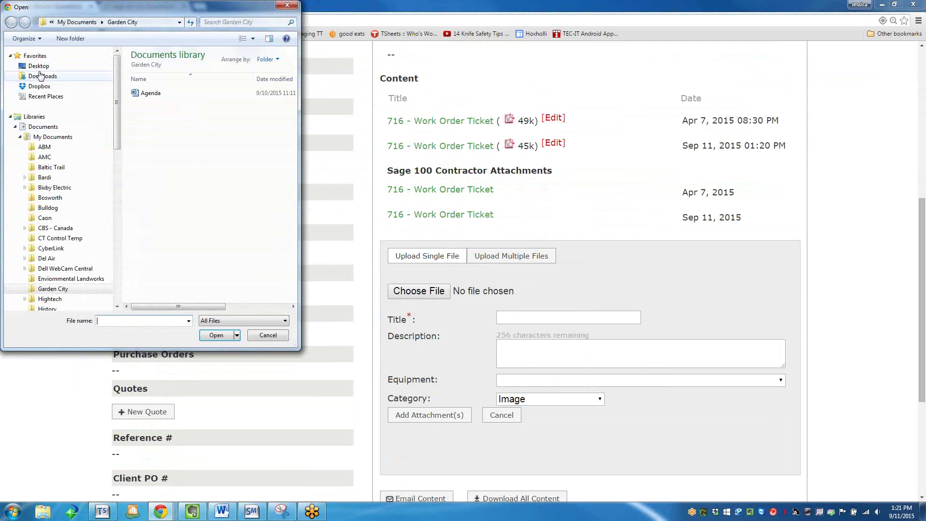
{"action": "left_click", "coordinate": [15, 126]}
{"action": "left_click", "coordinate": [15, 137]}
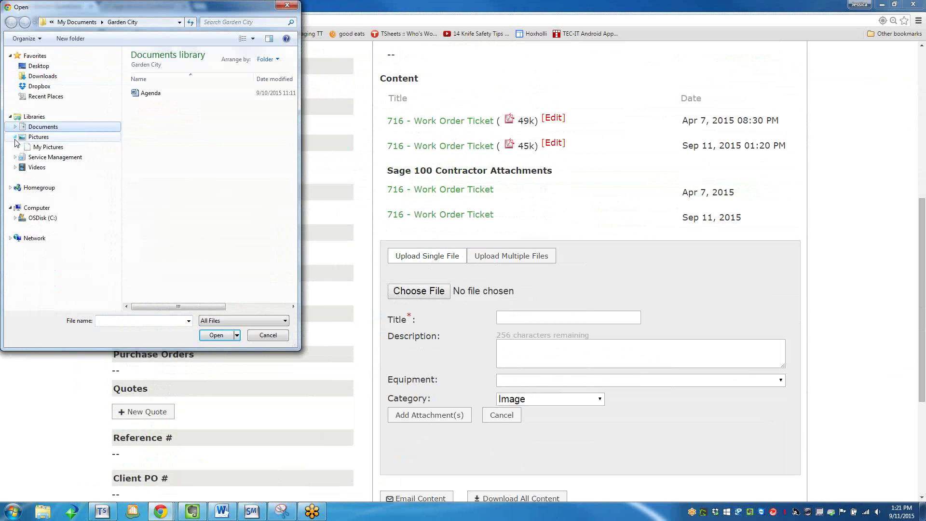
{"action": "left_click", "coordinate": [48, 147]}
{"action": "left_click", "coordinate": [151, 96]}
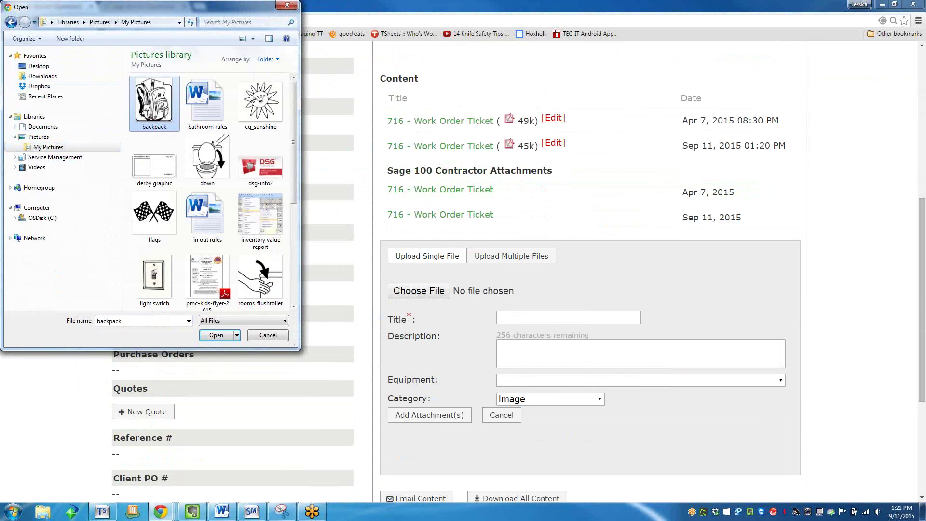
{"action": "left_click", "coordinate": [250, 99]}
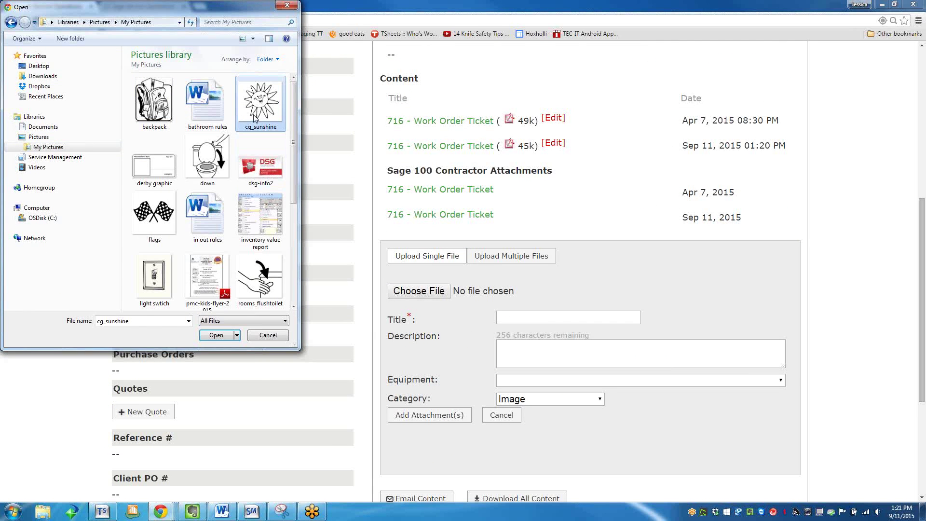
{"action": "double_click", "coordinate": [254, 118]}
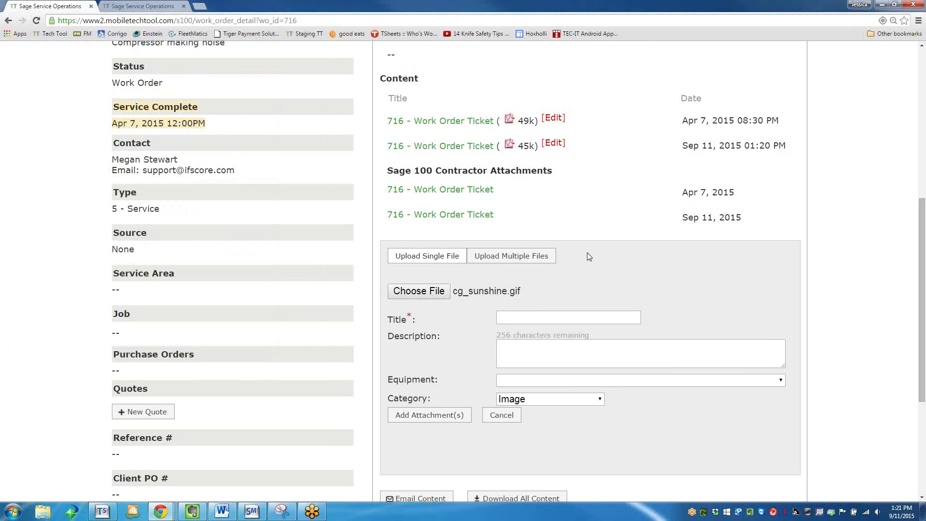
Switch the form to Upload Multiple Files, review the page, and return to the assignments list.
{"action": "left_click", "coordinate": [502, 261]}
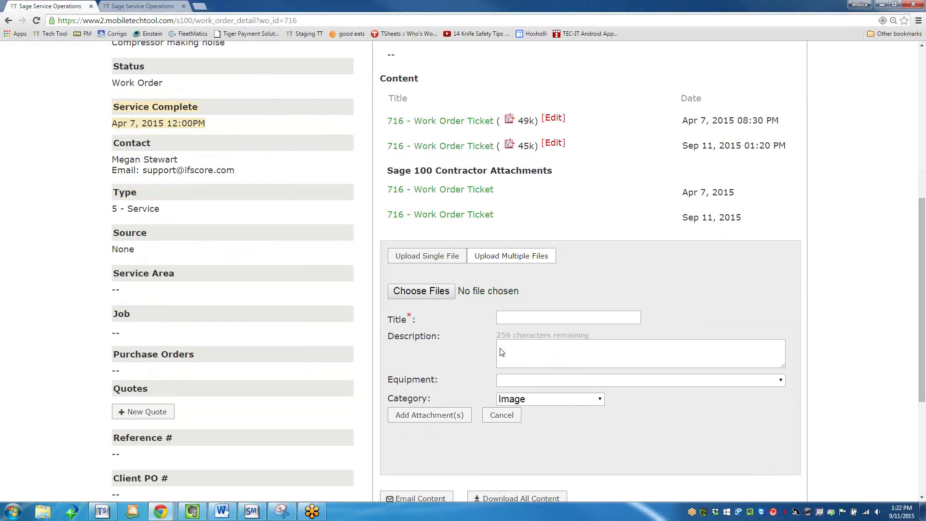
{"action": "scroll", "coordinate": [502, 352], "scroll_direction": "down", "scroll_amount": 3}
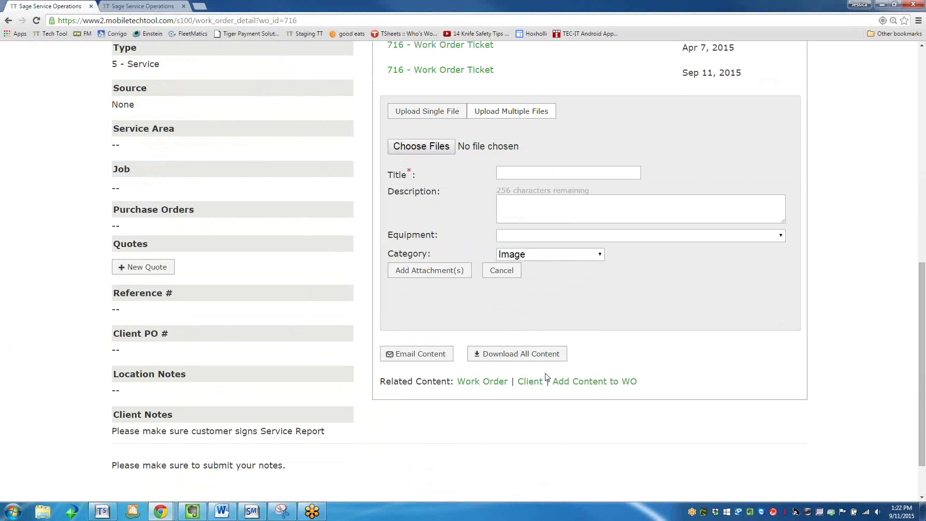
{"action": "scroll", "coordinate": [545, 376], "scroll_direction": "up", "scroll_amount": 3}
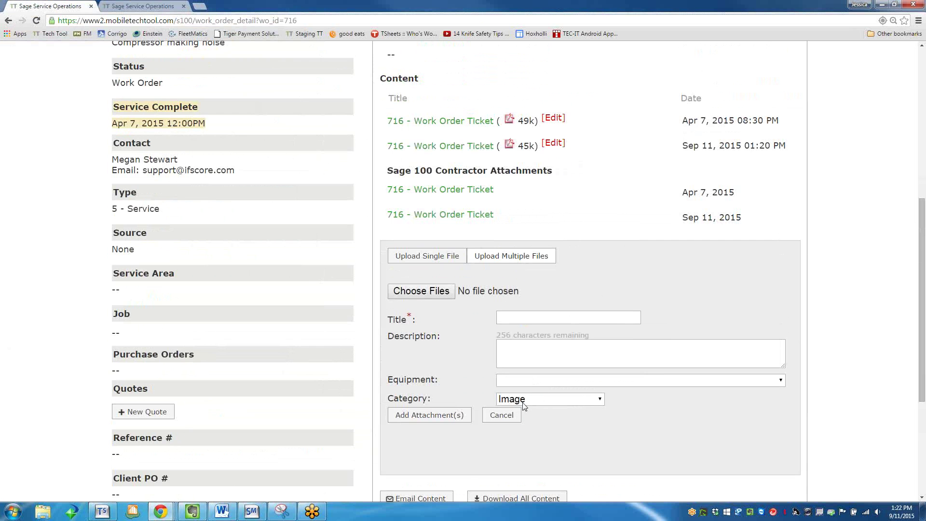
{"action": "scroll", "coordinate": [524, 406], "scroll_direction": "up", "scroll_amount": 4}
{"action": "scroll", "coordinate": [525, 405], "scroll_direction": "up", "scroll_amount": 3}
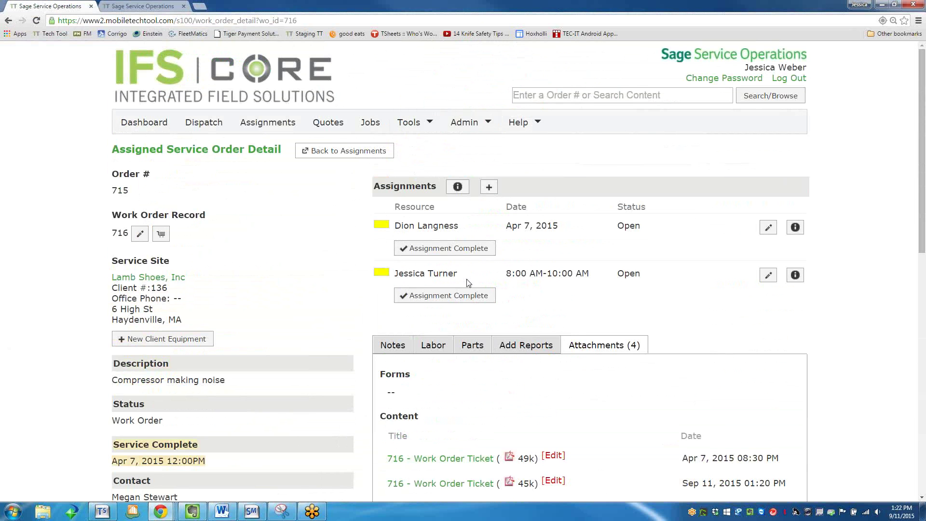
{"action": "scroll", "coordinate": [543, 424], "scroll_direction": "down", "scroll_amount": 1}
{"action": "scroll", "coordinate": [542, 434], "scroll_direction": "down", "scroll_amount": 3}
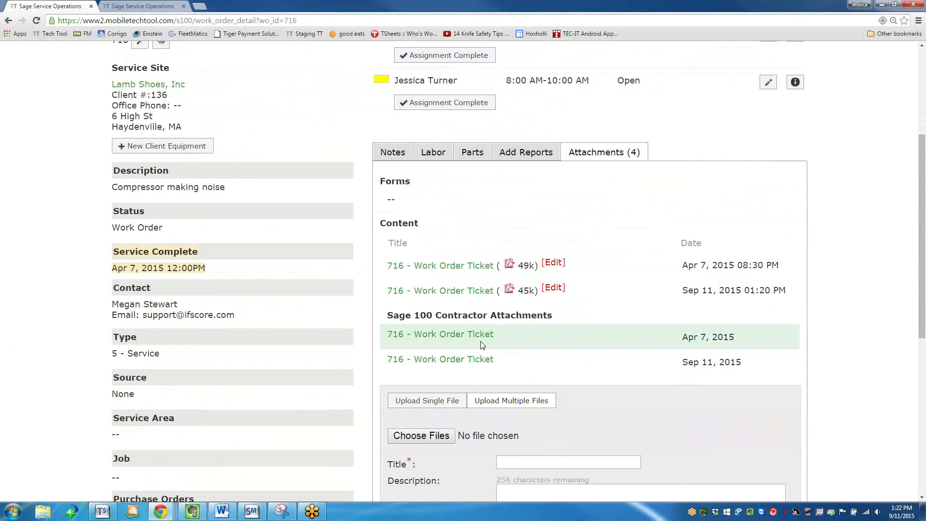
{"action": "scroll", "coordinate": [484, 344], "scroll_direction": "down", "scroll_amount": 5}
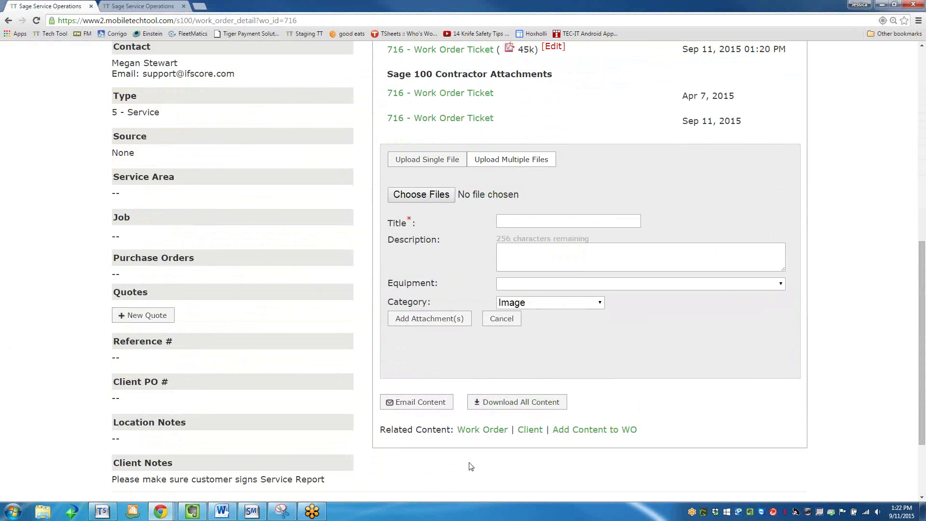
{"action": "scroll", "coordinate": [466, 465], "scroll_direction": "down", "scroll_amount": 1}
{"action": "scroll", "coordinate": [467, 465], "scroll_direction": "down", "scroll_amount": 1}
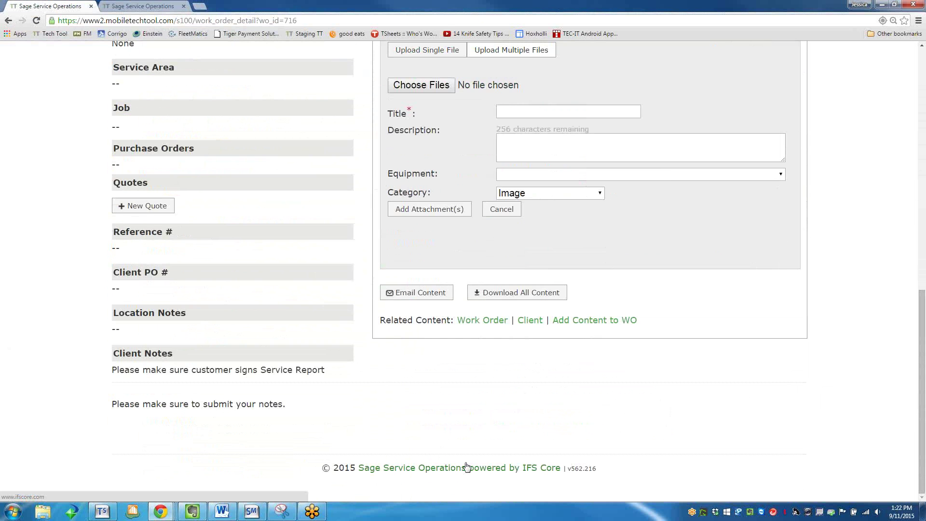
{"action": "scroll", "coordinate": [467, 467], "scroll_direction": "up", "scroll_amount": 12}
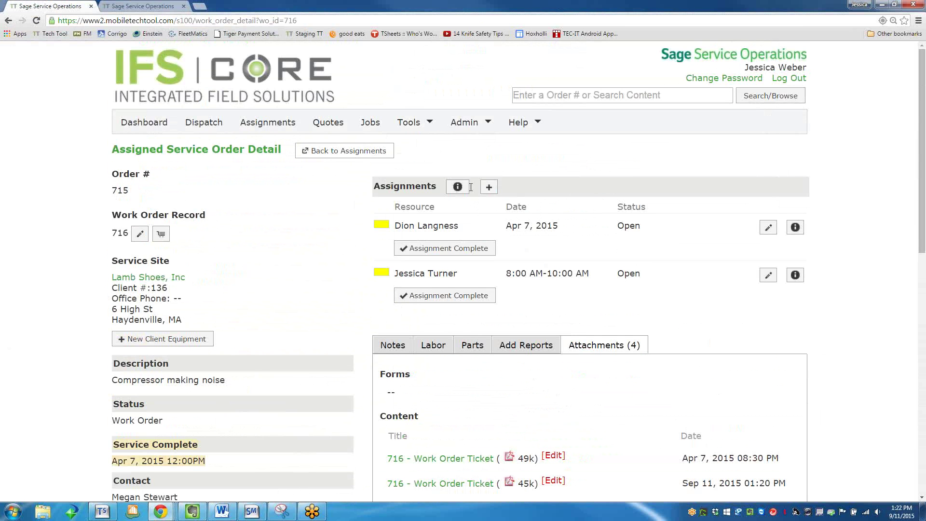
{"action": "left_click", "coordinate": [279, 125]}
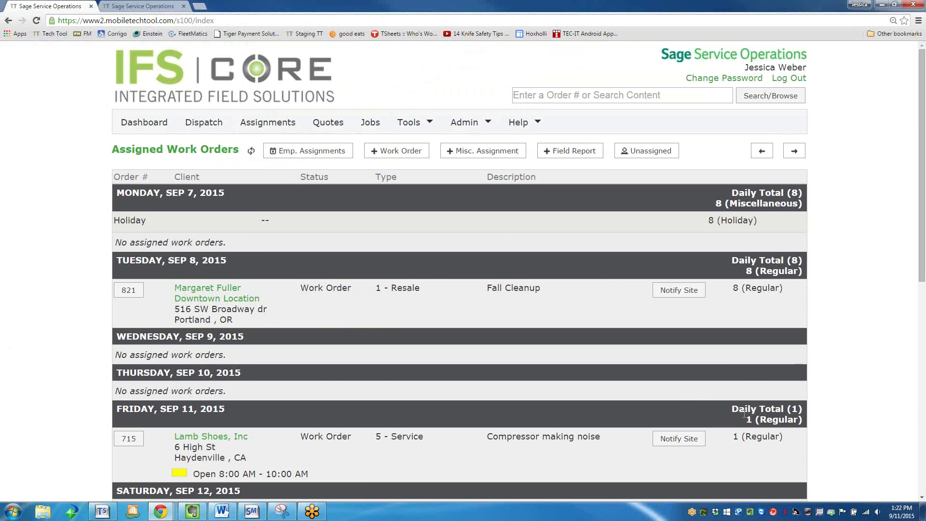
{"action": "scroll", "coordinate": [744, 413], "scroll_direction": "down", "scroll_amount": 4}
{"action": "left_click_drag", "start_coordinate": [733, 245], "coordinate": [758, 244]}
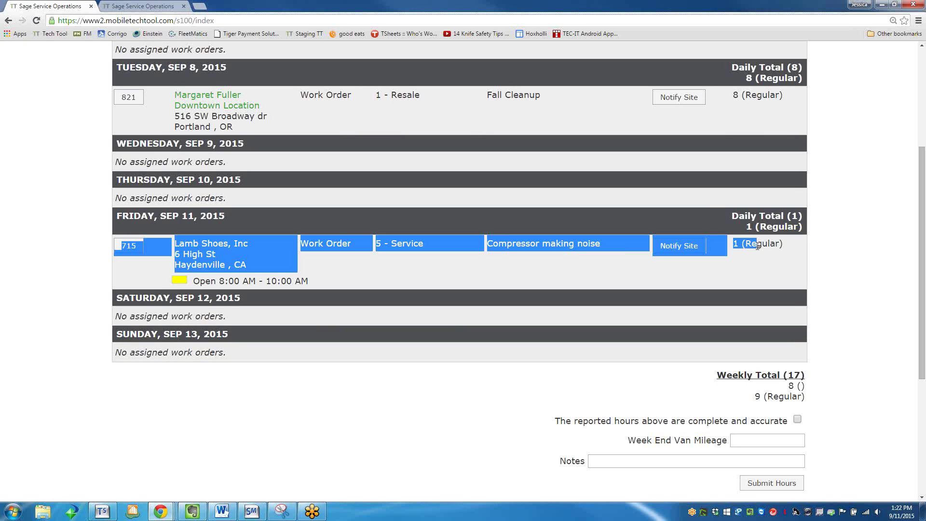
{"action": "left_click", "coordinate": [721, 230]}
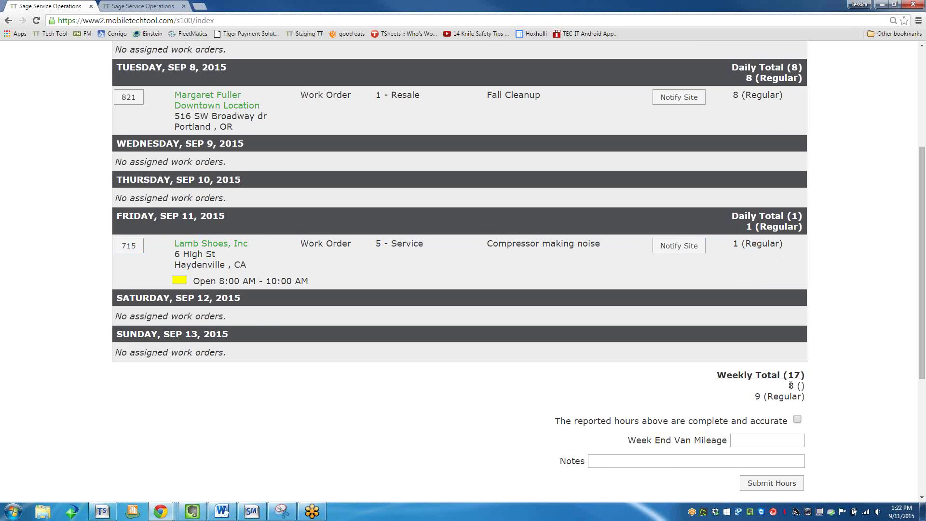
{"action": "scroll", "coordinate": [791, 386], "scroll_direction": "up", "scroll_amount": 1}
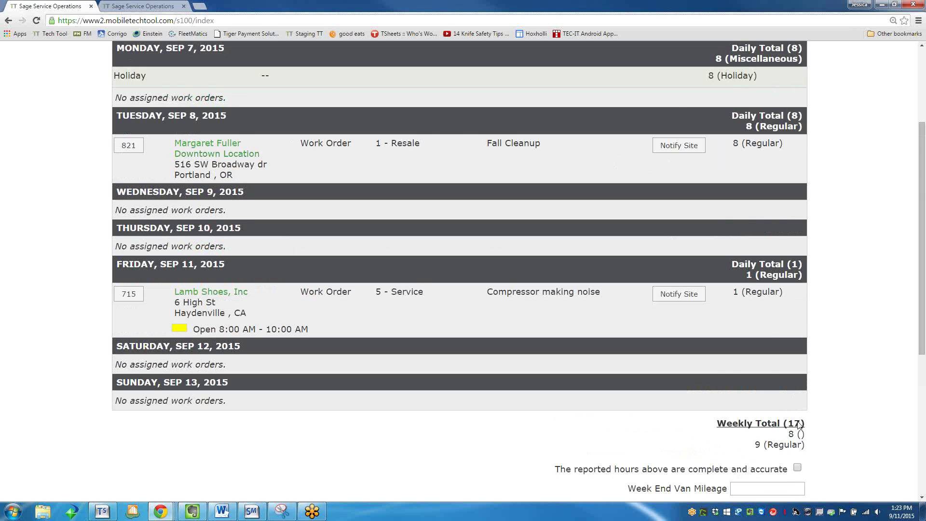
{"action": "scroll", "coordinate": [798, 422], "scroll_direction": "down", "scroll_amount": 3}
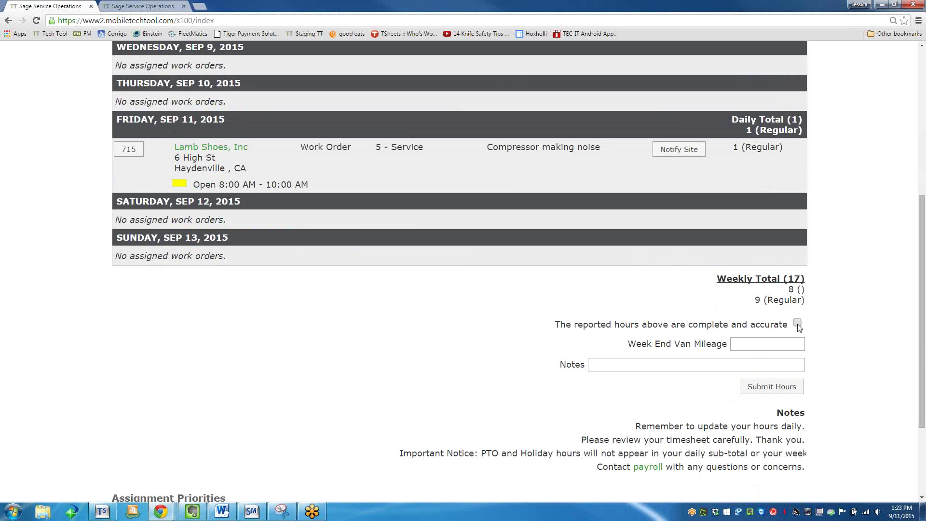
{"action": "left_click", "coordinate": [797, 324]}
Certify this week's hours as complete and accurate and submit them to payroll.
{"action": "left_click", "coordinate": [674, 366]}
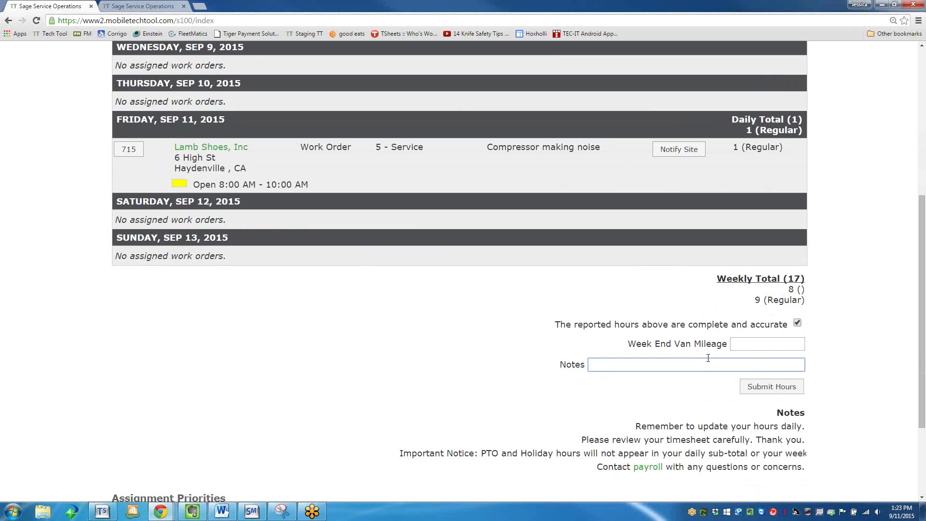
{"action": "left_click", "coordinate": [761, 395]}
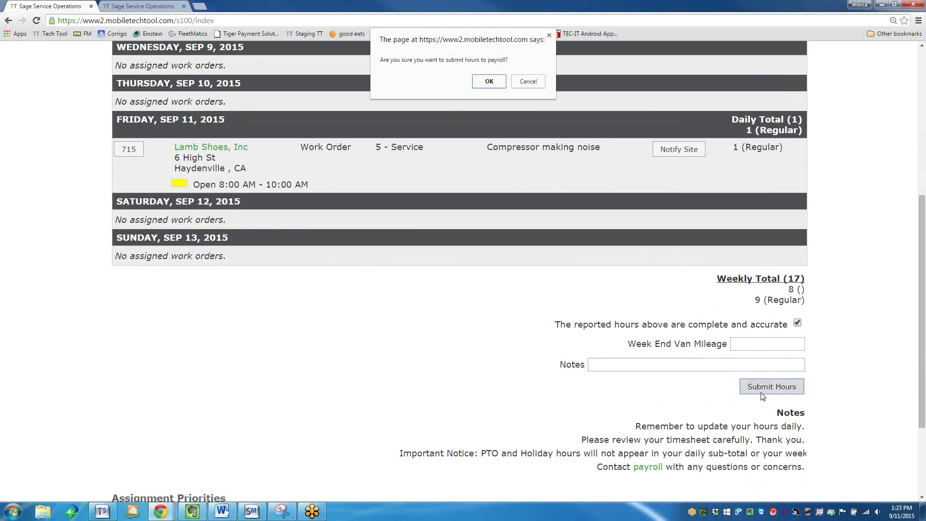
{"action": "left_click", "coordinate": [488, 82]}
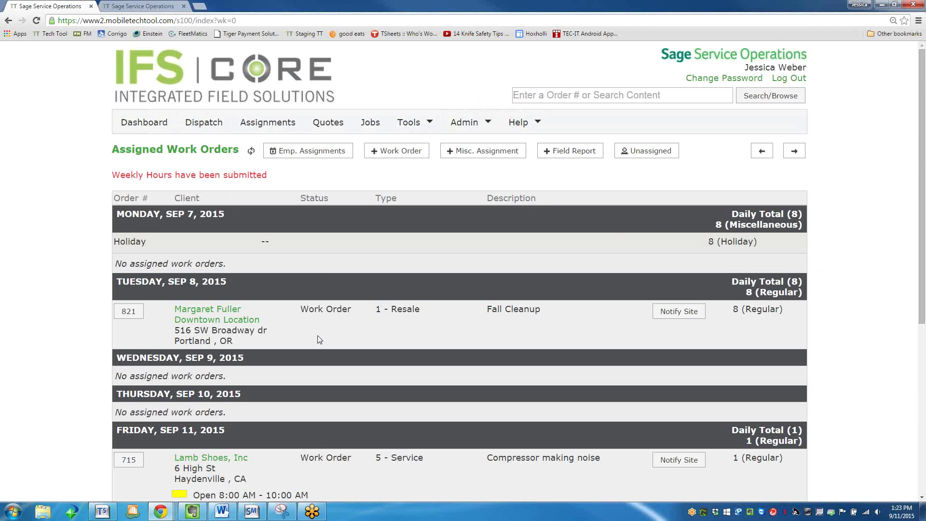
Open the Timesheet Report from the Tools menu.
{"action": "scroll", "coordinate": [313, 335], "scroll_direction": "down", "scroll_amount": 4}
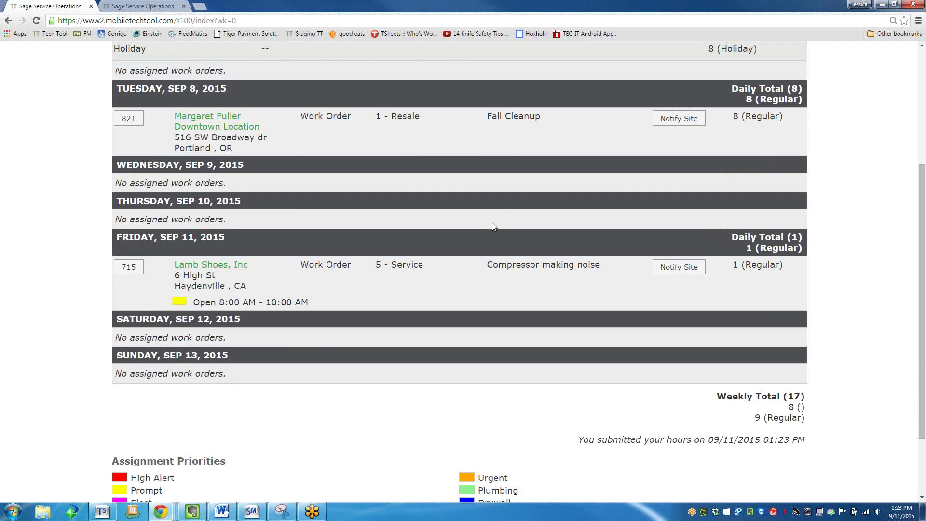
{"action": "scroll", "coordinate": [493, 226], "scroll_direction": "up", "scroll_amount": 4}
{"action": "mouse_move", "coordinate": [410, 122]}
{"action": "left_click", "coordinate": [415, 153]}
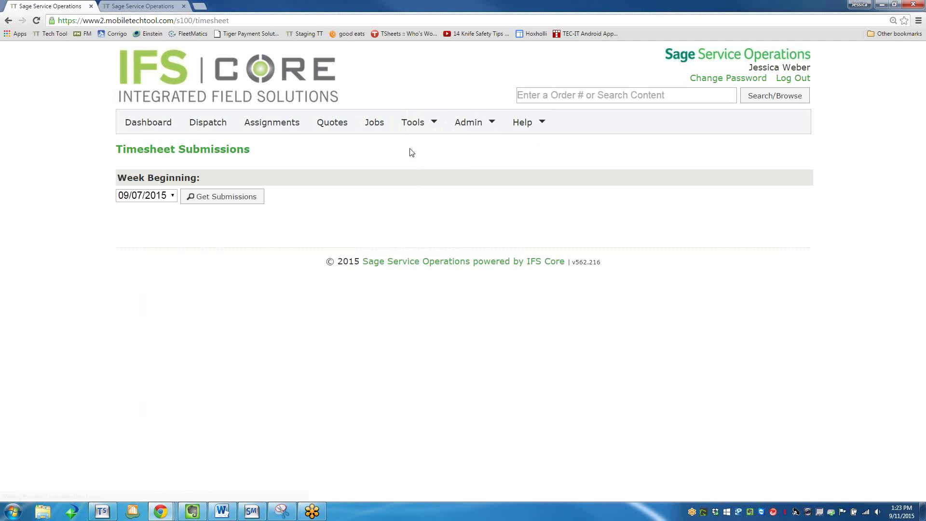
Load 09/07/2015 submissions and view the timesheet detail: 9 regular, 8 holiday, 17 total hours.
{"action": "left_click", "coordinate": [206, 201]}
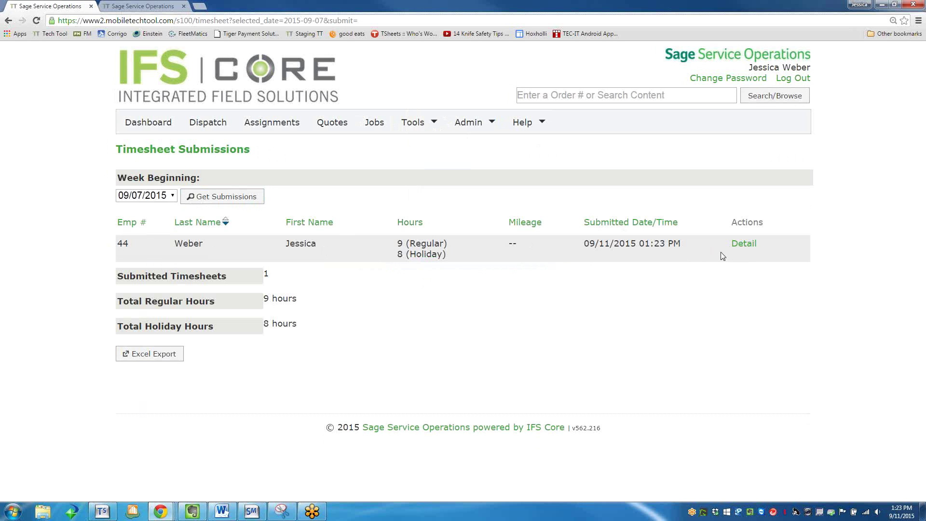
{"action": "left_click", "coordinate": [738, 245]}
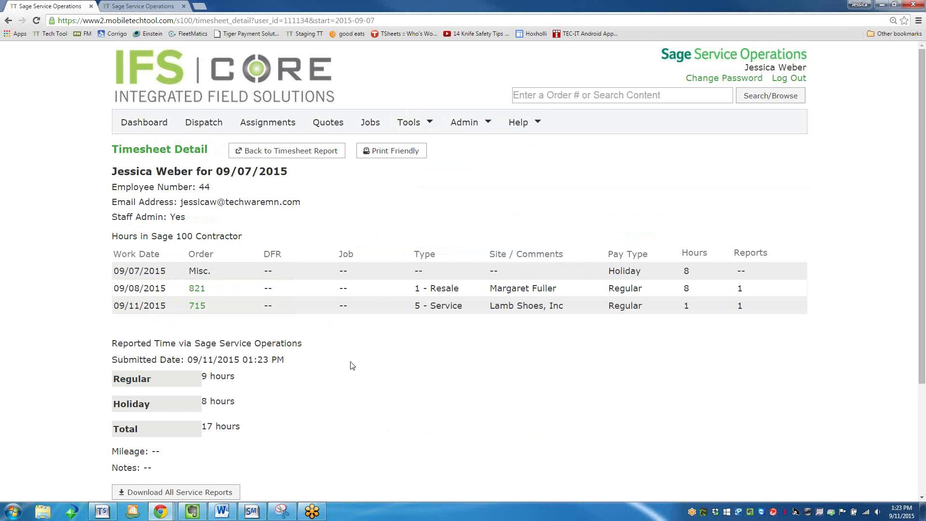
{"action": "scroll", "coordinate": [352, 365], "scroll_direction": "down", "scroll_amount": 1}
{"action": "scroll", "coordinate": [270, 370], "scroll_direction": "down", "scroll_amount": 1}
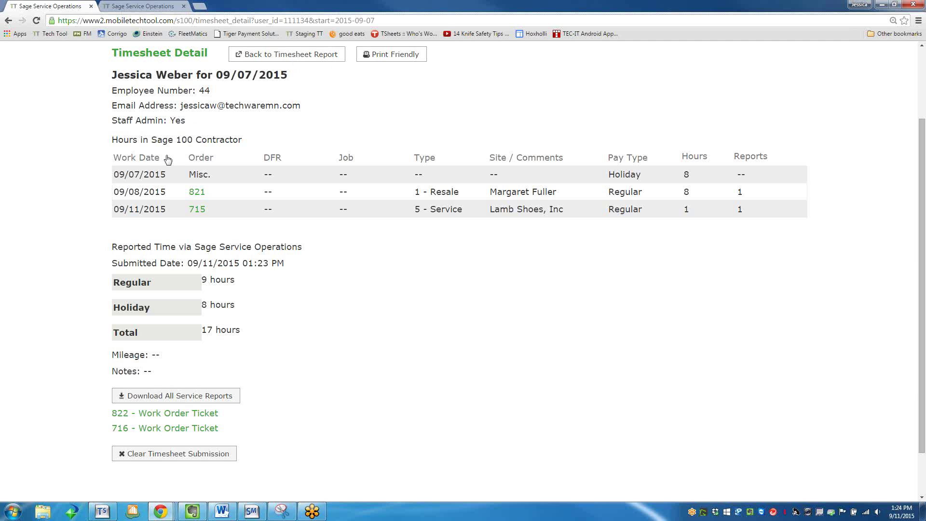
{"action": "scroll", "coordinate": [379, 143], "scroll_direction": "up", "scroll_amount": 2}
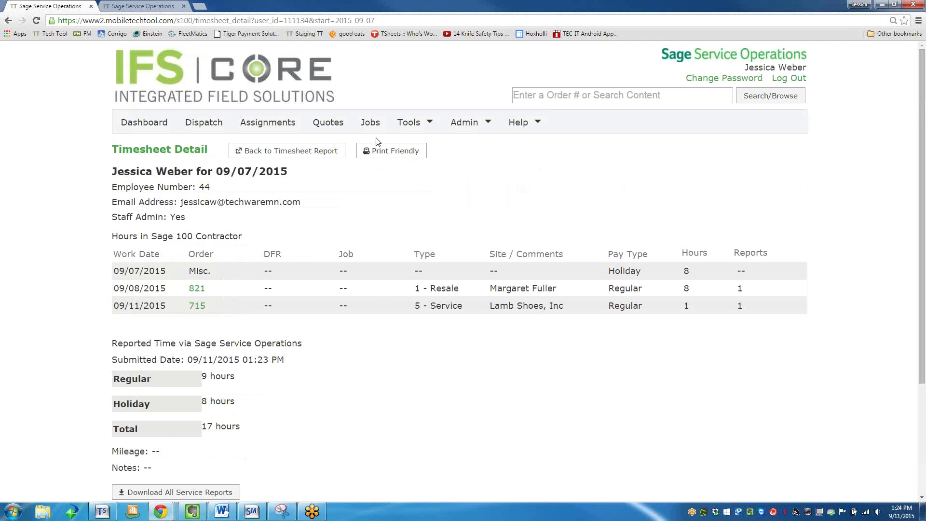
On the Dispatch board, show the project team and open Lamb Shoes order #716's details.
{"action": "left_click", "coordinate": [200, 123]}
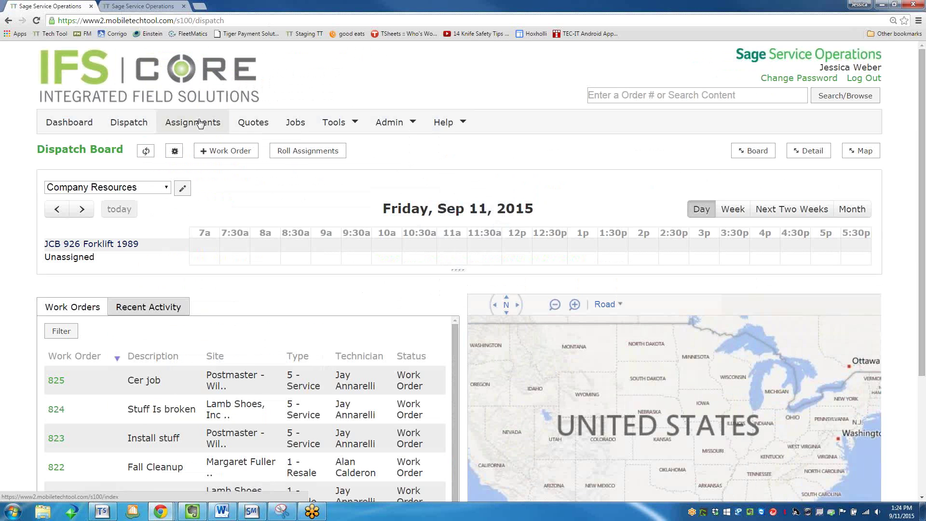
{"action": "left_click", "coordinate": [160, 188]}
{"action": "left_click", "coordinate": [159, 211]}
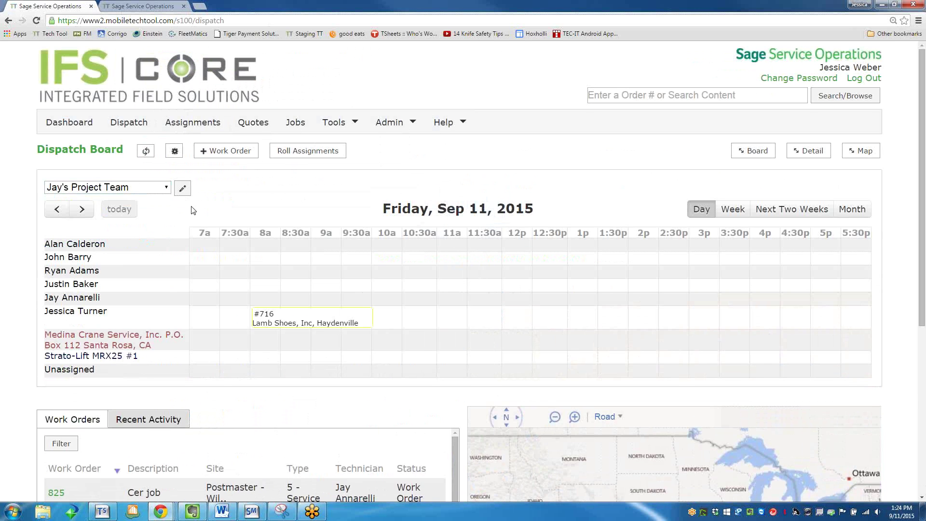
{"action": "left_click", "coordinate": [284, 321]}
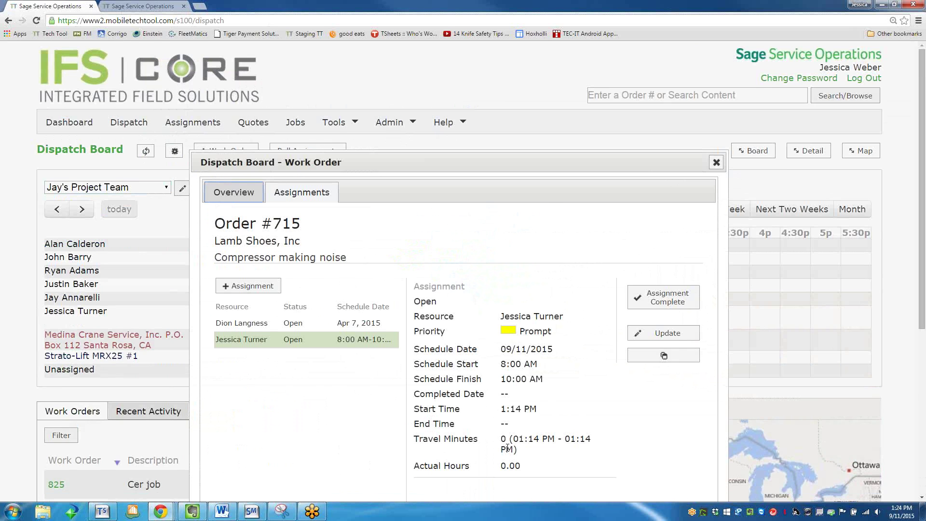
{"action": "scroll", "coordinate": [510, 446], "scroll_direction": "down", "scroll_amount": 1}
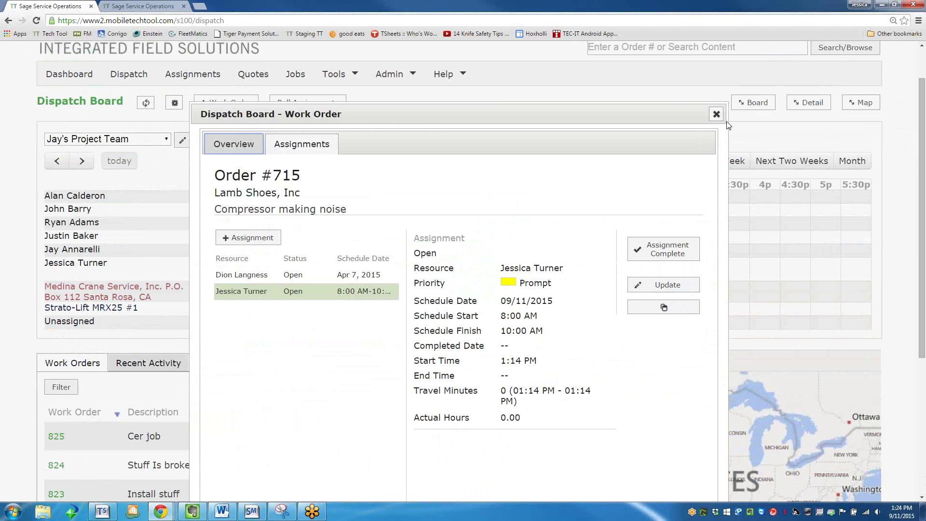
Mark the assignment complete, save its payroll entry as Regular pay, and close the details.
{"action": "left_click", "coordinate": [671, 264]}
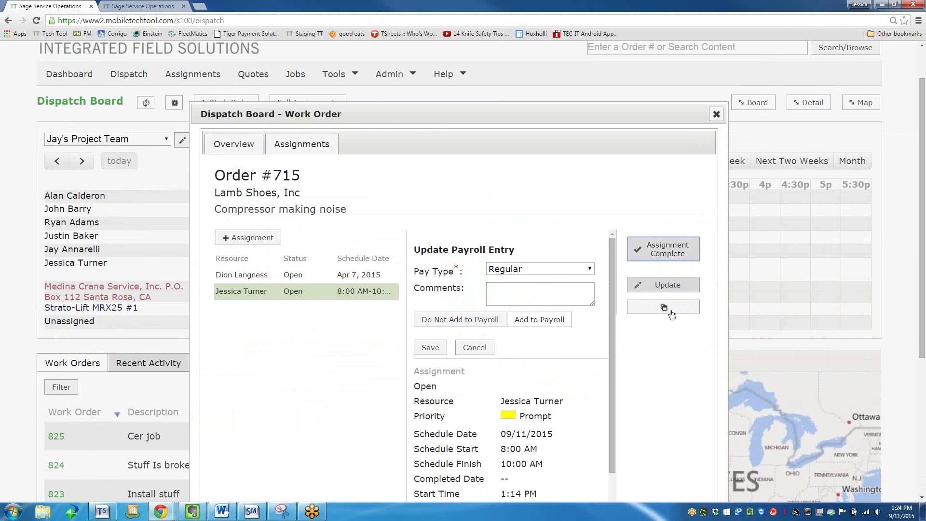
{"action": "scroll", "coordinate": [554, 313], "scroll_direction": "down", "scroll_amount": 1}
{"action": "scroll", "coordinate": [555, 313], "scroll_direction": "up", "scroll_amount": 1}
{"action": "scroll", "coordinate": [378, 286], "scroll_direction": "up", "scroll_amount": 1}
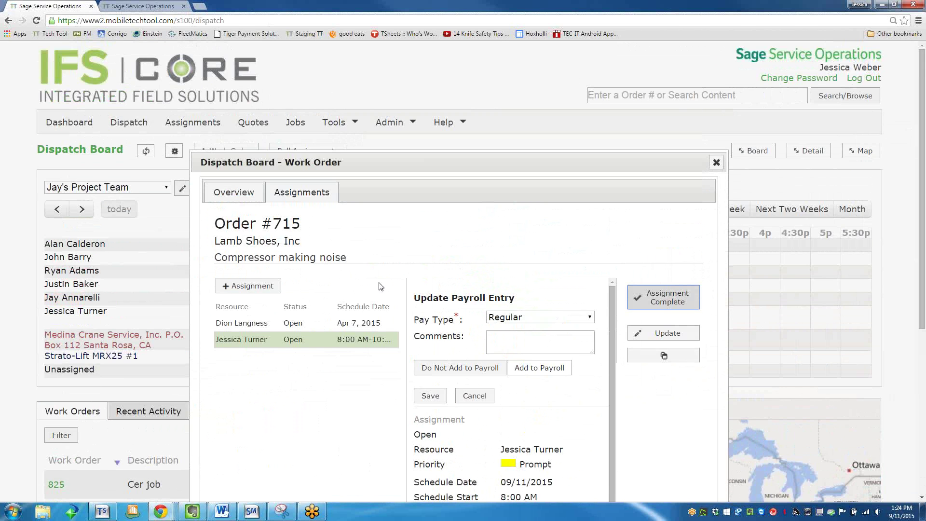
{"action": "left_click", "coordinate": [540, 322]}
{"action": "left_click", "coordinate": [539, 318]}
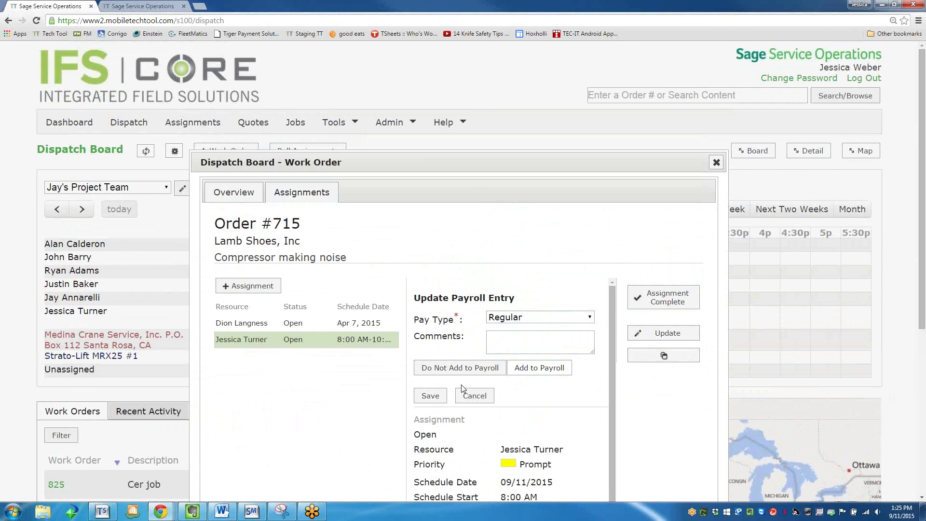
{"action": "left_click", "coordinate": [429, 395]}
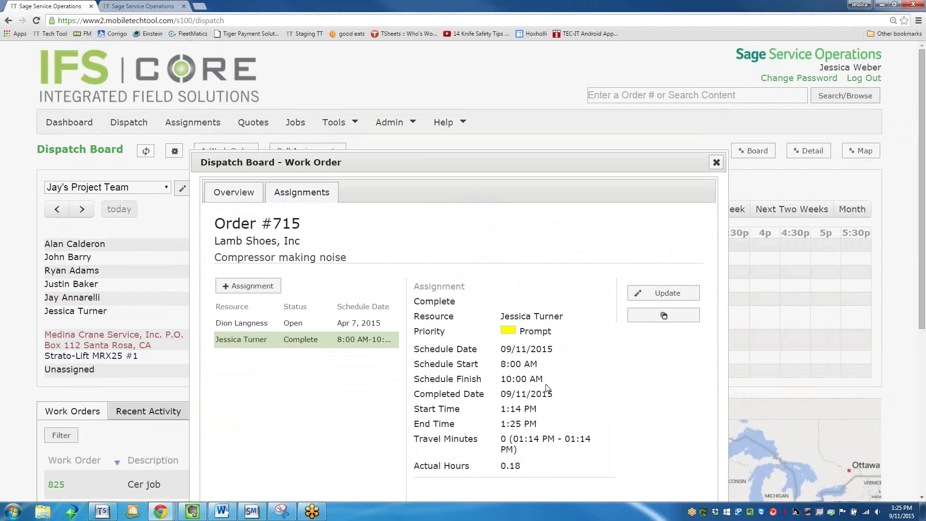
{"action": "scroll", "coordinate": [548, 385], "scroll_direction": "down", "scroll_amount": 2}
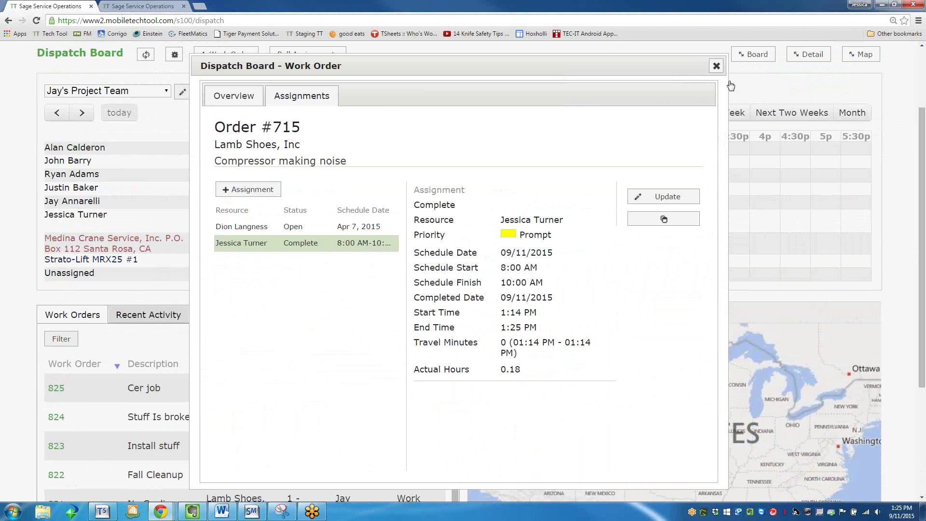
{"action": "left_click", "coordinate": [716, 66]}
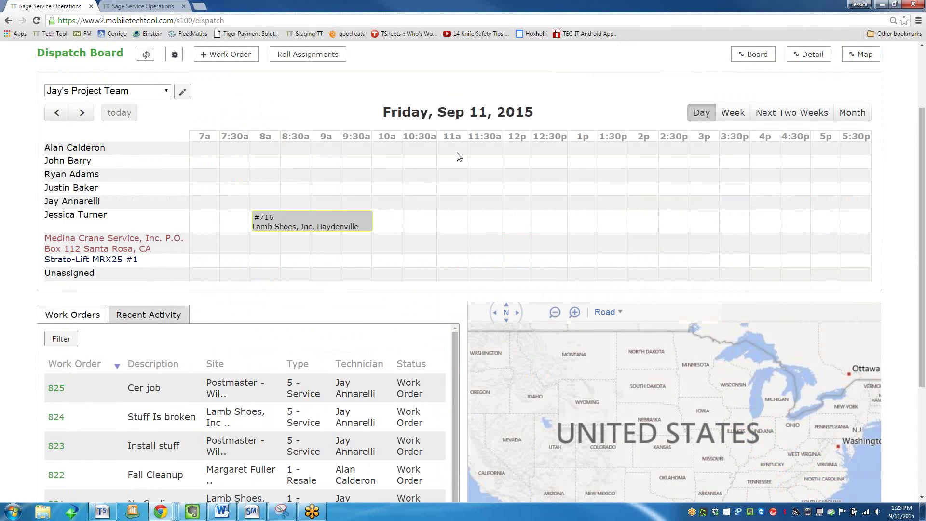
Stretch the #716 block to end at 12:30p, check Roll Assignments (none for 09/11–09/12), then return to Dispatch.
{"action": "left_click_drag", "start_coordinate": [365, 220], "coordinate": [568, 230]}
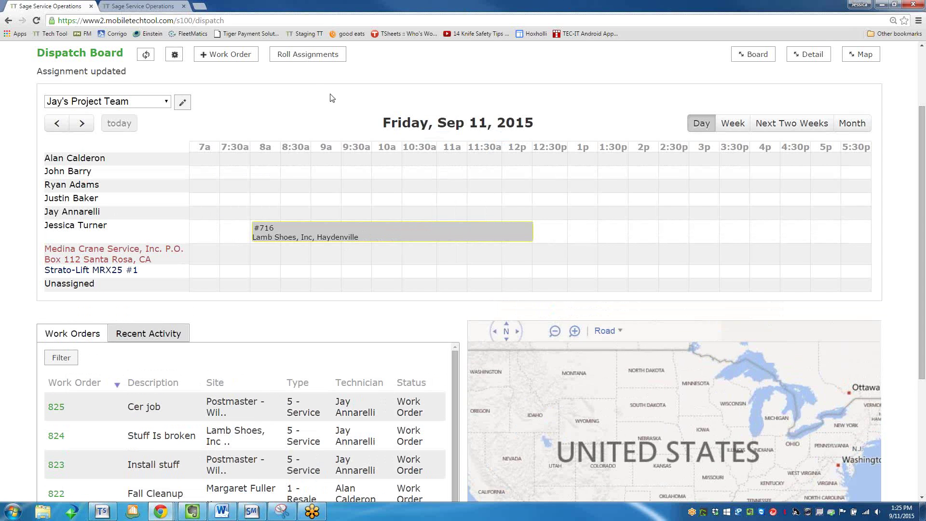
{"action": "left_click", "coordinate": [331, 55]}
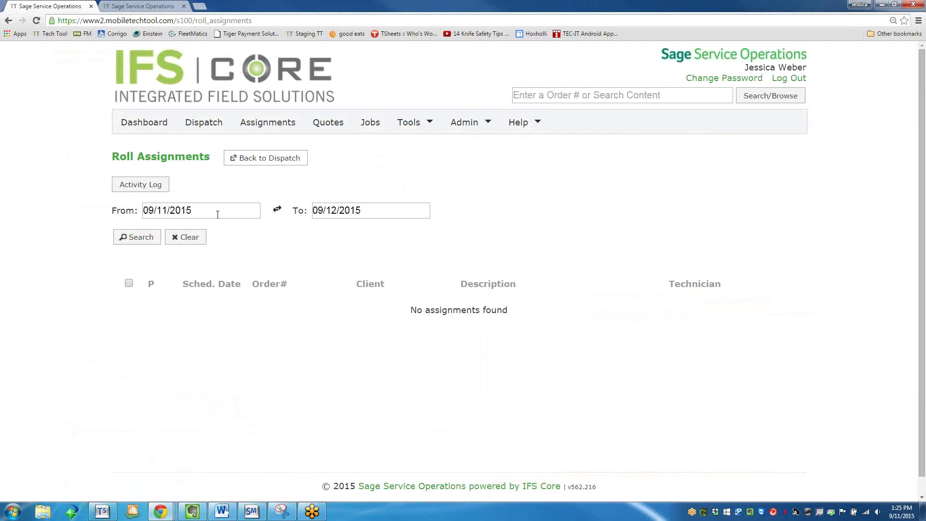
{"action": "key", "text": "alt+Left"}
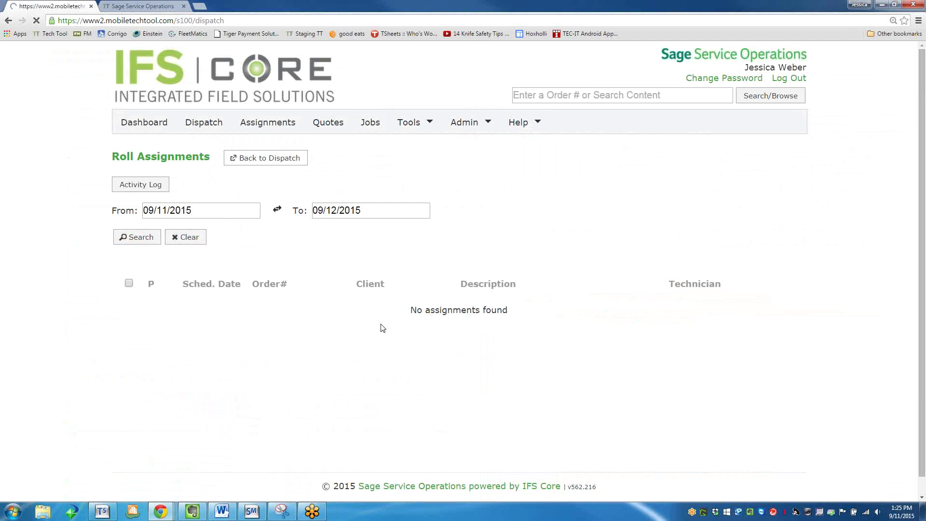
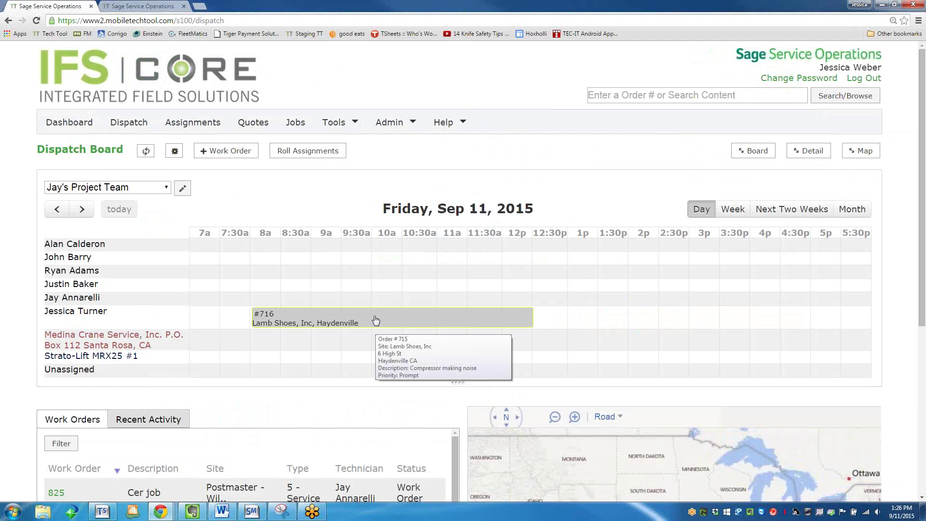
Open Quote Management from the top navigation bar to list all quotes.
{"action": "left_click", "coordinate": [258, 123]}
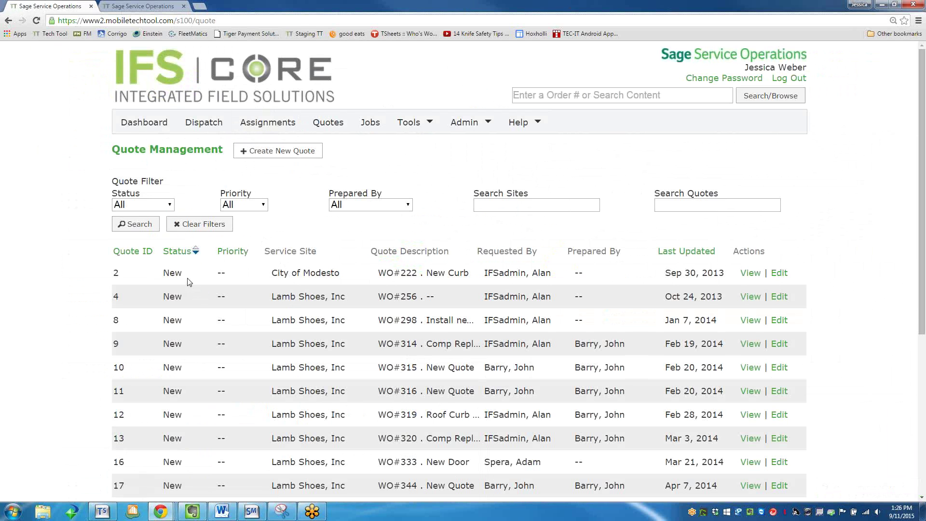
Open quote 2, 'New Curb' for City of Modesto, and review its $800.00 estimate.
{"action": "left_click", "coordinate": [750, 274]}
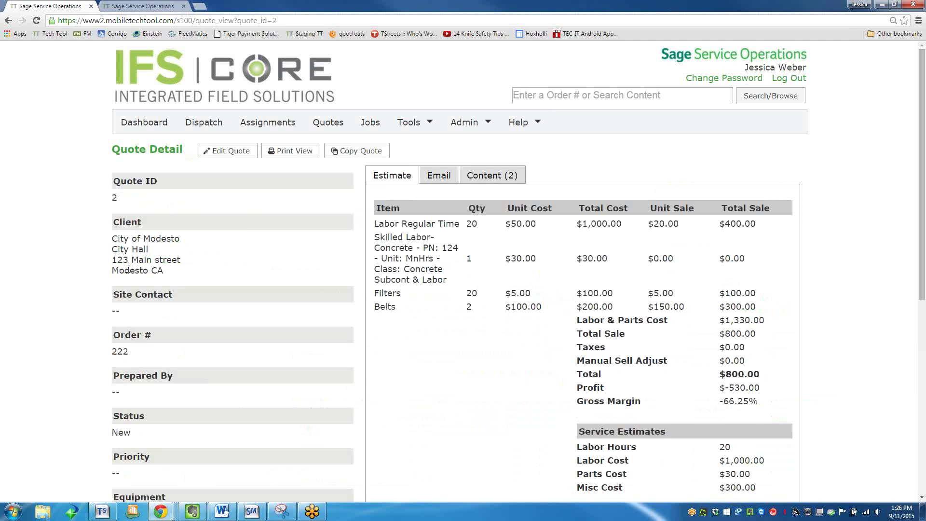
{"action": "scroll", "coordinate": [128, 269], "scroll_direction": "down", "scroll_amount": 2}
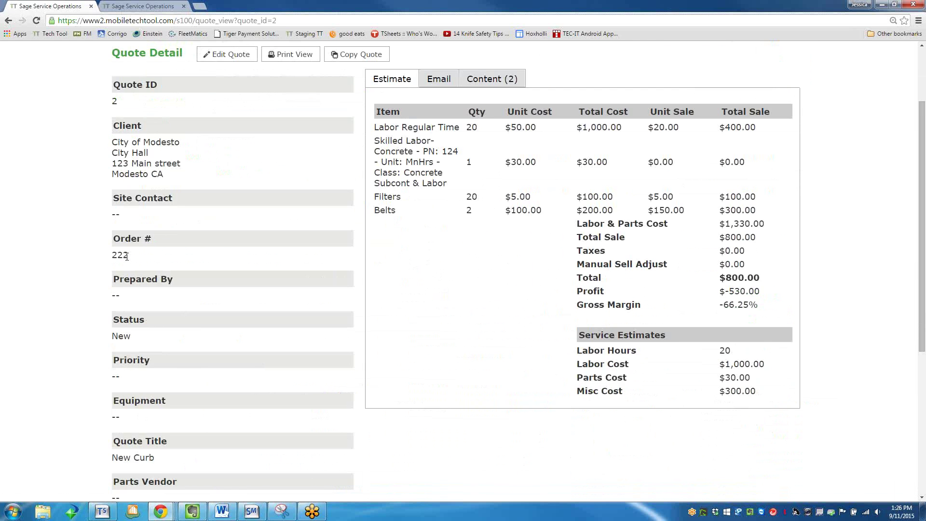
{"action": "scroll", "coordinate": [159, 403], "scroll_direction": "down", "scroll_amount": 3}
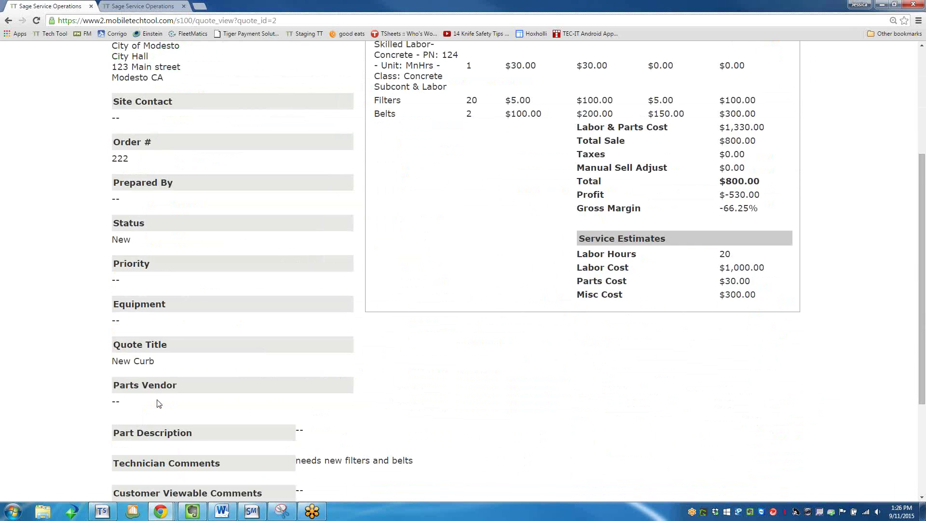
{"action": "scroll", "coordinate": [159, 403], "scroll_direction": "down", "scroll_amount": 1}
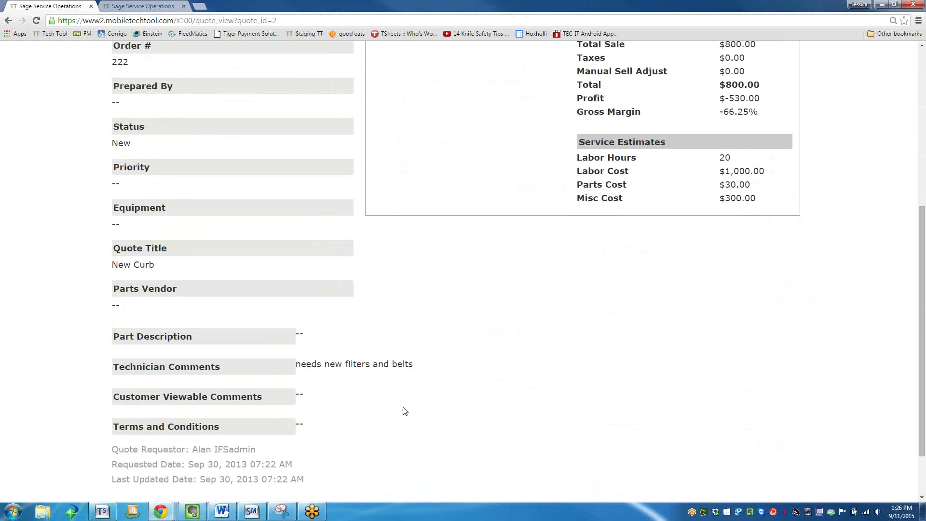
{"action": "scroll", "coordinate": [174, 382], "scroll_direction": "up", "scroll_amount": 6}
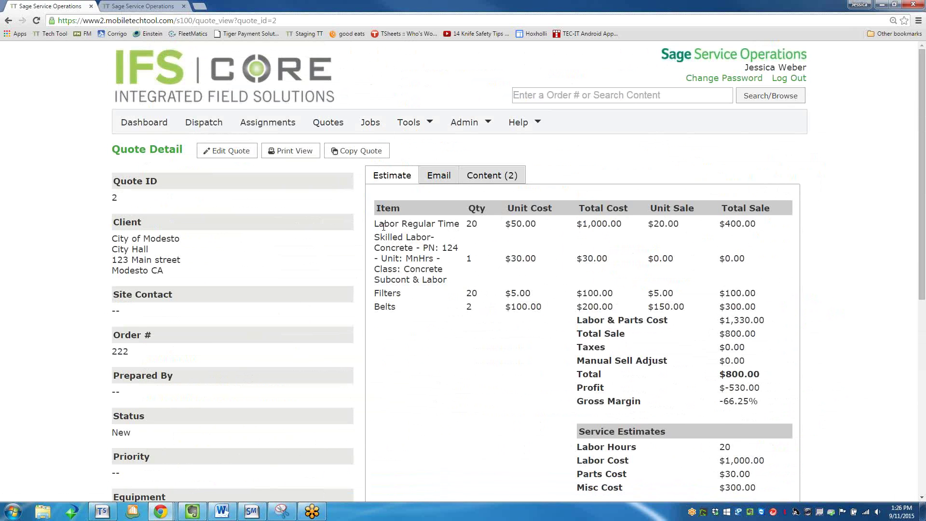
{"action": "scroll", "coordinate": [434, 225], "scroll_direction": "down", "scroll_amount": 2}
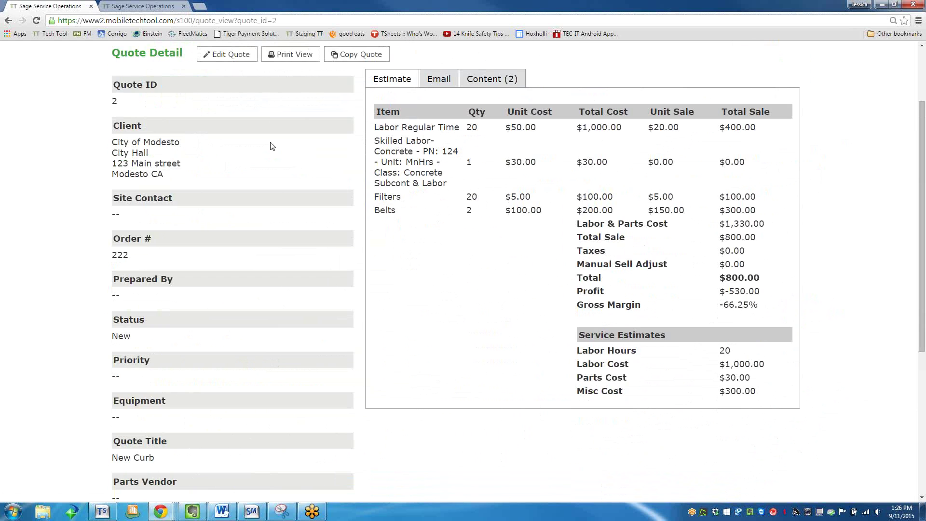
{"action": "scroll", "coordinate": [280, 162], "scroll_direction": "up", "scroll_amount": 1}
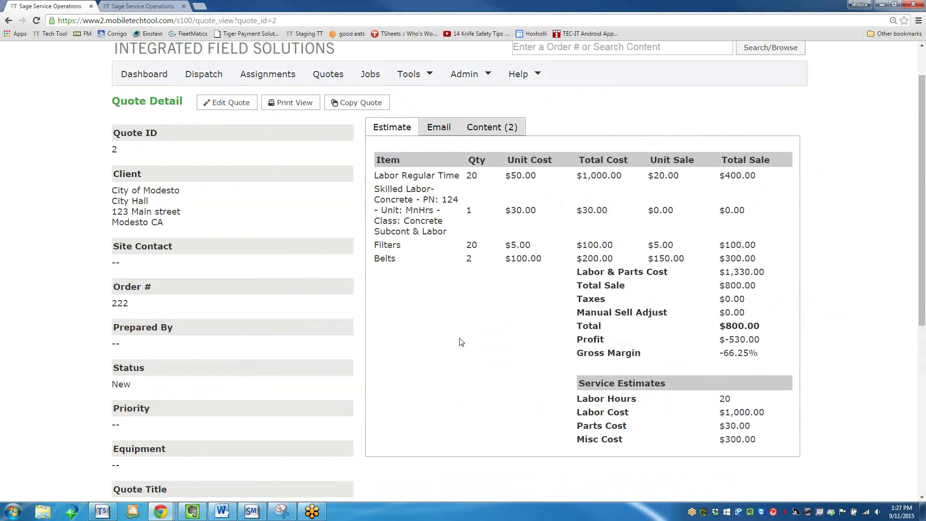
Retitle quote 2 'New Curb - For new Building', add description 'Thank you for the opportunity to quote the following:', and save.
{"action": "left_click", "coordinate": [224, 104]}
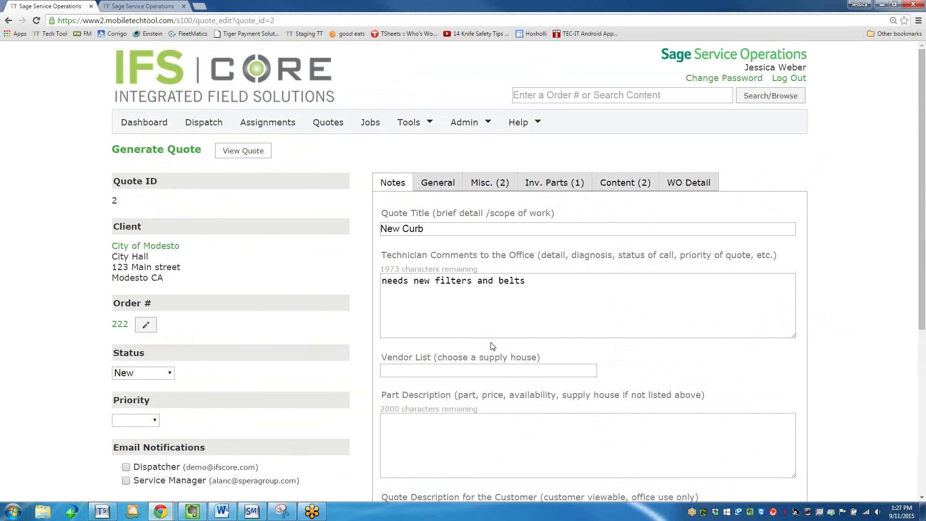
{"action": "left_click", "coordinate": [437, 183]}
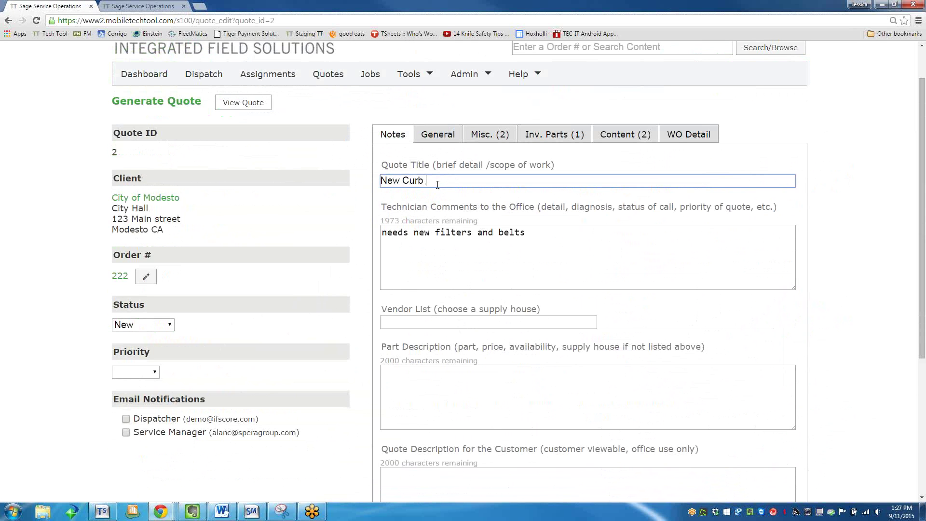
{"action": "type", "text": "- For new Building"}
{"action": "scroll", "coordinate": [394, 218], "scroll_direction": "down", "scroll_amount": 4}
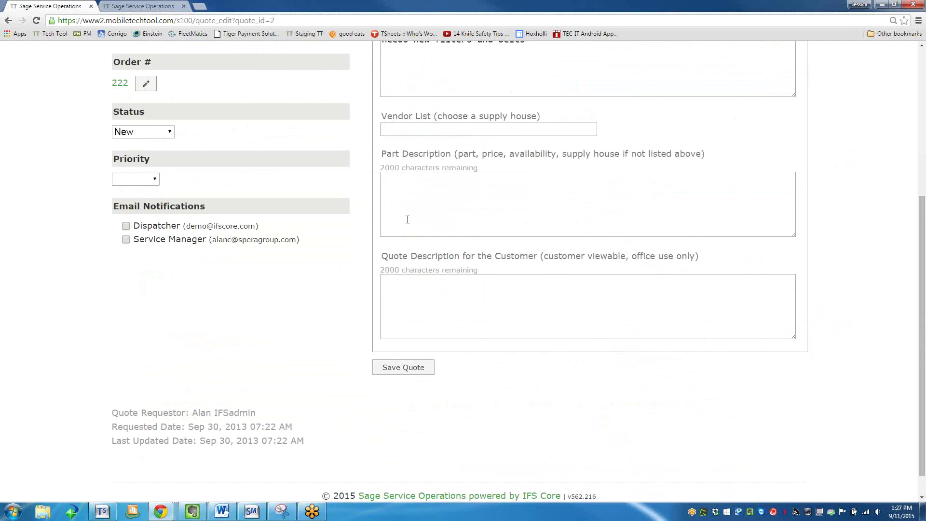
{"action": "scroll", "coordinate": [408, 220], "scroll_direction": "up", "scroll_amount": 1}
{"action": "left_click", "coordinate": [438, 334]}
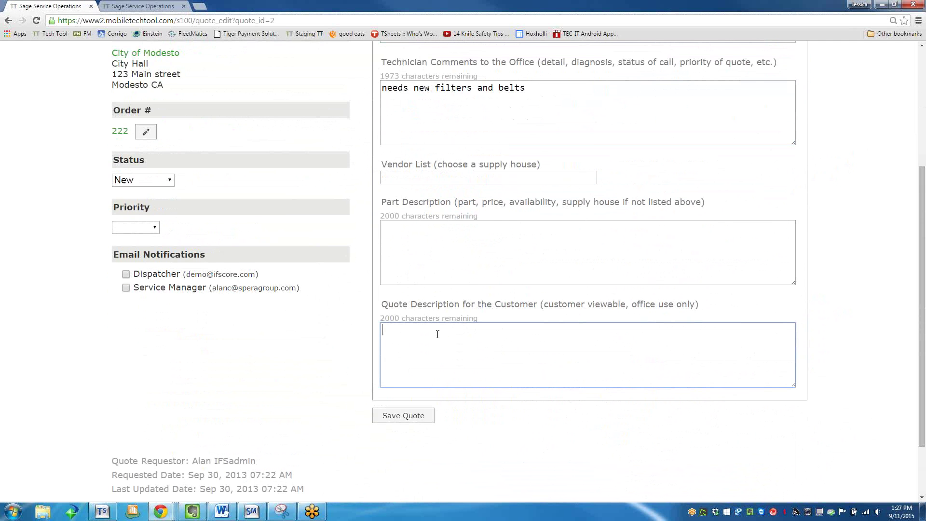
{"action": "type", "text": "Thank you for the opport"}
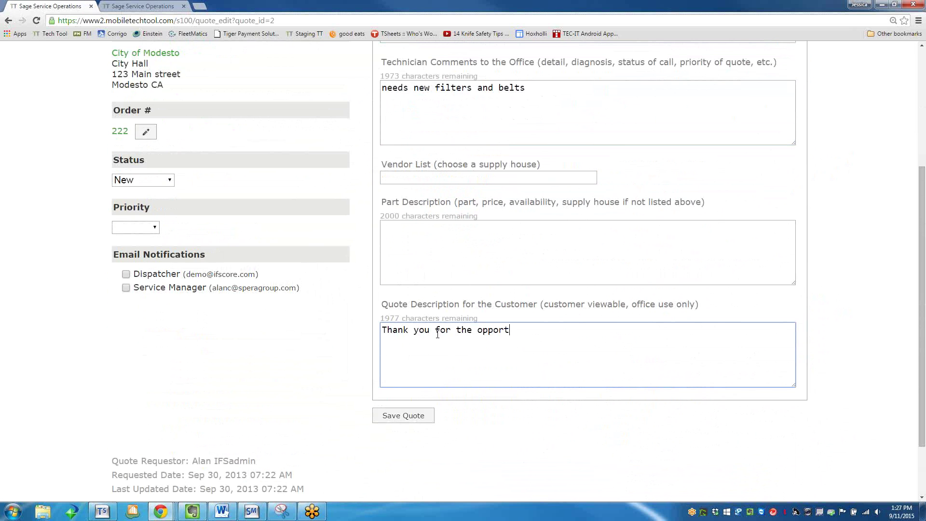
{"action": "type", "text": "unity to quote the following:"}
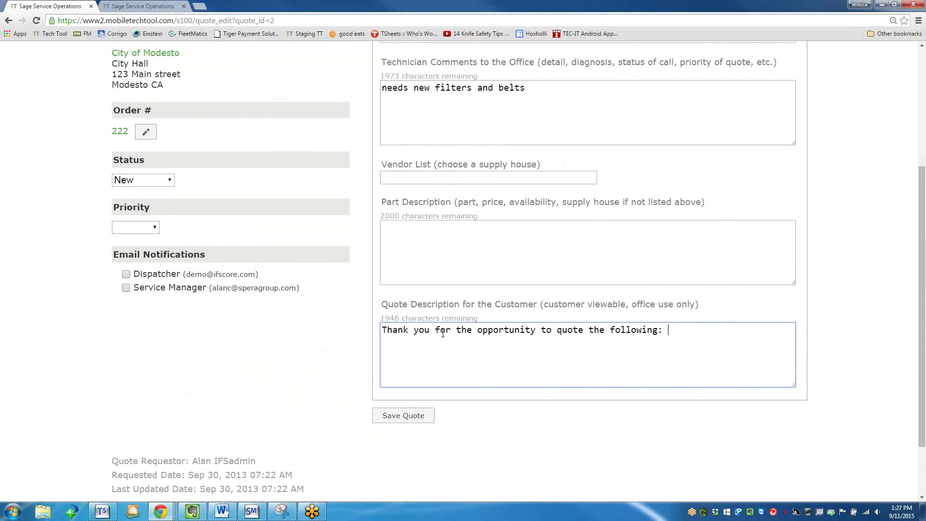
{"action": "left_click", "coordinate": [408, 412]}
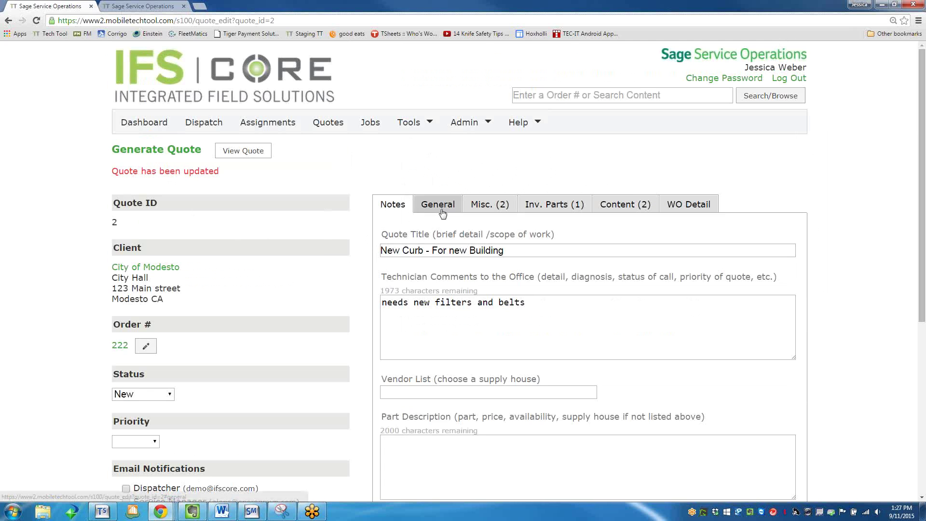
On the General tab, set Labor Regular Time to 24 hours, keep Line Item Detail format, and save.
{"action": "left_click", "coordinate": [443, 212]}
{"action": "scroll", "coordinate": [400, 246], "scroll_direction": "down", "scroll_amount": 1}
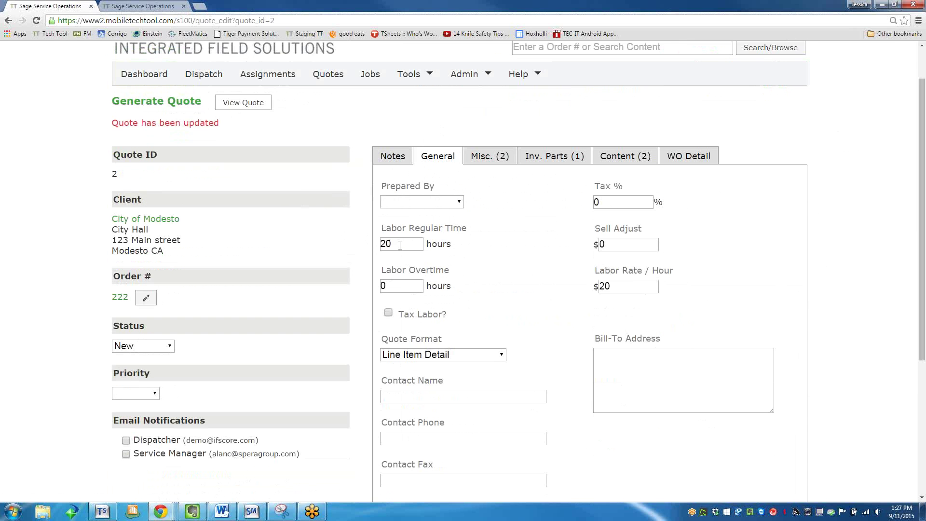
{"action": "left_click", "coordinate": [399, 245]}
{"action": "key", "text": "BackSpace"}
{"action": "type", "text": "4"}
{"action": "scroll", "coordinate": [400, 282], "scroll_direction": "down", "scroll_amount": 2}
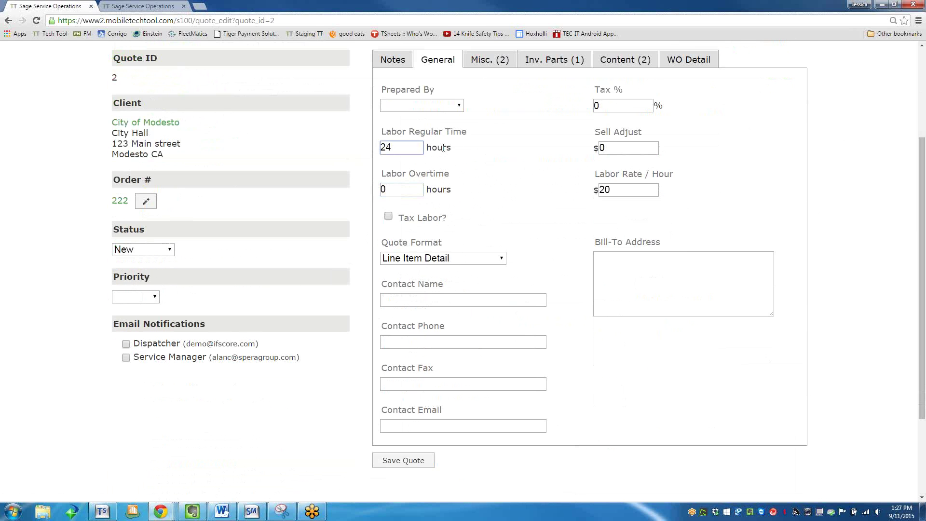
{"action": "left_click", "coordinate": [456, 260]}
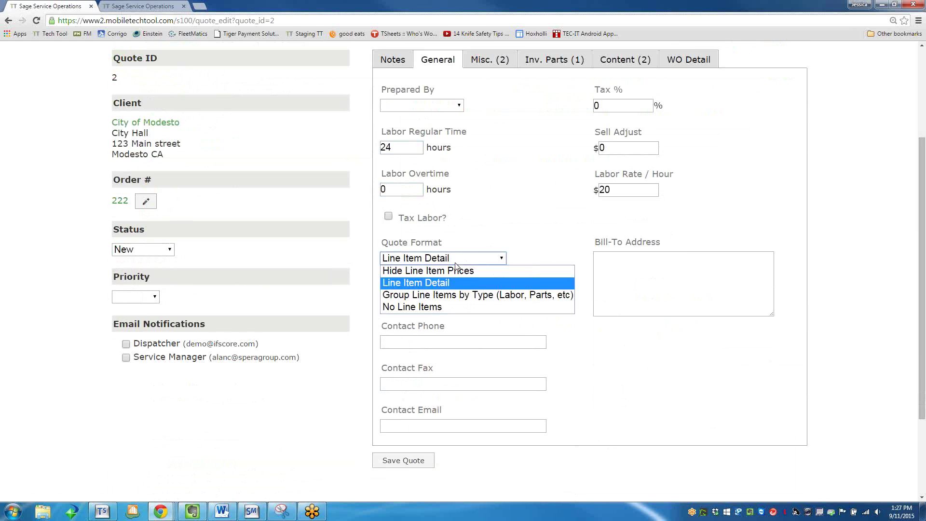
{"action": "left_click", "coordinate": [433, 284]}
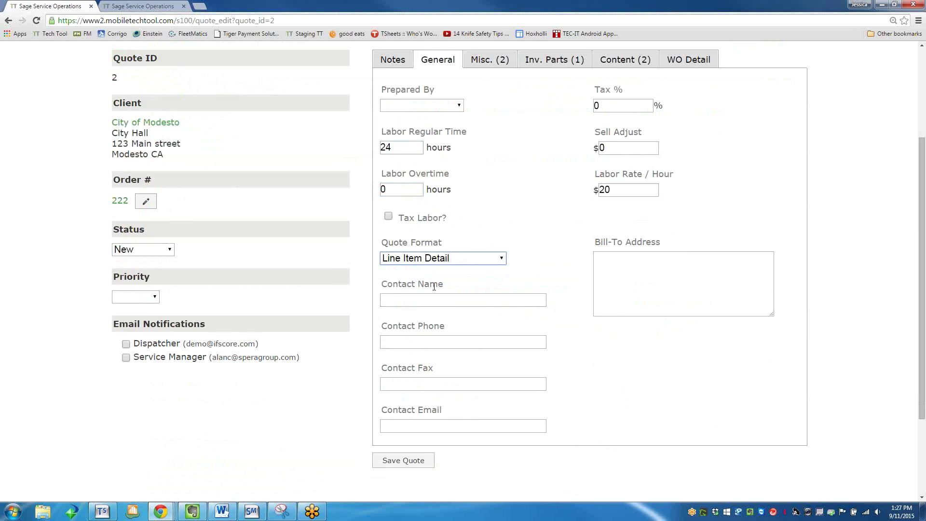
{"action": "left_click", "coordinate": [414, 462]}
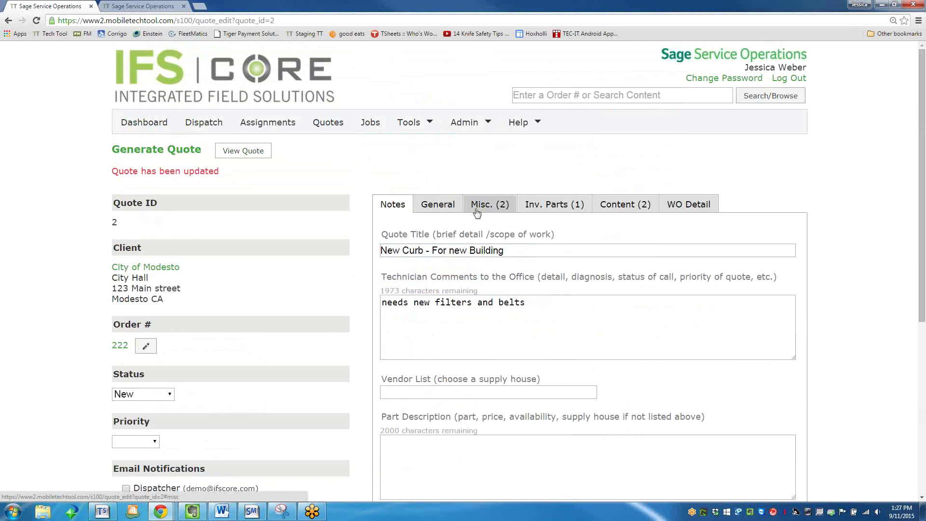
Check the Misc., Inv. Parts and Content tabs (cut sheets, Quote 2 files), then save the quote.
{"action": "left_click", "coordinate": [483, 217]}
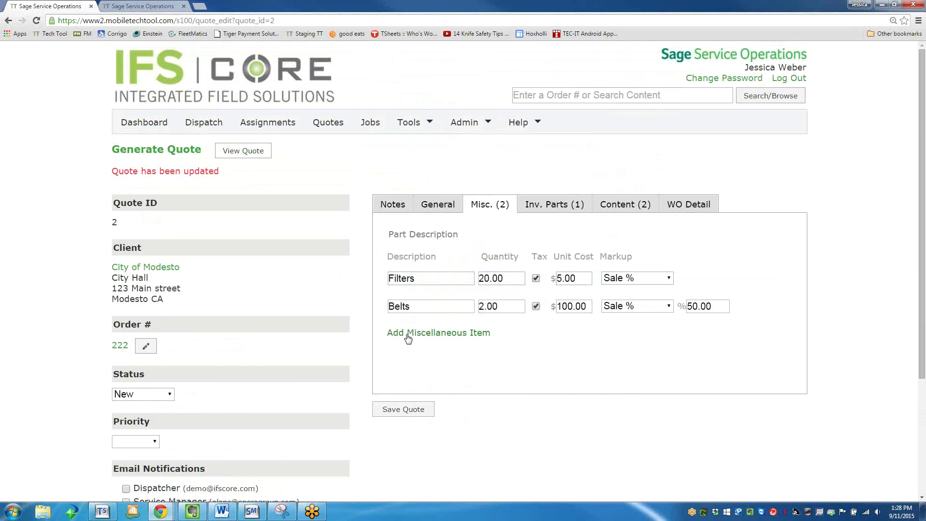
{"action": "left_click", "coordinate": [568, 209]}
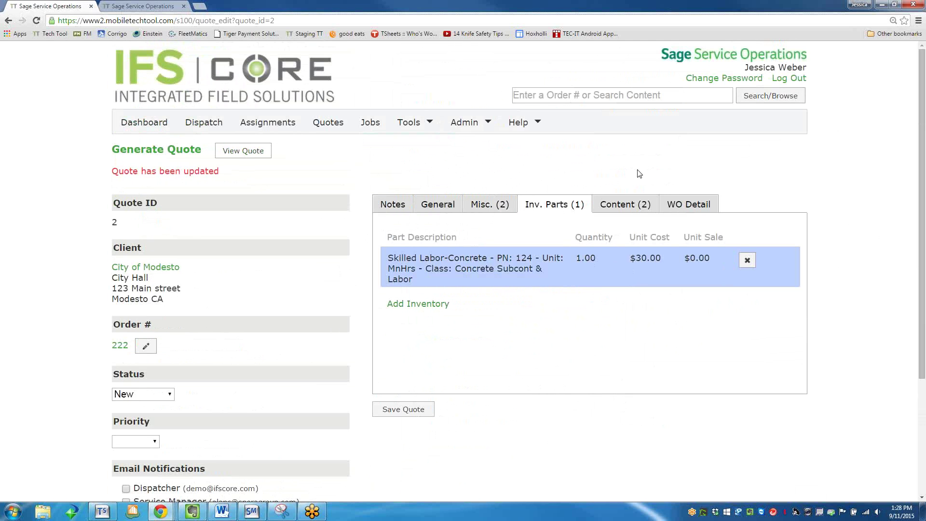
{"action": "left_click", "coordinate": [624, 208]}
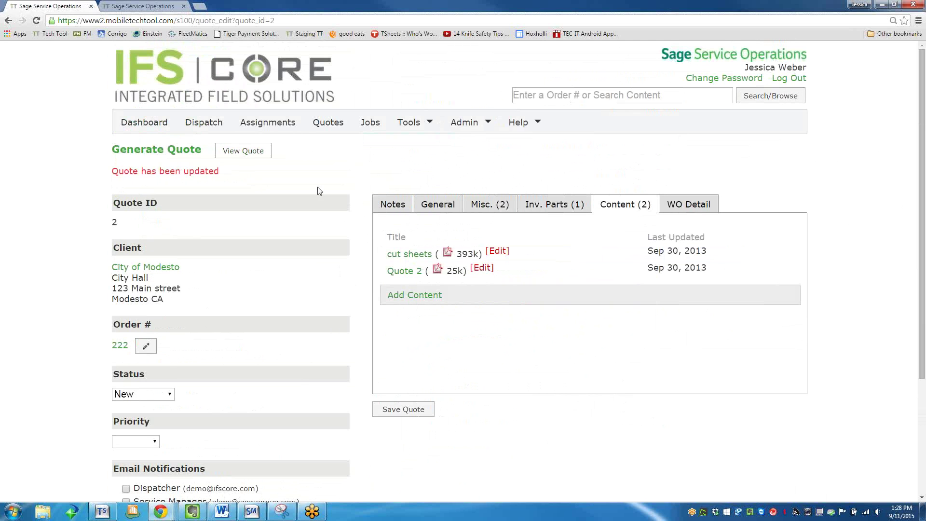
{"action": "left_click", "coordinate": [398, 410]}
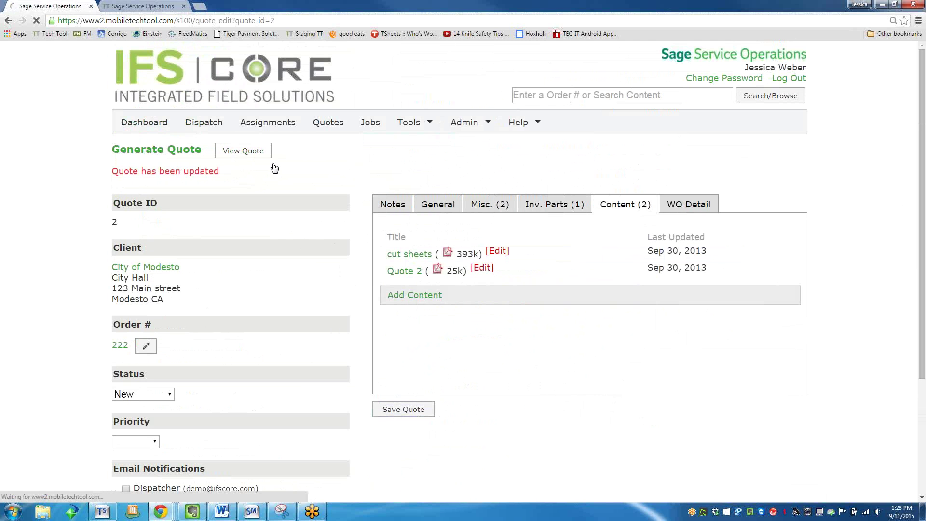
Return to the quote details and bring up the printable version of quote 2.
{"action": "left_click", "coordinate": [249, 154]}
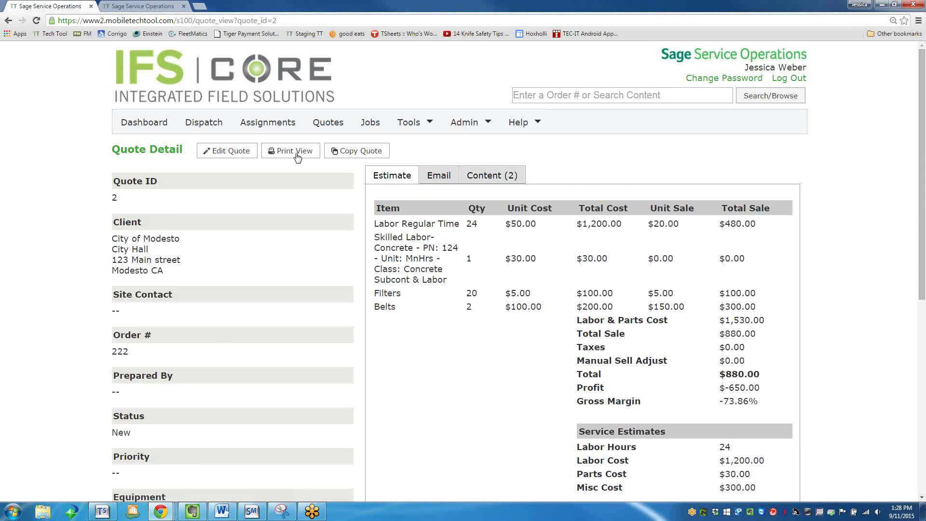
{"action": "left_click", "coordinate": [293, 151]}
{"action": "scroll", "coordinate": [479, 327], "scroll_direction": "down", "scroll_amount": 2}
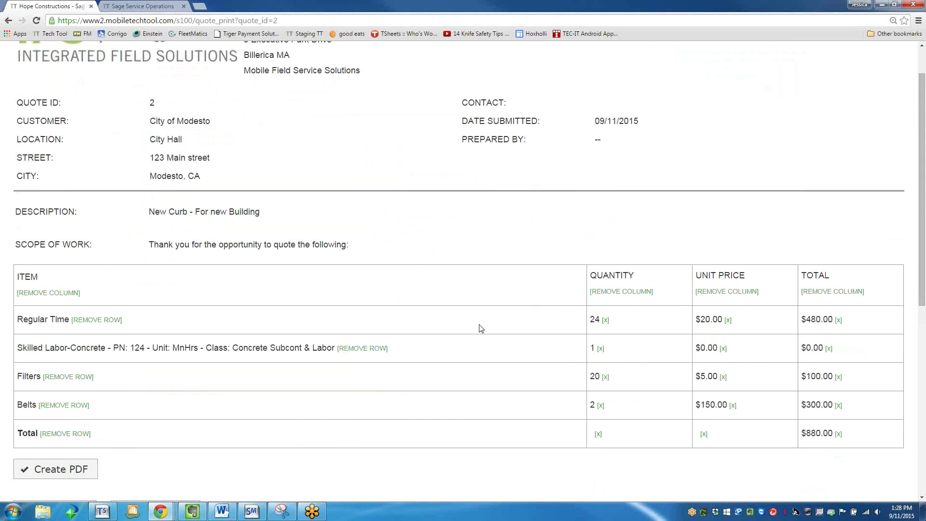
{"action": "scroll", "coordinate": [392, 233], "scroll_direction": "up", "scroll_amount": 2}
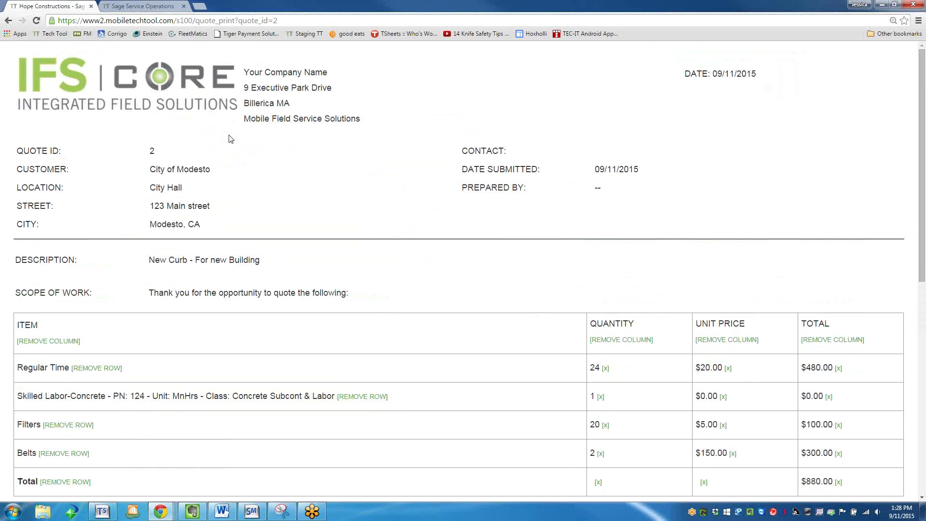
{"action": "scroll", "coordinate": [296, 189], "scroll_direction": "down", "scroll_amount": 1}
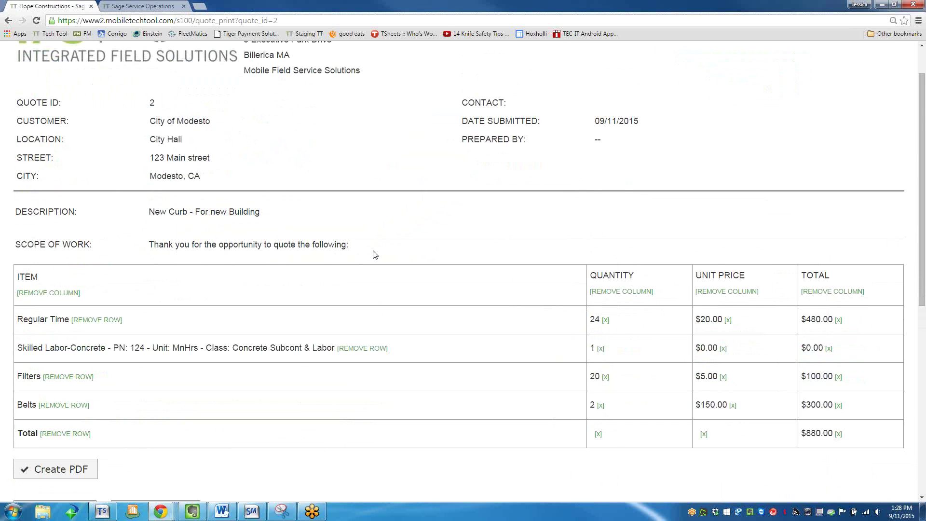
{"action": "scroll", "coordinate": [374, 254], "scroll_direction": "down", "scroll_amount": 2}
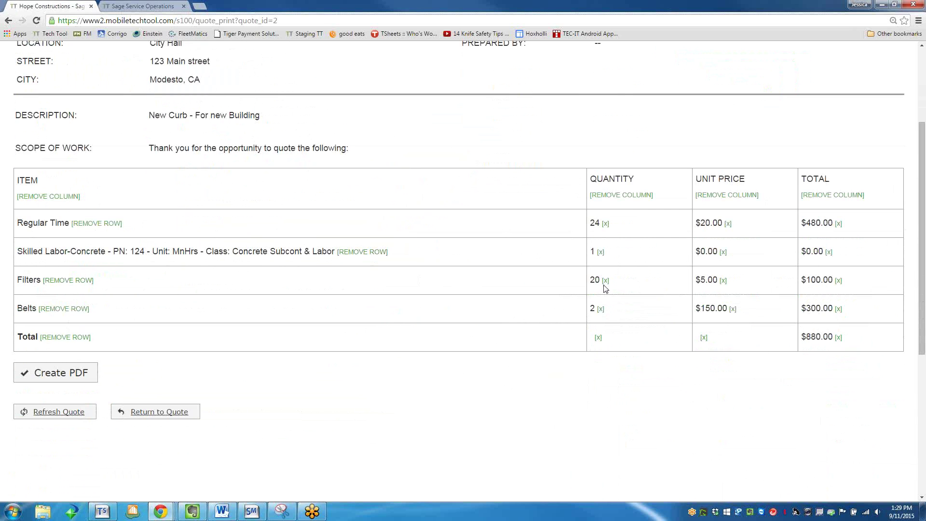
Remove the Quantity and Unit Price columns and clear the Regular Time, Skilled Labor, Filters and Belts amounts.
{"action": "left_click", "coordinate": [625, 196]}
{"action": "left_click", "coordinate": [719, 196]}
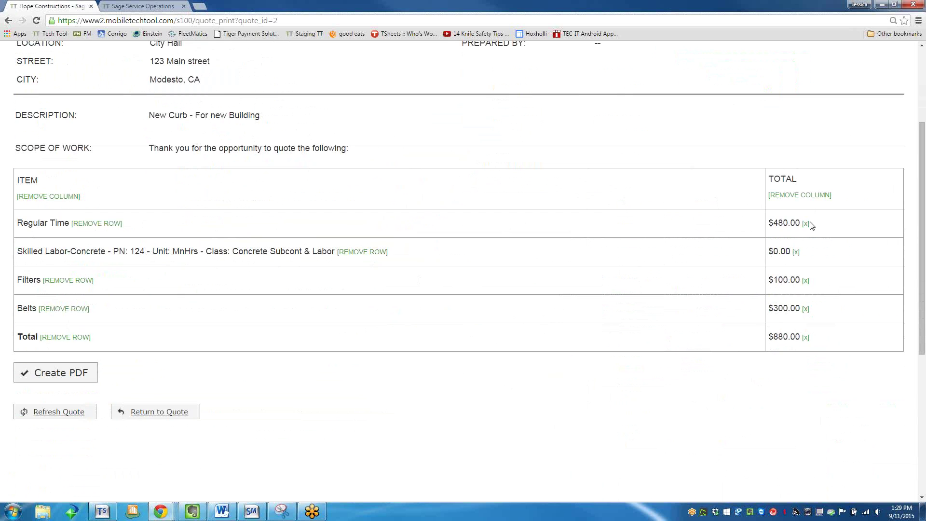
{"action": "left_click", "coordinate": [806, 224]}
{"action": "left_click", "coordinate": [795, 255]}
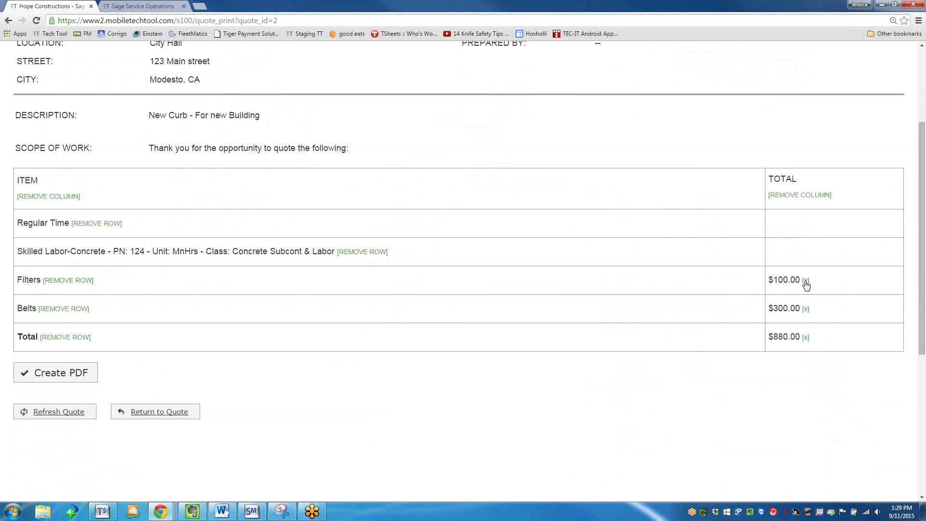
{"action": "left_click", "coordinate": [804, 283]}
{"action": "left_click", "coordinate": [806, 309]}
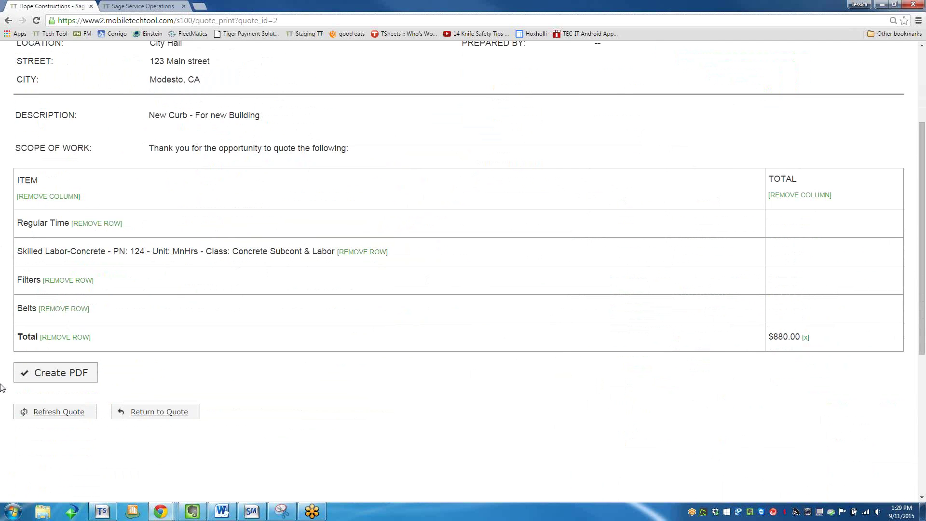
Create a PDF of the quote and attach cut sheets and the newer 26k Quote 2 PDF to an email.
{"action": "left_click", "coordinate": [34, 379]}
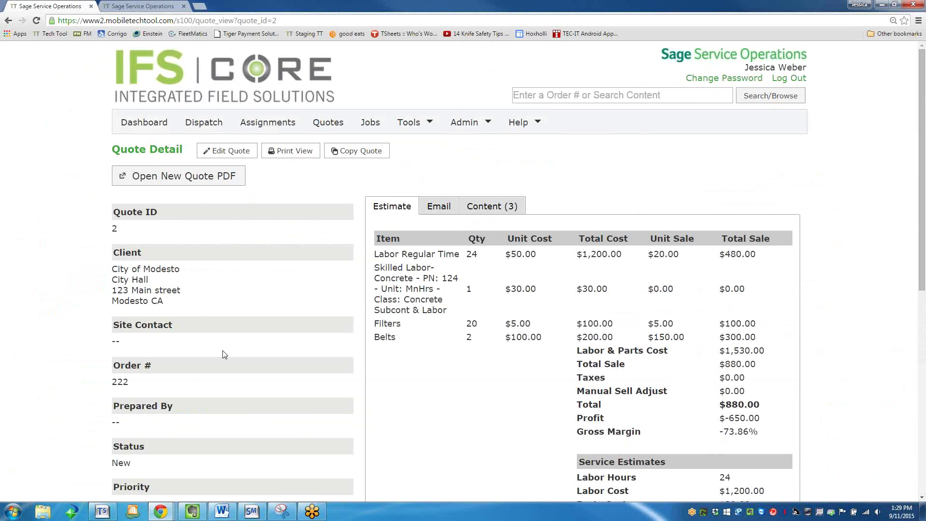
{"action": "left_click", "coordinate": [489, 206]}
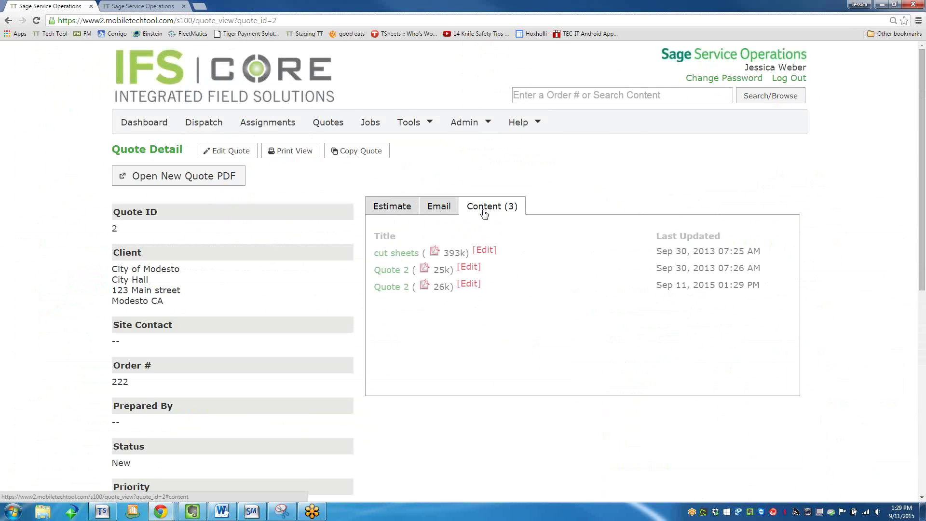
{"action": "left_click", "coordinate": [439, 209]}
{"action": "left_click", "coordinate": [407, 258]}
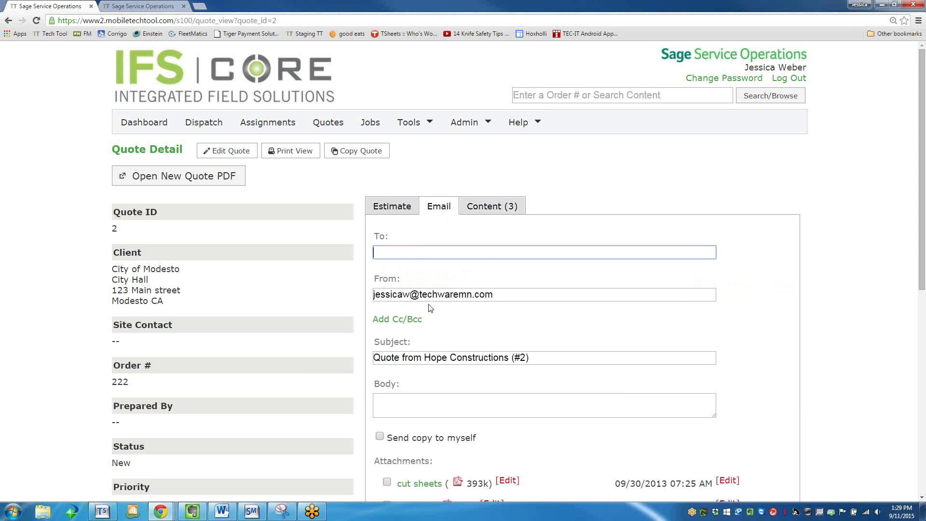
{"action": "scroll", "coordinate": [429, 307], "scroll_direction": "down", "scroll_amount": 1}
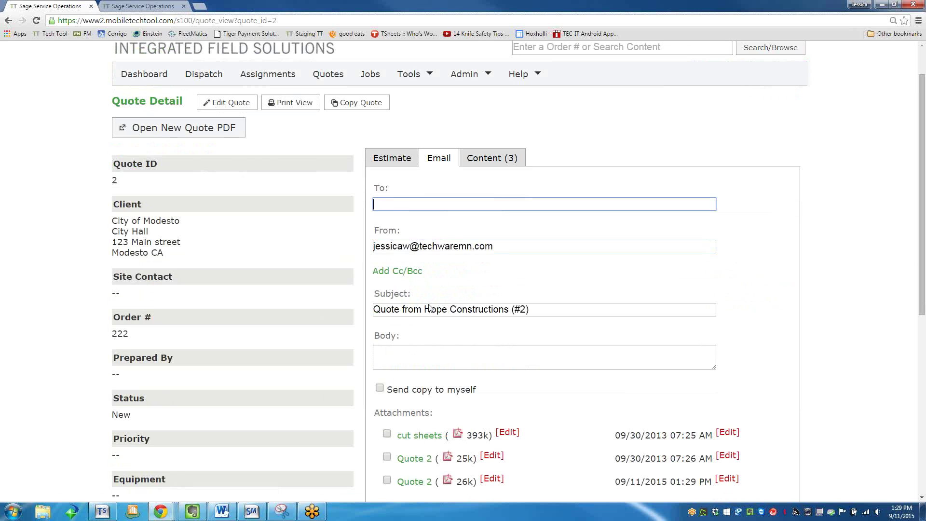
{"action": "left_click", "coordinate": [447, 352]}
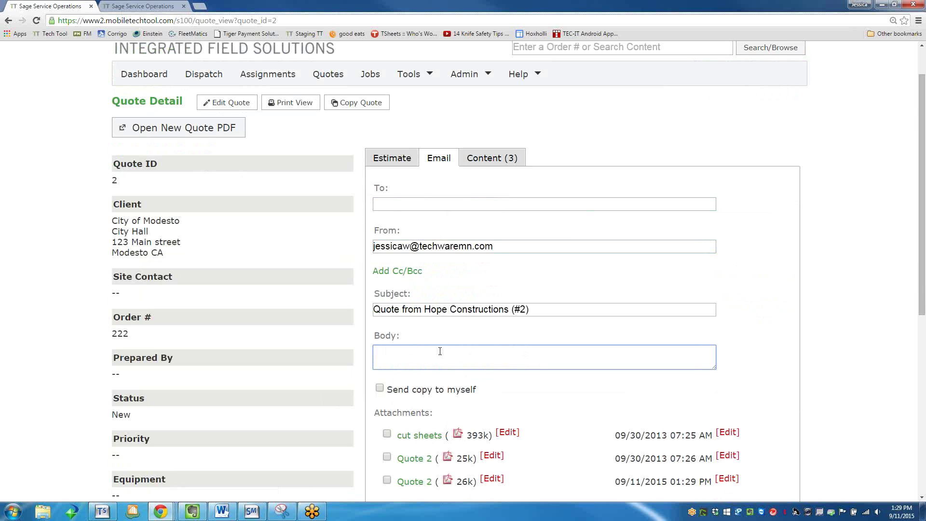
{"action": "left_click", "coordinate": [386, 433]}
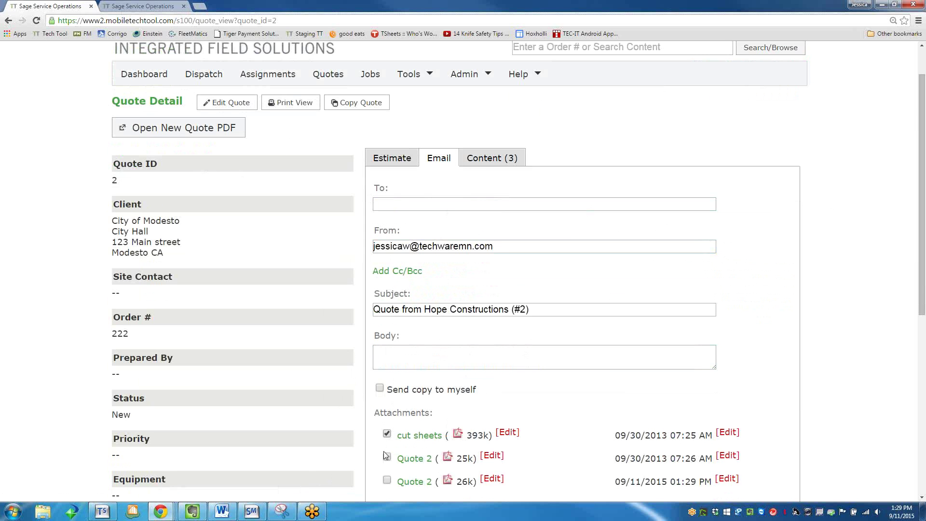
{"action": "scroll", "coordinate": [385, 463], "scroll_direction": "down", "scroll_amount": 1}
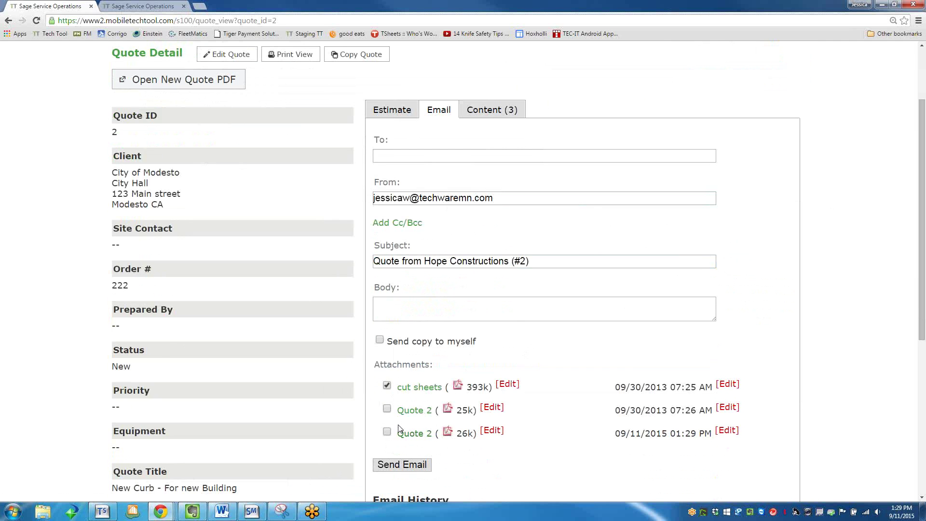
{"action": "left_click", "coordinate": [388, 432]}
Enter the customer's e-mail address as recipient, send the quote email, and confirm.
{"action": "left_click", "coordinate": [411, 156]}
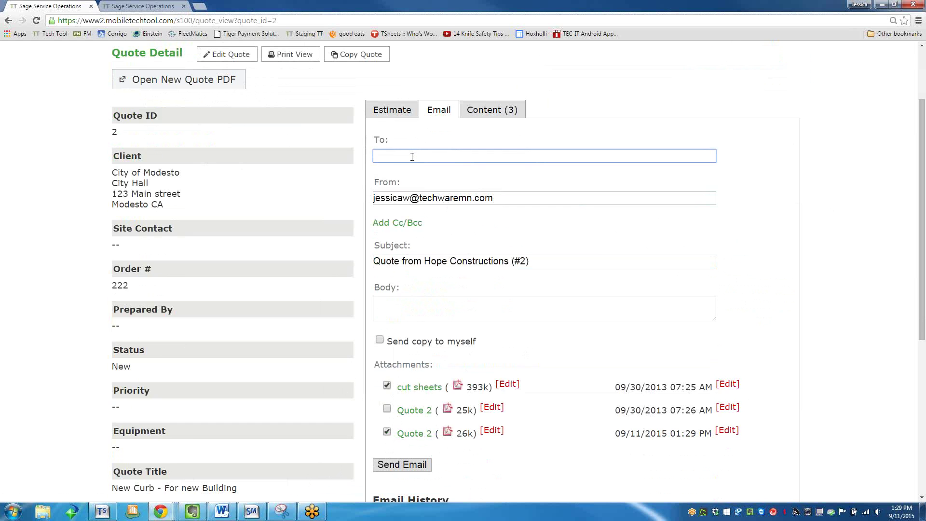
{"action": "scroll", "coordinate": [458, 180], "scroll_direction": "up", "scroll_amount": 1}
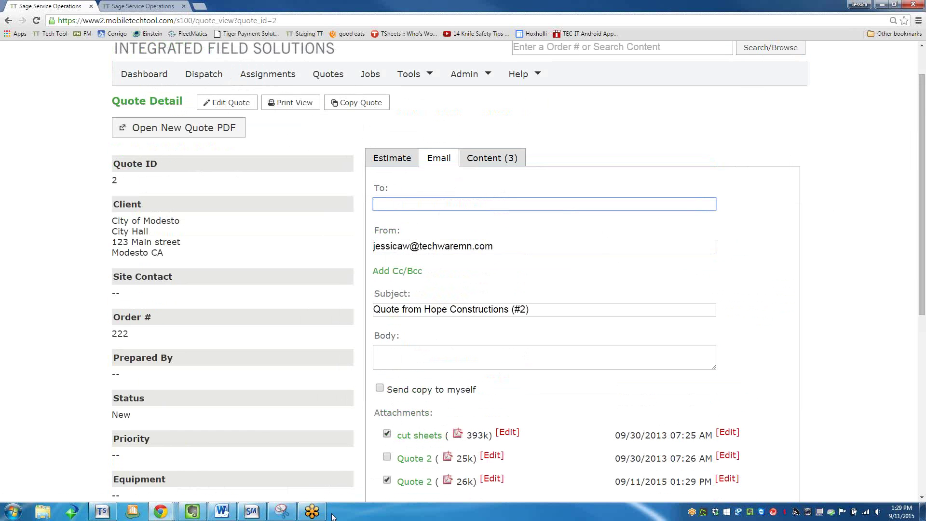
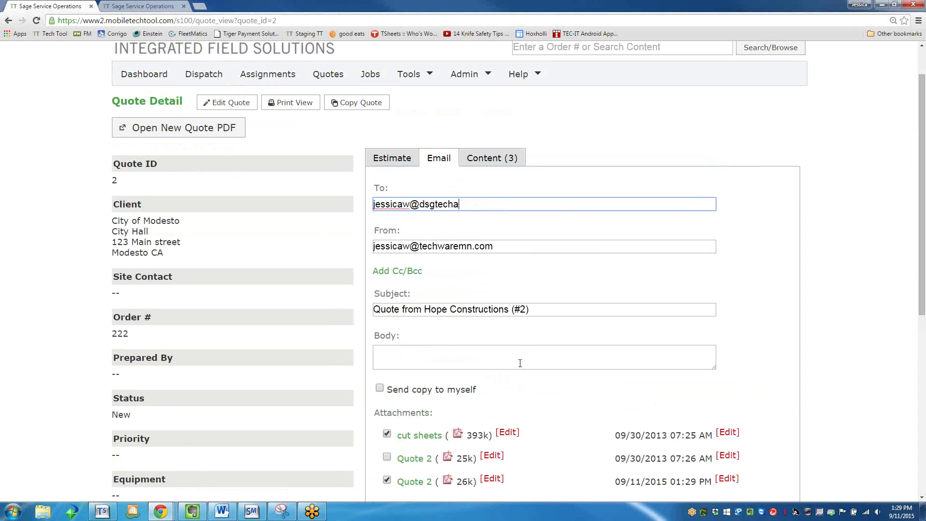
{"action": "key", "text": "Tab"}
{"action": "key", "text": "Tab"}
{"action": "scroll", "coordinate": [520, 386], "scroll_direction": "down", "scroll_amount": 1}
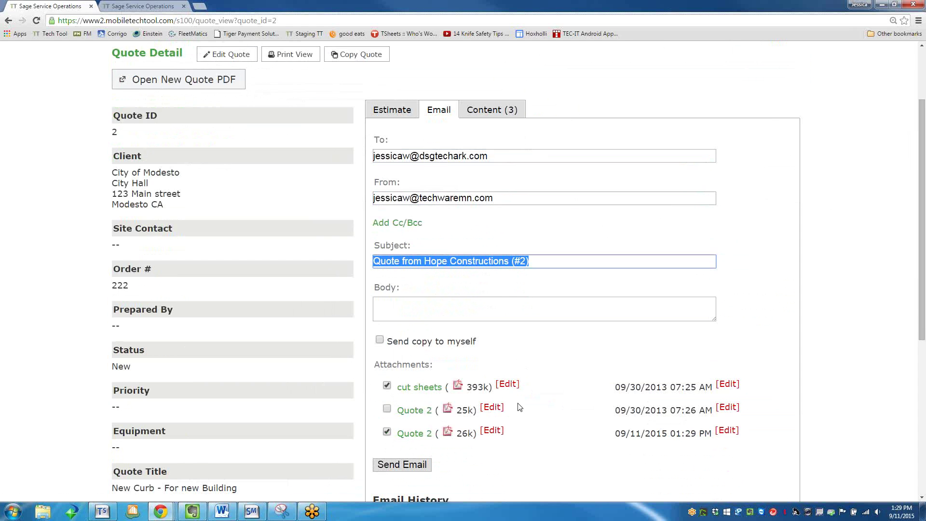
{"action": "key", "text": "Tab"}
{"action": "left_click", "coordinate": [401, 466]}
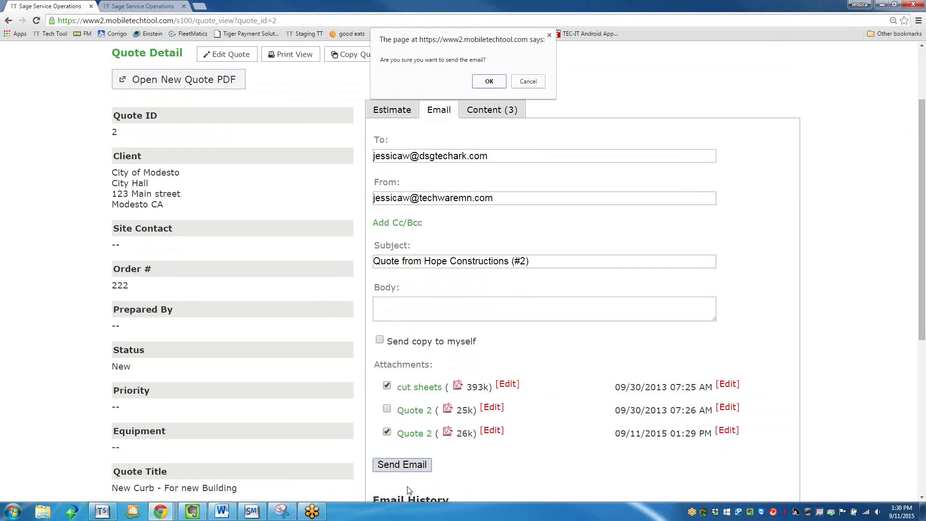
{"action": "left_click", "coordinate": [499, 81]}
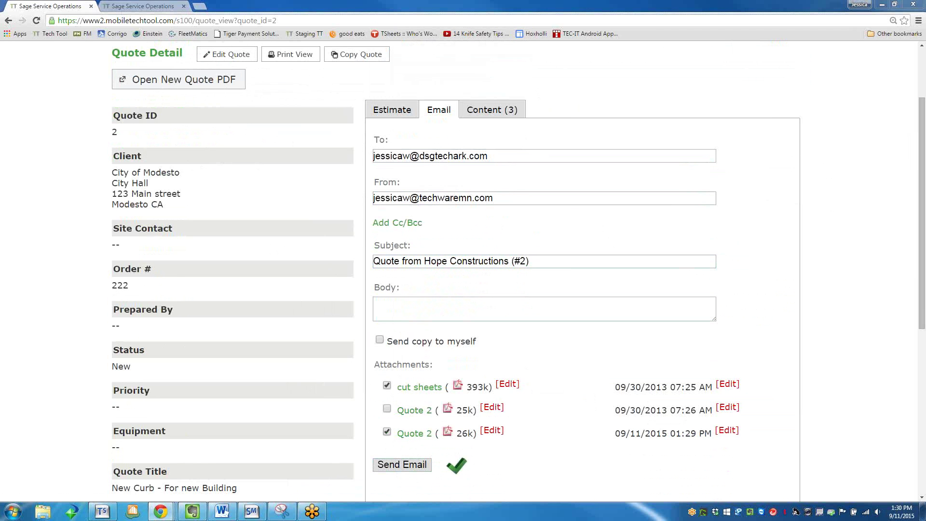
{"action": "key", "text": "alt+Tab"}
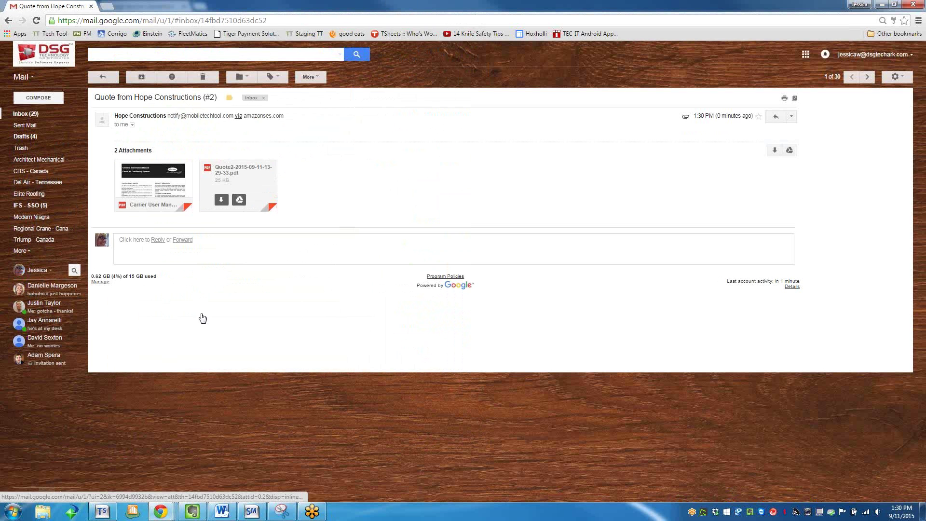
Preview the Quote2 PDF attachment in Gmail, close the preview, and close the mail window.
{"action": "left_click", "coordinate": [253, 183]}
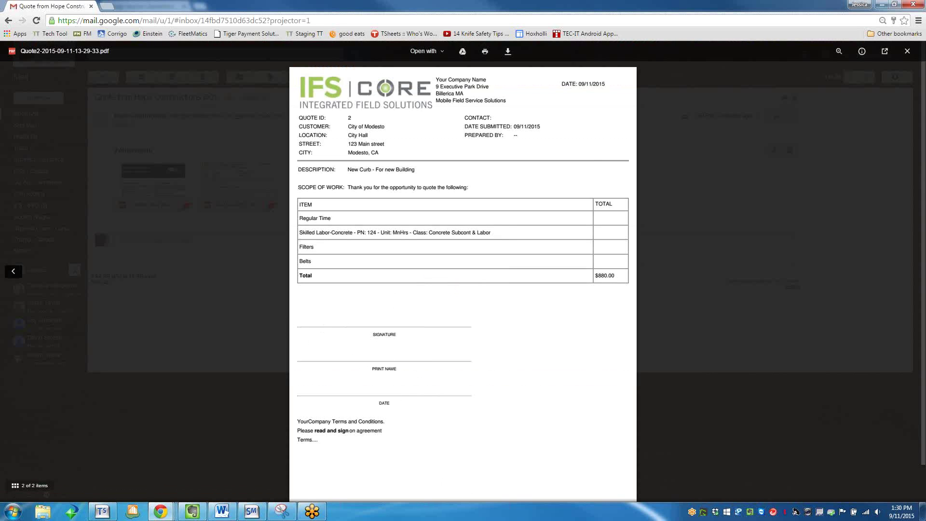
{"action": "left_click", "coordinate": [907, 52]}
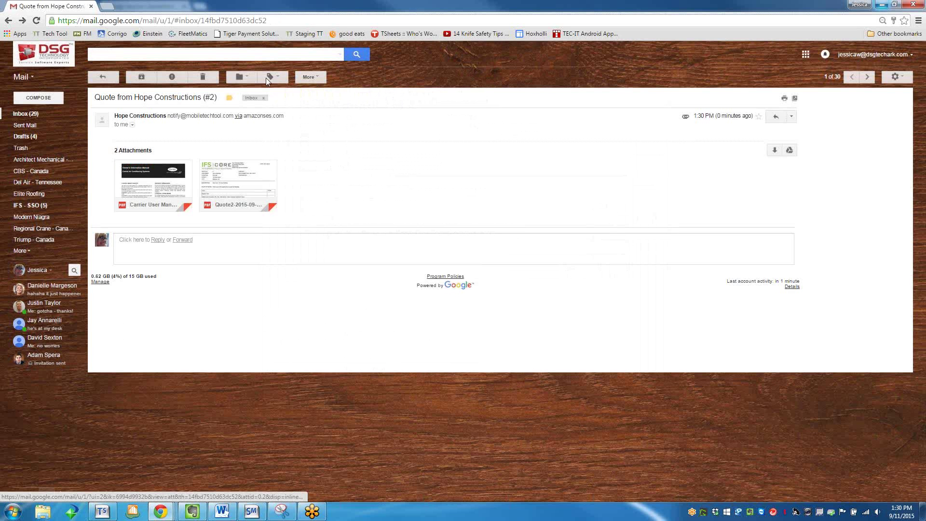
{"action": "key", "text": "ctrl+w"}
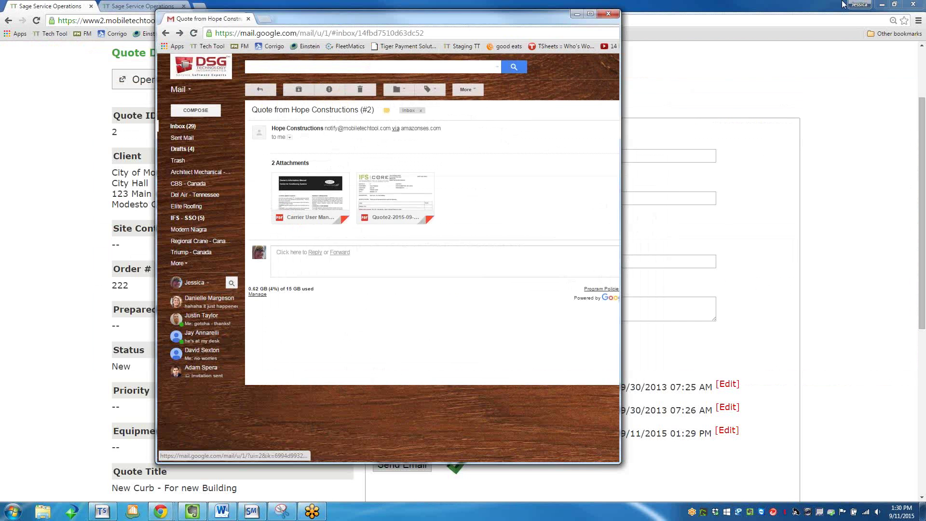
Set quote 2's Status to Approved and save the quote.
{"action": "scroll", "coordinate": [214, 182], "scroll_direction": "down", "scroll_amount": 2}
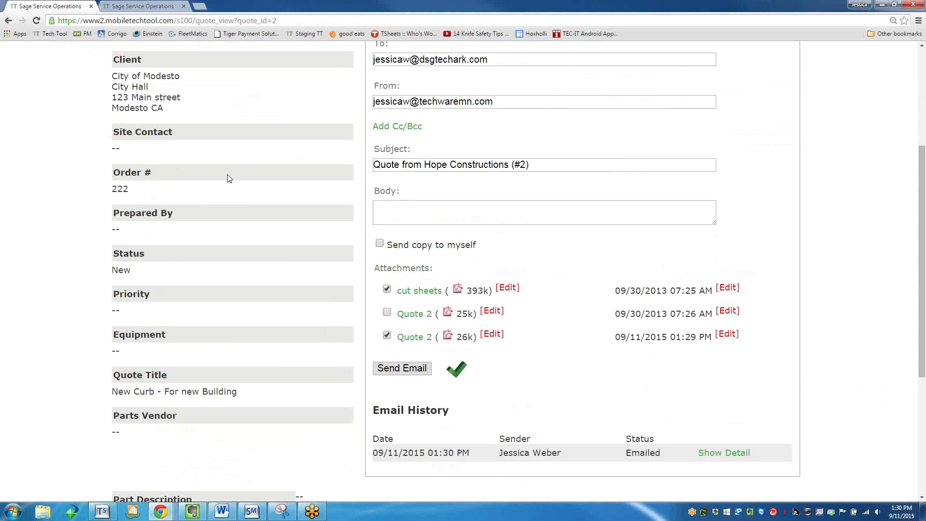
{"action": "scroll", "coordinate": [227, 178], "scroll_direction": "up", "scroll_amount": 4}
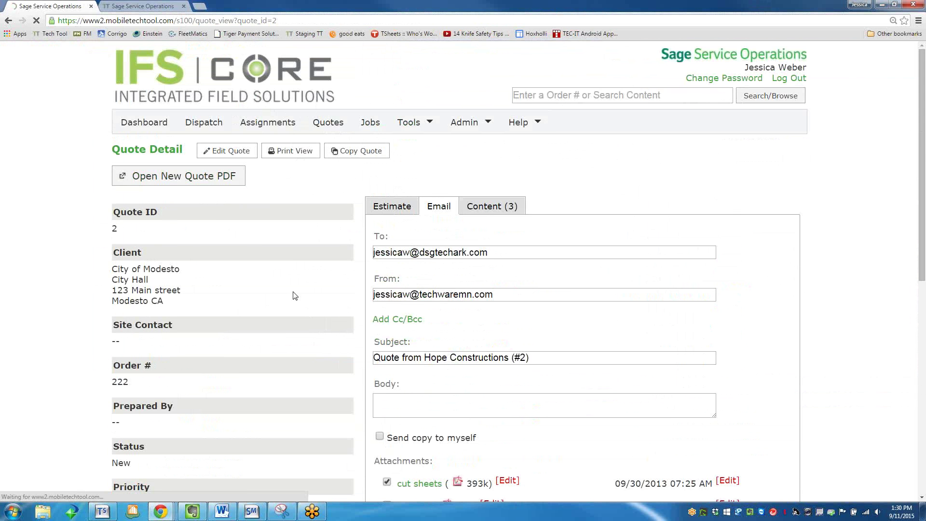
{"action": "scroll", "coordinate": [227, 310], "scroll_direction": "down", "scroll_amount": 2}
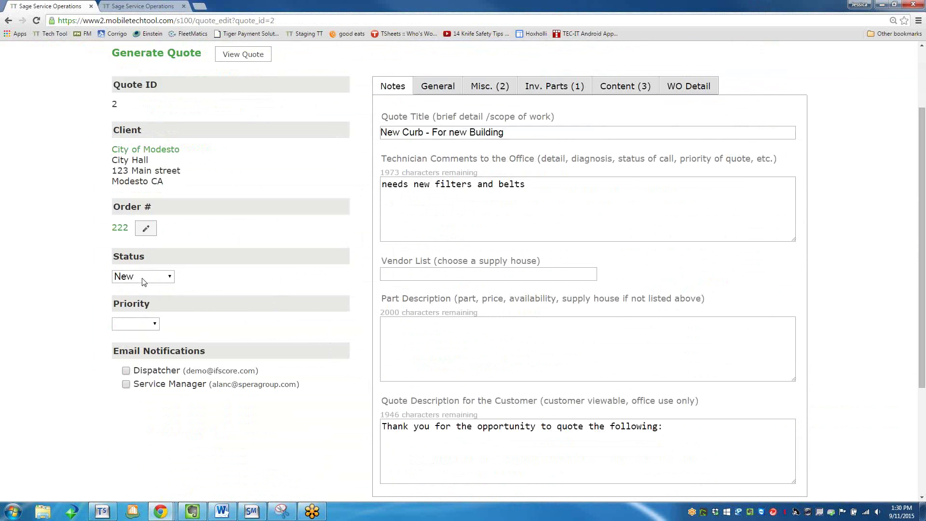
{"action": "left_click", "coordinate": [144, 278]}
{"action": "left_click", "coordinate": [134, 325]}
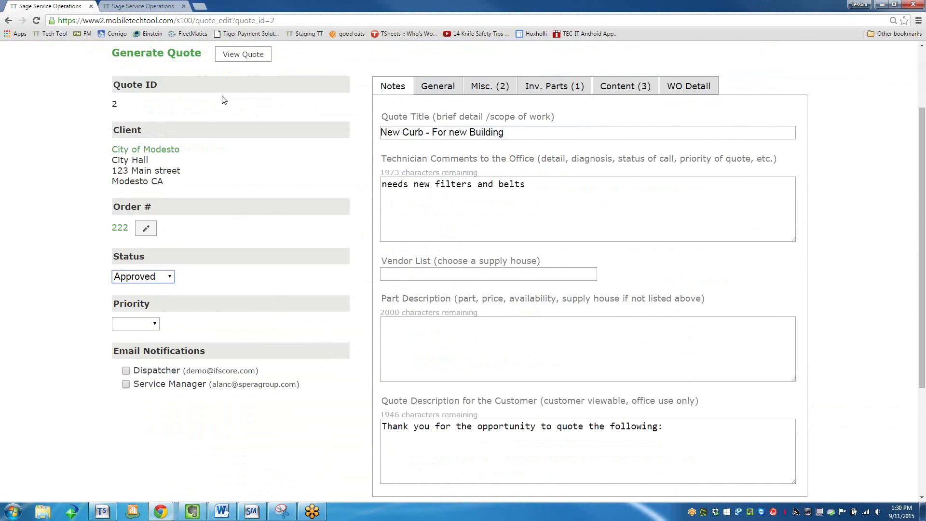
{"action": "scroll", "coordinate": [343, 369], "scroll_direction": "down", "scroll_amount": 4}
{"action": "left_click", "coordinate": [413, 343]}
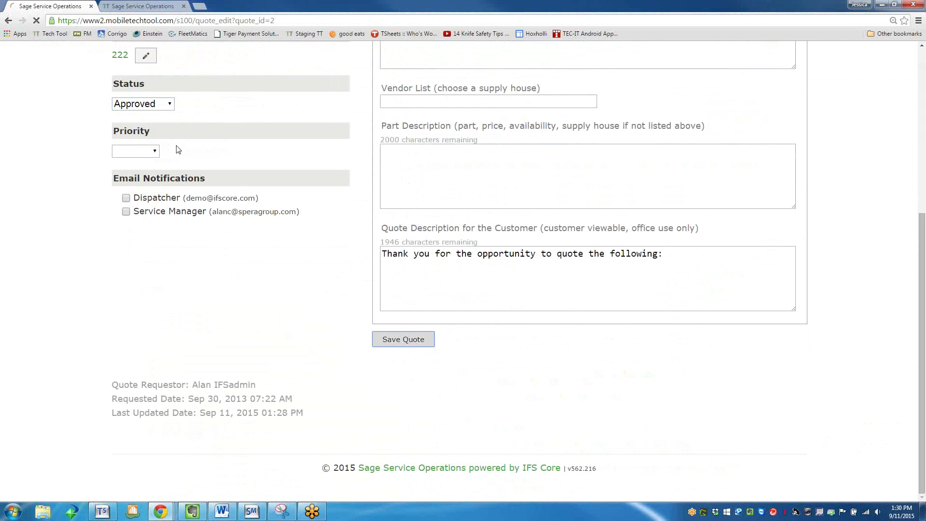
Make the Order # field editable and review the updated quote page.
{"action": "scroll", "coordinate": [148, 156], "scroll_direction": "down", "scroll_amount": 5}
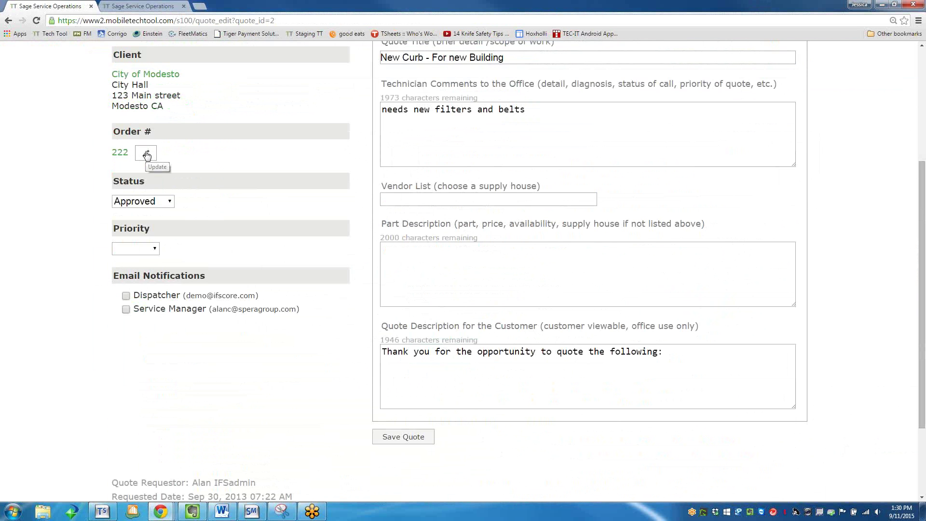
{"action": "left_click", "coordinate": [147, 156]}
{"action": "scroll", "coordinate": [236, 195], "scroll_direction": "up", "scroll_amount": 4}
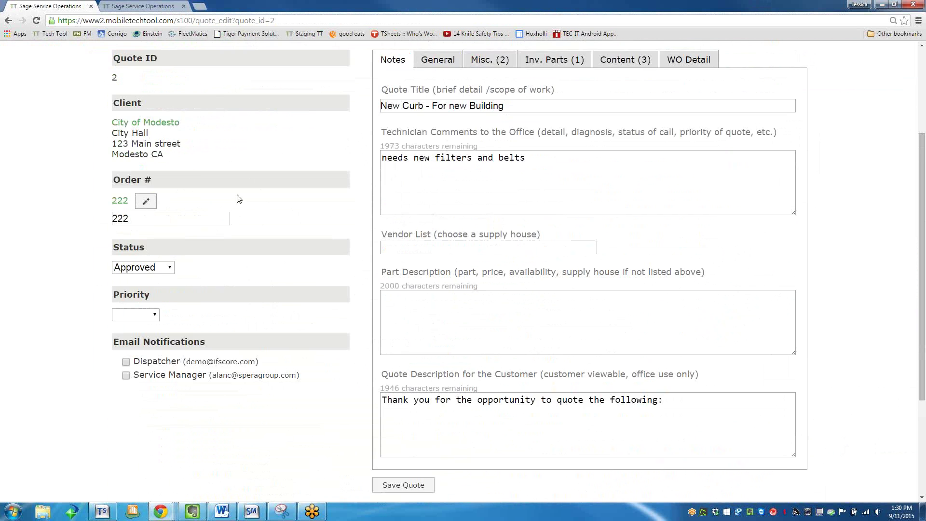
{"action": "scroll", "coordinate": [242, 181], "scroll_direction": "down", "scroll_amount": 5}
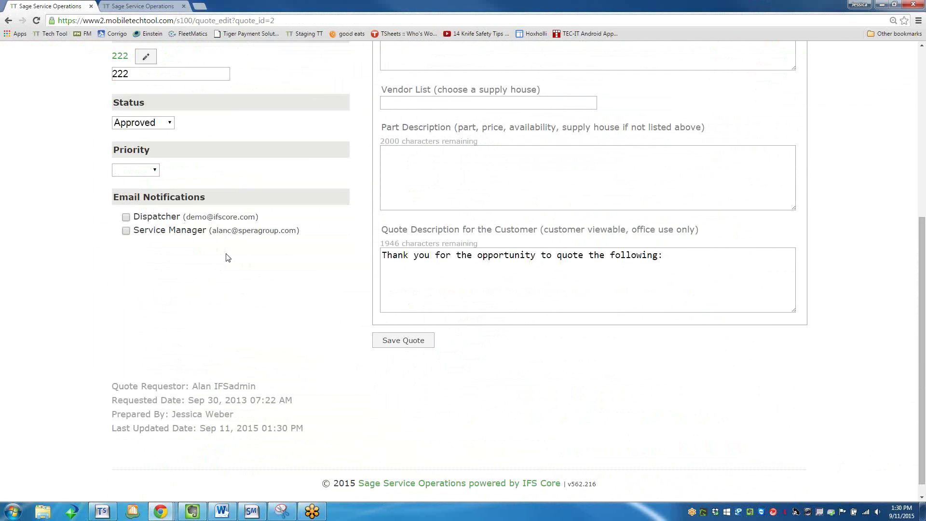
{"action": "scroll", "coordinate": [326, 244], "scroll_direction": "up", "scroll_amount": 5}
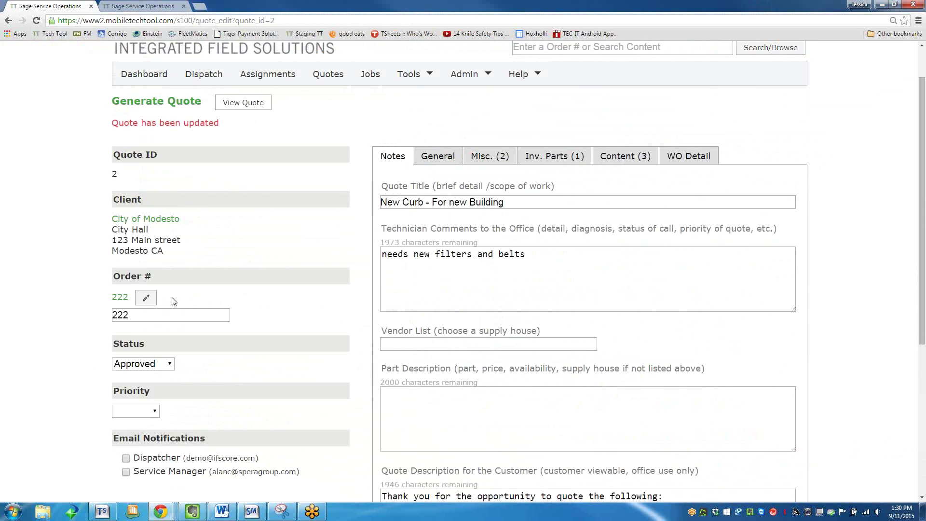
{"action": "scroll", "coordinate": [197, 378], "scroll_direction": "down", "scroll_amount": 5}
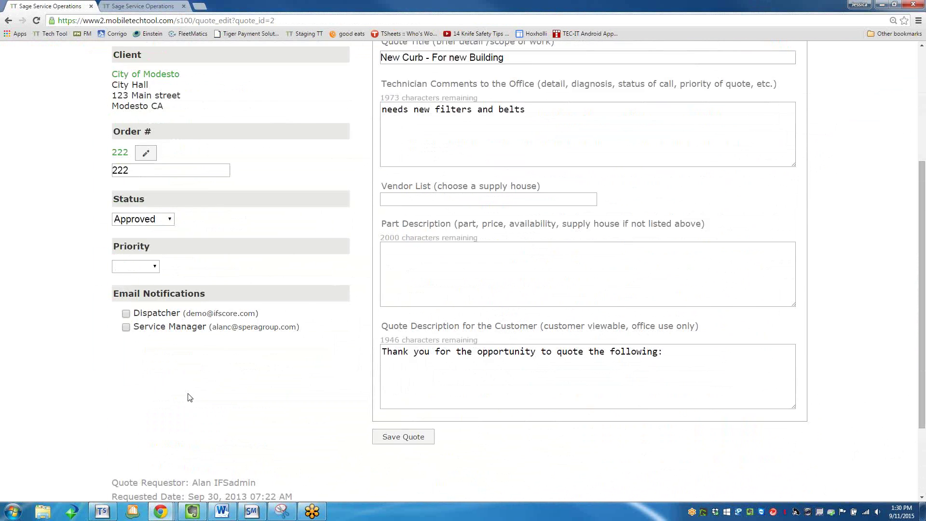
{"action": "scroll", "coordinate": [189, 398], "scroll_direction": "up", "scroll_amount": 6}
In the site settings' quote section, keep High Alert as the Default Work Order Priority.
{"action": "left_click", "coordinate": [463, 122]}
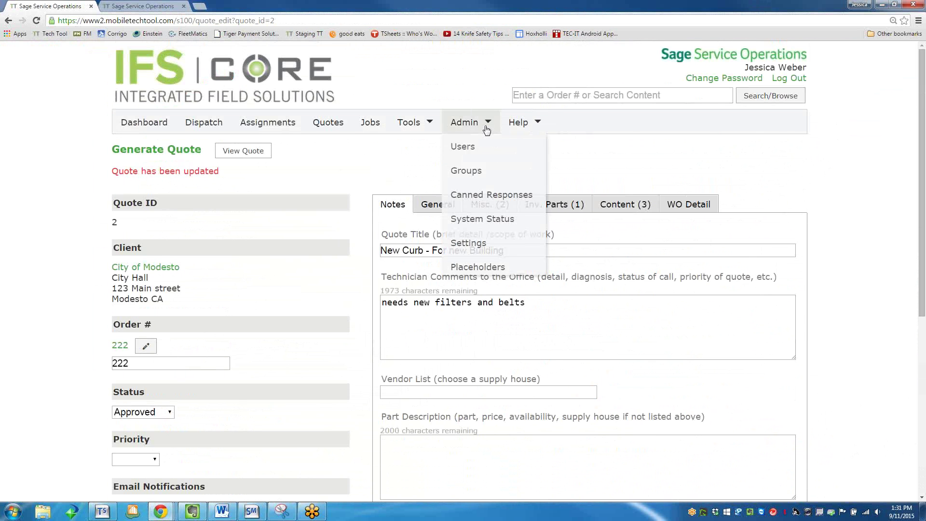
{"action": "left_click", "coordinate": [465, 243]}
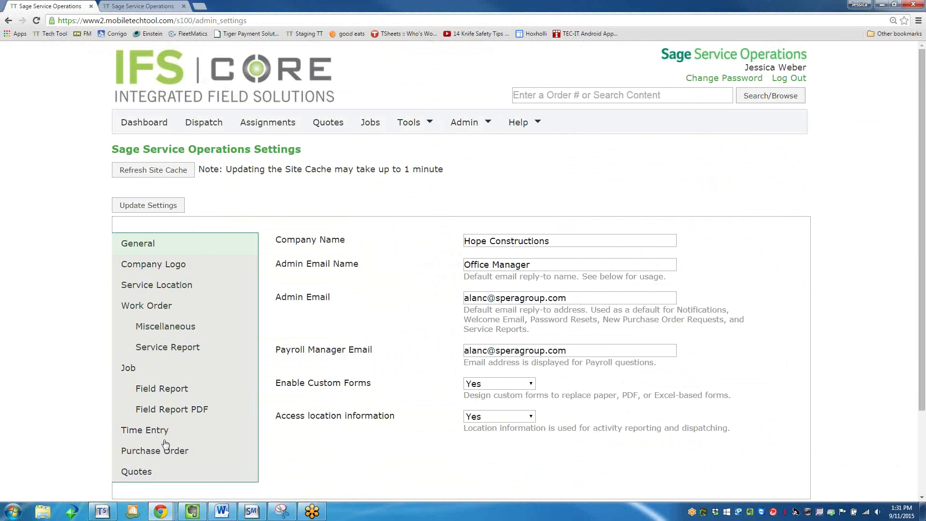
{"action": "left_click", "coordinate": [135, 474]}
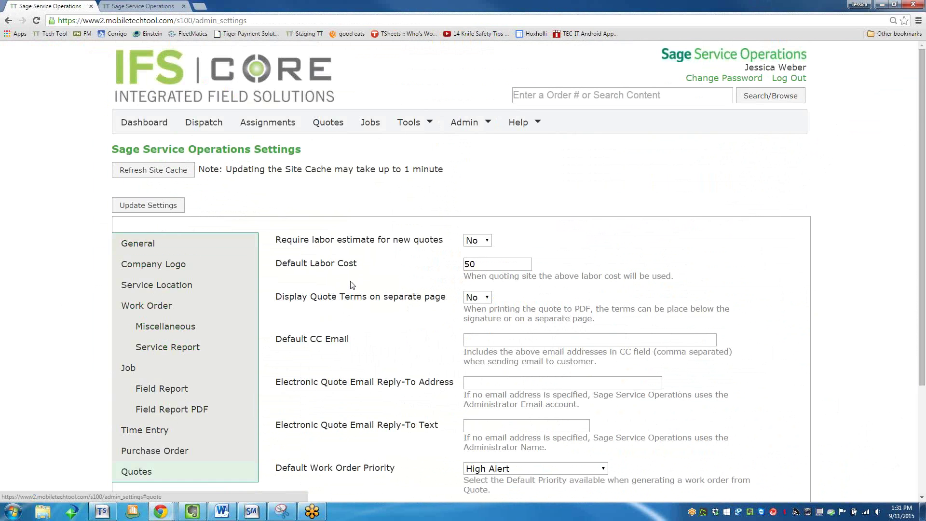
{"action": "scroll", "coordinate": [352, 285], "scroll_direction": "down", "scroll_amount": 2}
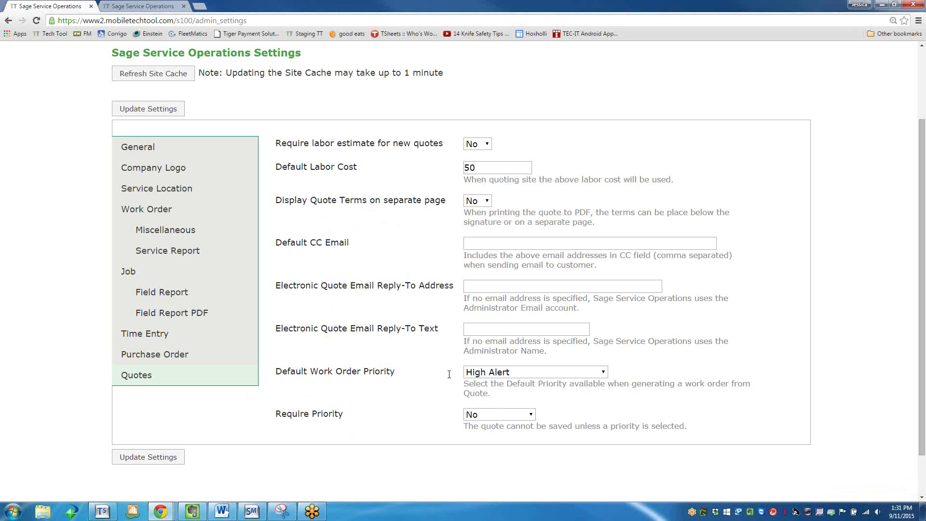
{"action": "left_click", "coordinate": [498, 375]}
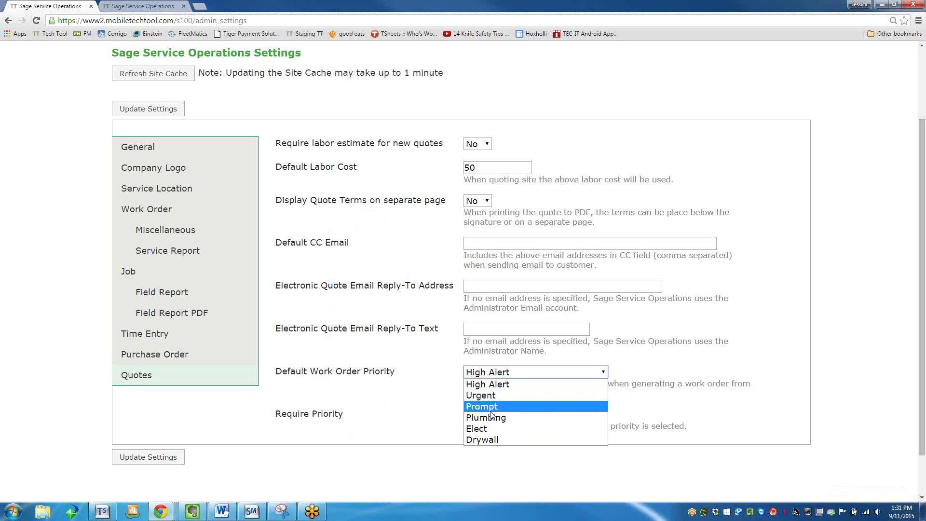
{"action": "left_click", "coordinate": [498, 375]}
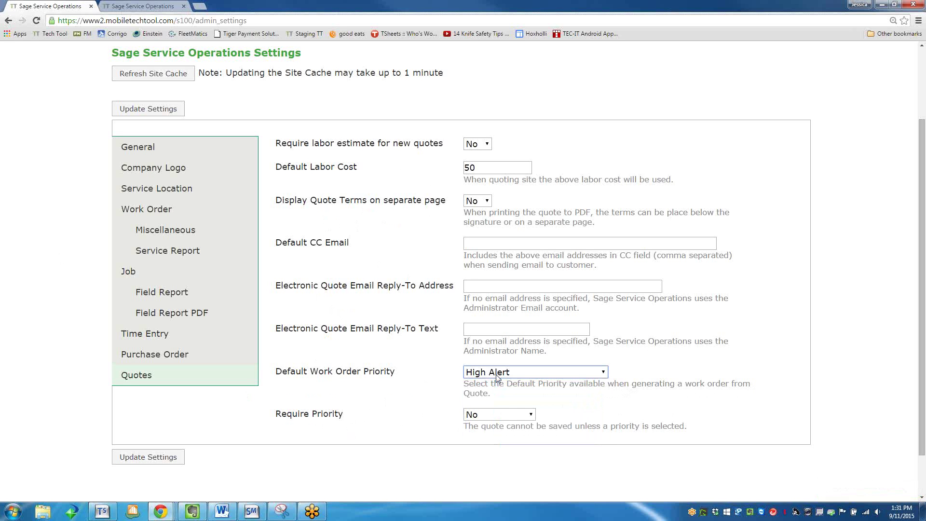
Review the Work Order settings, such as Default Type 1 - Resale, and save them.
{"action": "left_click", "coordinate": [149, 209]}
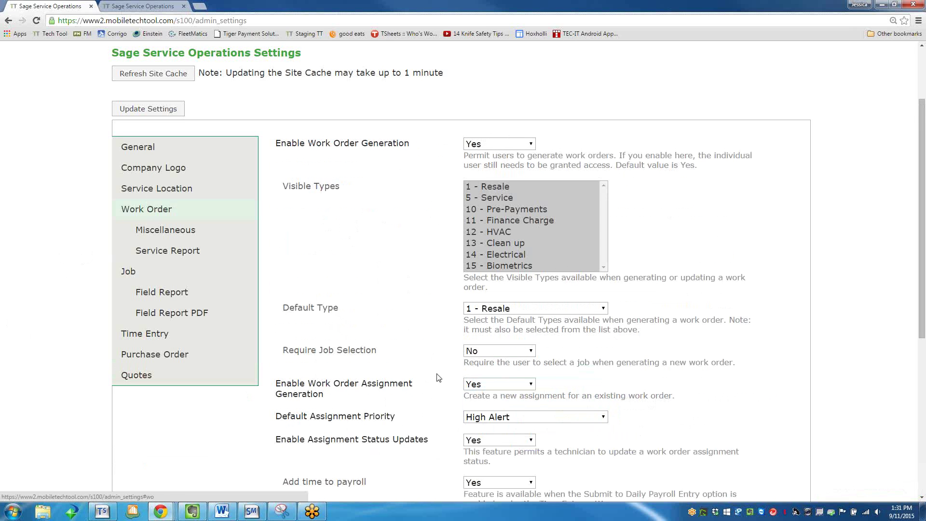
{"action": "scroll", "coordinate": [438, 377], "scroll_direction": "down", "scroll_amount": 2}
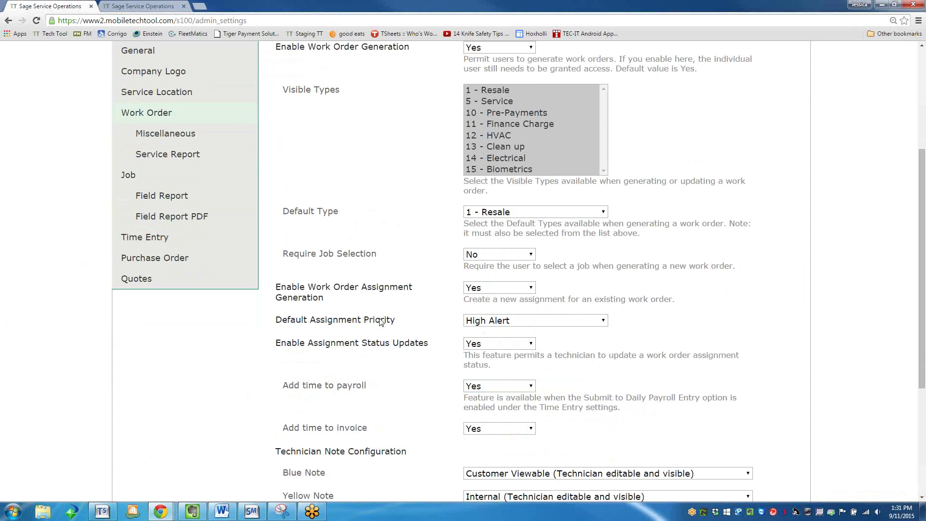
{"action": "scroll", "coordinate": [448, 355], "scroll_direction": "down", "scroll_amount": 3}
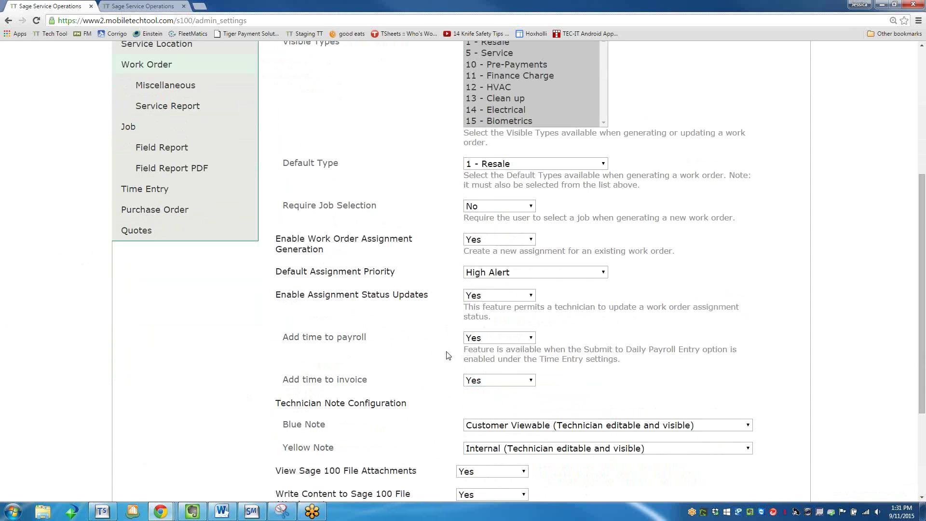
{"action": "left_click", "coordinate": [130, 466]}
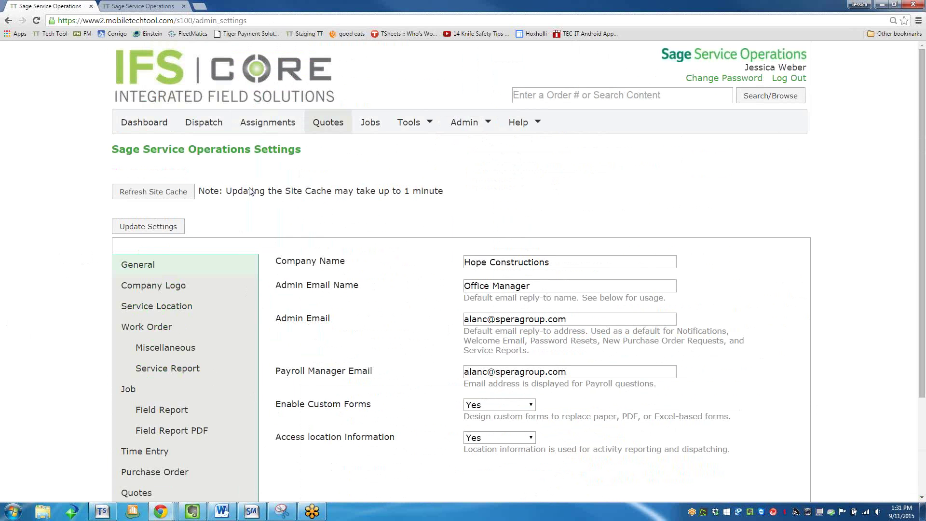
Filter the quote list by the search term 2.
{"action": "left_click", "coordinate": [331, 123]}
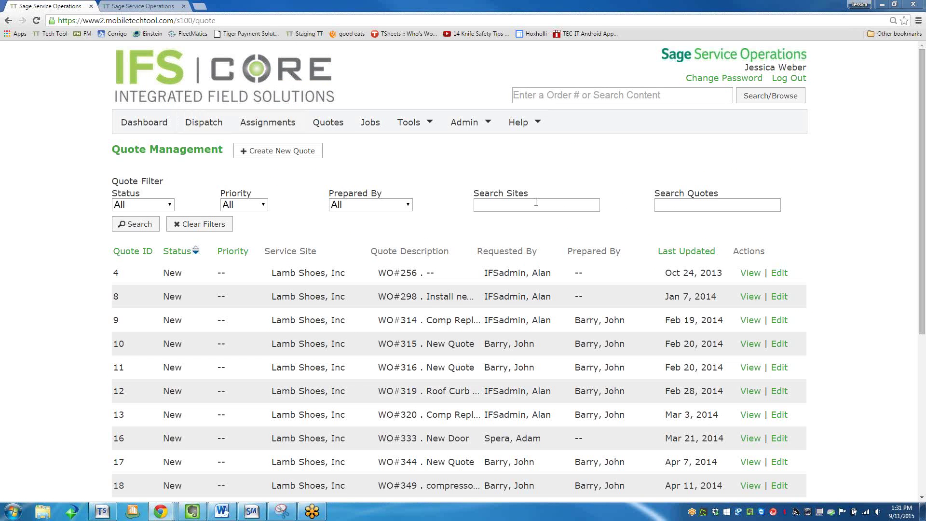
{"action": "left_click", "coordinate": [593, 204]}
{"action": "left_click", "coordinate": [671, 204]}
{"action": "type", "text": "2"}
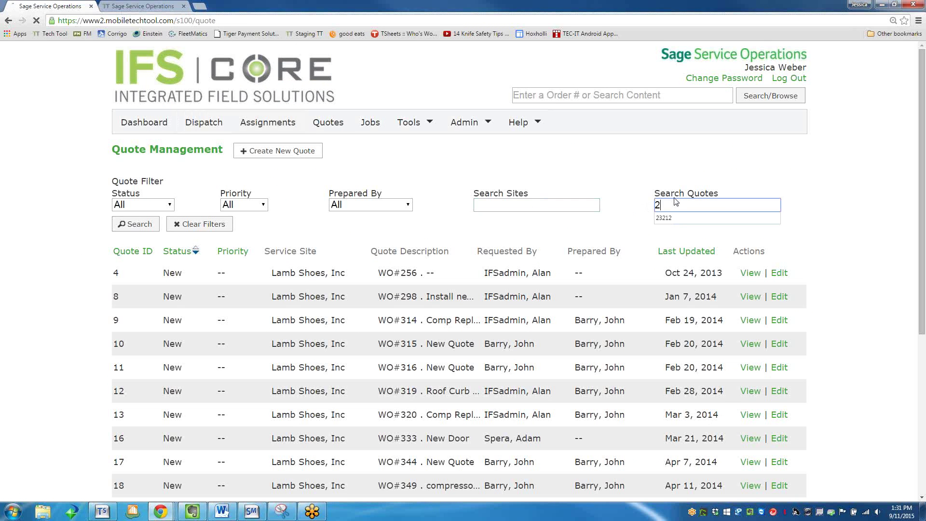
{"action": "left_click", "coordinate": [135, 224]}
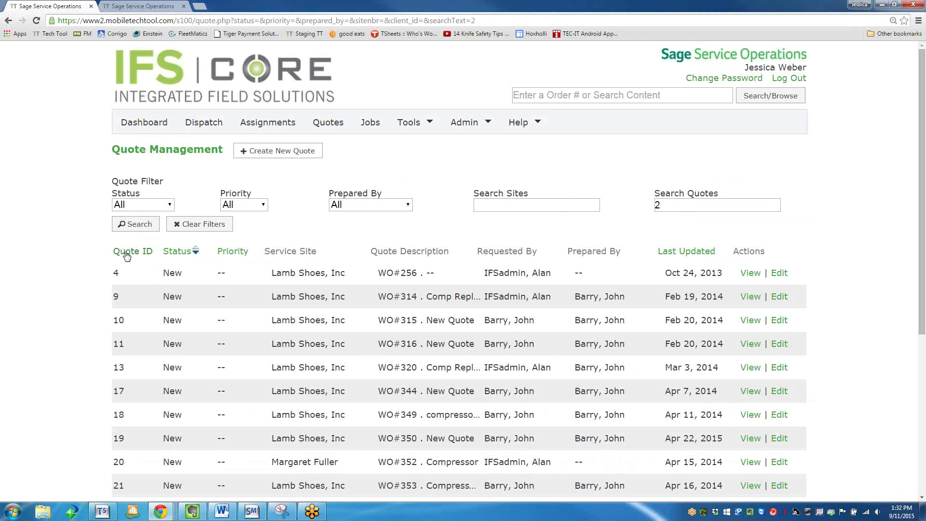
Sort the results by Quote ID and open quote 2 for editing.
{"action": "left_click", "coordinate": [127, 256]}
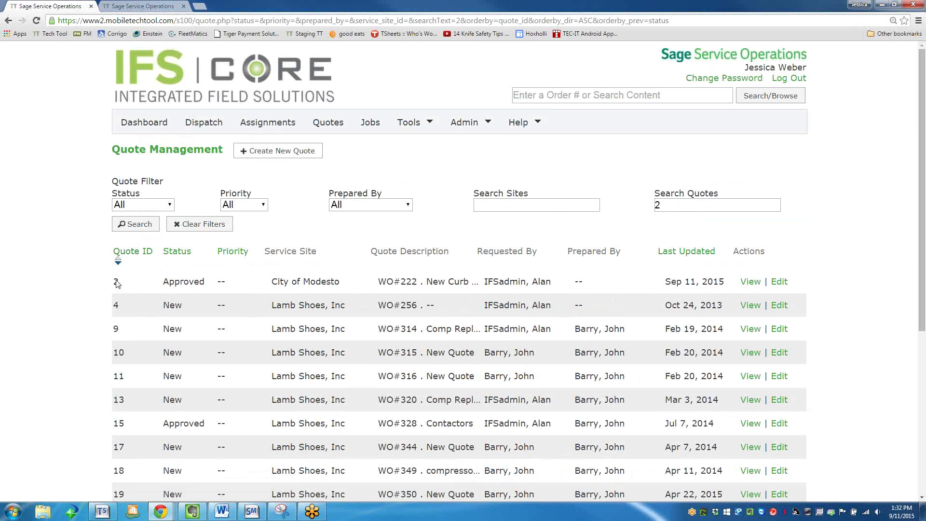
{"action": "left_click", "coordinate": [779, 282]}
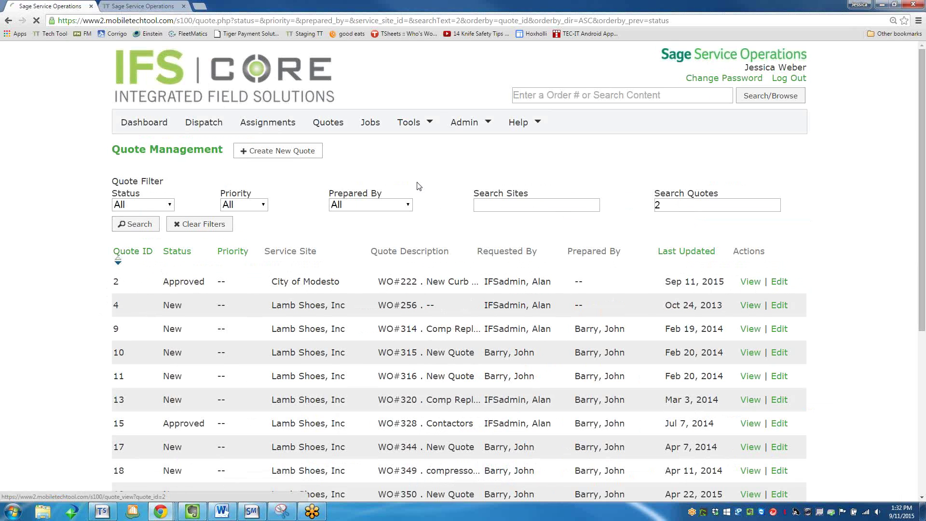
{"action": "left_click", "coordinate": [423, 130]}
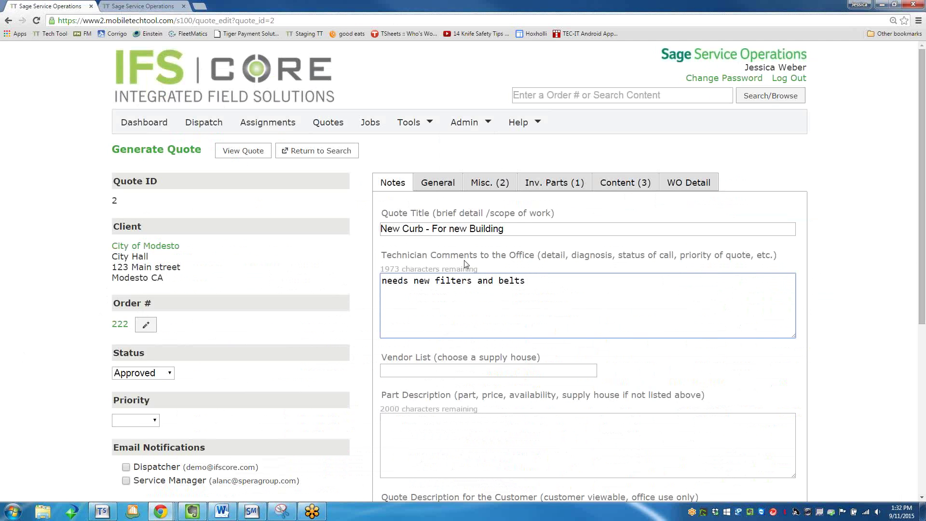
Review quote 2's general details, technician comments, and labor and contact information.
{"action": "scroll", "coordinate": [464, 260], "scroll_direction": "down", "scroll_amount": 5}
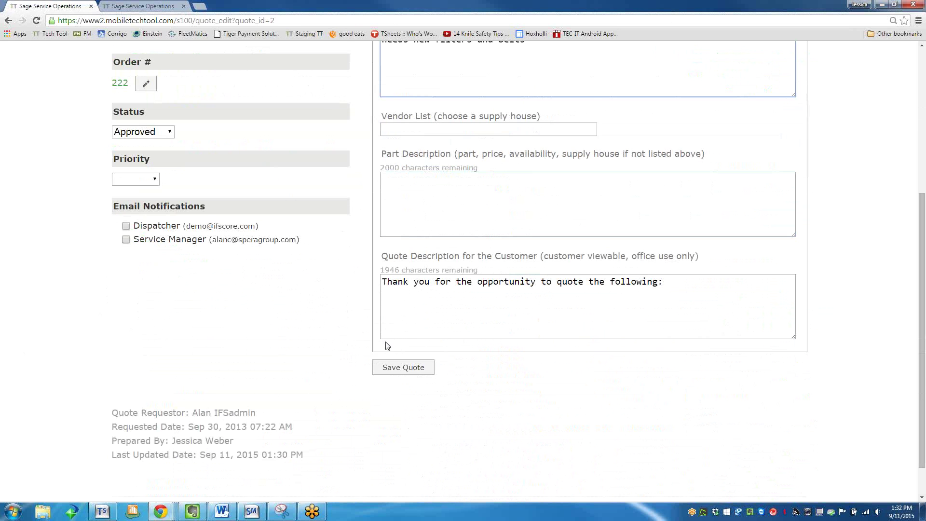
{"action": "scroll", "coordinate": [376, 328], "scroll_direction": "up", "scroll_amount": 1}
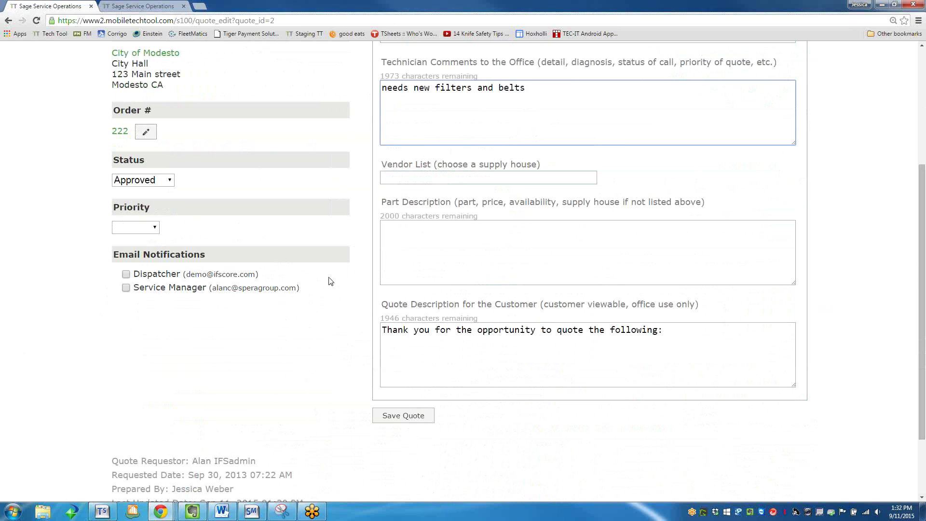
{"action": "left_click", "coordinate": [149, 239]}
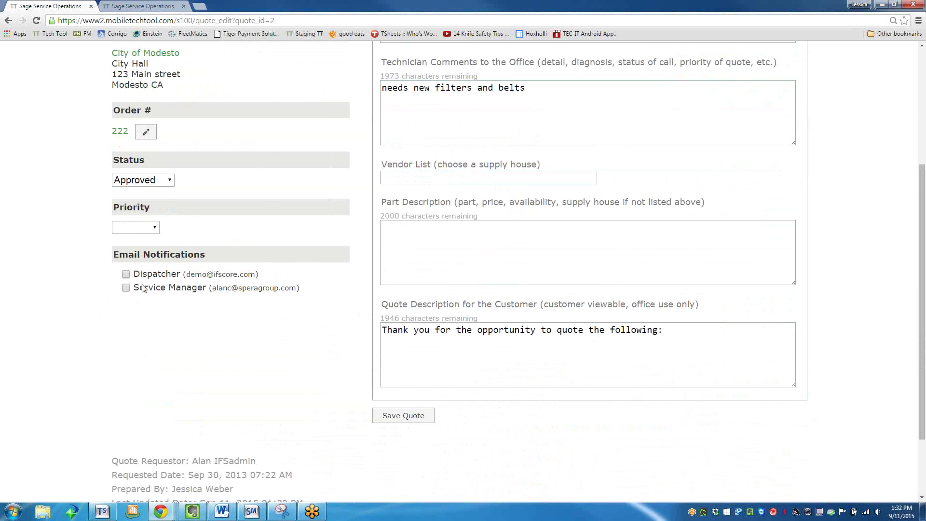
{"action": "scroll", "coordinate": [166, 368], "scroll_direction": "down", "scroll_amount": 1}
{"action": "scroll", "coordinate": [165, 368], "scroll_direction": "up", "scroll_amount": 5}
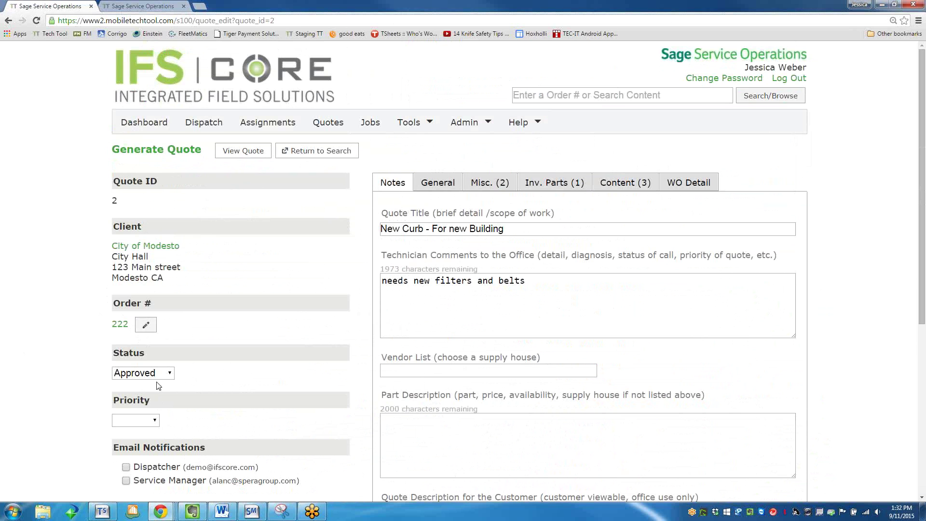
{"action": "left_click", "coordinate": [452, 185]}
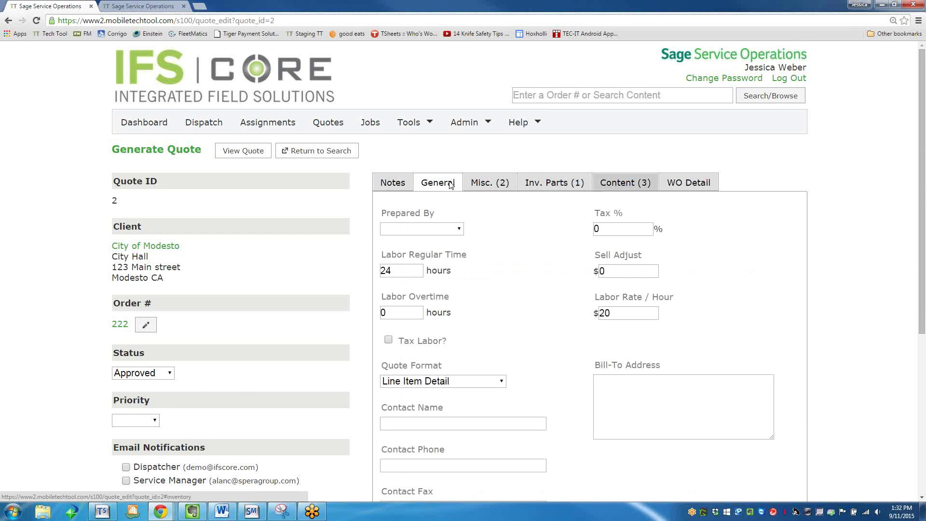
{"action": "scroll", "coordinate": [587, 470], "scroll_direction": "down", "scroll_amount": 4}
{"action": "scroll", "coordinate": [587, 471], "scroll_direction": "up", "scroll_amount": 4}
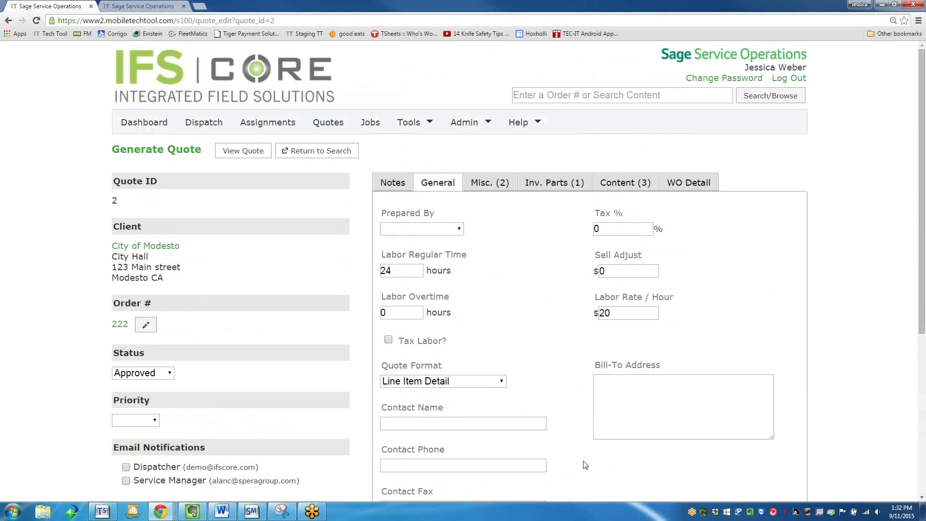
Look through the quote's Misc. parts, Inv. Parts and Notes sections.
{"action": "left_click", "coordinate": [483, 184]}
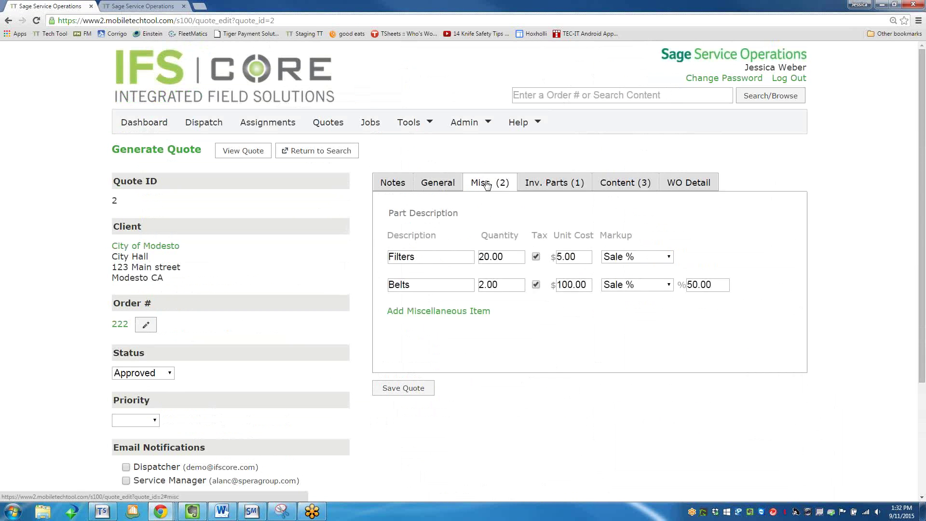
{"action": "left_click", "coordinate": [545, 188]}
{"action": "left_click", "coordinate": [394, 184]}
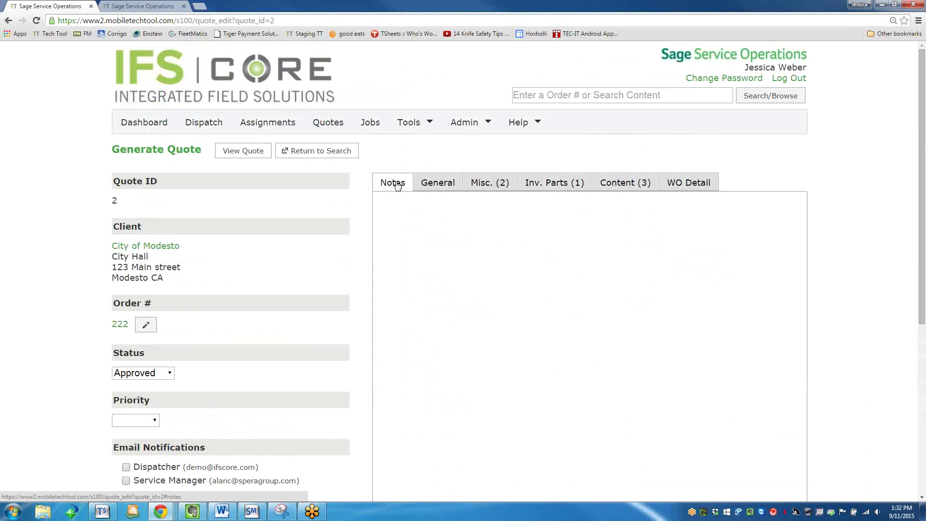
{"action": "scroll", "coordinate": [460, 351], "scroll_direction": "down", "scroll_amount": 3}
{"action": "scroll", "coordinate": [454, 337], "scroll_direction": "up", "scroll_amount": 3}
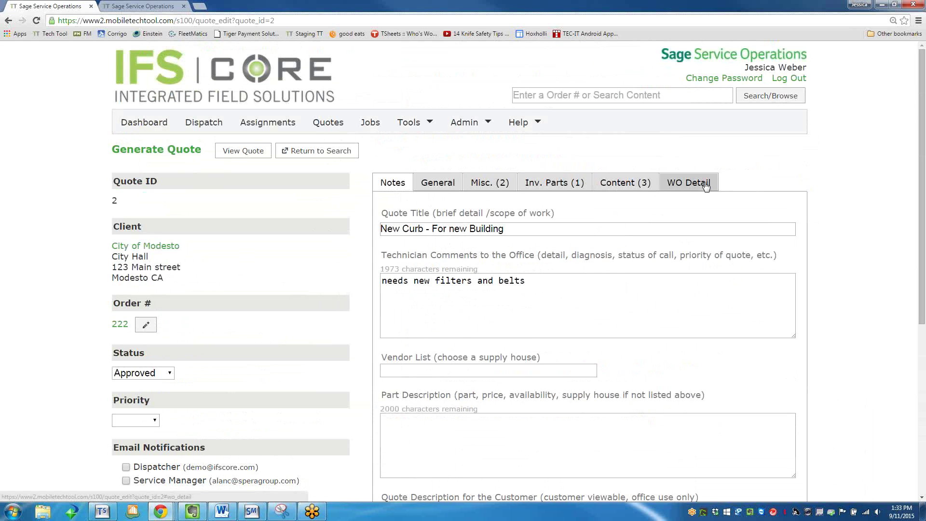
View linked work order 222 at City Hall, described 'Resale of equipments'.
{"action": "left_click", "coordinate": [688, 183]}
{"action": "scroll", "coordinate": [613, 240], "scroll_direction": "down", "scroll_amount": 13}
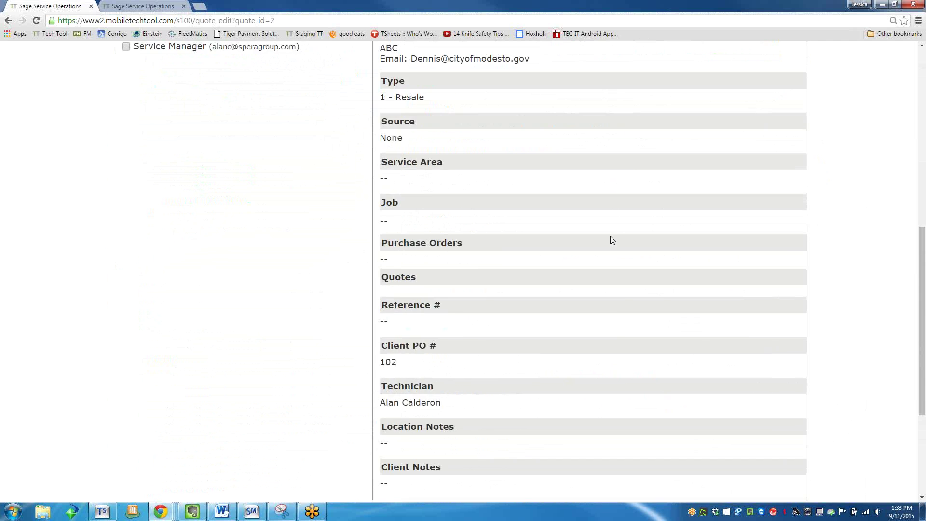
{"action": "scroll", "coordinate": [613, 241], "scroll_direction": "up", "scroll_amount": 8}
{"action": "scroll", "coordinate": [626, 247], "scroll_direction": "up", "scroll_amount": 5}
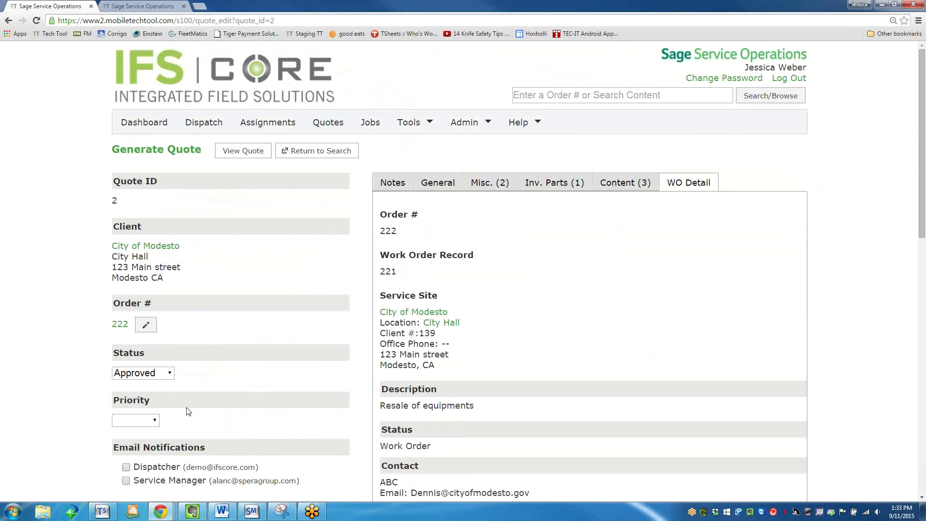
{"action": "scroll", "coordinate": [191, 399], "scroll_direction": "down", "scroll_amount": 9}
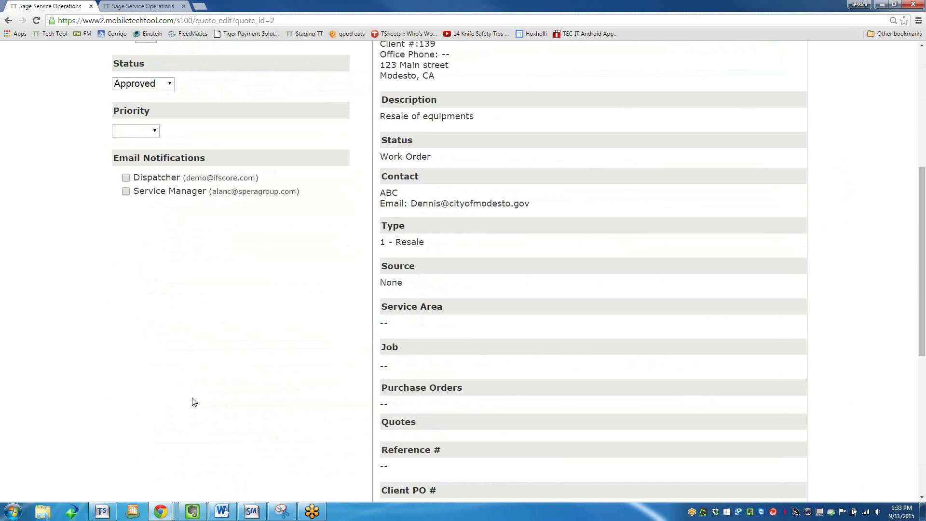
{"action": "scroll", "coordinate": [197, 415], "scroll_direction": "up", "scroll_amount": 9}
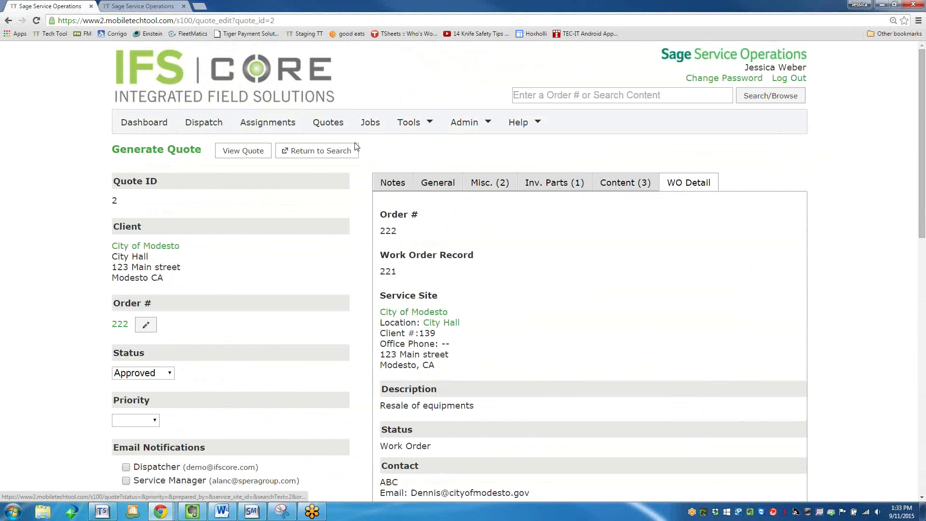
Start a new work order with status Work Order, type 1 - Resale and High Alert priority.
{"action": "left_click", "coordinate": [267, 127]}
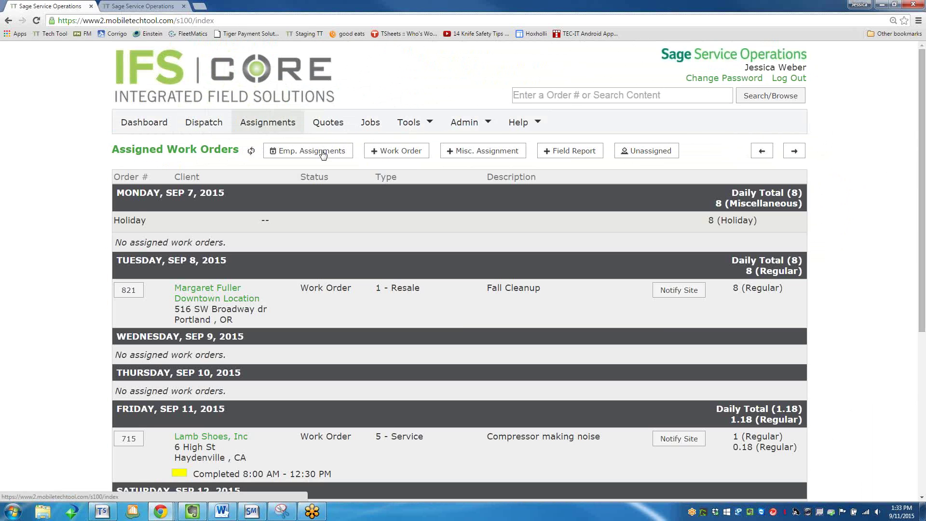
{"action": "left_click", "coordinate": [408, 154]}
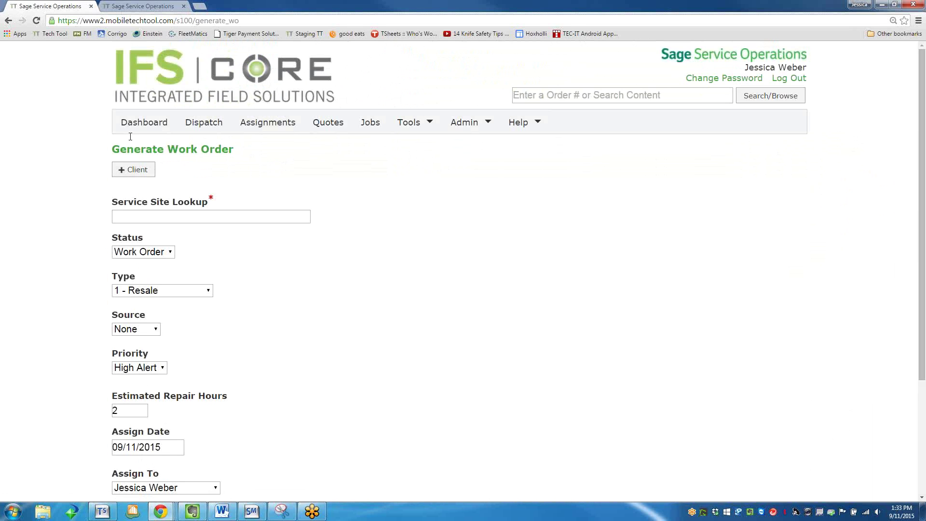
{"action": "left_click", "coordinate": [157, 253]}
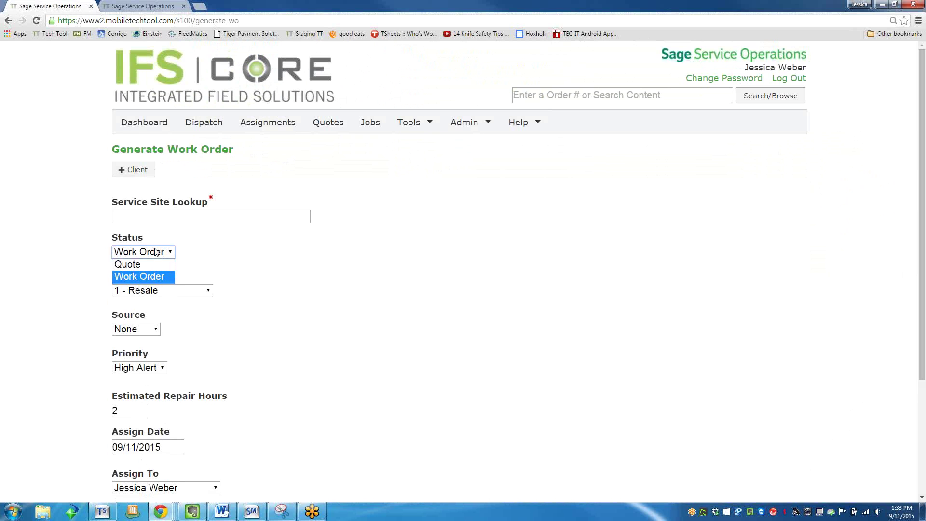
{"action": "left_click", "coordinate": [153, 276]}
{"action": "left_click", "coordinate": [153, 254]}
{"action": "left_click", "coordinate": [153, 254]}
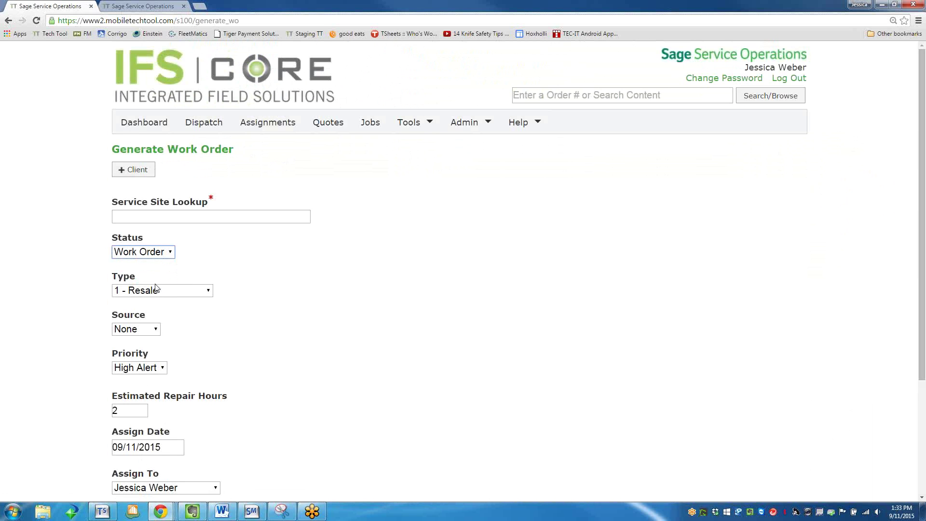
{"action": "left_click", "coordinate": [158, 290]}
{"action": "left_click", "coordinate": [156, 312]}
{"action": "left_click", "coordinate": [146, 367]}
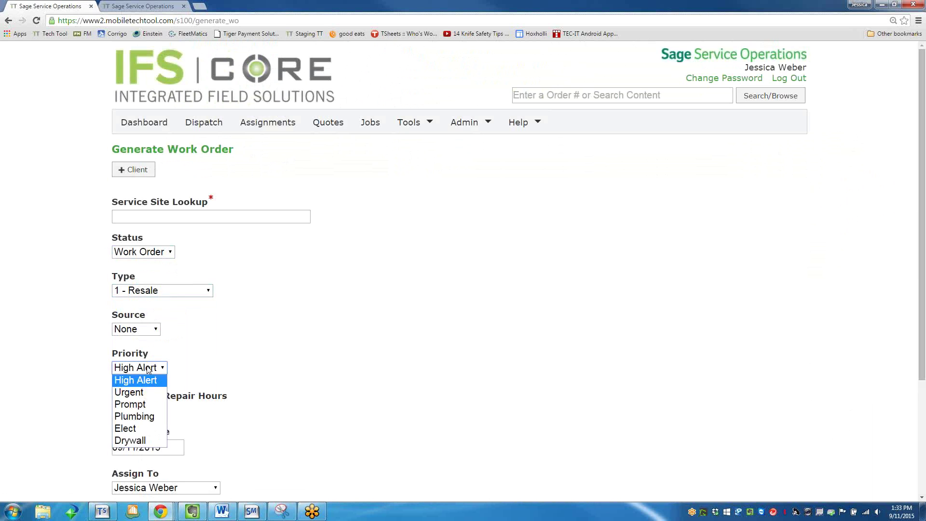
{"action": "left_click", "coordinate": [142, 380]}
Discard the unfinished work order after trying its description and service site fields.
{"action": "scroll", "coordinate": [219, 380], "scroll_direction": "down", "scroll_amount": 2}
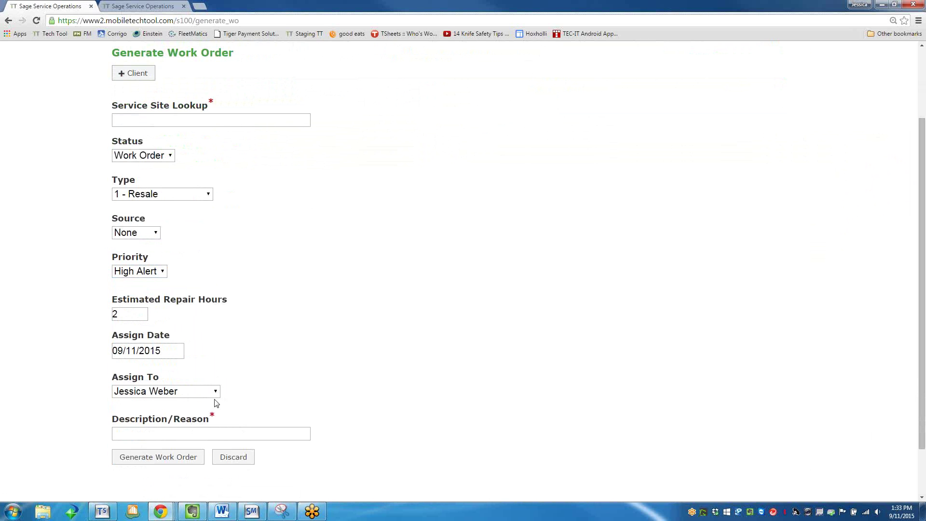
{"action": "left_click", "coordinate": [177, 432]}
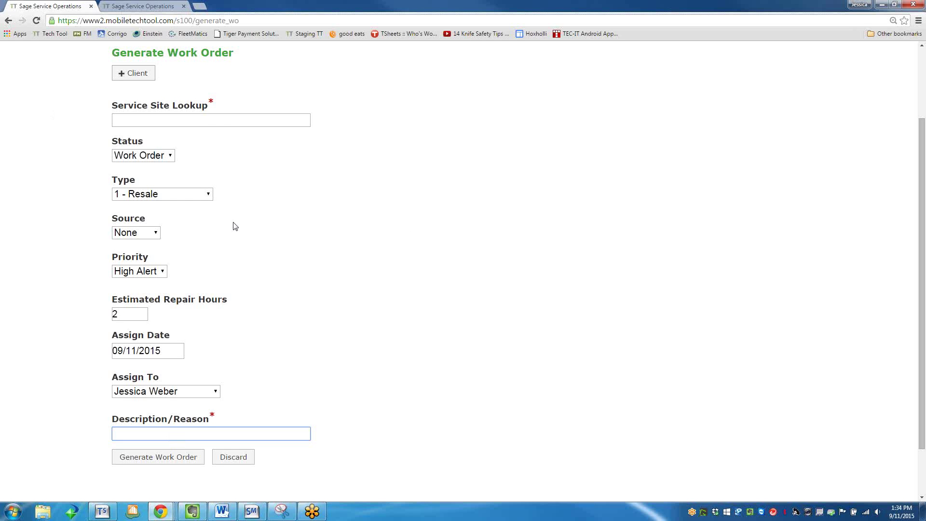
{"action": "left_click", "coordinate": [216, 120]}
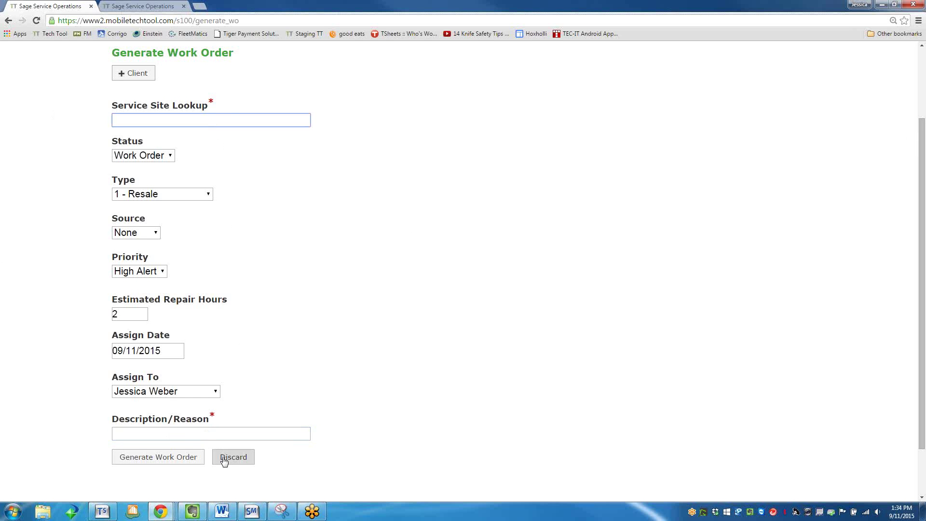
{"action": "scroll", "coordinate": [224, 461], "scroll_direction": "up", "scroll_amount": 2}
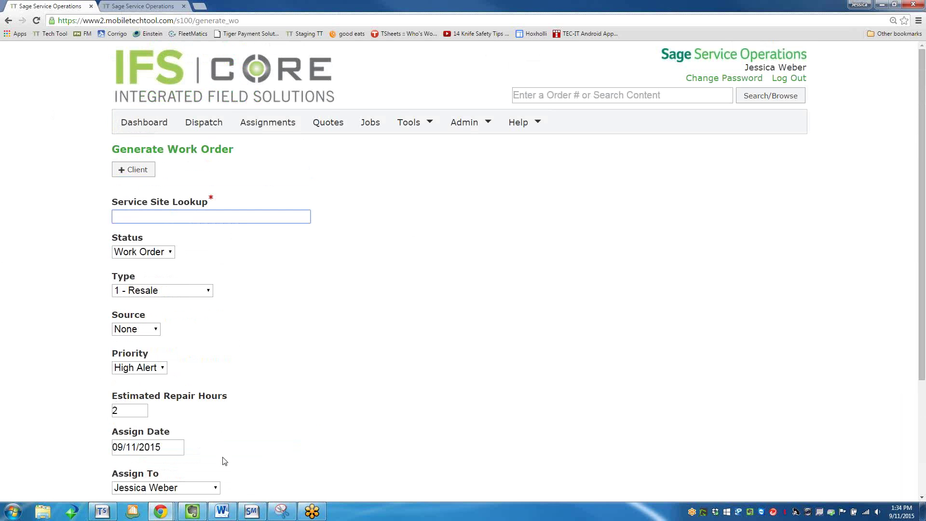
{"action": "scroll", "coordinate": [224, 461], "scroll_direction": "down", "scroll_amount": 3}
{"action": "left_click", "coordinate": [235, 411]}
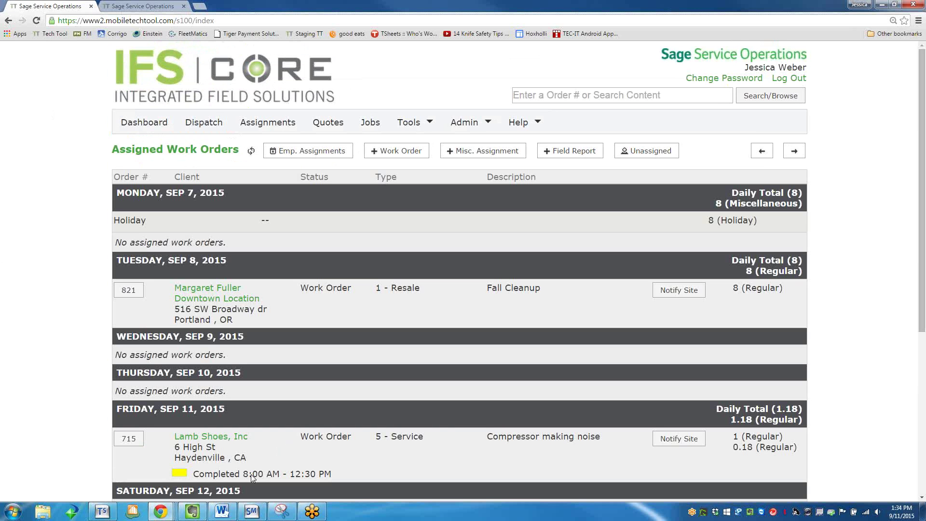
Search the quotes for the 'lamb' service site, then switch to the Dispatch Board.
{"action": "left_click", "coordinate": [323, 127]}
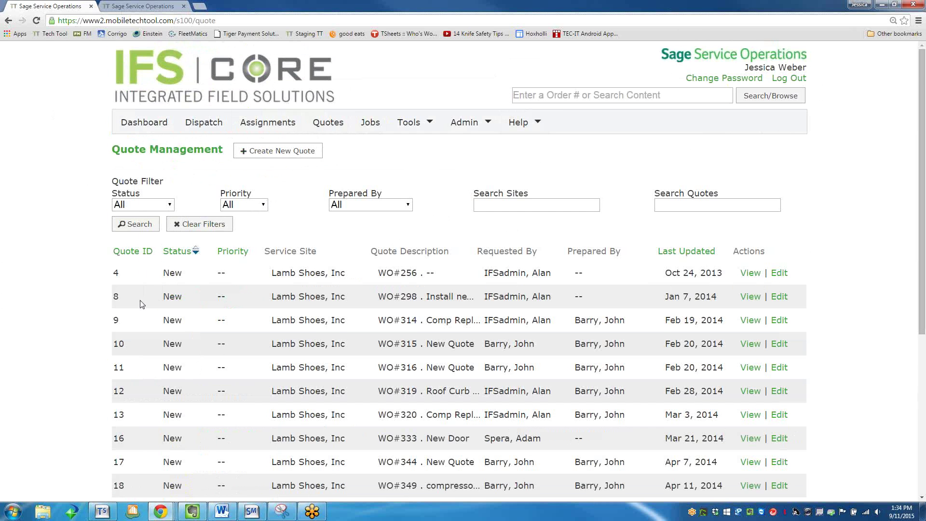
{"action": "scroll", "coordinate": [141, 304], "scroll_direction": "down", "scroll_amount": 5}
{"action": "scroll", "coordinate": [176, 310], "scroll_direction": "up", "scroll_amount": 5}
{"action": "left_click", "coordinate": [503, 205]}
{"action": "type", "text": "lamb"}
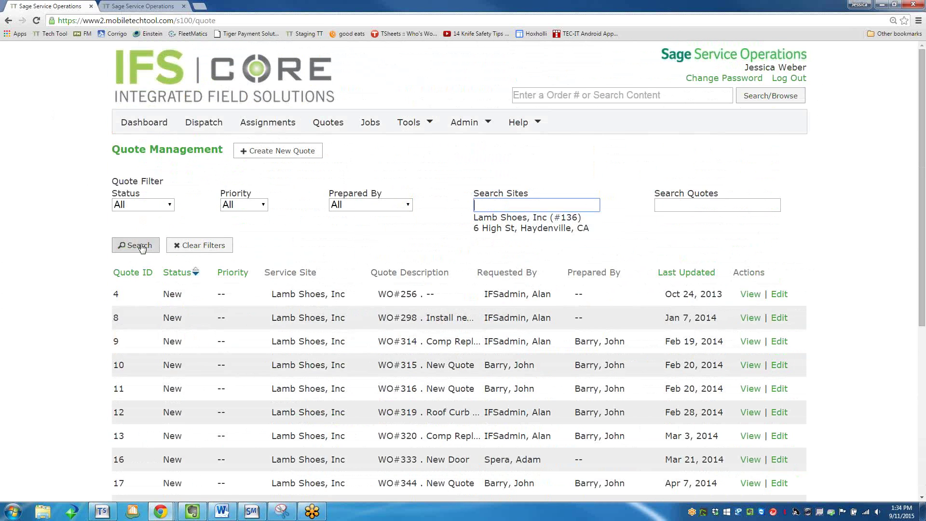
{"action": "left_click", "coordinate": [135, 224]}
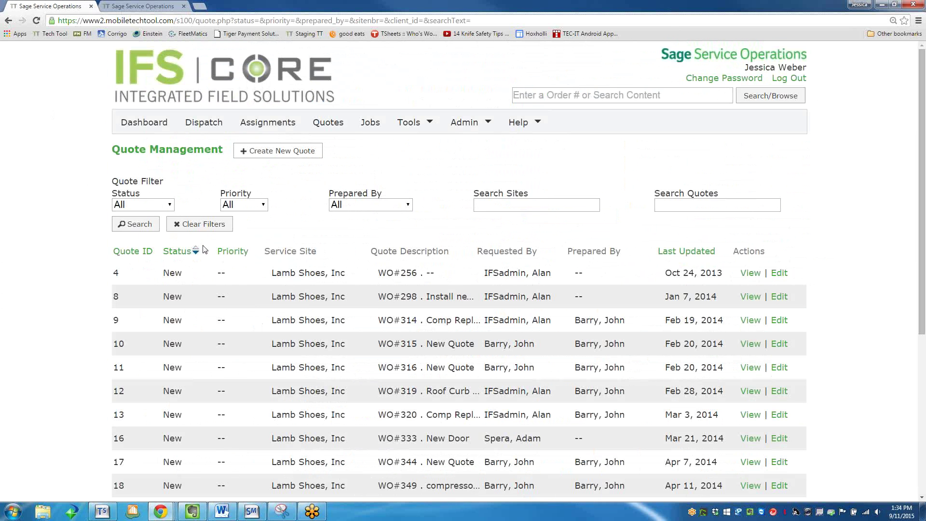
{"action": "mouse_move", "coordinate": [282, 510]}
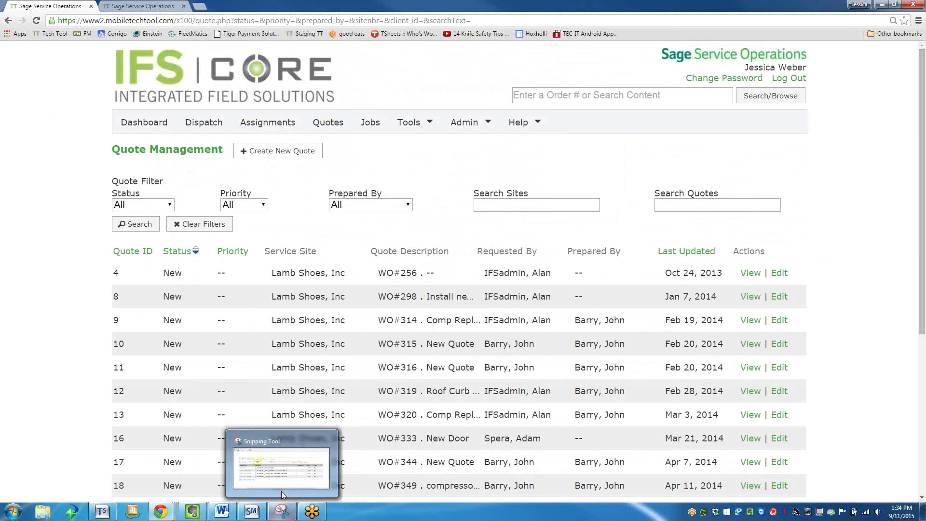
{"action": "left_click", "coordinate": [738, 203]}
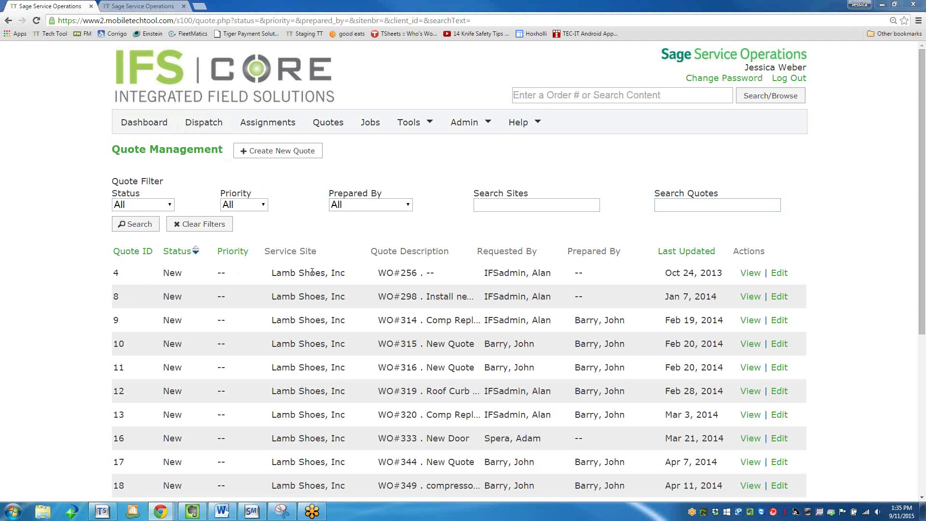
{"action": "left_click", "coordinate": [204, 122]}
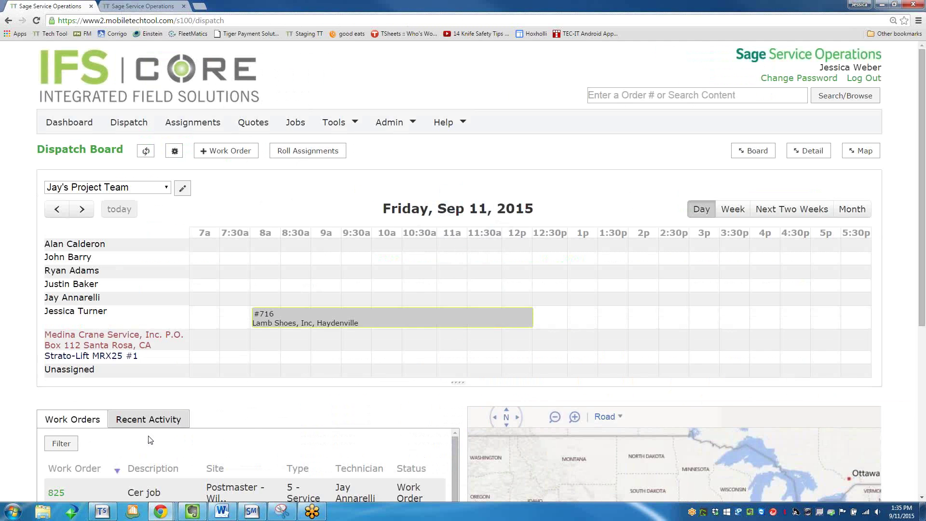
Open the Downtown Location client site, check its Content topics, and go back.
{"action": "scroll", "coordinate": [149, 434], "scroll_direction": "down", "scroll_amount": 1}
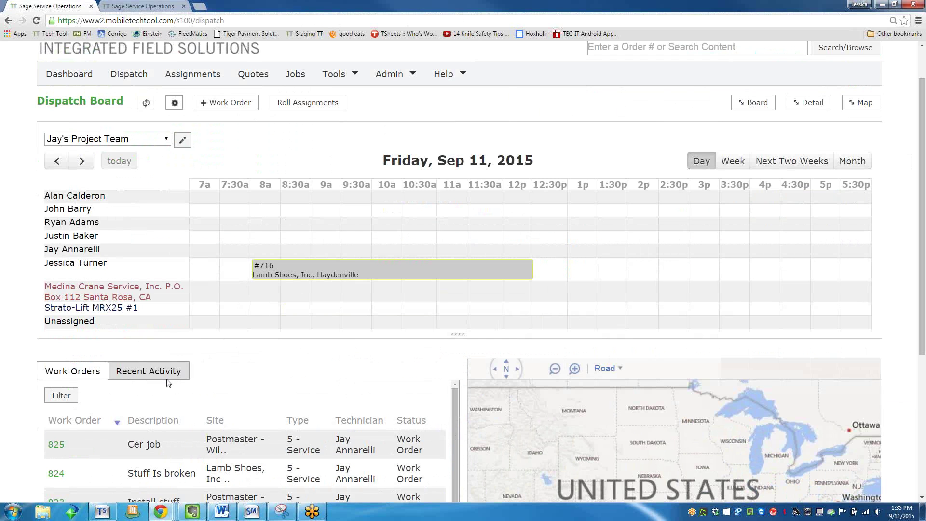
{"action": "left_click", "coordinate": [197, 73]}
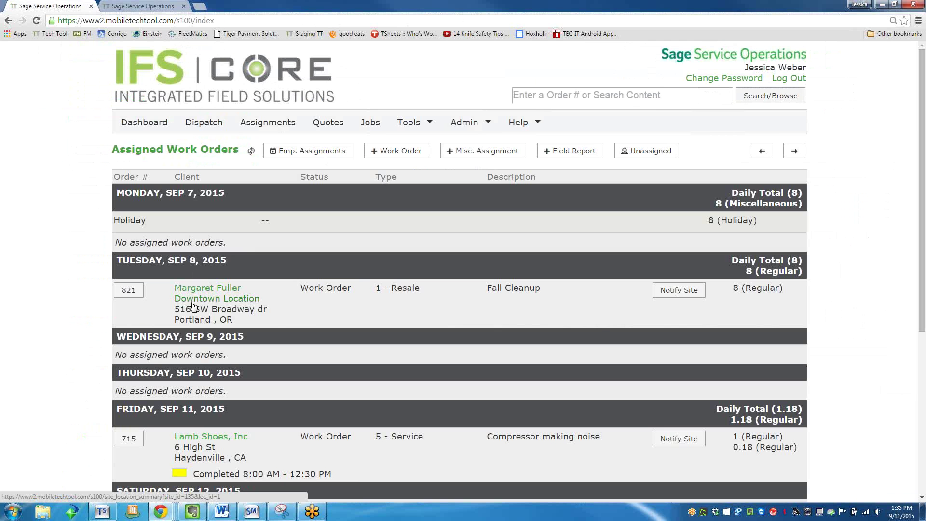
{"action": "left_click", "coordinate": [192, 291]}
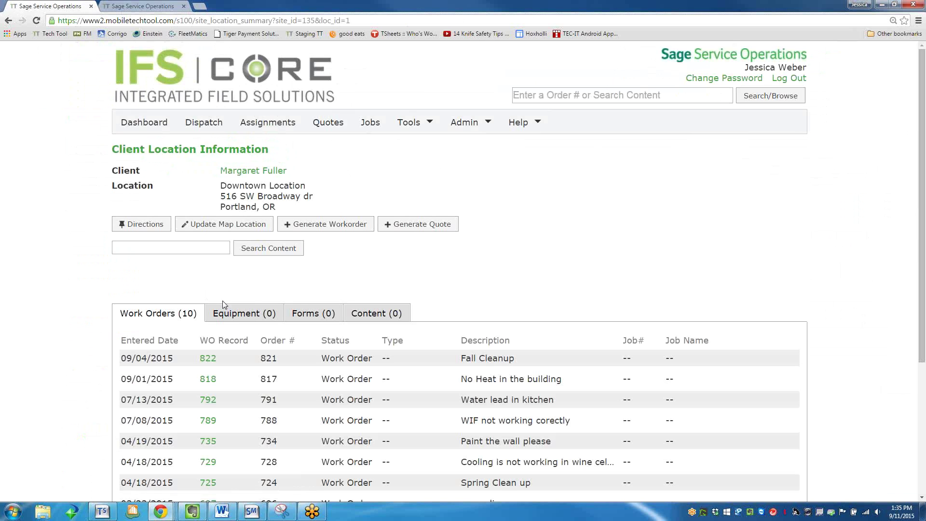
{"action": "left_click", "coordinate": [376, 314]}
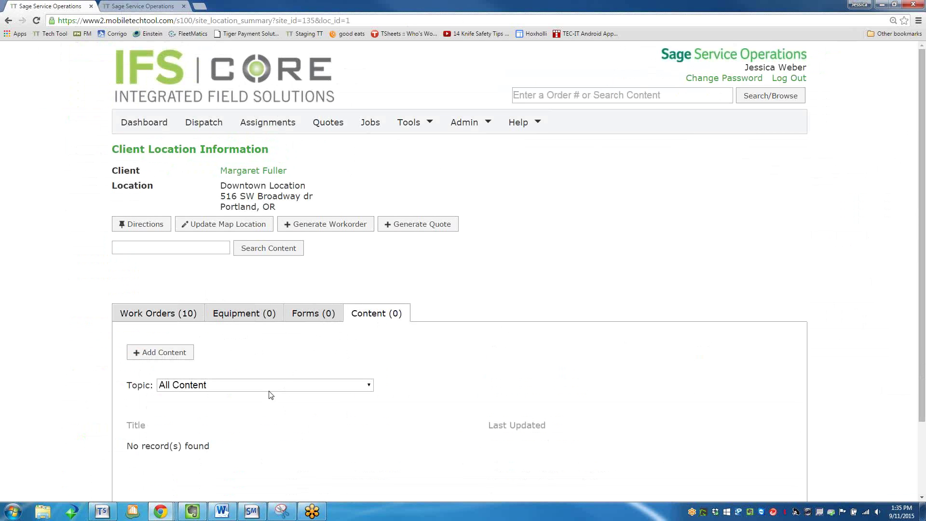
{"action": "left_click", "coordinate": [270, 391]}
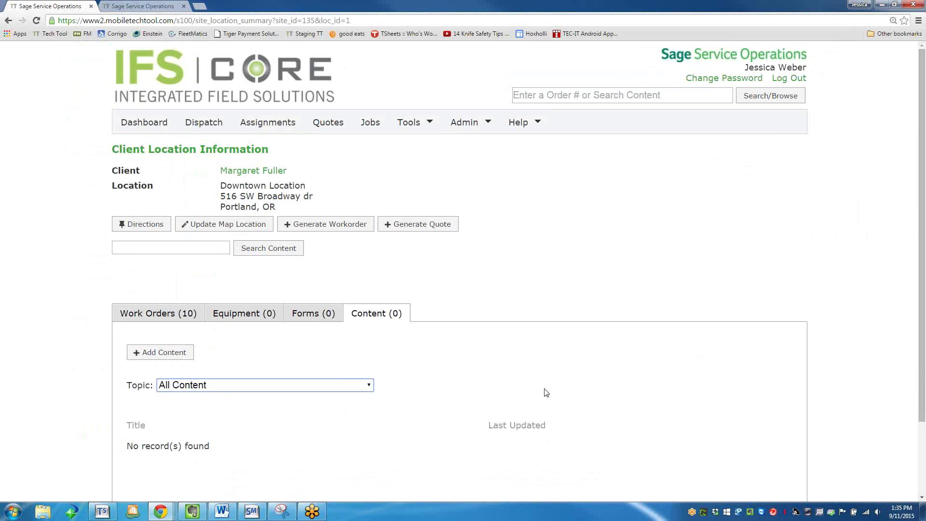
{"action": "scroll", "coordinate": [534, 378], "scroll_direction": "down", "scroll_amount": 2}
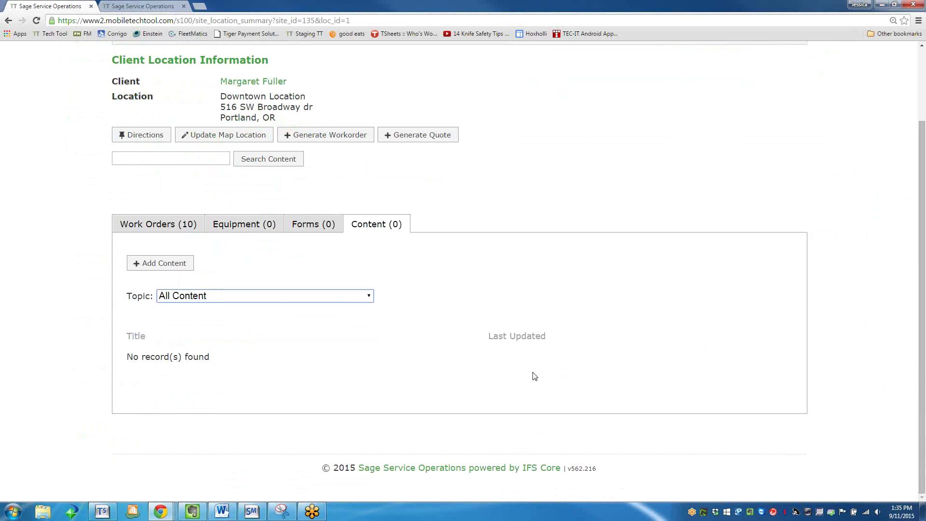
{"action": "scroll", "coordinate": [534, 376], "scroll_direction": "up", "scroll_amount": 2}
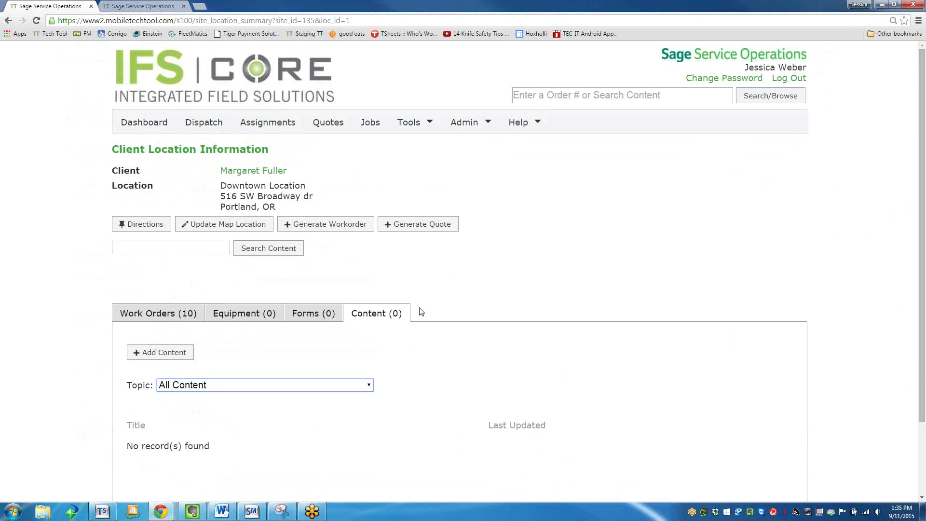
{"action": "left_click", "coordinate": [8, 20]}
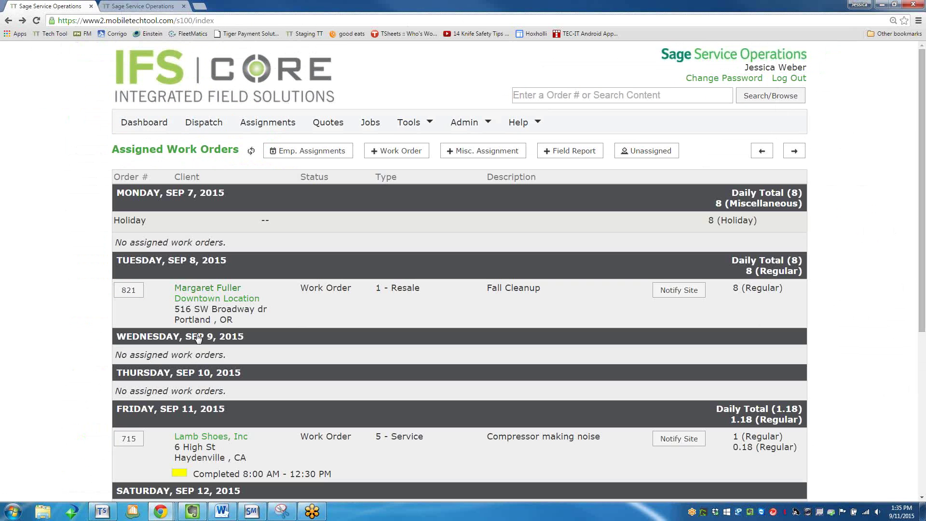
Open the Lamb Shoes, Inc client and scroll through its Quotes (103) tab.
{"action": "left_click", "coordinate": [192, 440]}
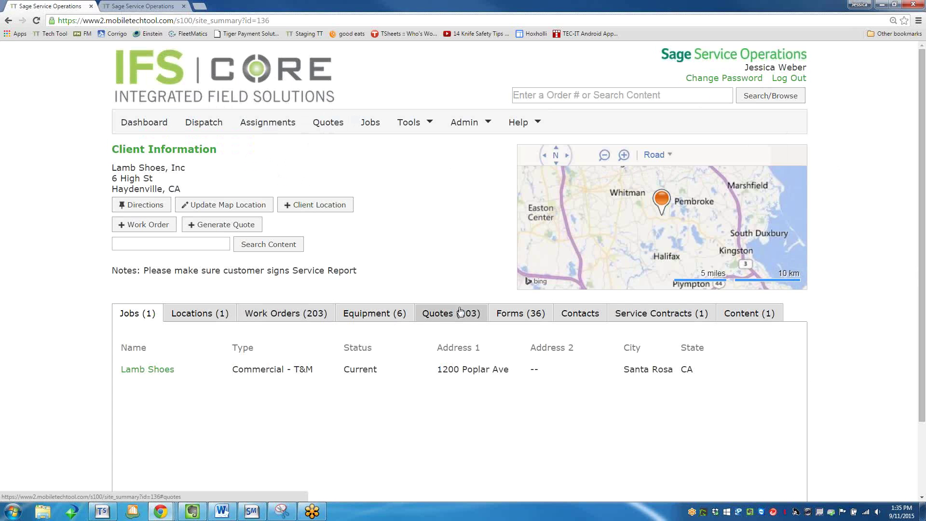
{"action": "left_click", "coordinate": [455, 313]}
{"action": "scroll", "coordinate": [284, 365], "scroll_direction": "down", "scroll_amount": 3}
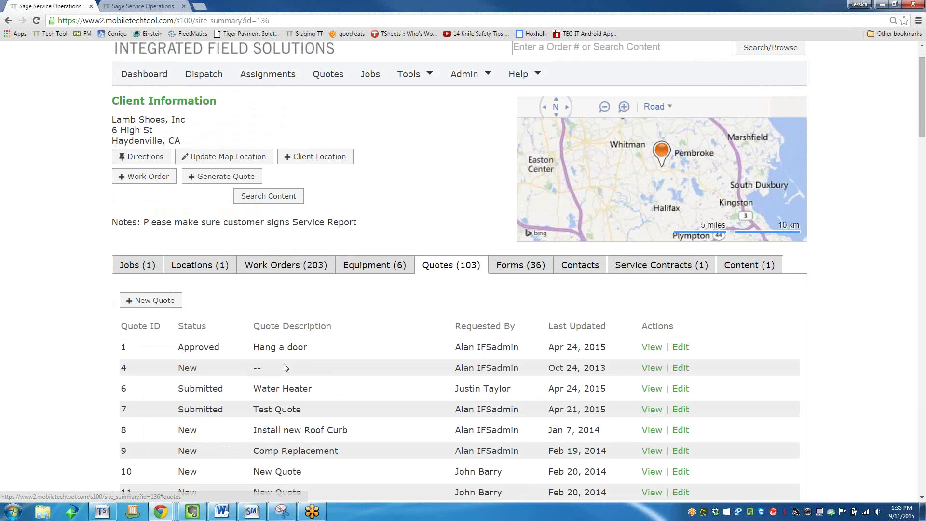
{"action": "scroll", "coordinate": [150, 384], "scroll_direction": "down", "scroll_amount": 12}
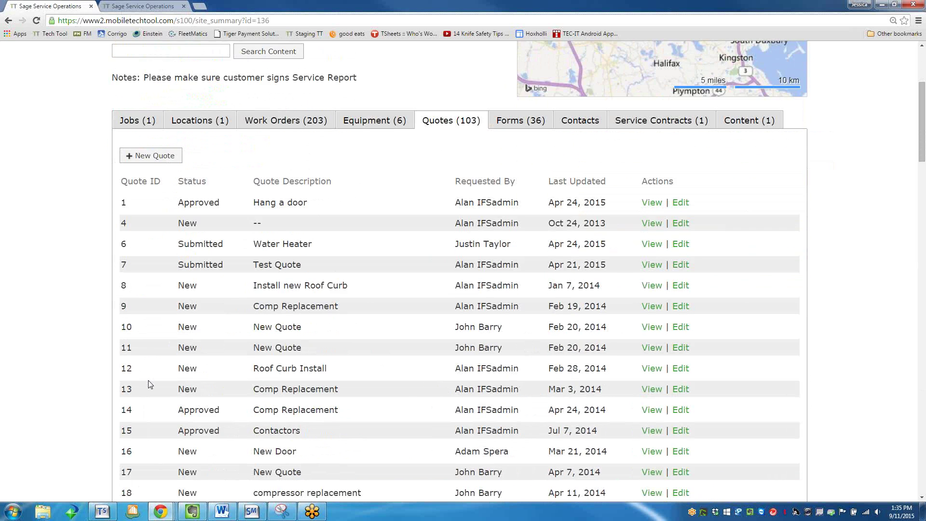
{"action": "scroll", "coordinate": [156, 381], "scroll_direction": "down", "scroll_amount": 18}
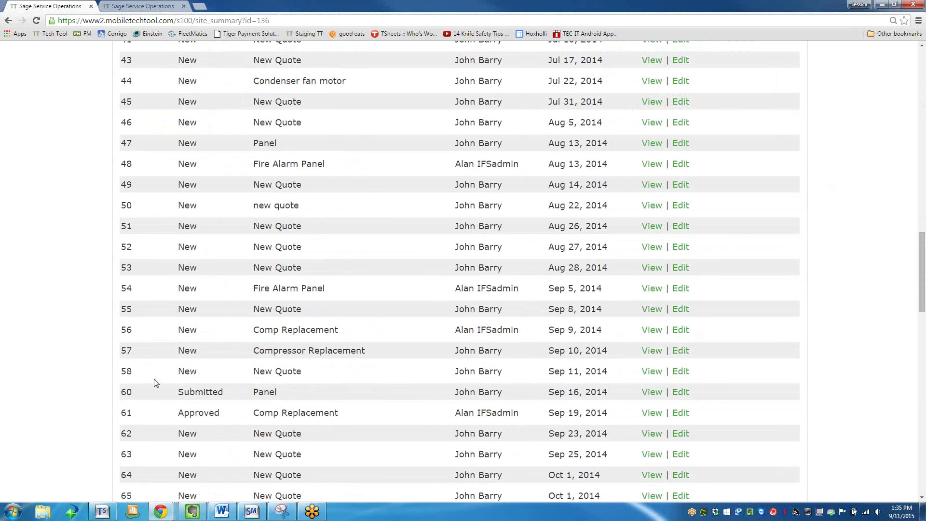
{"action": "scroll", "coordinate": [158, 381], "scroll_direction": "down", "scroll_amount": 1}
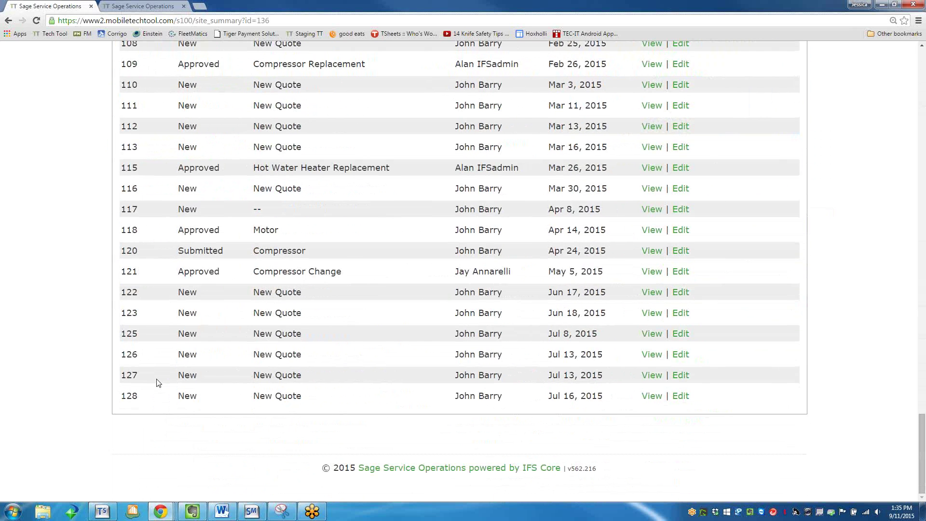
{"action": "scroll", "coordinate": [164, 383], "scroll_direction": "up", "scroll_amount": 20}
{"action": "scroll", "coordinate": [176, 389], "scroll_direction": "up", "scroll_amount": 12}
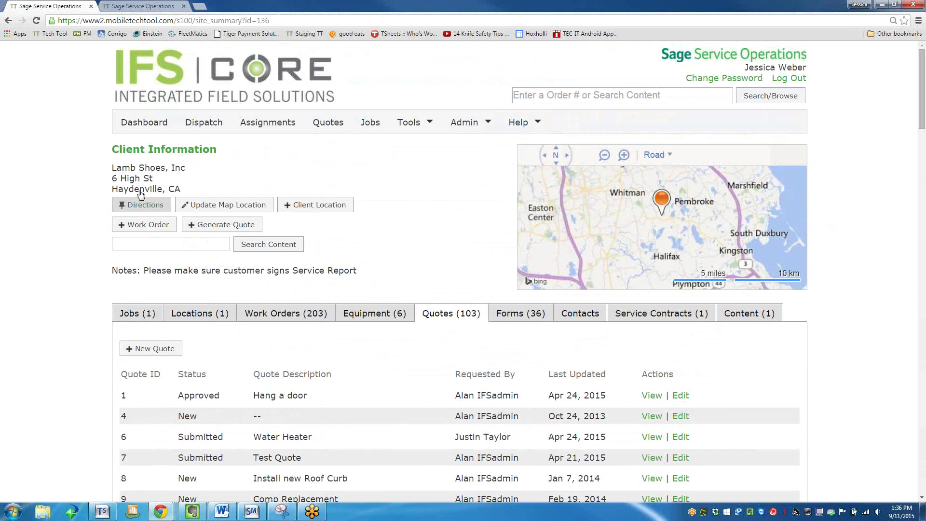
{"action": "left_click", "coordinate": [280, 118]}
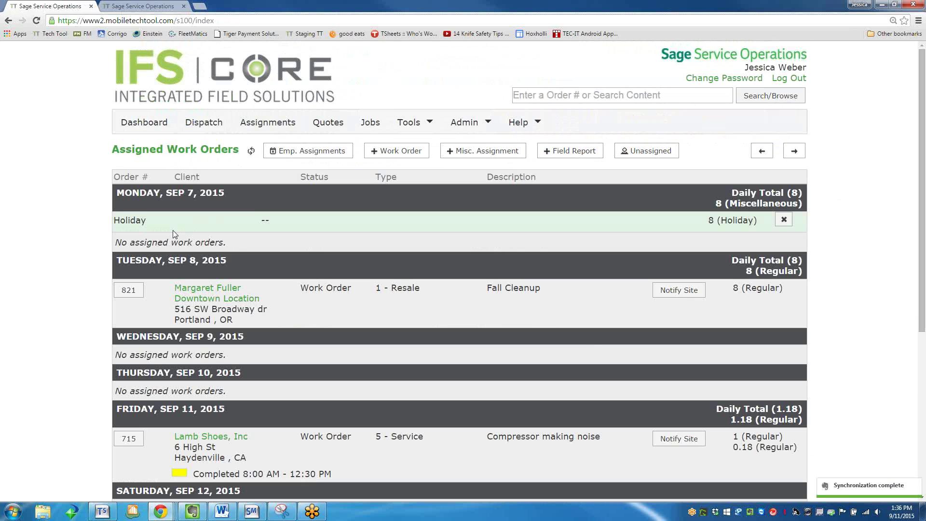
{"action": "left_click", "coordinate": [191, 442]}
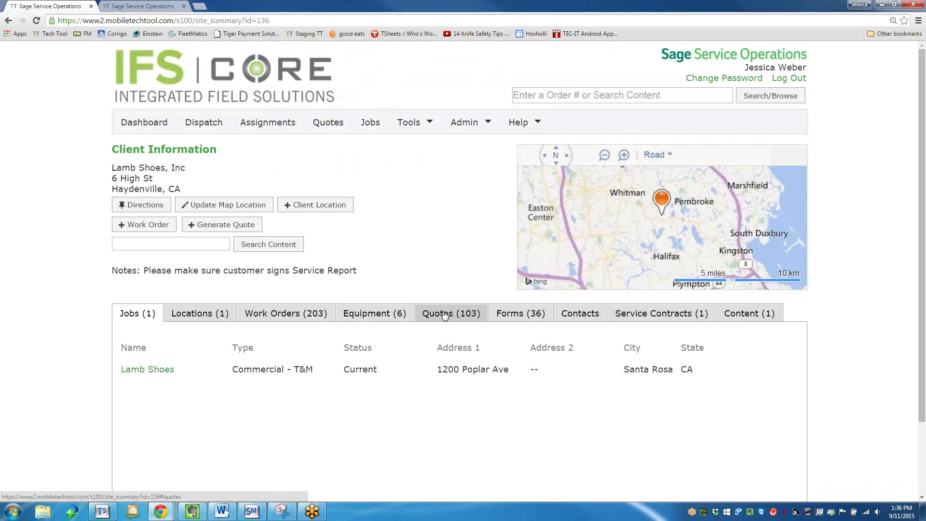
{"action": "left_click", "coordinate": [444, 315]}
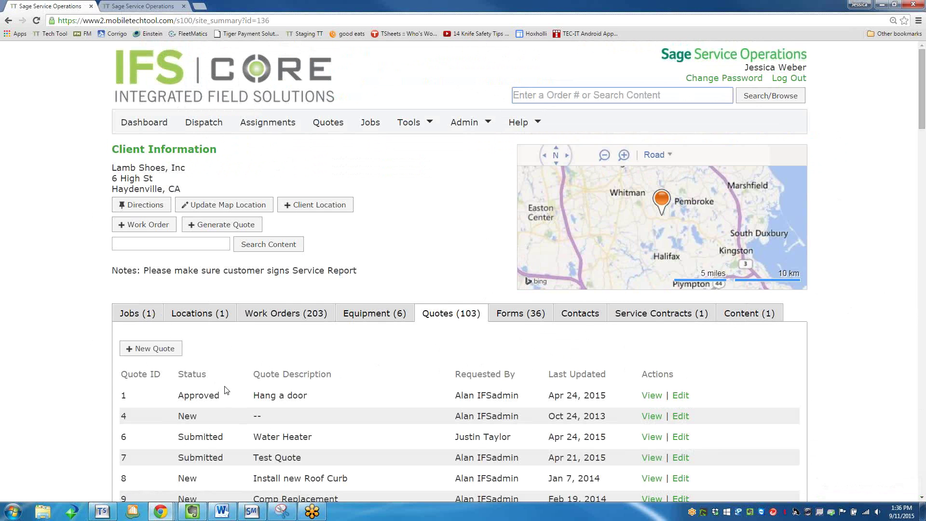
{"action": "scroll", "coordinate": [229, 388], "scroll_direction": "down", "scroll_amount": 9}
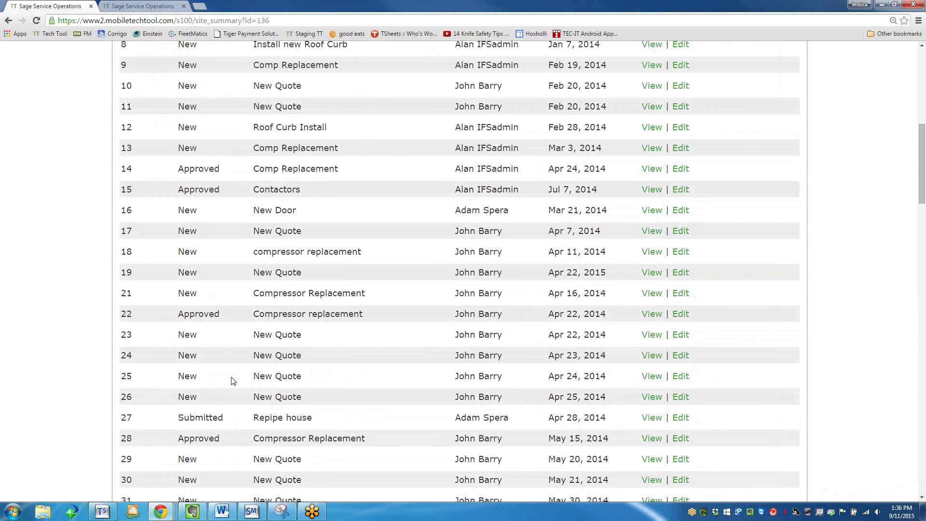
{"action": "scroll", "coordinate": [233, 381], "scroll_direction": "up", "scroll_amount": 6}
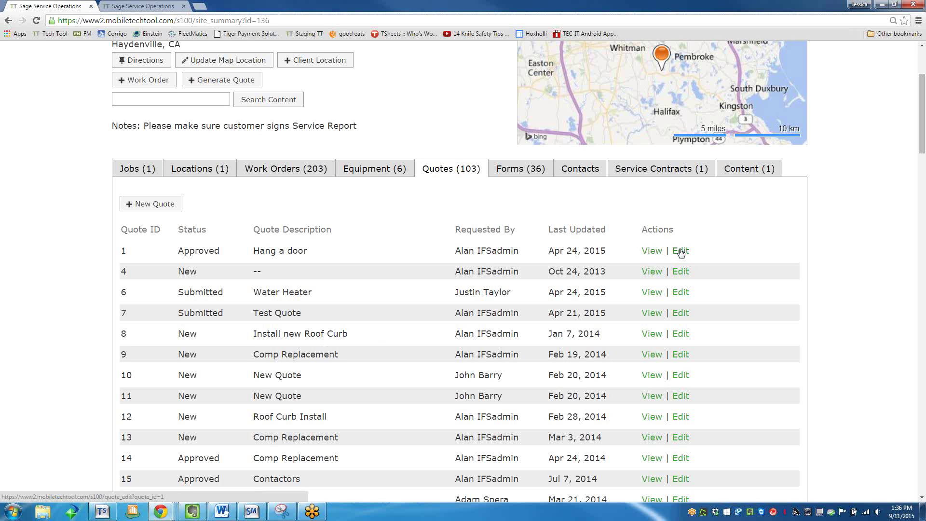
Open quote 1 'Hang a door', preview its print view, and list its three attached PDFs.
{"action": "left_click", "coordinate": [649, 251]}
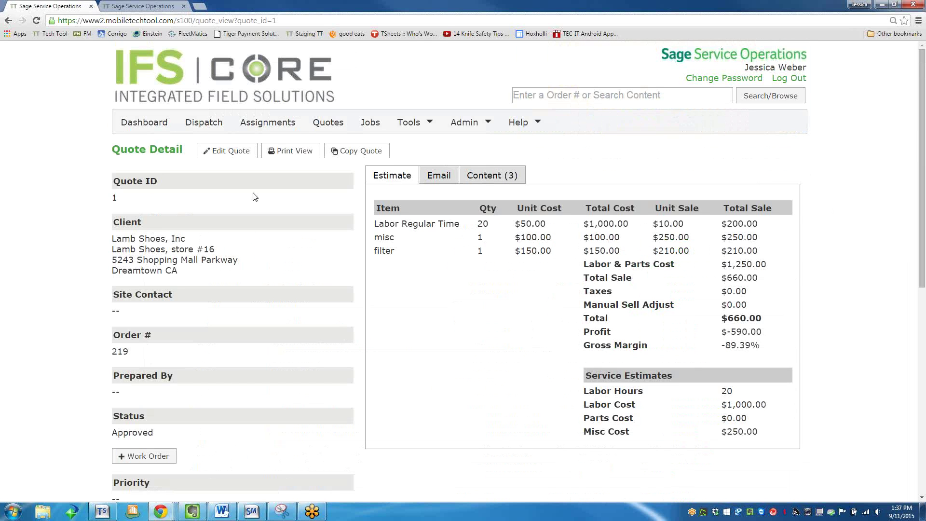
{"action": "left_click", "coordinate": [297, 153]}
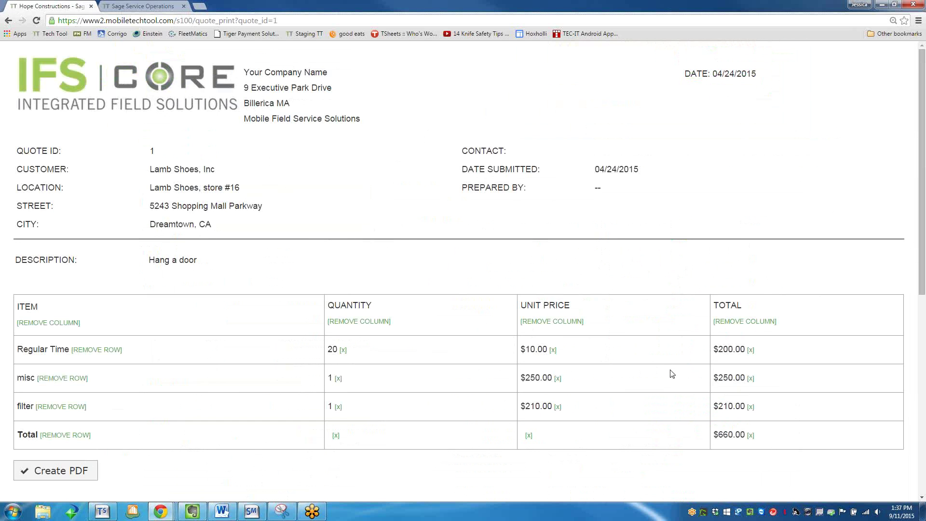
{"action": "left_click", "coordinate": [7, 22]}
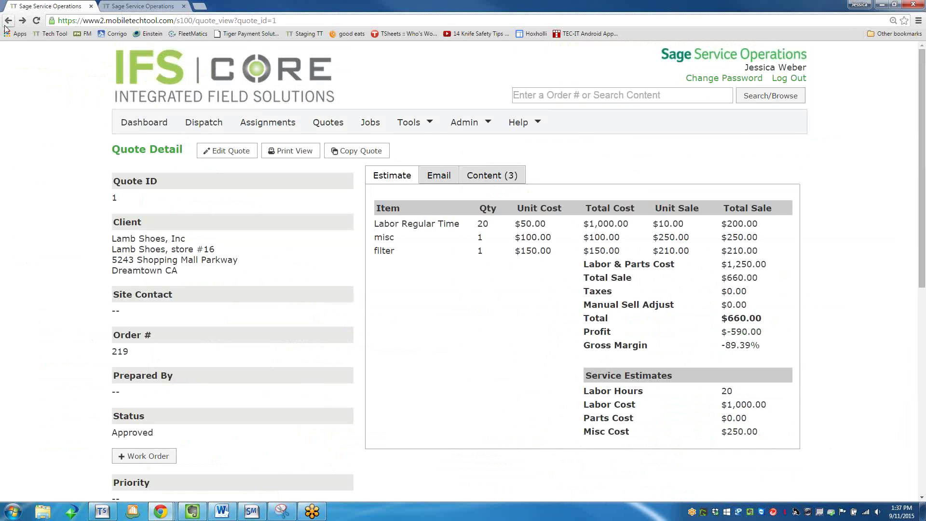
{"action": "left_click", "coordinate": [491, 177]}
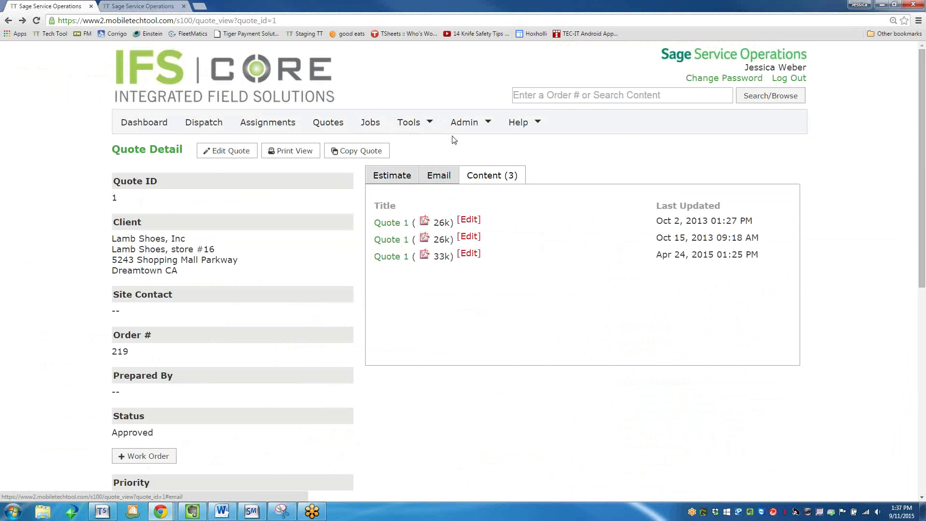
{"action": "left_click", "coordinate": [463, 123]}
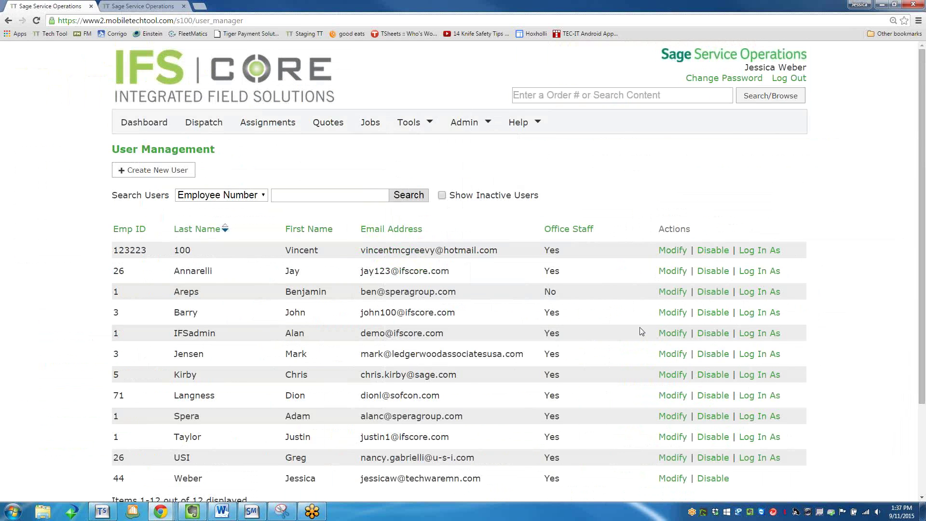
Open employee 44's user record and toggle its Office Staff roles and Quotes permission.
{"action": "scroll", "coordinate": [641, 331], "scroll_direction": "down", "scroll_amount": 3}
{"action": "left_click", "coordinate": [670, 362]}
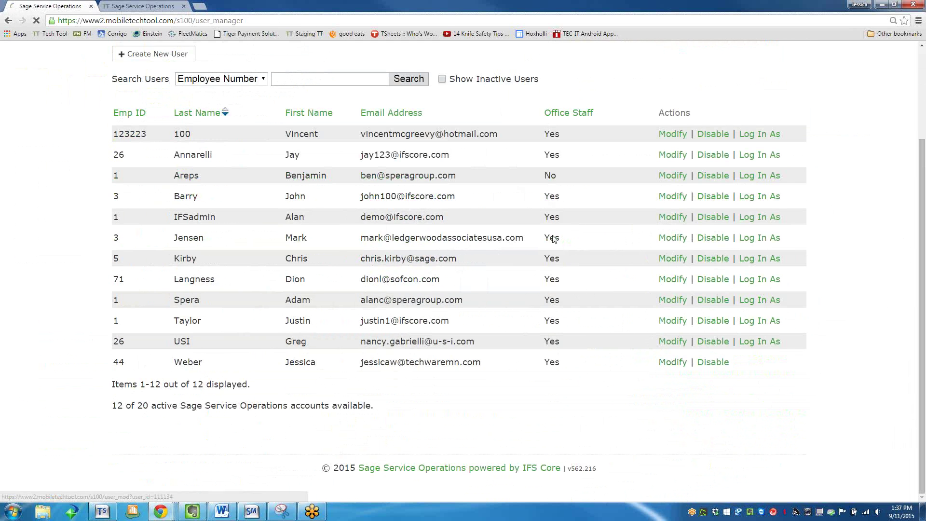
{"action": "scroll", "coordinate": [259, 284], "scroll_direction": "down", "scroll_amount": 3}
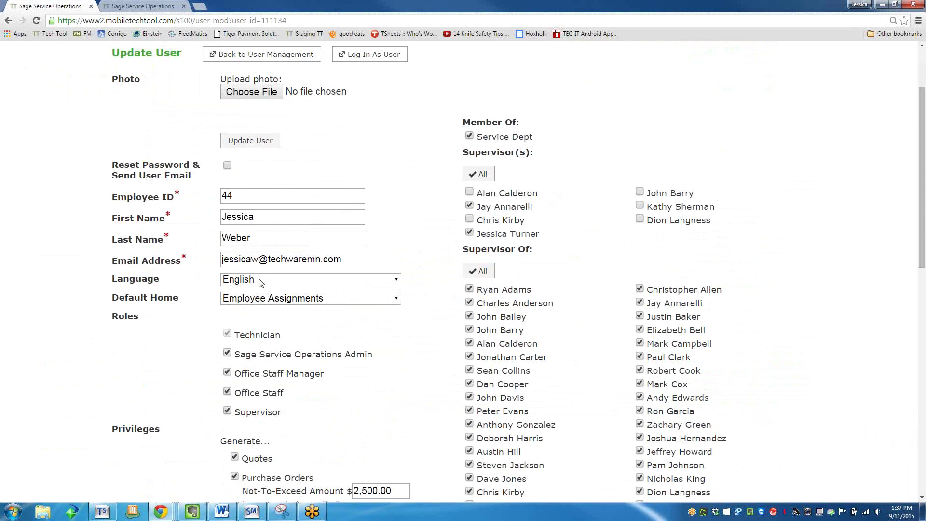
{"action": "scroll", "coordinate": [259, 284], "scroll_direction": "down", "scroll_amount": 1}
{"action": "left_click", "coordinate": [227, 295]}
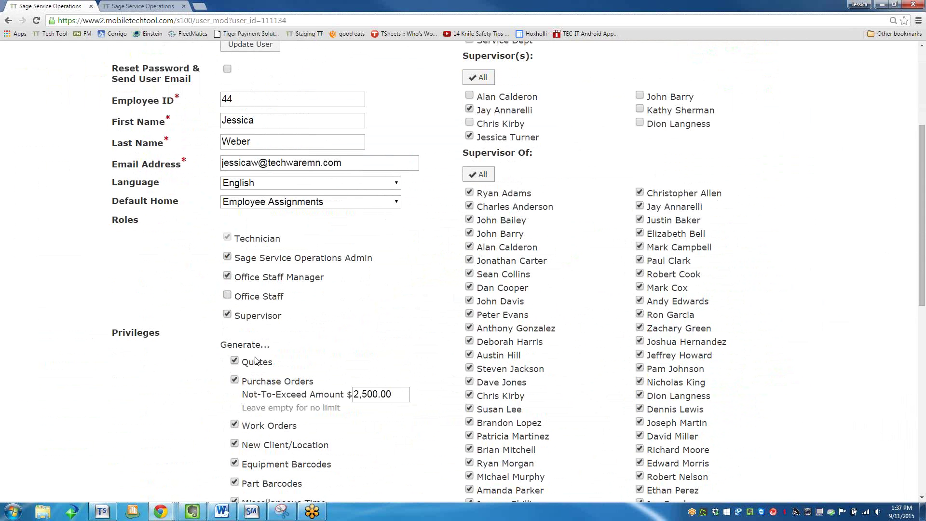
{"action": "left_click", "coordinate": [227, 276]}
{"action": "left_click", "coordinate": [227, 275]}
{"action": "left_click", "coordinate": [231, 295]}
{"action": "left_click", "coordinate": [235, 363]}
{"action": "left_click", "coordinate": [235, 361]}
{"action": "left_click", "coordinate": [229, 277]}
{"action": "scroll", "coordinate": [229, 434], "scroll_direction": "down", "scroll_amount": 8}
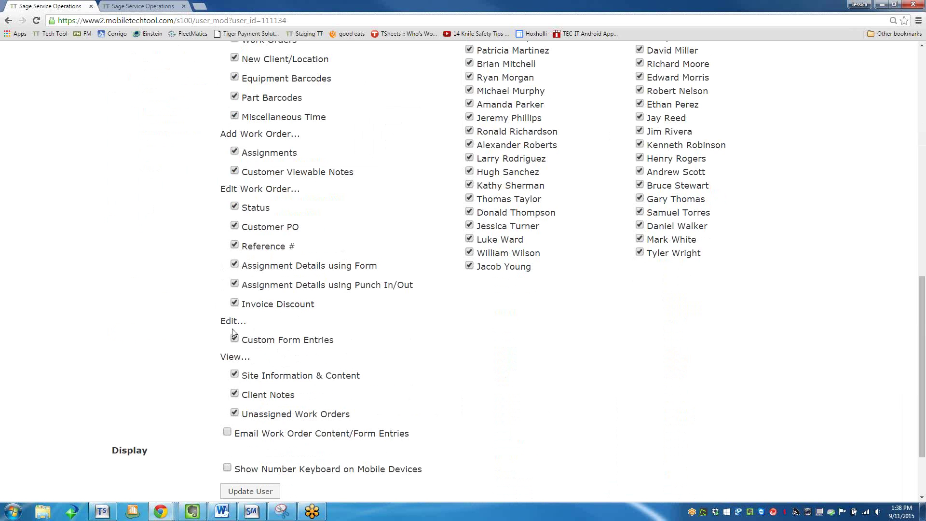
Tick Custom Form Entries and Email Work Order Content/Form Entries, and restore Office Staff Manager.
{"action": "left_click", "coordinate": [234, 338]}
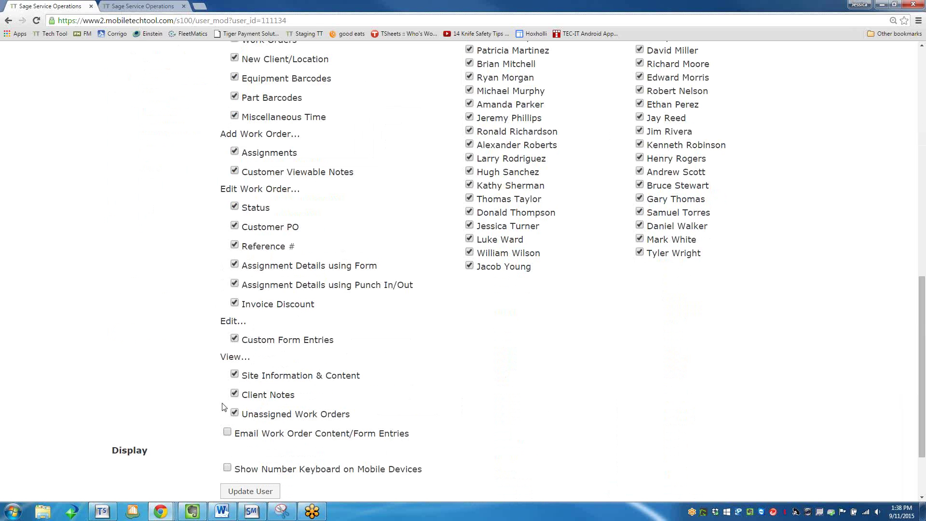
{"action": "left_click", "coordinate": [227, 432]}
{"action": "scroll", "coordinate": [227, 434], "scroll_direction": "up", "scroll_amount": 5}
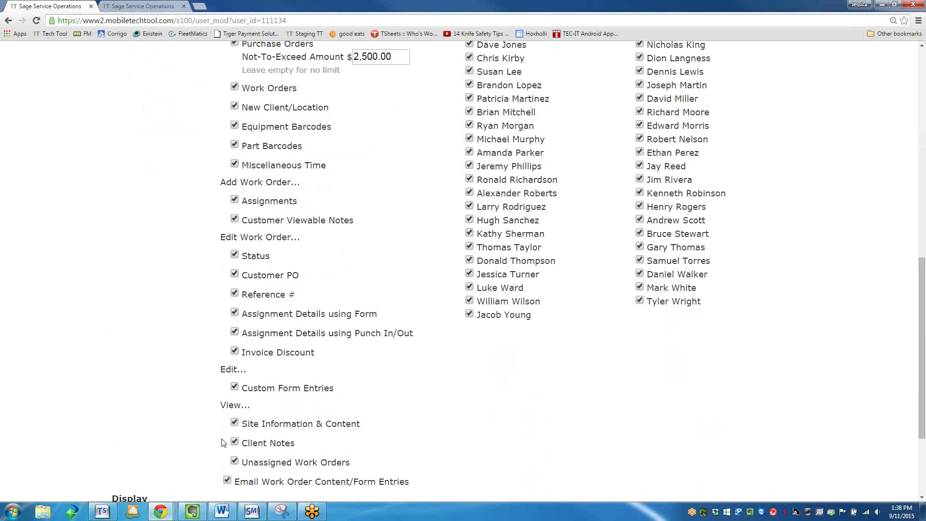
{"action": "scroll", "coordinate": [227, 429], "scroll_direction": "up", "scroll_amount": 1}
{"action": "left_click", "coordinate": [230, 182]}
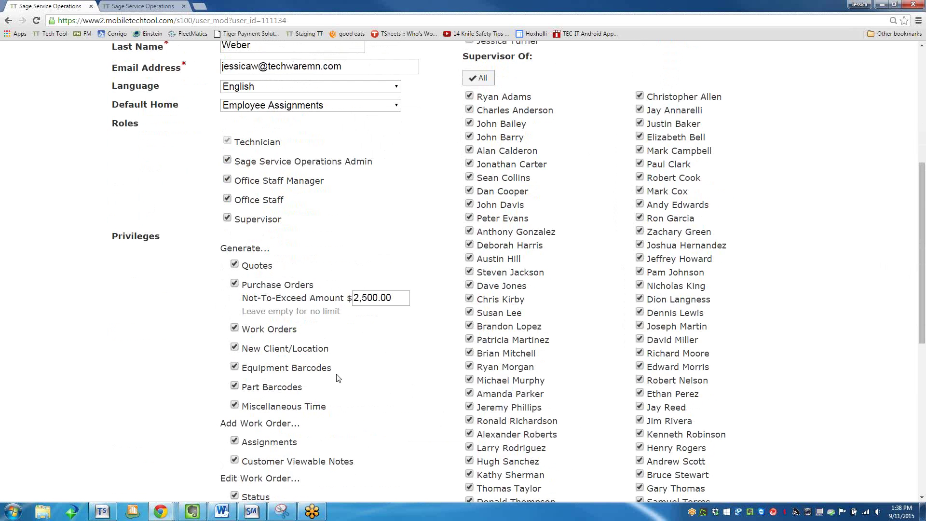
{"action": "scroll", "coordinate": [351, 395], "scroll_direction": "down", "scroll_amount": 1}
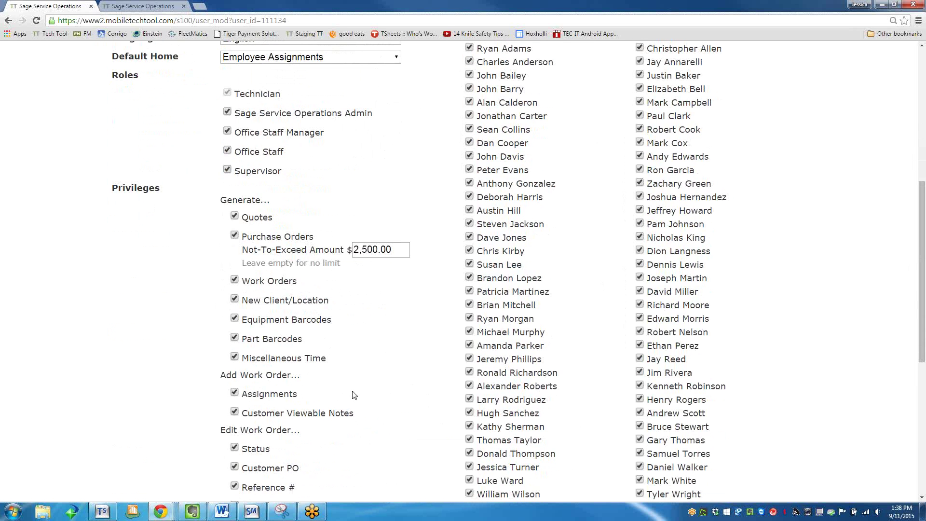
{"action": "scroll", "coordinate": [354, 394], "scroll_direction": "down", "scroll_amount": 3}
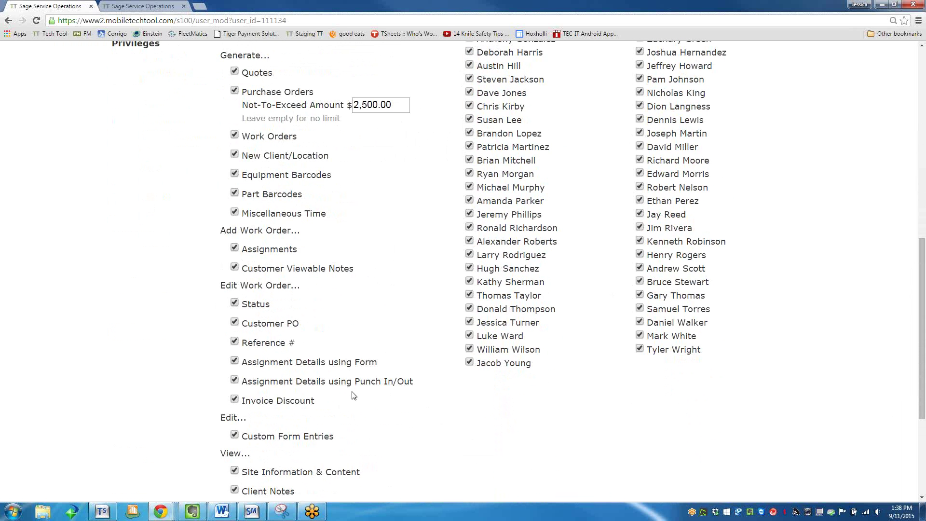
{"action": "scroll", "coordinate": [355, 394], "scroll_direction": "down", "scroll_amount": 1}
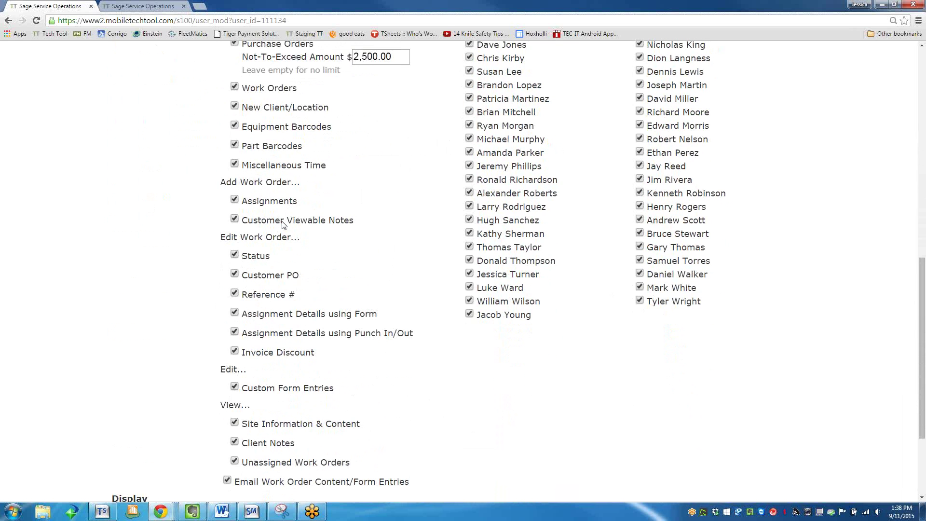
{"action": "scroll", "coordinate": [283, 231], "scroll_direction": "up", "scroll_amount": 7}
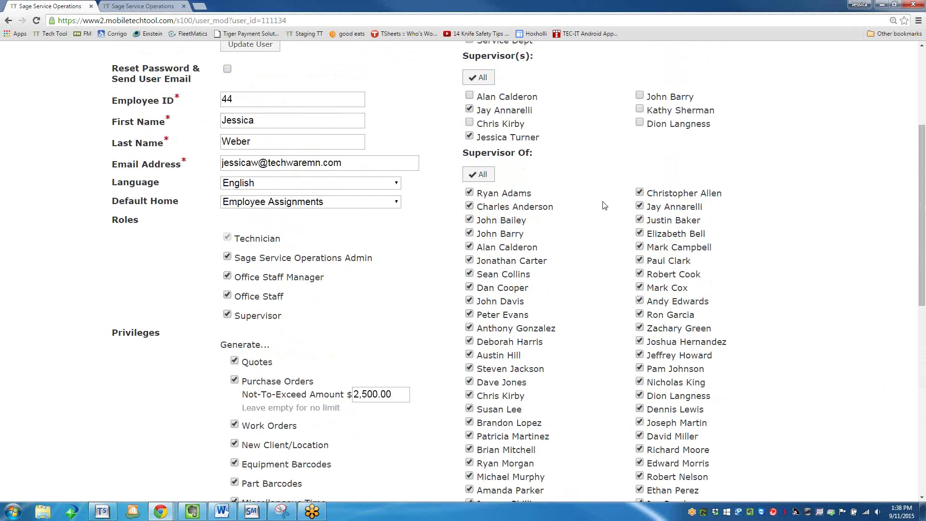
{"action": "left_click", "coordinate": [227, 314]}
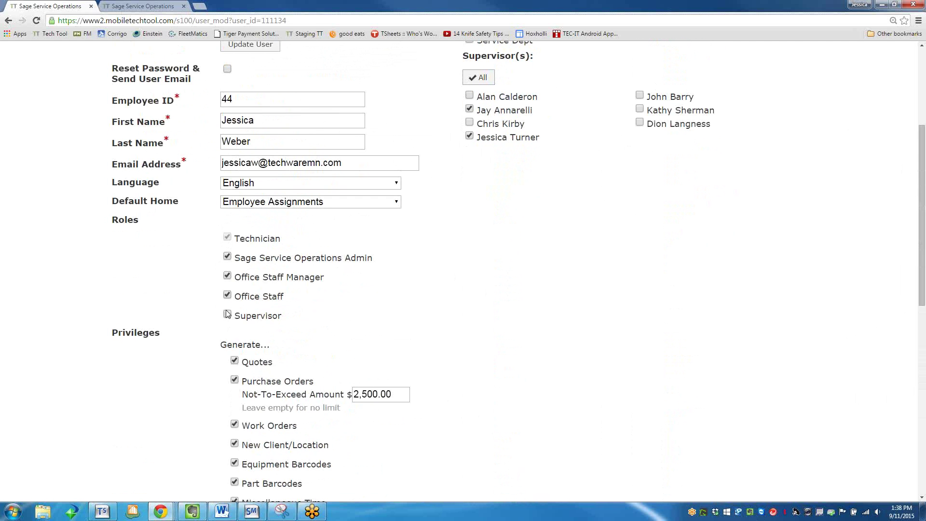
{"action": "left_click", "coordinate": [227, 314]}
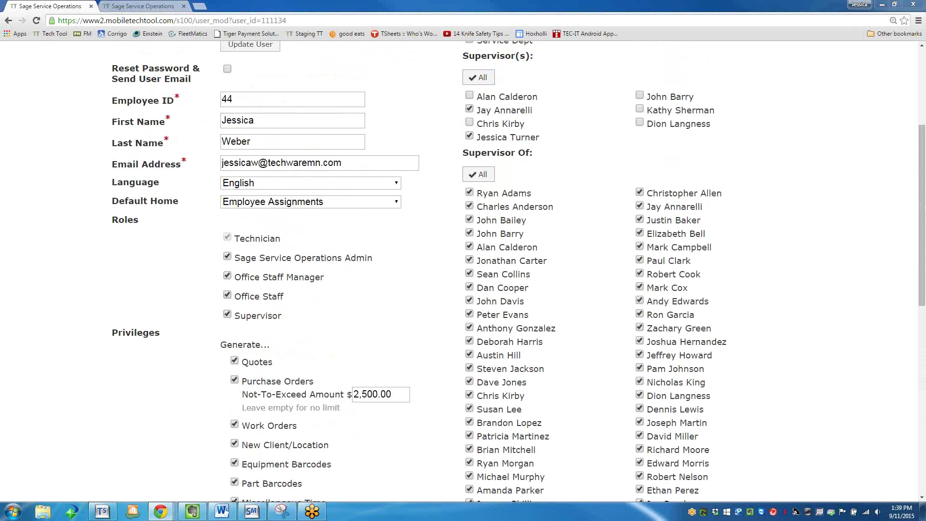
{"action": "scroll", "coordinate": [97, 254], "scroll_direction": "up", "scroll_amount": 4}
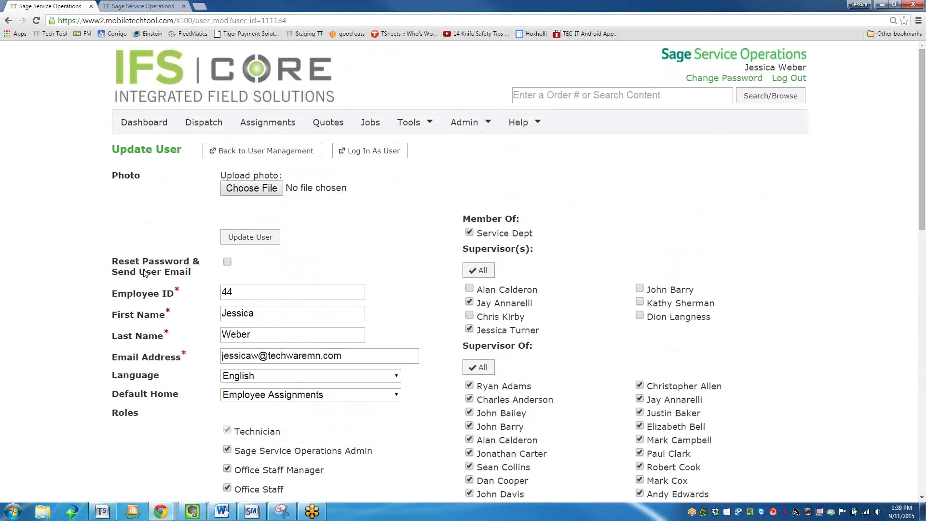
{"action": "left_click", "coordinate": [256, 149]}
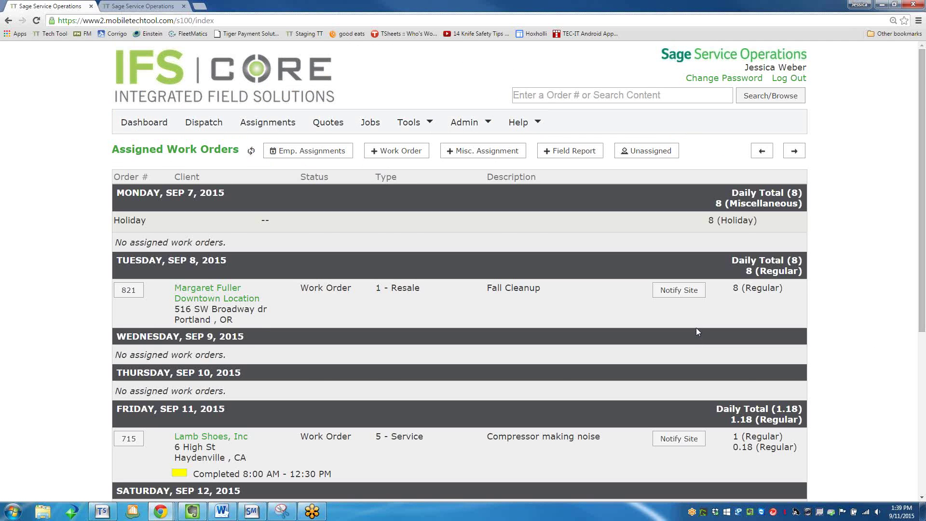
Step Assigned Work Orders back one week and forward again, then open the Tools menu.
{"action": "scroll", "coordinate": [696, 328], "scroll_direction": "down", "scroll_amount": 2}
{"action": "scroll", "coordinate": [696, 331], "scroll_direction": "down", "scroll_amount": 1}
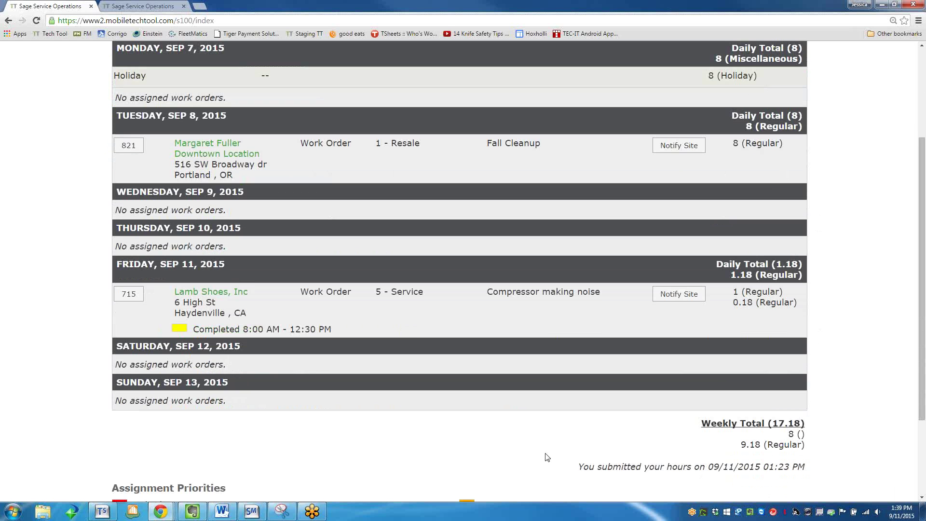
{"action": "scroll", "coordinate": [761, 466], "scroll_direction": "up", "scroll_amount": 3}
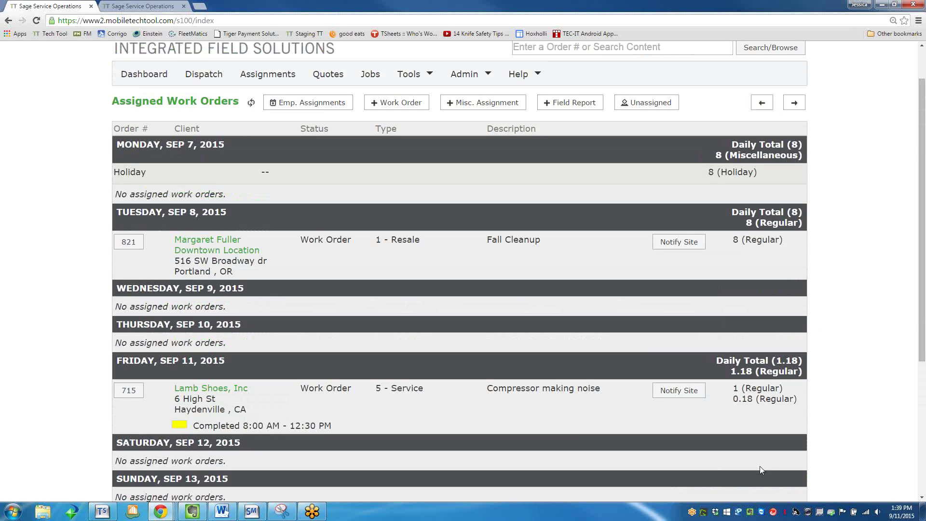
{"action": "scroll", "coordinate": [718, 421], "scroll_direction": "down", "scroll_amount": 2}
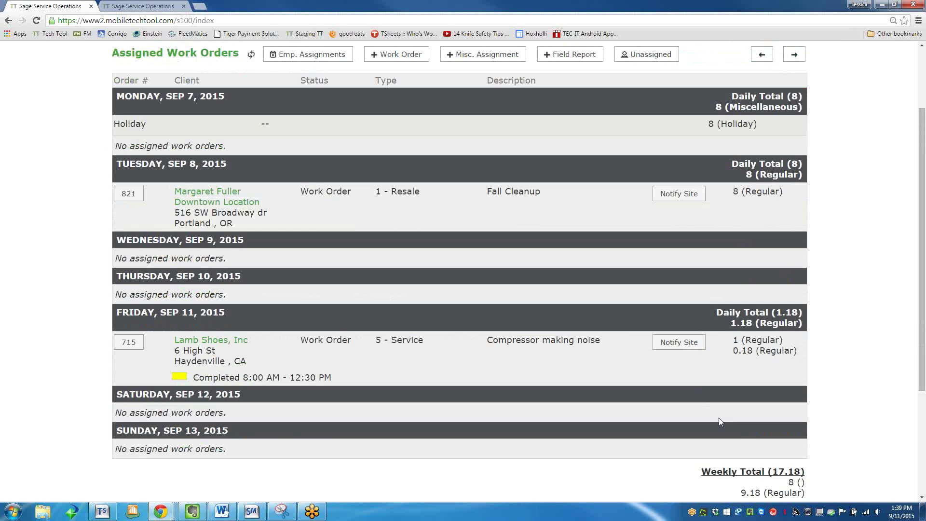
{"action": "scroll", "coordinate": [726, 416], "scroll_direction": "down", "scroll_amount": 1}
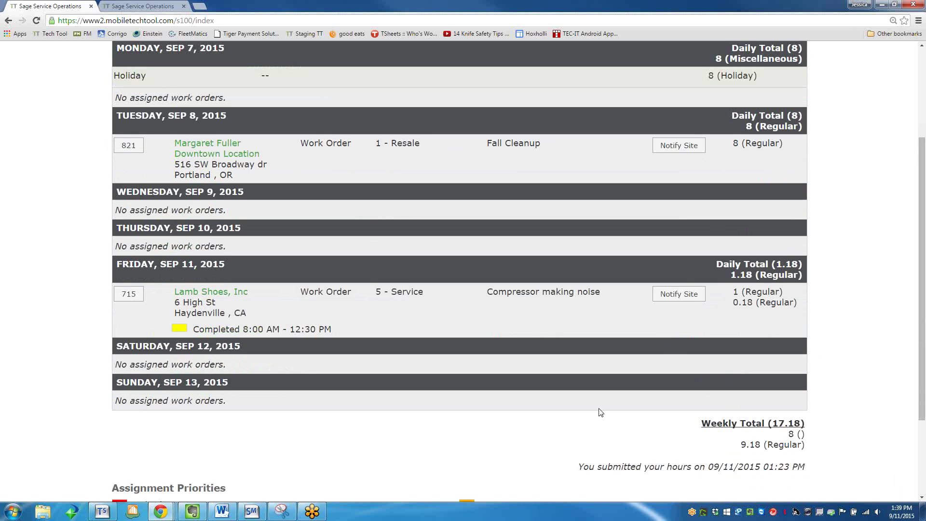
{"action": "scroll", "coordinate": [594, 409], "scroll_direction": "up", "scroll_amount": 3}
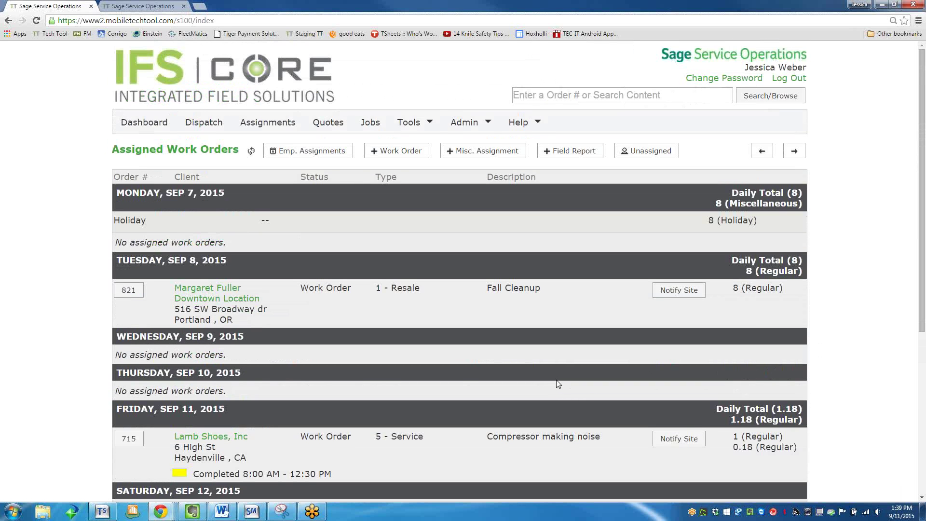
{"action": "left_click", "coordinate": [758, 153]}
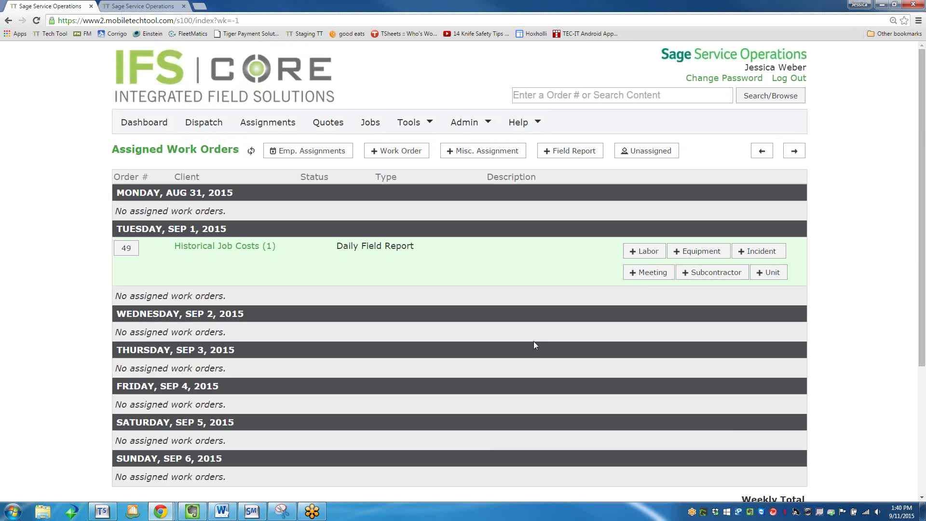
{"action": "scroll", "coordinate": [642, 287], "scroll_direction": "down", "scroll_amount": 3}
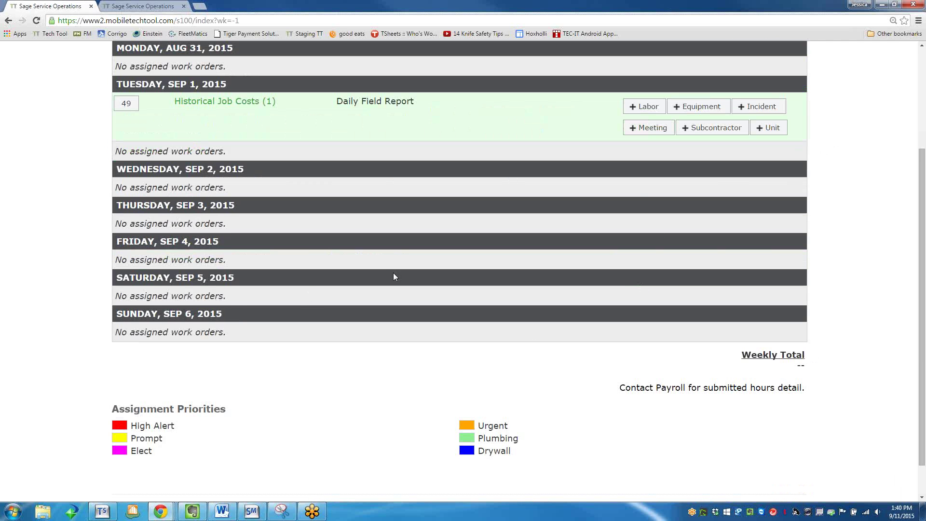
{"action": "scroll", "coordinate": [821, 155], "scroll_direction": "up", "scroll_amount": 3}
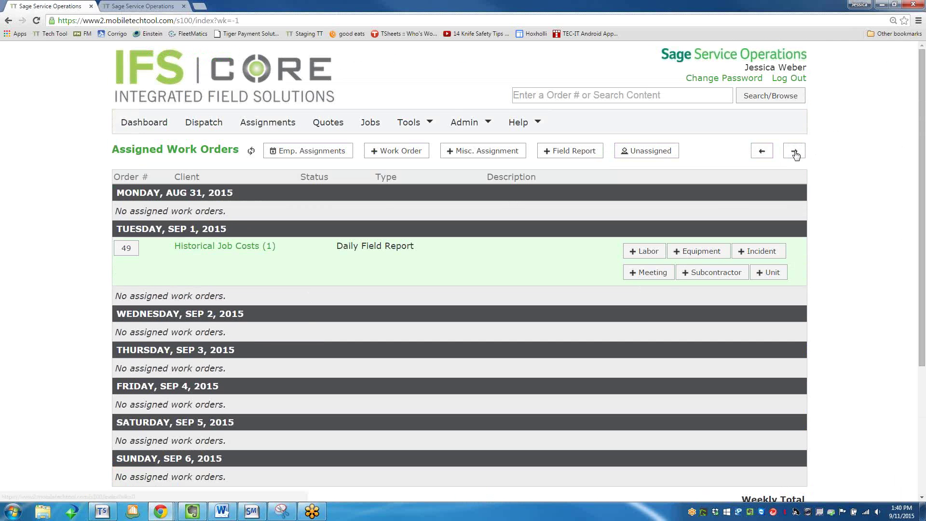
{"action": "left_click", "coordinate": [794, 150]}
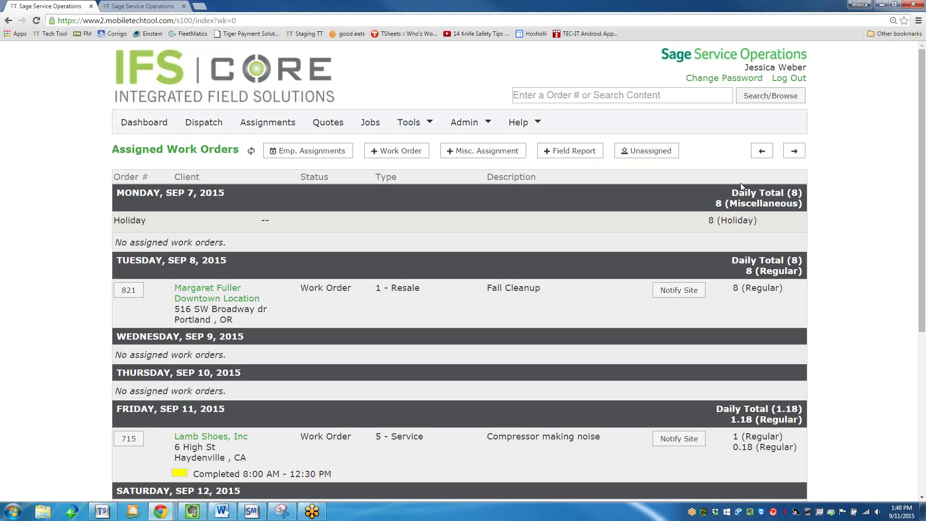
{"action": "left_click", "coordinate": [410, 122]}
Open the Timesheet Report and load submissions for the week beginning 08/17/2015.
{"action": "left_click", "coordinate": [414, 147]}
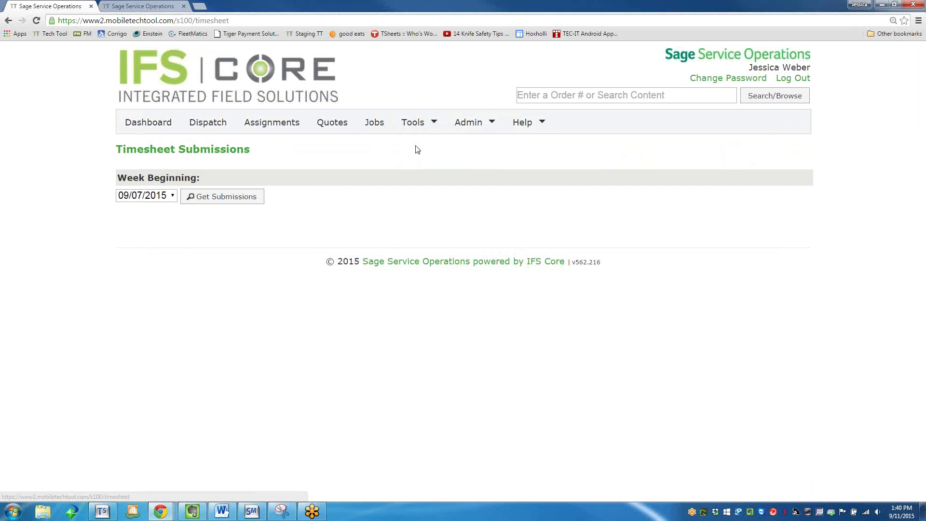
{"action": "left_click", "coordinate": [167, 199]}
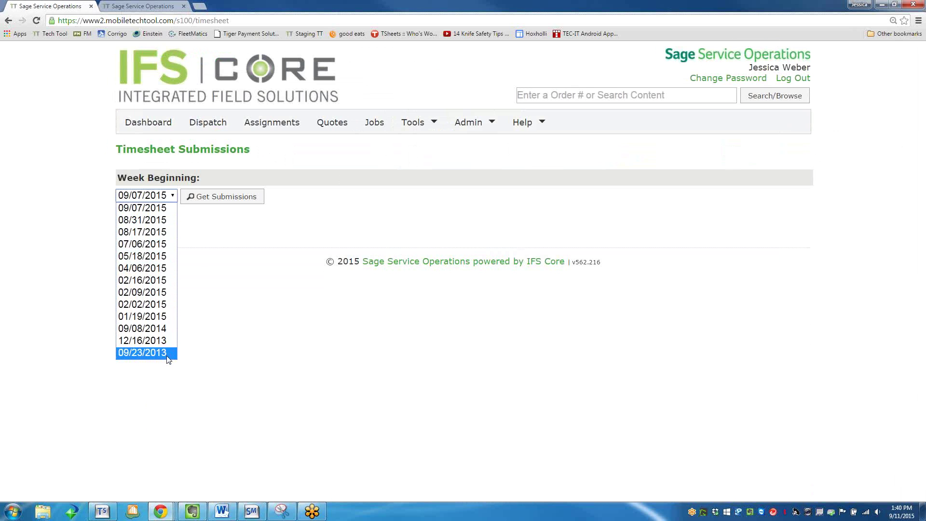
{"action": "left_click", "coordinate": [120, 236]}
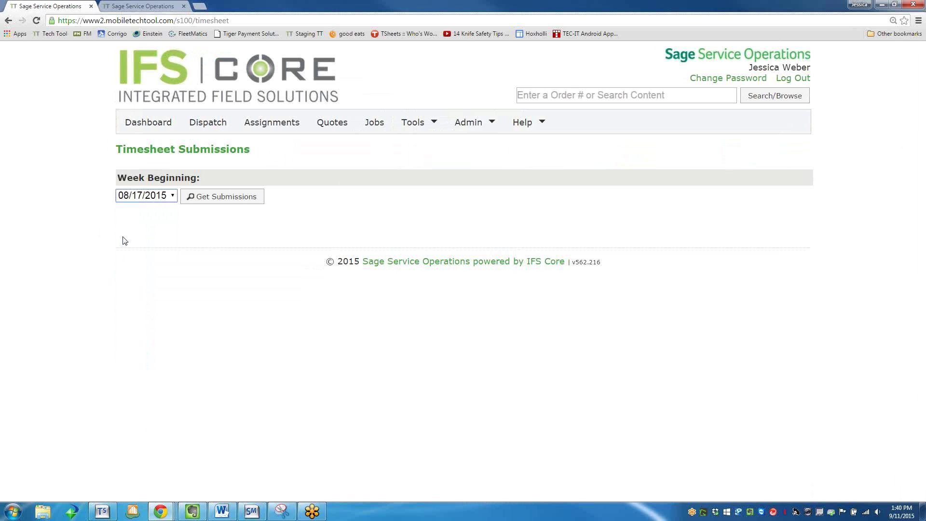
{"action": "left_click", "coordinate": [208, 198]}
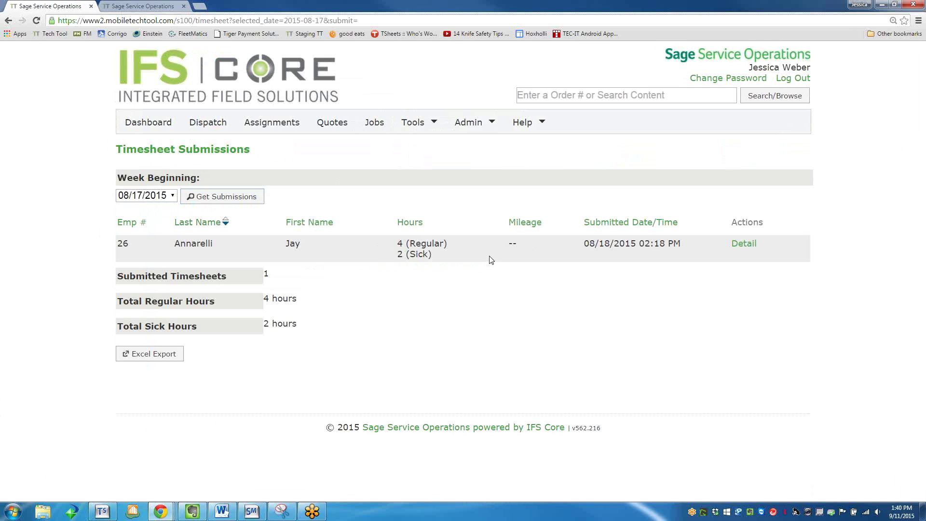
Load the submissions for week beginning 09/07/2015, showing 9 regular and 8 holiday hours.
{"action": "left_click", "coordinate": [176, 195]}
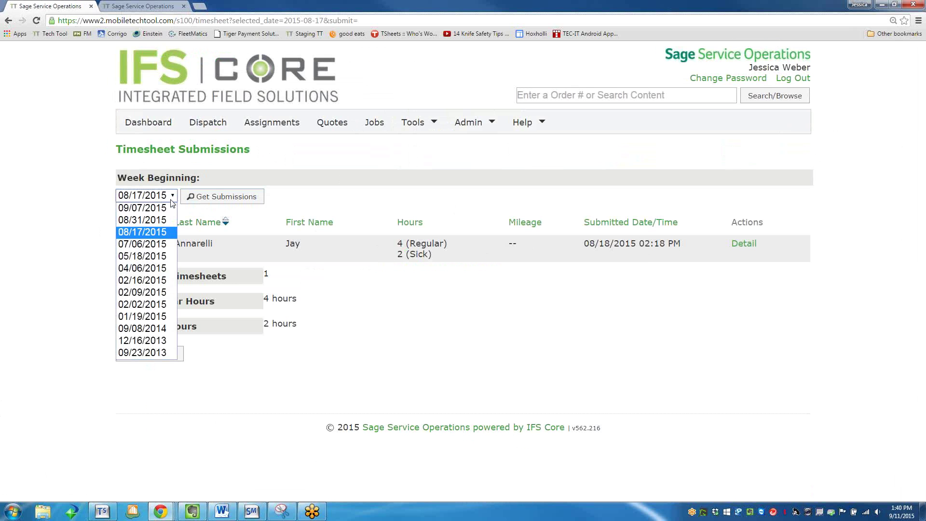
{"action": "left_click", "coordinate": [168, 213]}
{"action": "left_click", "coordinate": [202, 199]}
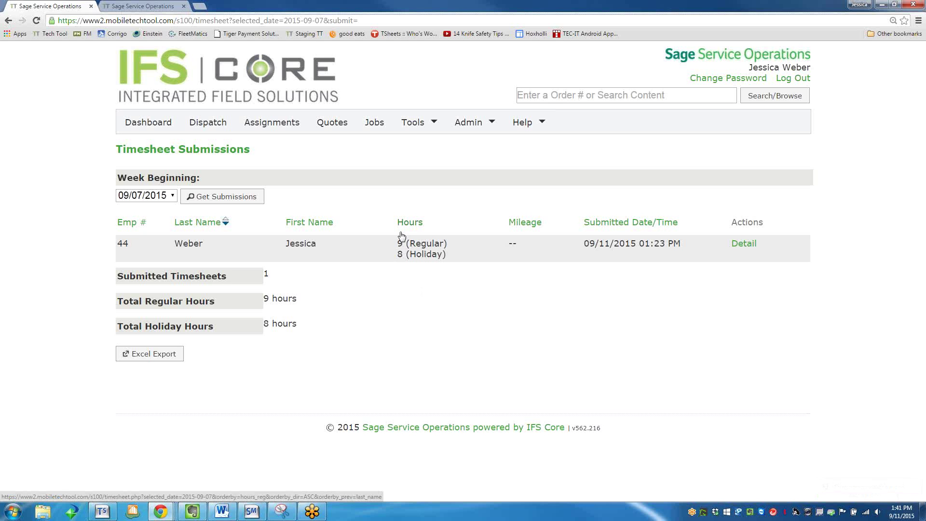
{"action": "left_click", "coordinate": [471, 122]}
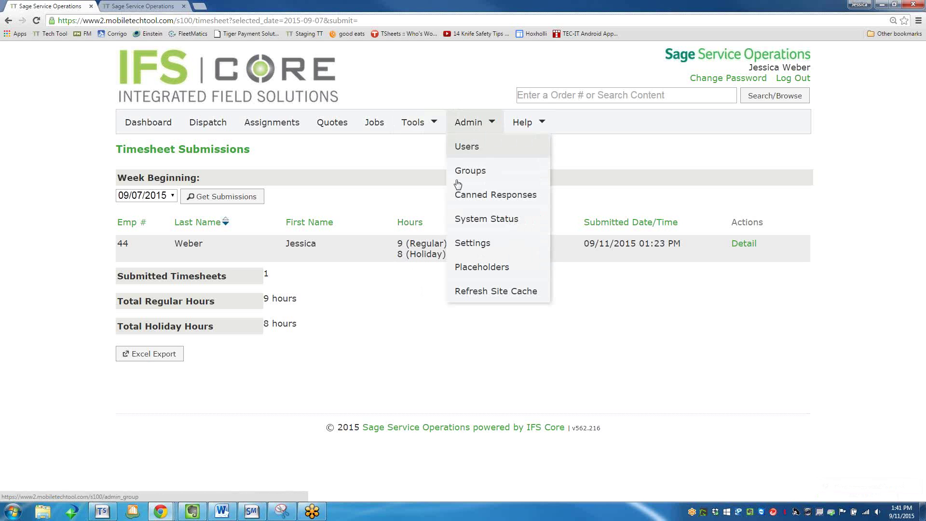
Open the site's admin settings and show the Time Entry payroll options.
{"action": "left_click", "coordinate": [468, 147]}
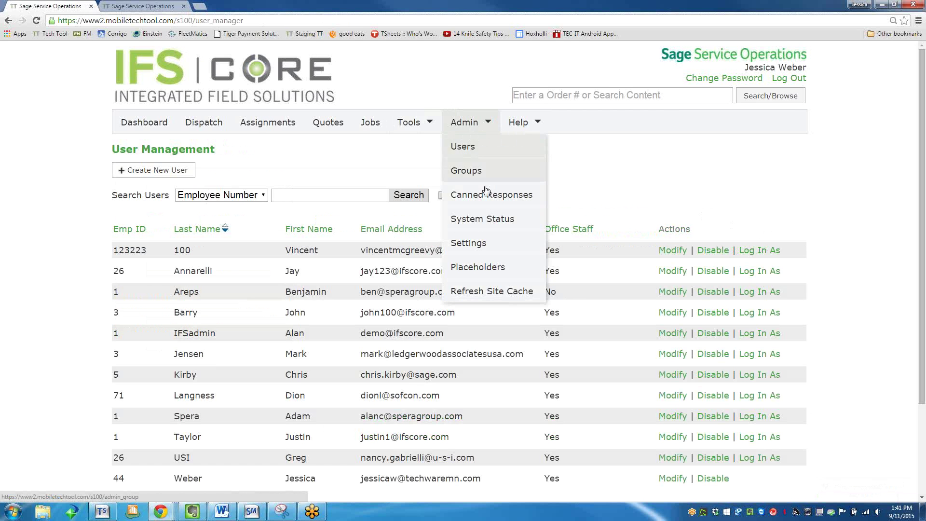
{"action": "left_click", "coordinate": [470, 244]}
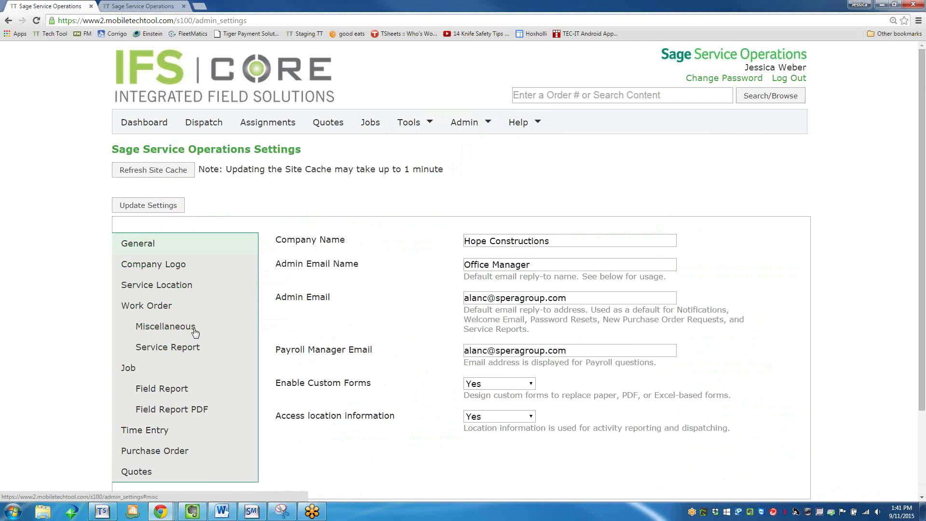
{"action": "scroll", "coordinate": [195, 333], "scroll_direction": "down", "scroll_amount": 1}
{"action": "left_click", "coordinate": [150, 379]}
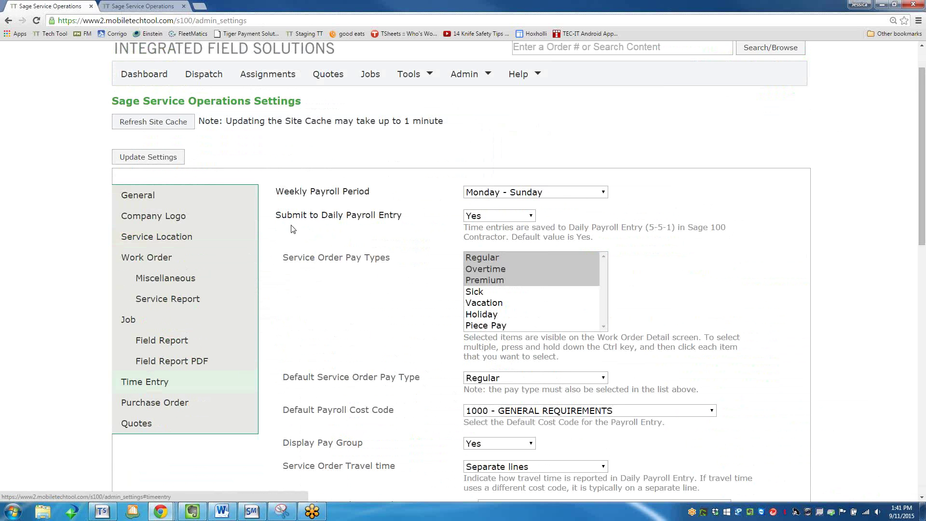
Keep daily payroll submission at Yes, pay type Regular, and cost code 1000 - GENERAL REQUIREMENTS.
{"action": "left_click", "coordinate": [471, 222]}
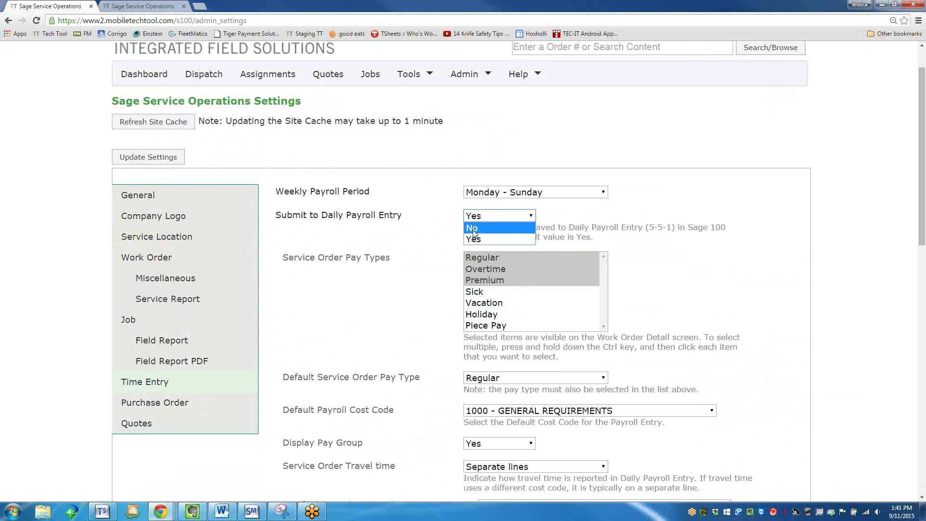
{"action": "left_click", "coordinate": [427, 273]}
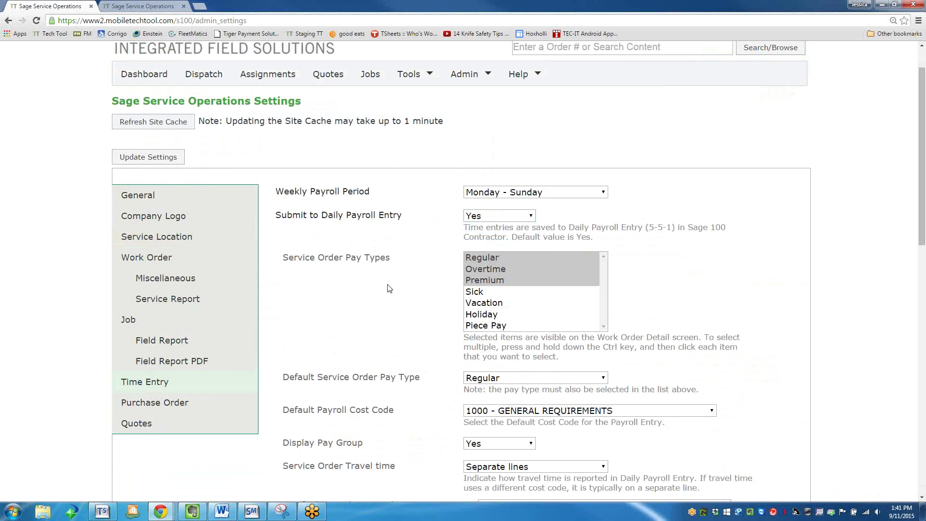
{"action": "scroll", "coordinate": [305, 327], "scroll_direction": "down", "scroll_amount": 1}
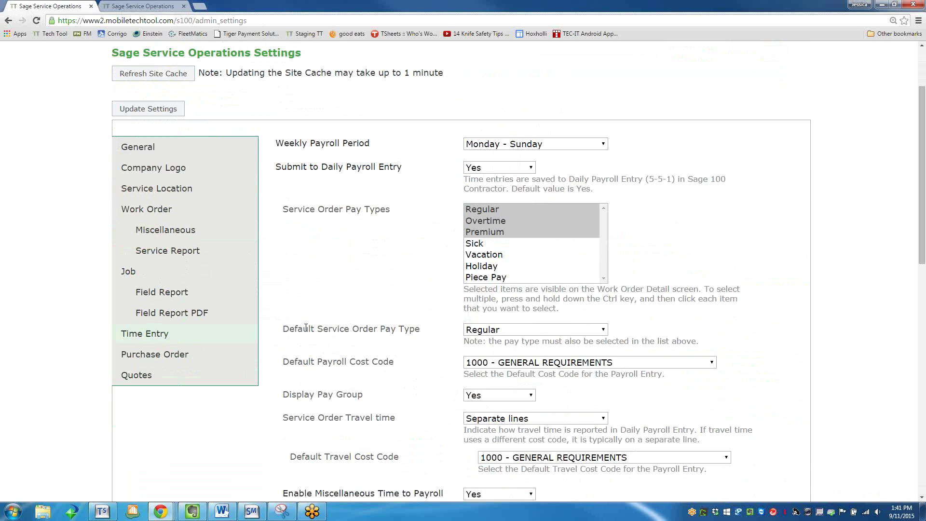
{"action": "left_click", "coordinate": [499, 330]}
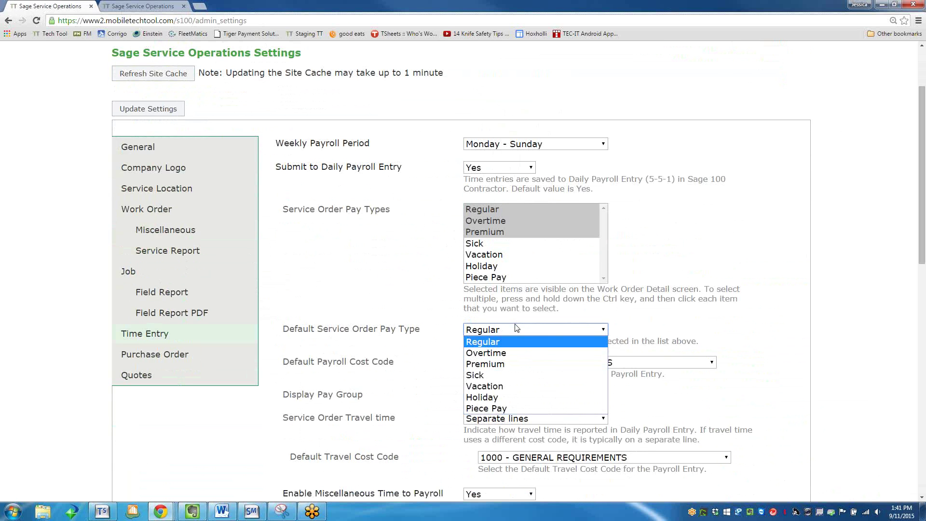
{"action": "left_click", "coordinate": [518, 329]}
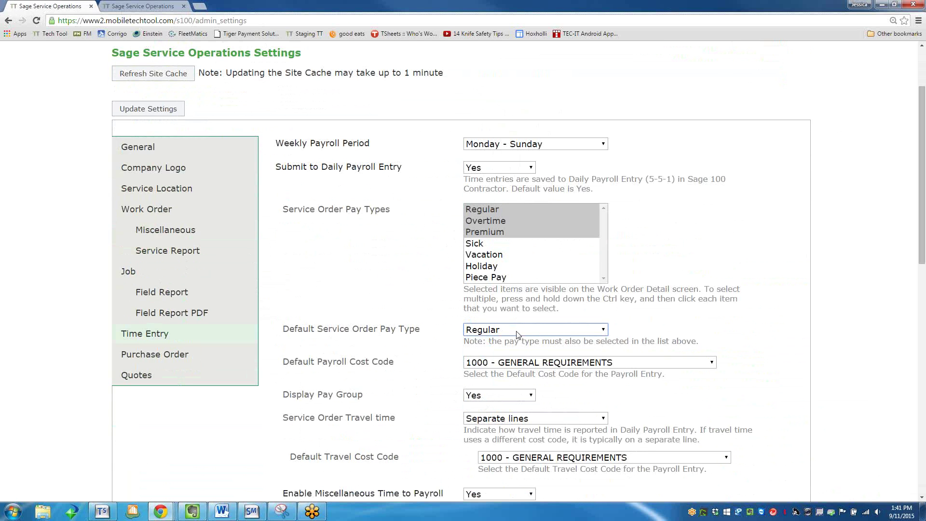
{"action": "left_click", "coordinate": [451, 354]}
{"action": "scroll", "coordinate": [456, 350], "scroll_direction": "down", "scroll_amount": 1}
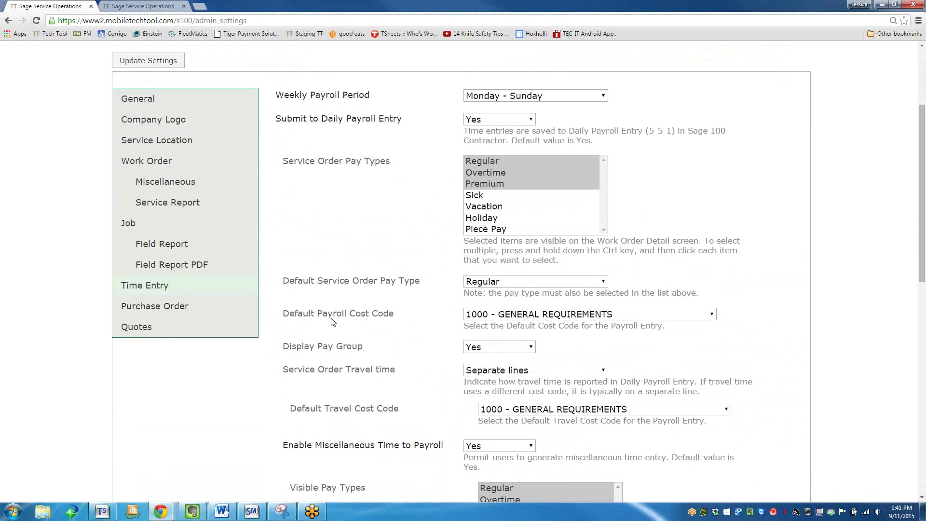
{"action": "left_click", "coordinate": [481, 315]}
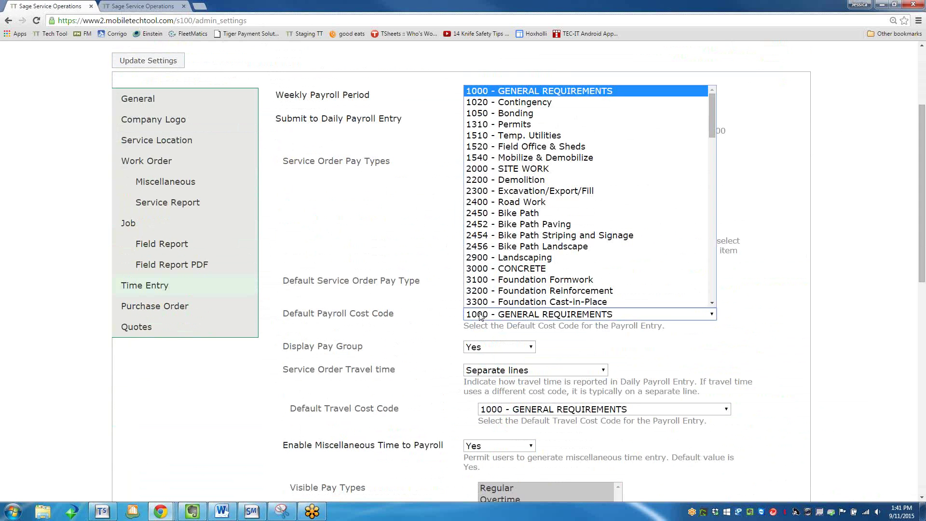
{"action": "left_click", "coordinate": [480, 314]}
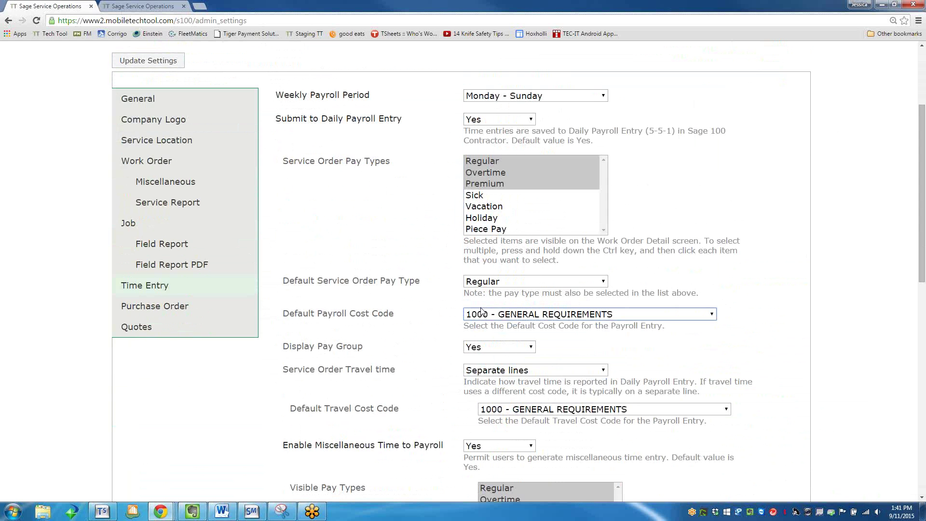
Review the hours allowed to submit prior-week time, leaving the value unchanged.
{"action": "scroll", "coordinate": [444, 296], "scroll_direction": "down", "scroll_amount": 3}
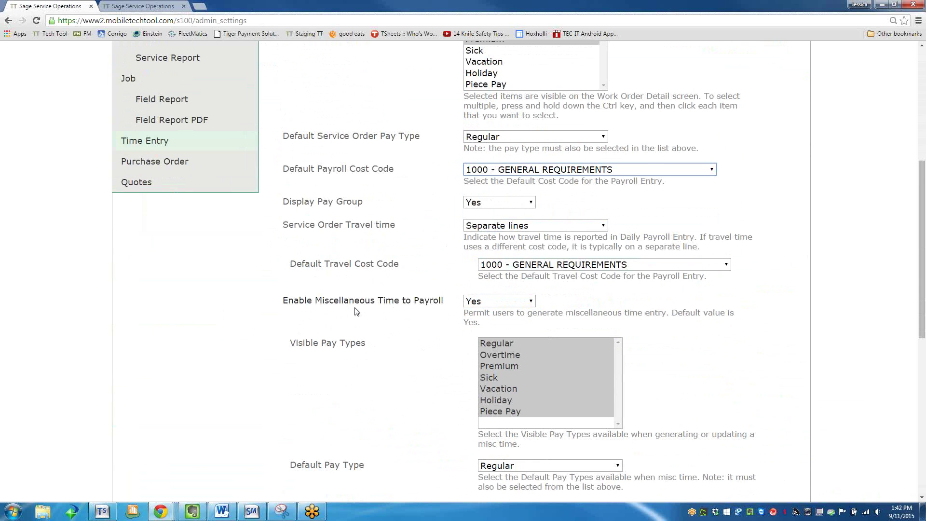
{"action": "scroll", "coordinate": [357, 311], "scroll_direction": "down", "scroll_amount": 1}
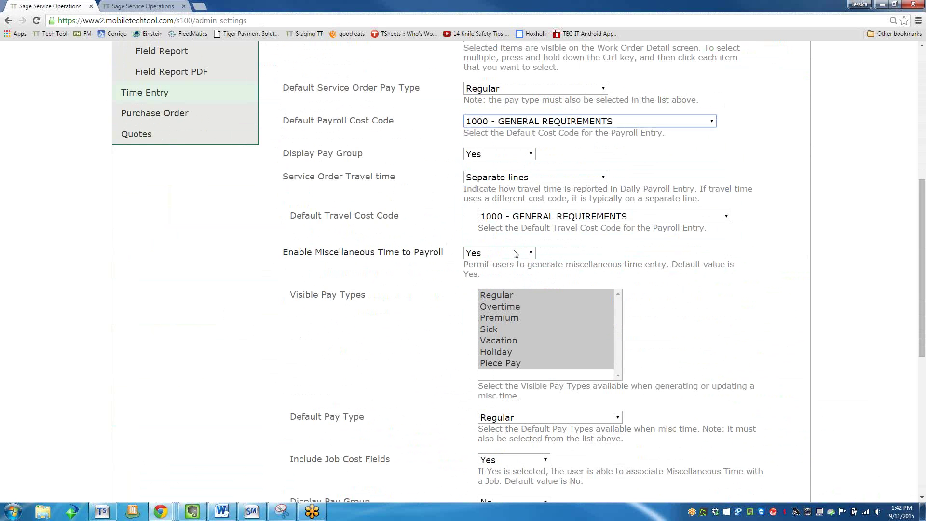
{"action": "scroll", "coordinate": [515, 254], "scroll_direction": "down", "scroll_amount": 1}
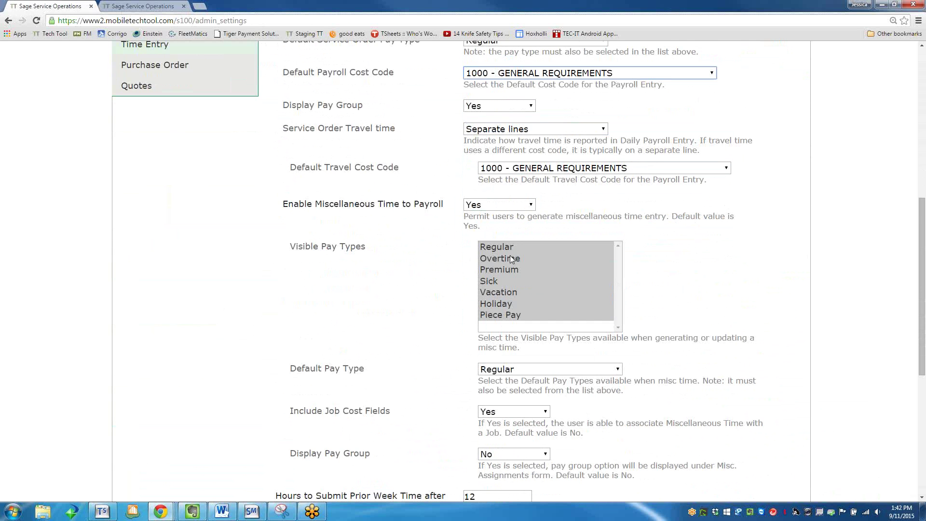
{"action": "scroll", "coordinate": [510, 256], "scroll_direction": "down", "scroll_amount": 1}
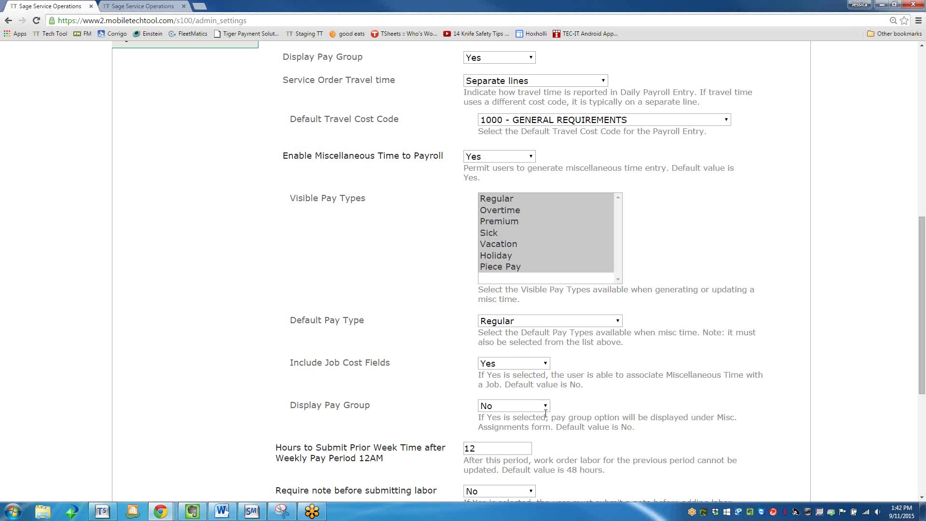
{"action": "scroll", "coordinate": [544, 415], "scroll_direction": "down", "scroll_amount": 1}
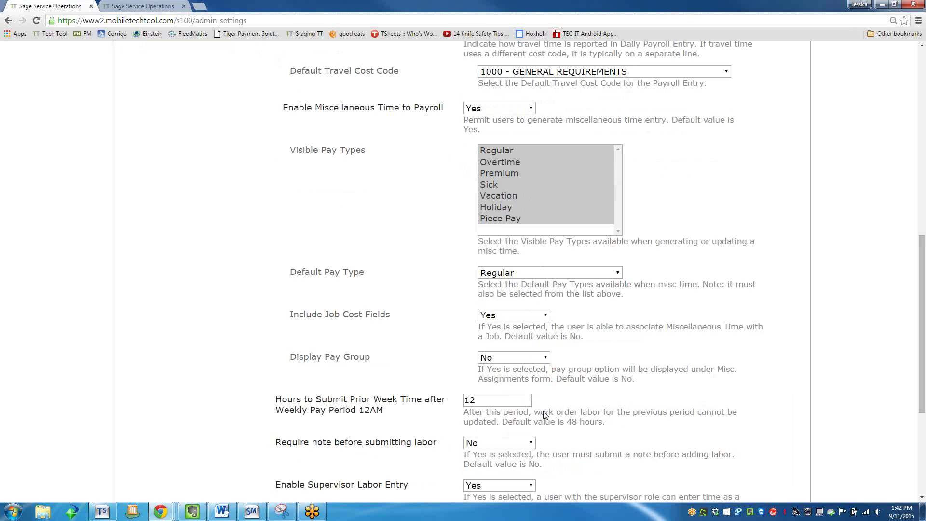
{"action": "left_click", "coordinate": [520, 394]}
{"action": "scroll", "coordinate": [482, 443], "scroll_direction": "up", "scroll_amount": 3}
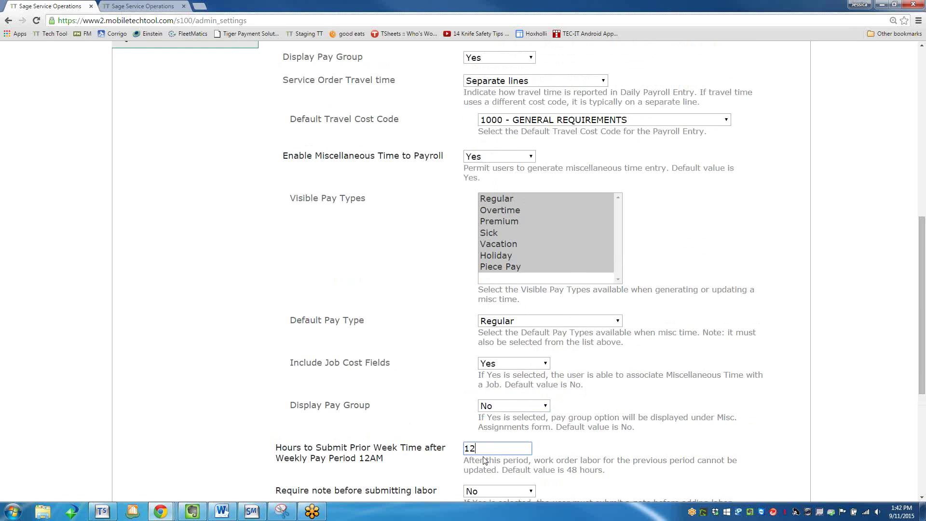
{"action": "scroll", "coordinate": [484, 460], "scroll_direction": "up", "scroll_amount": 7}
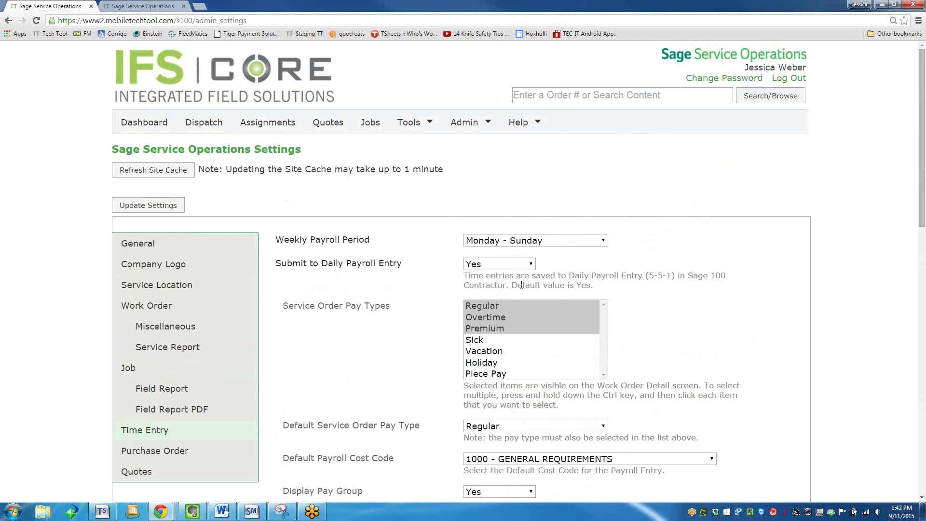
Keep supervisor labor entry enabled and the note-before-labor requirement at No.
{"action": "scroll", "coordinate": [524, 287], "scroll_direction": "down", "scroll_amount": 13}
{"action": "scroll", "coordinate": [519, 289], "scroll_direction": "down", "scroll_amount": 3}
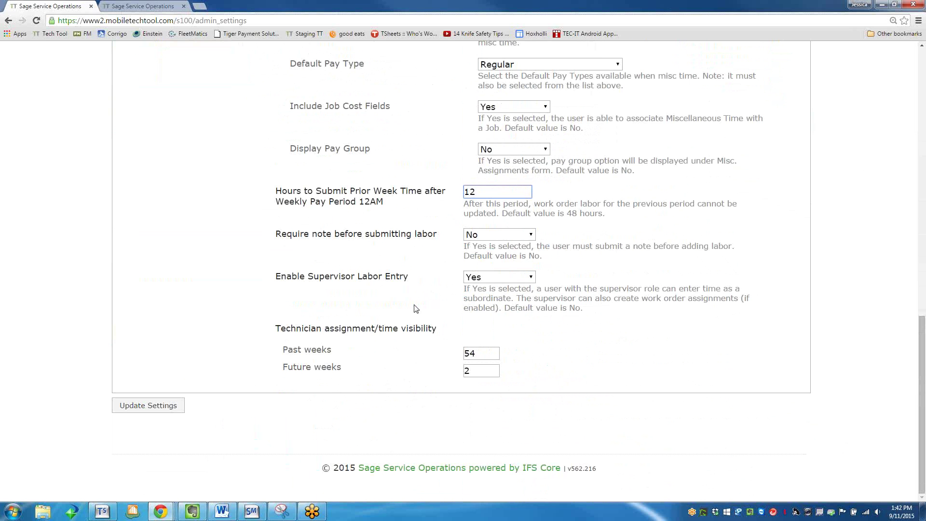
{"action": "left_click", "coordinate": [525, 277]}
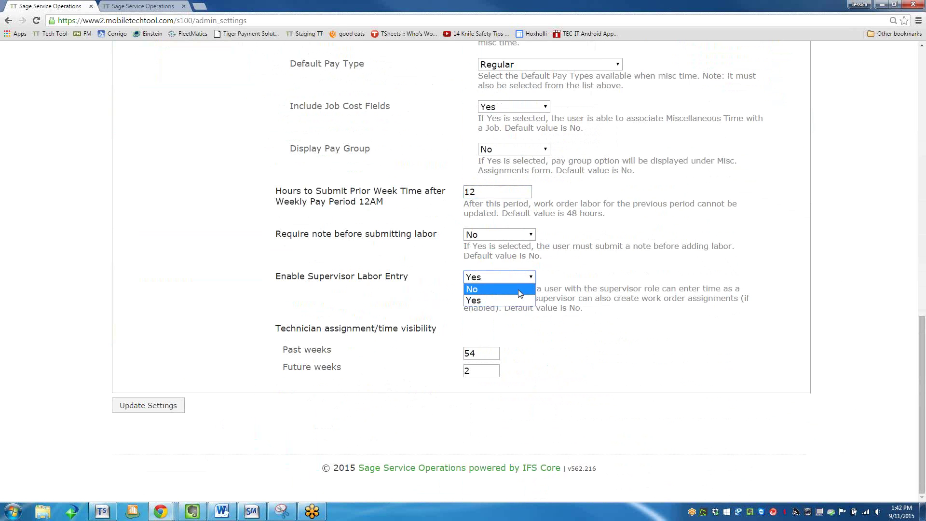
{"action": "left_click", "coordinate": [514, 301]}
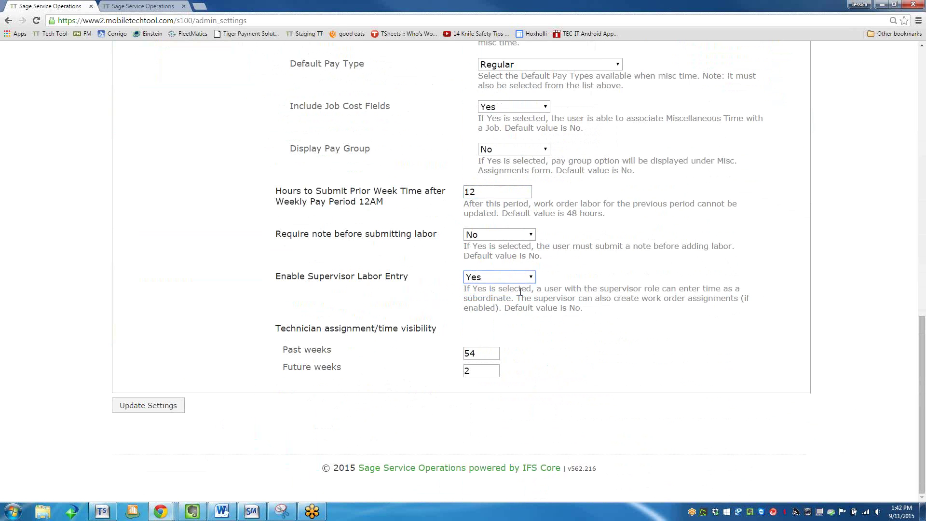
{"action": "left_click", "coordinate": [508, 234]}
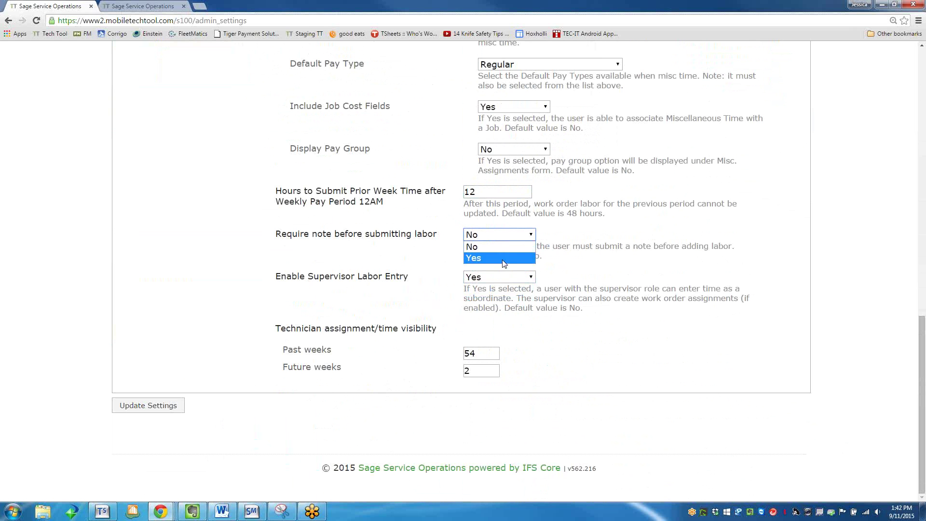
{"action": "left_click", "coordinate": [504, 245]}
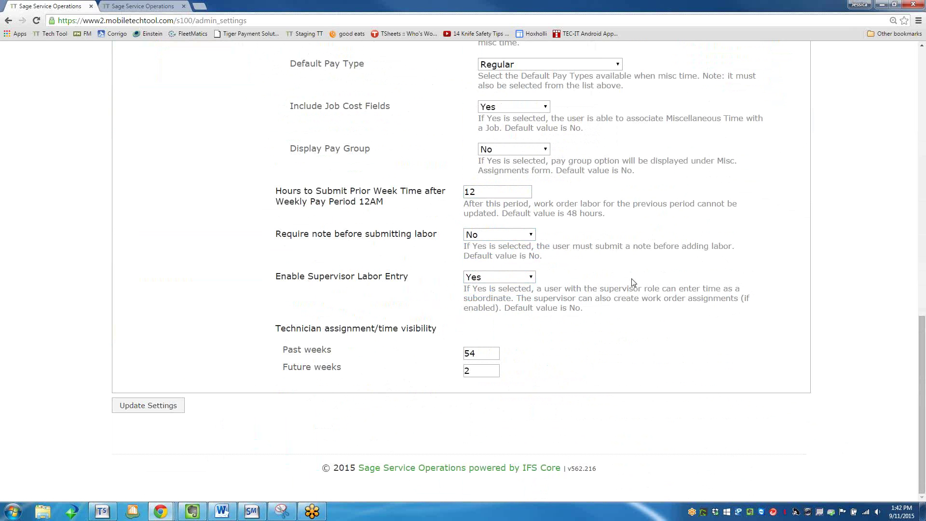
{"action": "scroll", "coordinate": [631, 283], "scroll_direction": "up", "scroll_amount": 12}
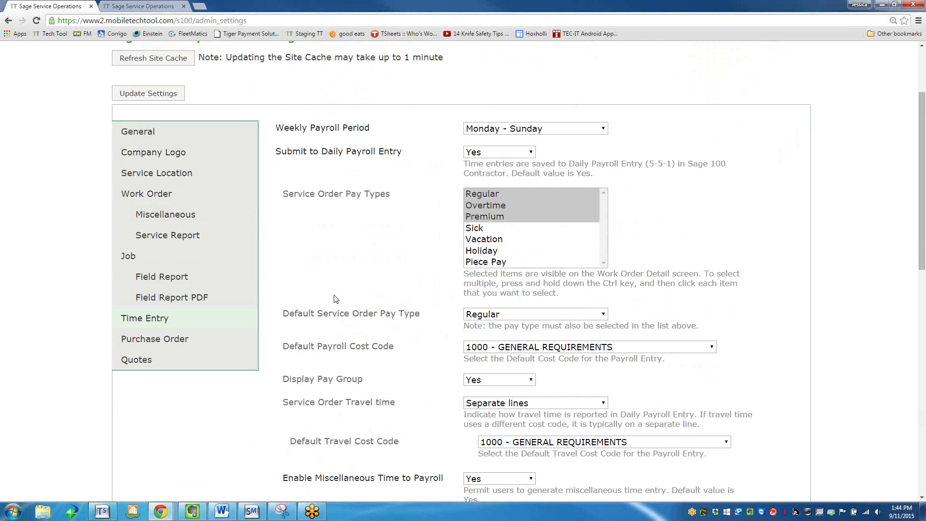
{"action": "scroll", "coordinate": [492, 53], "scroll_direction": "up", "scroll_amount": 3}
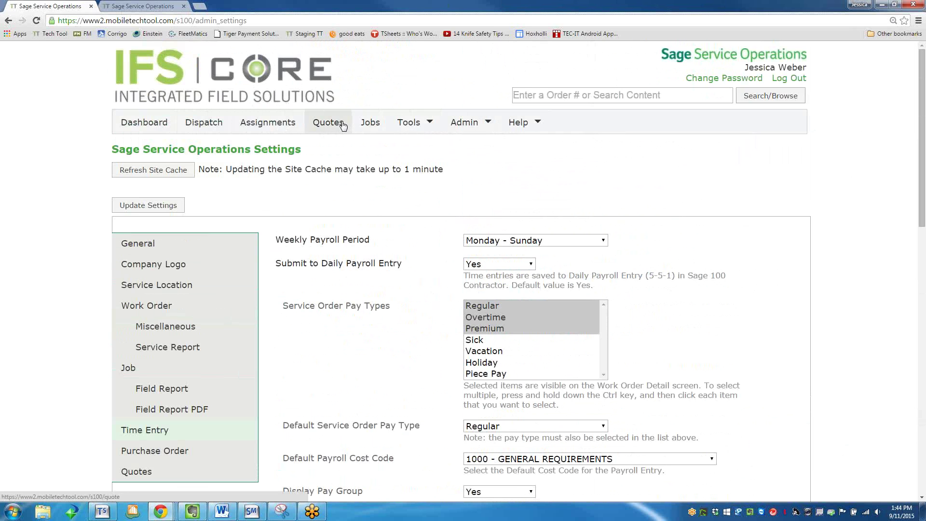
Go through the admin tools to the Service Order Notification page.
{"action": "left_click", "coordinate": [415, 123]}
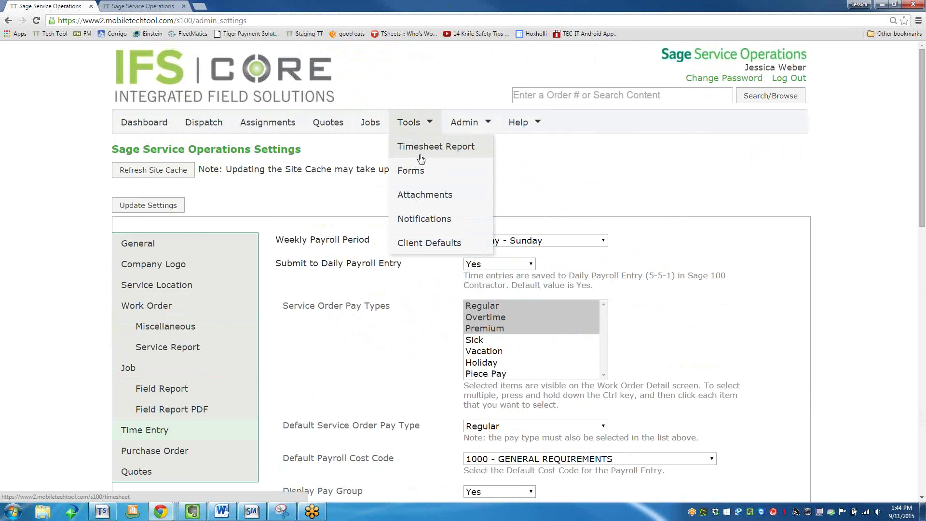
{"action": "left_click", "coordinate": [419, 177]}
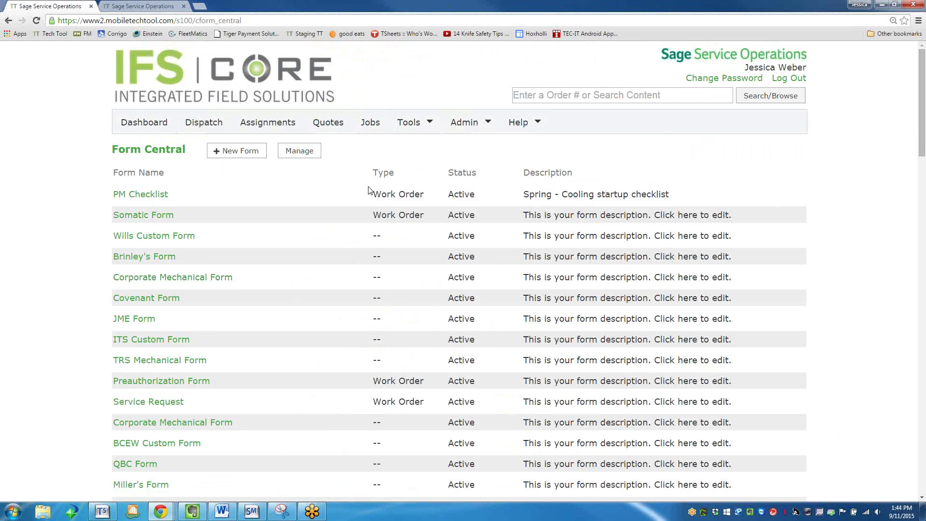
{"action": "left_click", "coordinate": [411, 124]}
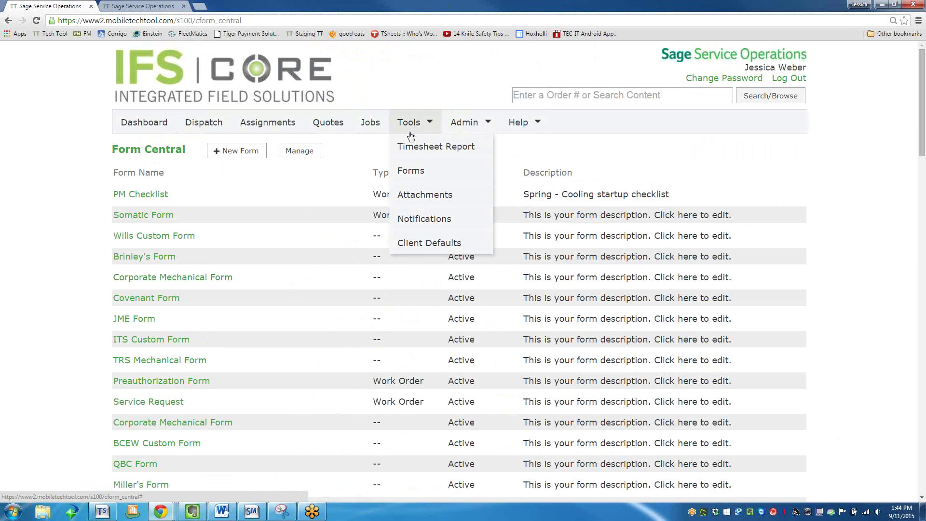
{"action": "left_click", "coordinate": [430, 219]}
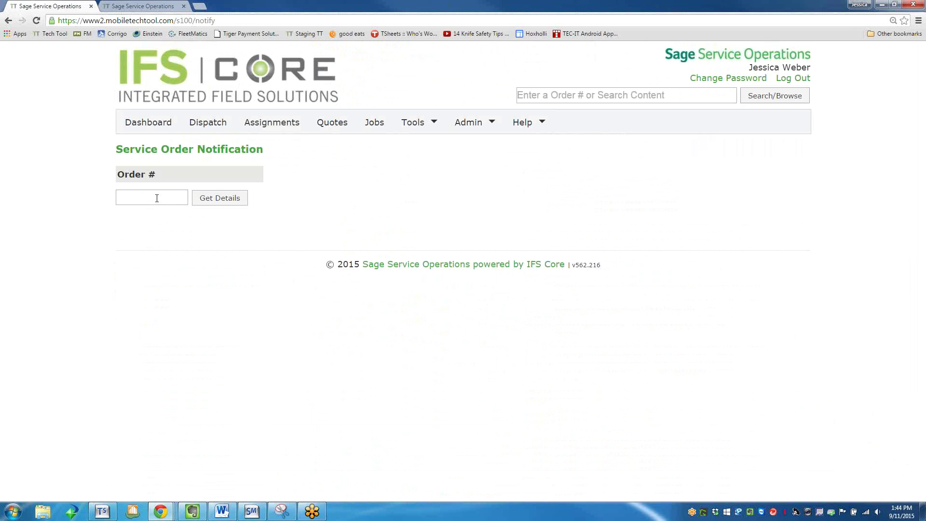
Look up order 715 and choose the technician to notify.
{"action": "left_click", "coordinate": [167, 203]}
{"action": "type", "text": "715"}
{"action": "key", "text": "Return"}
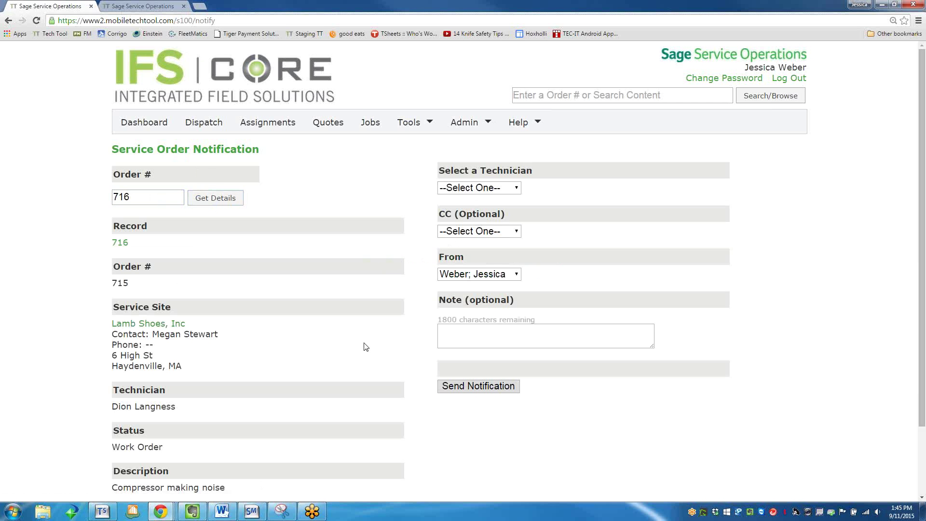
{"action": "left_click", "coordinate": [484, 192]}
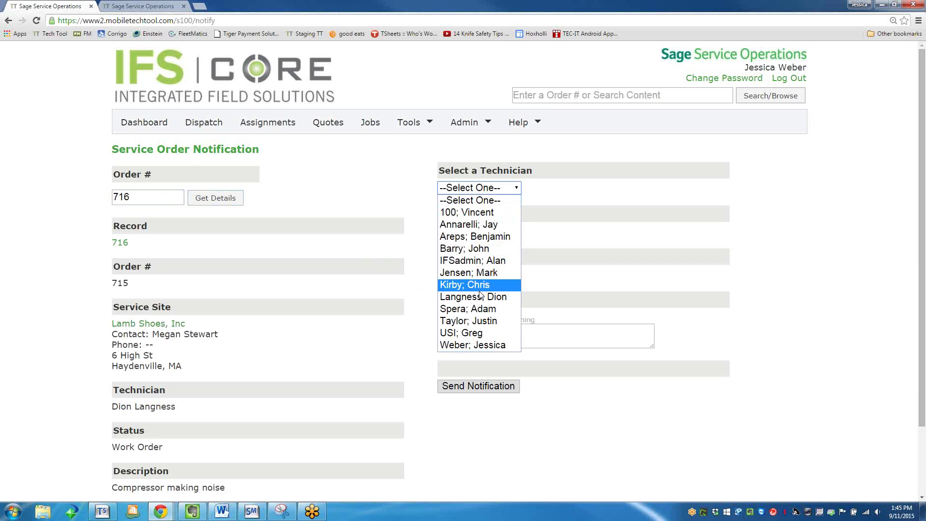
{"action": "left_click", "coordinate": [466, 224]}
Write a note telling the technician to go there after finishing #1, and send the notification.
{"action": "left_click", "coordinate": [476, 343]}
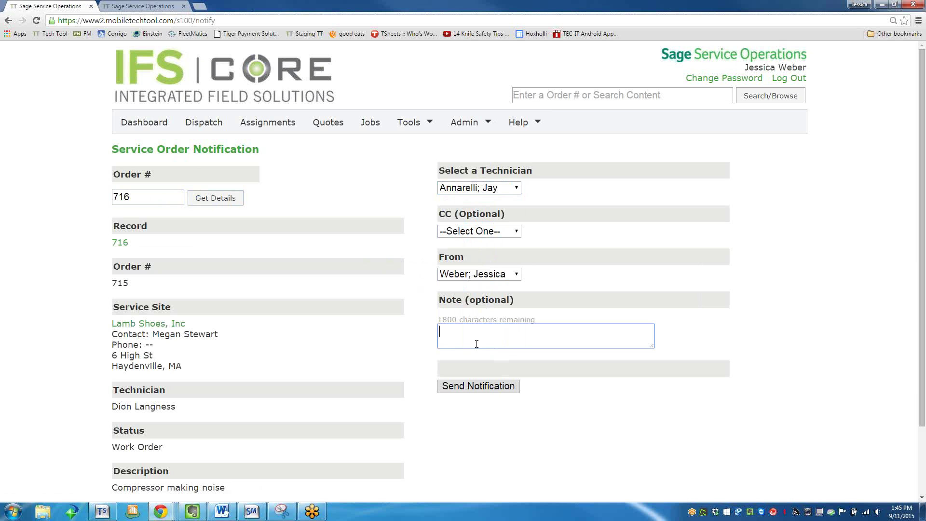
{"action": "type", "text": "This is the call I was telling yo"}
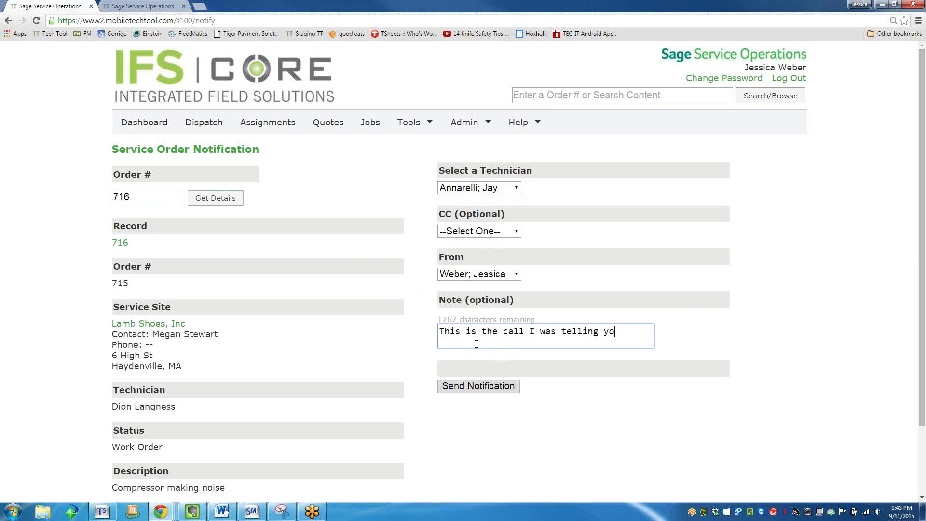
{"action": "type", "text": "u about. Go here"}
{"action": "key", "text": "BackSpace"}
{"action": "key", "text": "BackSpace"}
{"action": "type", "text": "re after you finish E"}
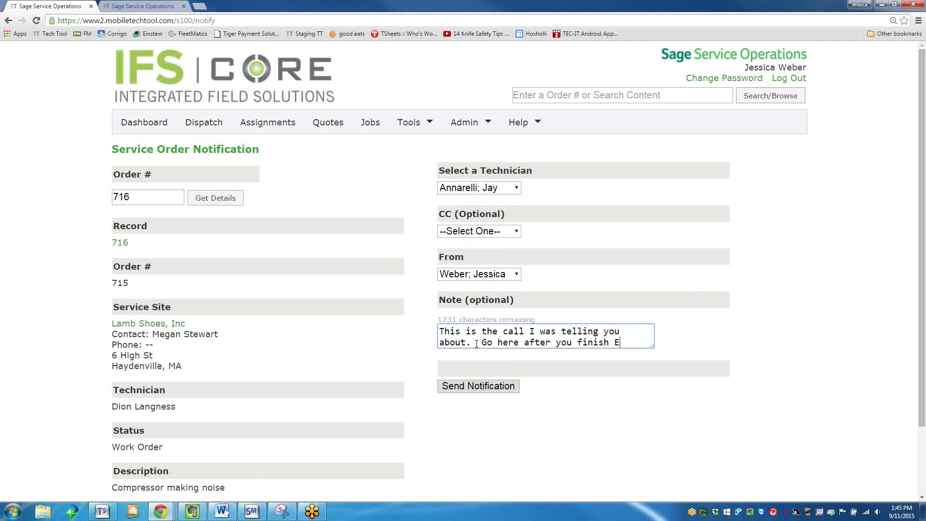
{"action": "key", "text": "BackSpace"}
{"action": "type", "text": "#1"}
{"action": "left_click", "coordinate": [488, 386]}
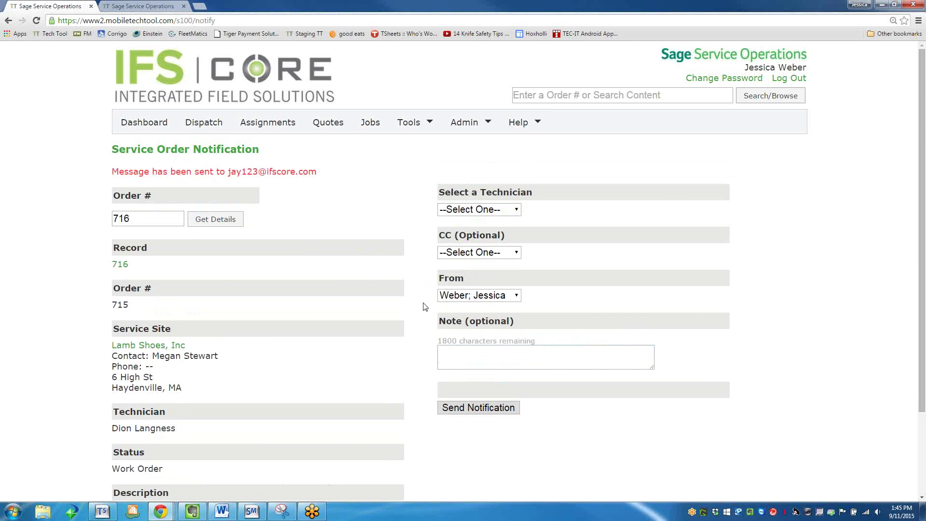
{"action": "scroll", "coordinate": [420, 315], "scroll_direction": "down", "scroll_amount": 1}
{"action": "scroll", "coordinate": [420, 315], "scroll_direction": "down", "scroll_amount": 1}
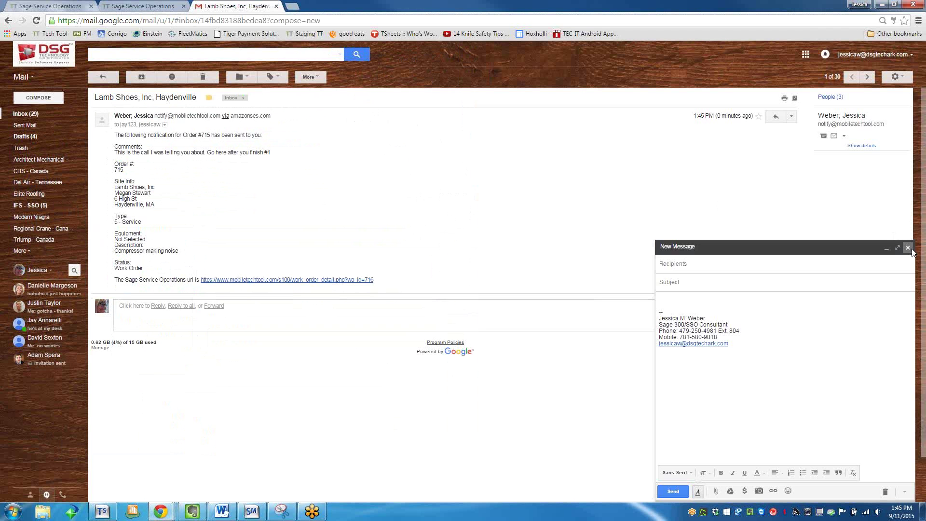
Discard the empty new message and follow the order 715 link in the notification email.
{"action": "left_click", "coordinate": [911, 247]}
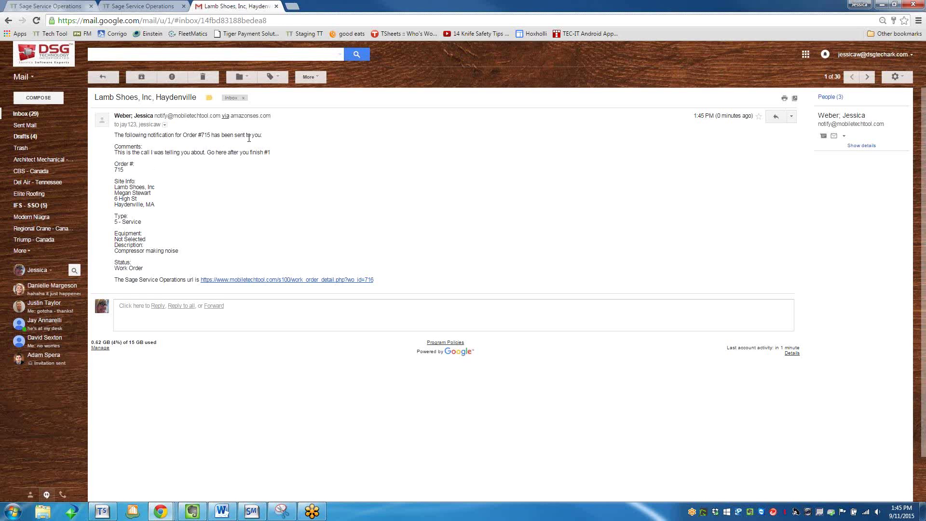
{"action": "left_click", "coordinate": [256, 280]}
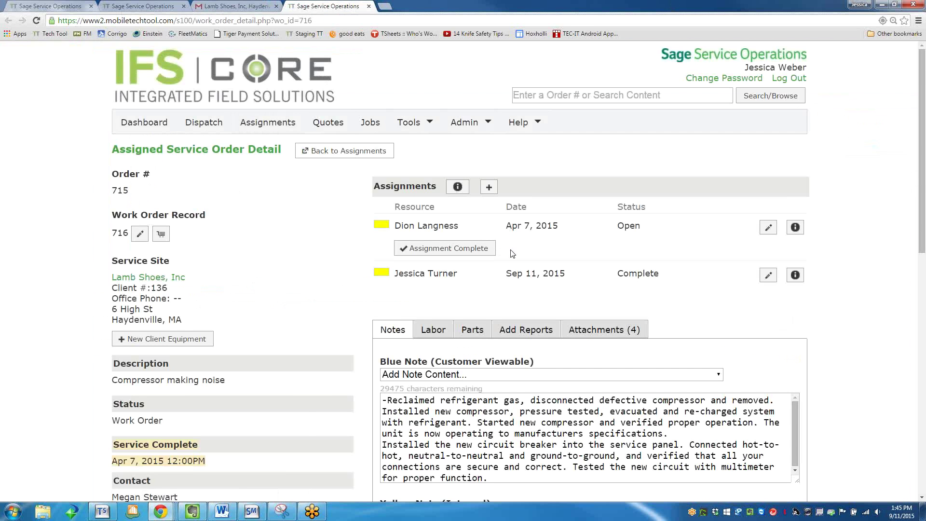
Scroll through order 715's assignments and notes, then return to the Gmail notification.
{"action": "scroll", "coordinate": [482, 284], "scroll_direction": "down", "scroll_amount": 2}
{"action": "scroll", "coordinate": [446, 315], "scroll_direction": "up", "scroll_amount": 2}
{"action": "scroll", "coordinate": [433, 363], "scroll_direction": "down", "scroll_amount": 1}
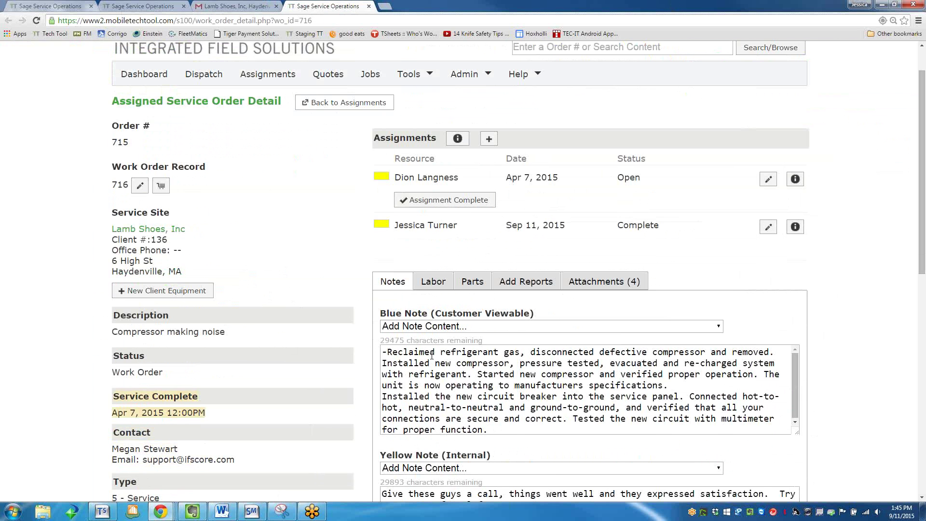
{"action": "scroll", "coordinate": [432, 362], "scroll_direction": "down", "scroll_amount": 3}
{"action": "scroll", "coordinate": [423, 355], "scroll_direction": "down", "scroll_amount": 7}
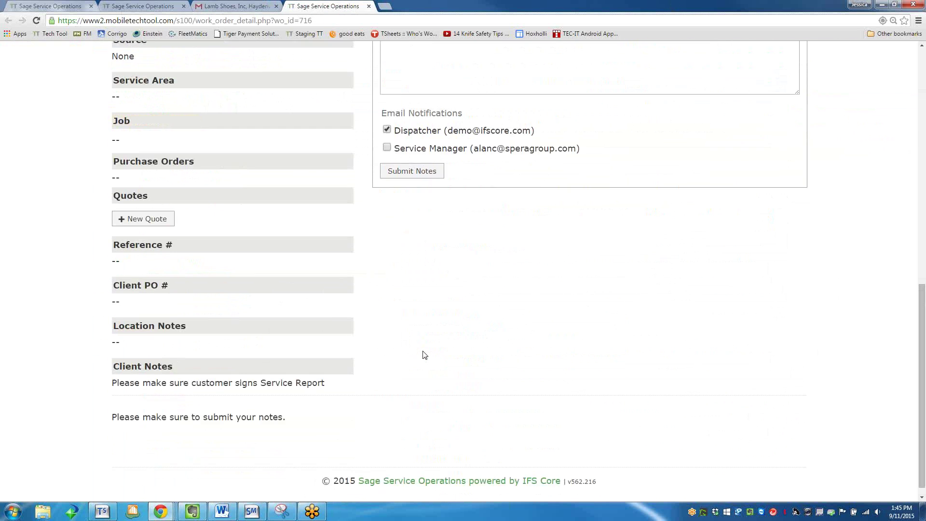
{"action": "scroll", "coordinate": [422, 356], "scroll_direction": "up", "scroll_amount": 2}
{"action": "scroll", "coordinate": [423, 358], "scroll_direction": "up", "scroll_amount": 10}
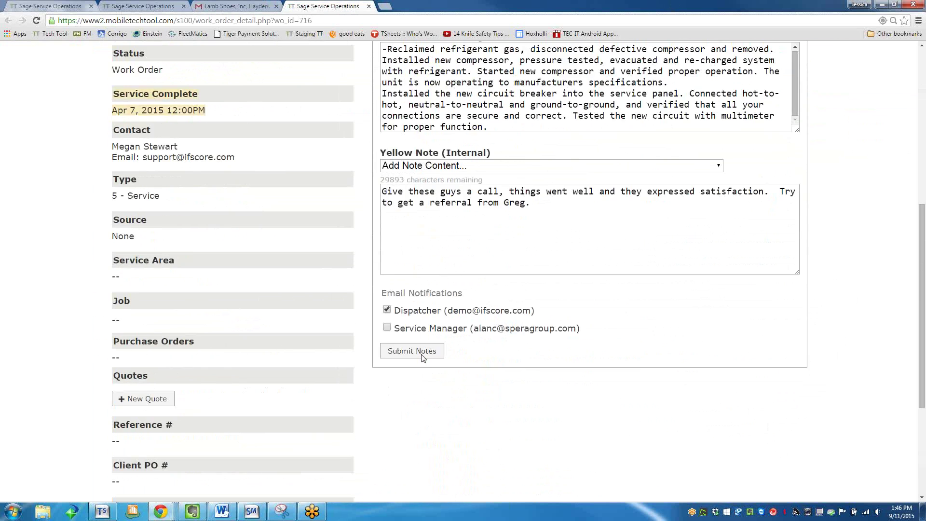
{"action": "left_click", "coordinate": [247, 4]}
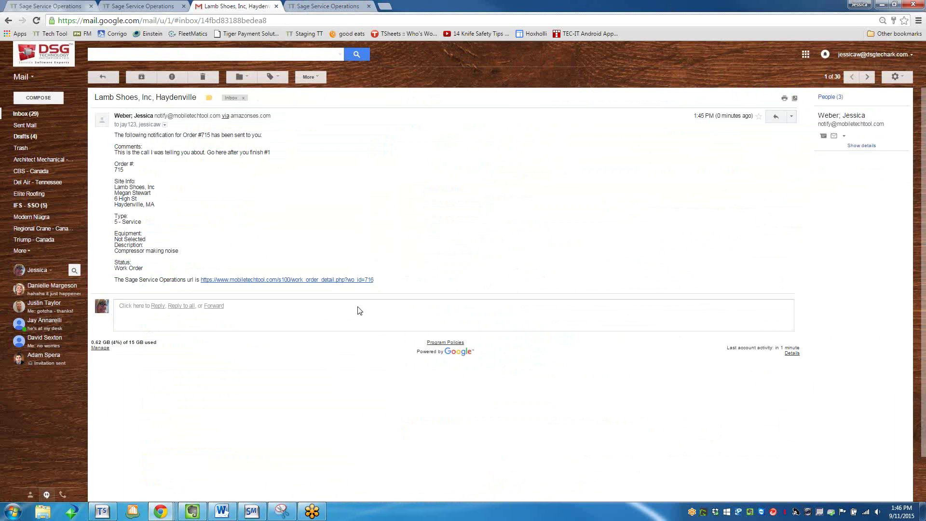
Switch to the Sage Service Operations tab showing the Sep 11, 2015 Dispatch Board.
{"action": "left_click", "coordinate": [149, 6]}
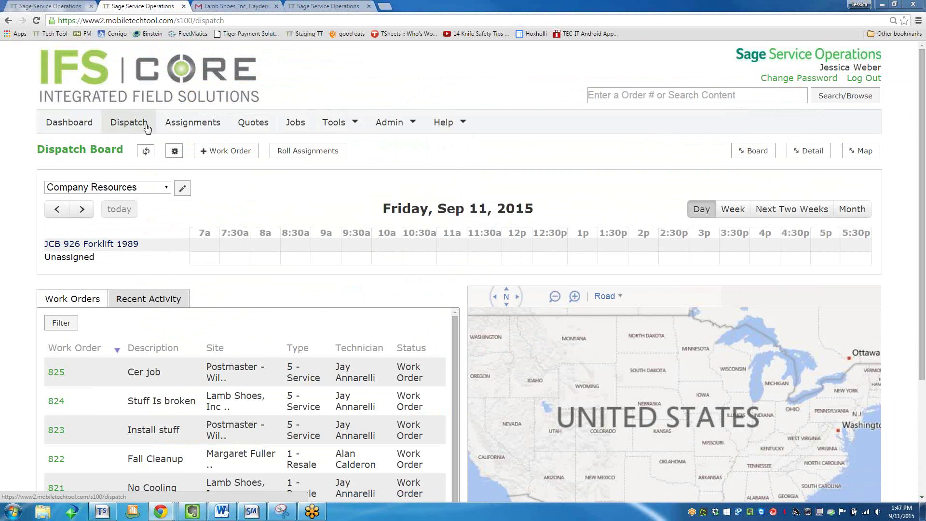
Open Assignments and scroll through the Assigned Work Orders list.
{"action": "left_click", "coordinate": [190, 131]}
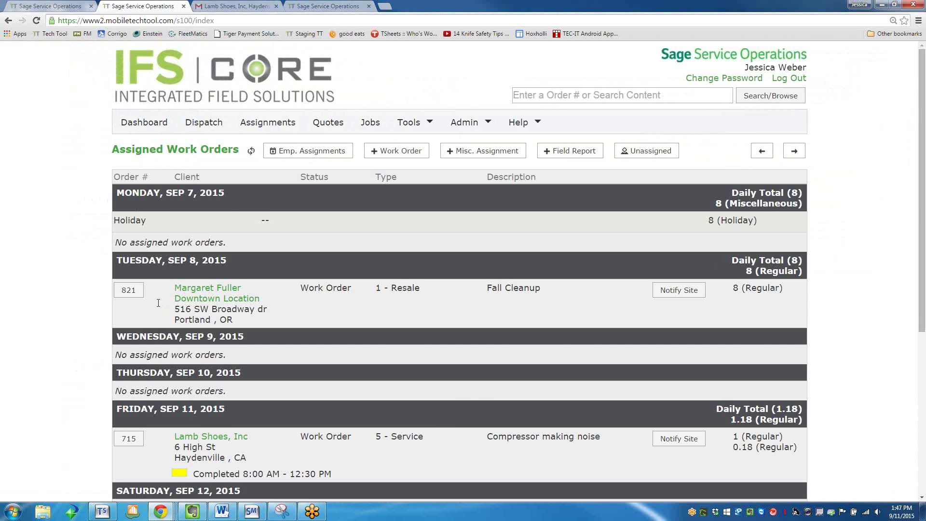
{"action": "scroll", "coordinate": [158, 302], "scroll_direction": "down", "scroll_amount": 5}
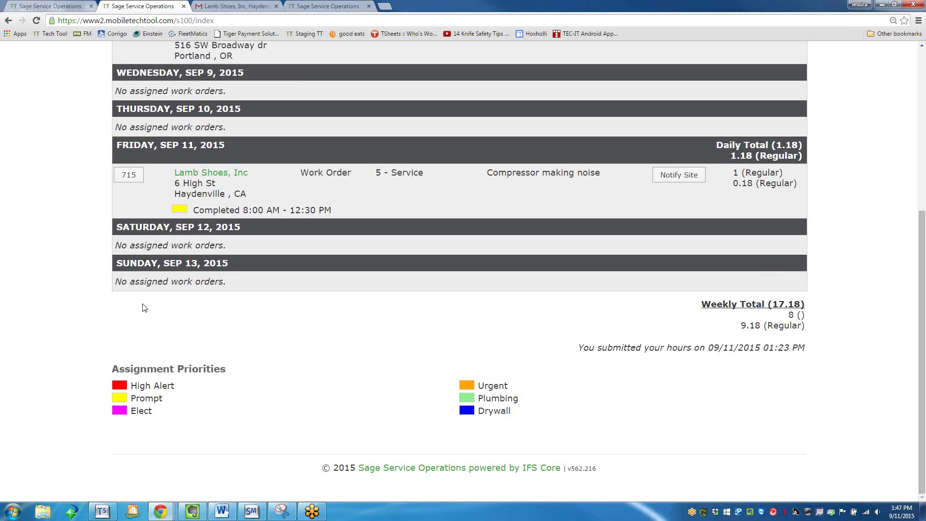
{"action": "scroll", "coordinate": [147, 311], "scroll_direction": "up", "scroll_amount": 5}
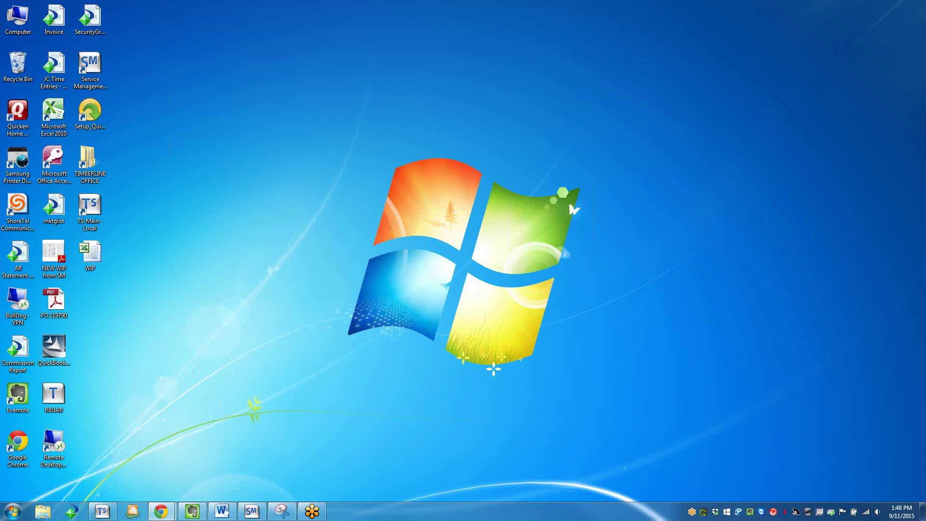
Drag the narrow browser window into view and close it.
{"action": "left_click_drag", "start_coordinate": [925, 72], "coordinate": [470, 18]}
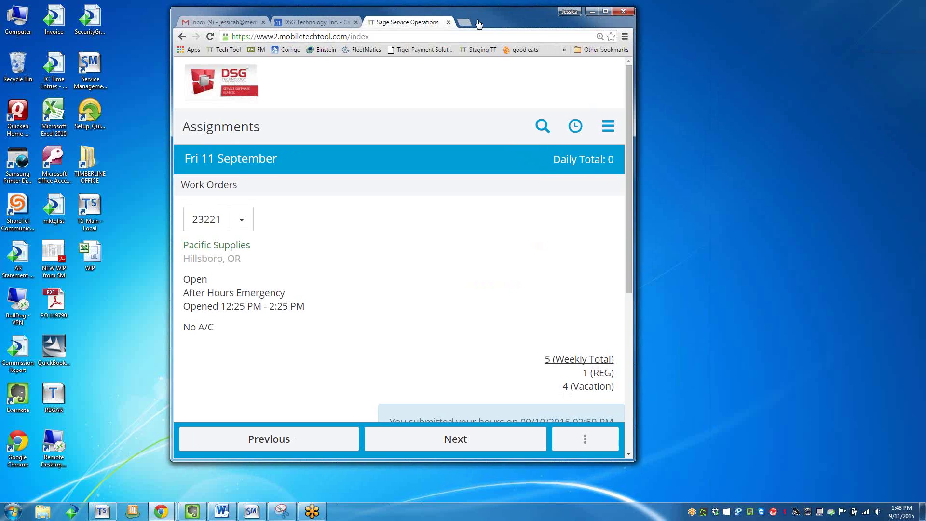
{"action": "left_click", "coordinate": [623, 11]}
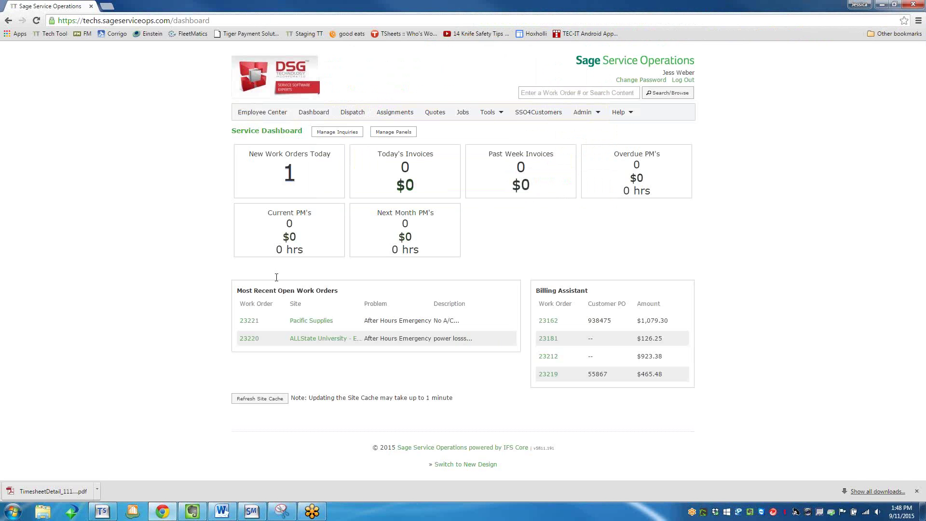
Restore the browser and narrow it to a mobile-width window.
{"action": "left_click", "coordinate": [894, 6]}
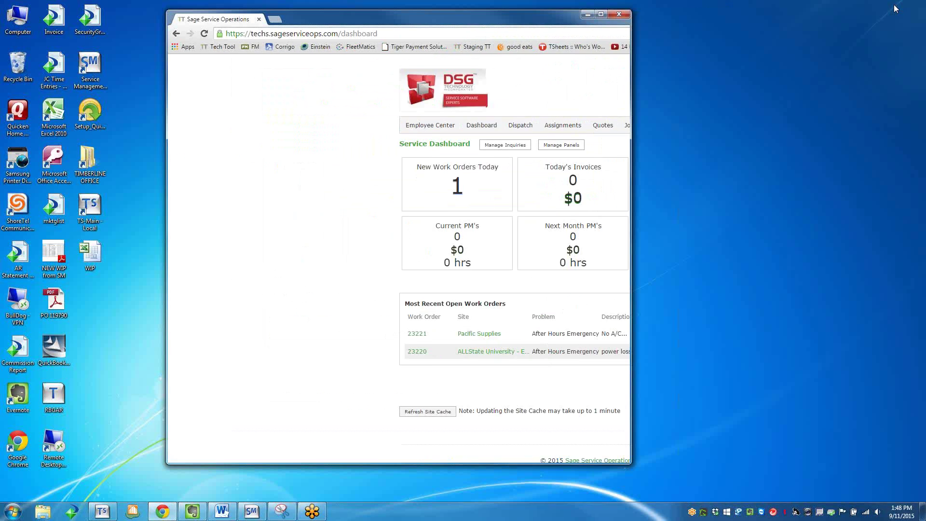
{"action": "left_click", "coordinate": [320, 131]}
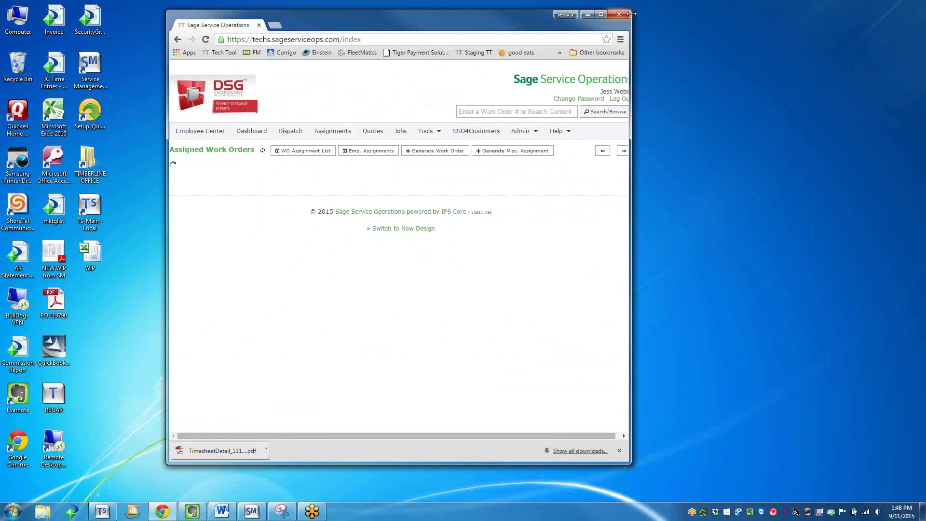
{"action": "left_click_drag", "start_coordinate": [631, 14], "coordinate": [485, 57]}
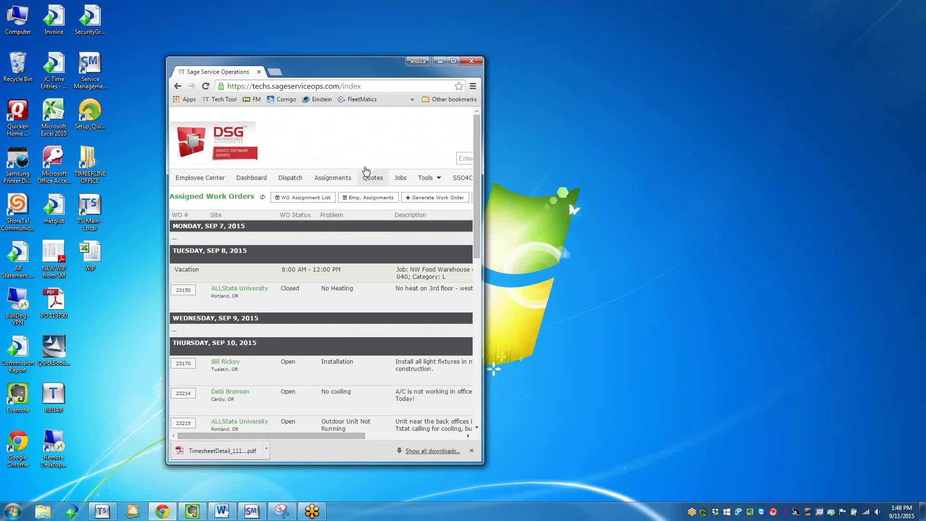
{"action": "left_click_drag", "start_coordinate": [476, 166], "coordinate": [480, 344]}
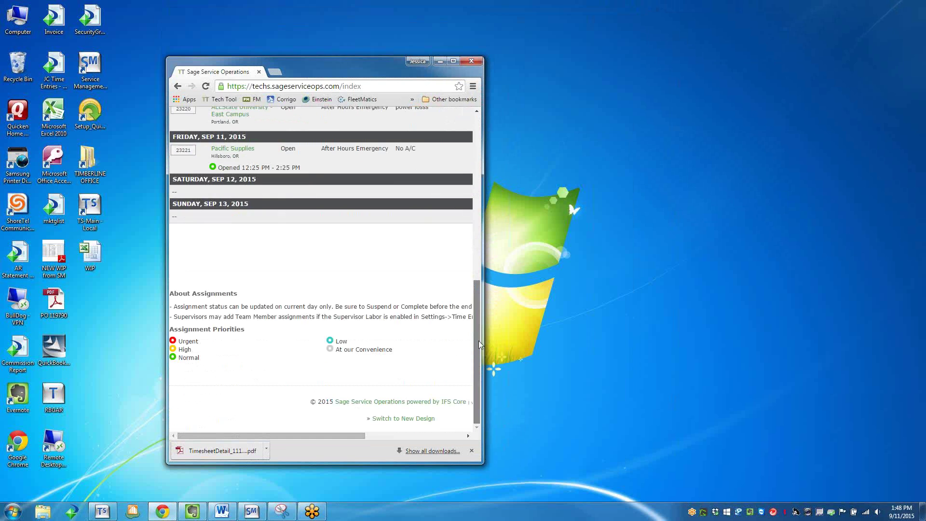
Switch to the new design and show Assignments, opening and closing the side menu.
{"action": "left_click", "coordinate": [422, 419]}
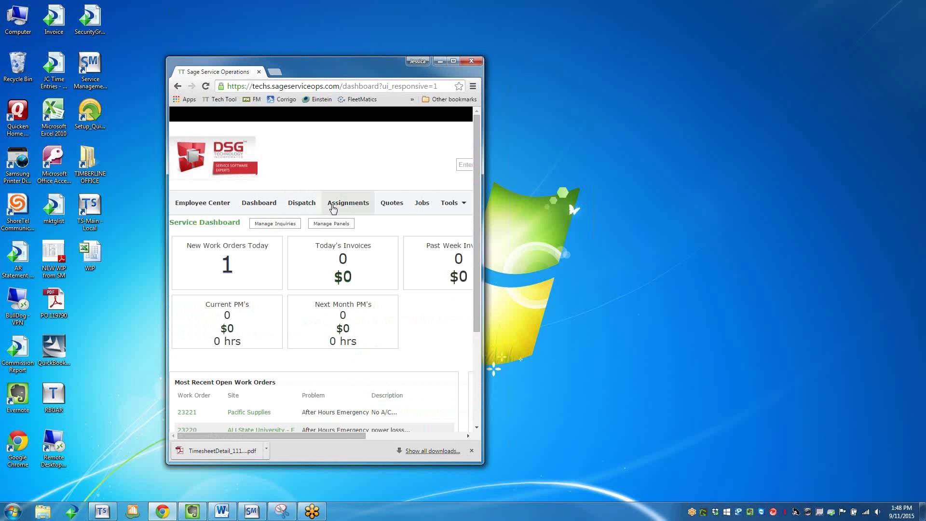
{"action": "left_click", "coordinate": [333, 208]}
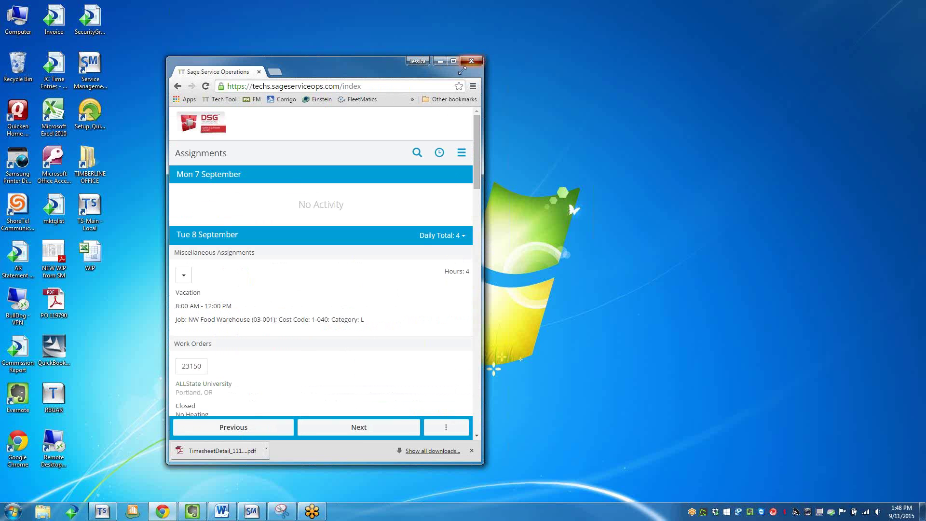
{"action": "left_click", "coordinate": [417, 122]}
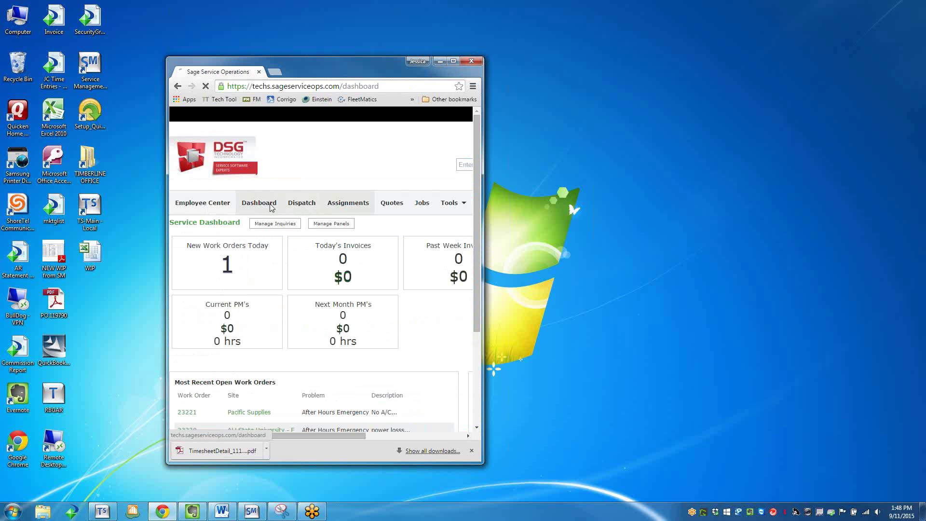
{"action": "left_click", "coordinate": [203, 202]}
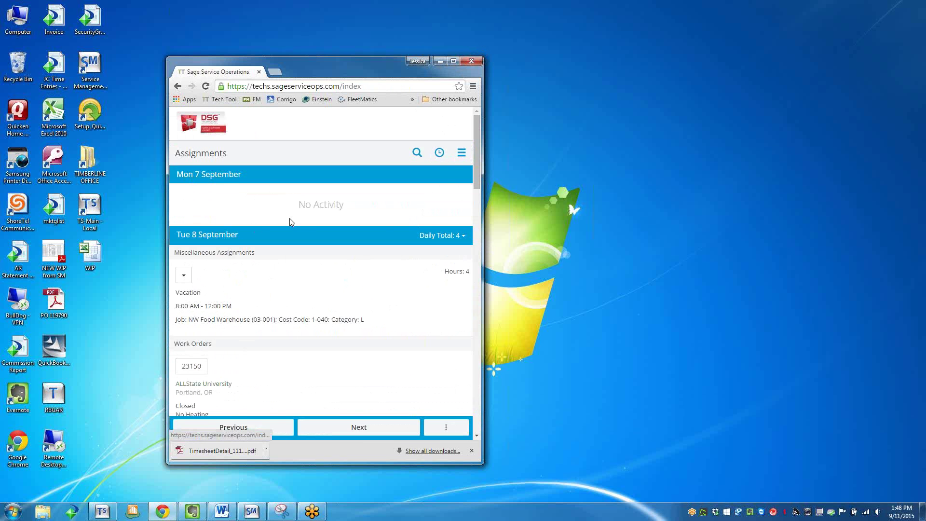
{"action": "left_click", "coordinate": [461, 153]}
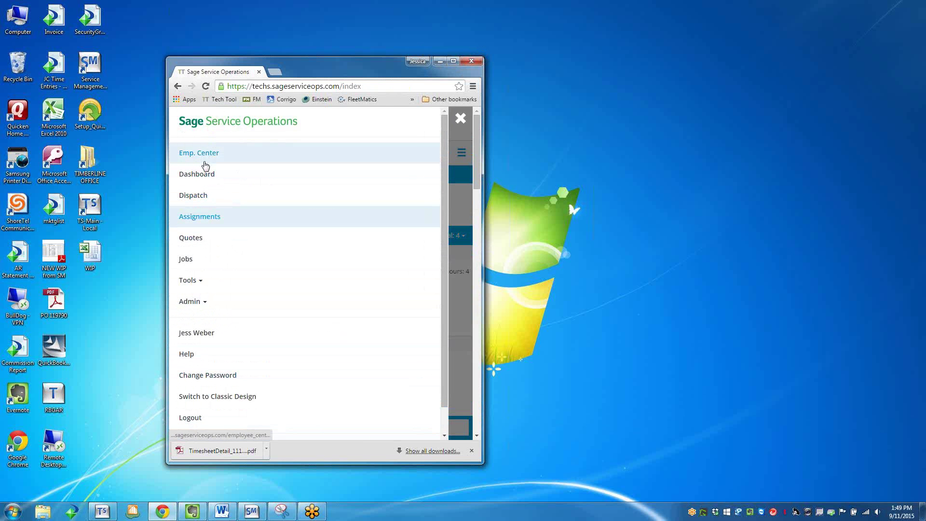
{"action": "left_click", "coordinate": [458, 121]}
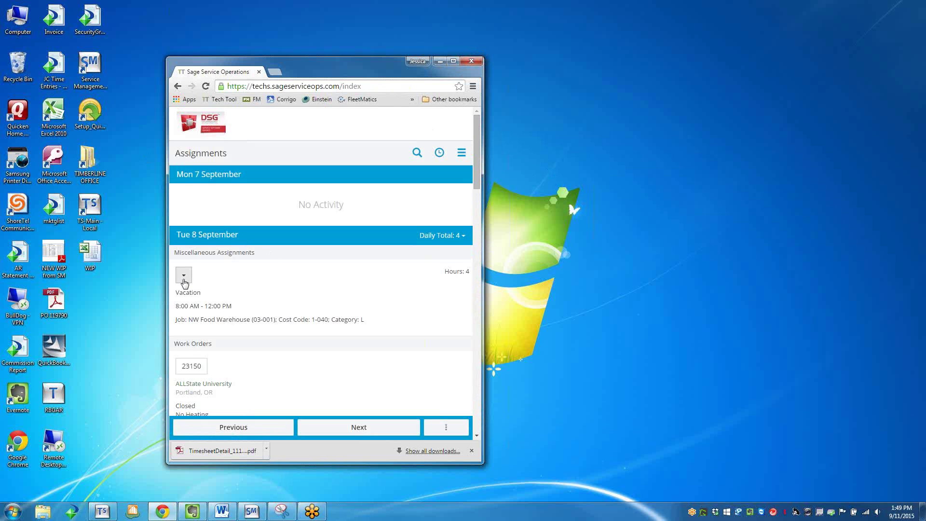
Open work order 23150, check its Misc. Items, then open its Reports tile.
{"action": "left_click", "coordinate": [184, 277]}
{"action": "left_click", "coordinate": [184, 276]}
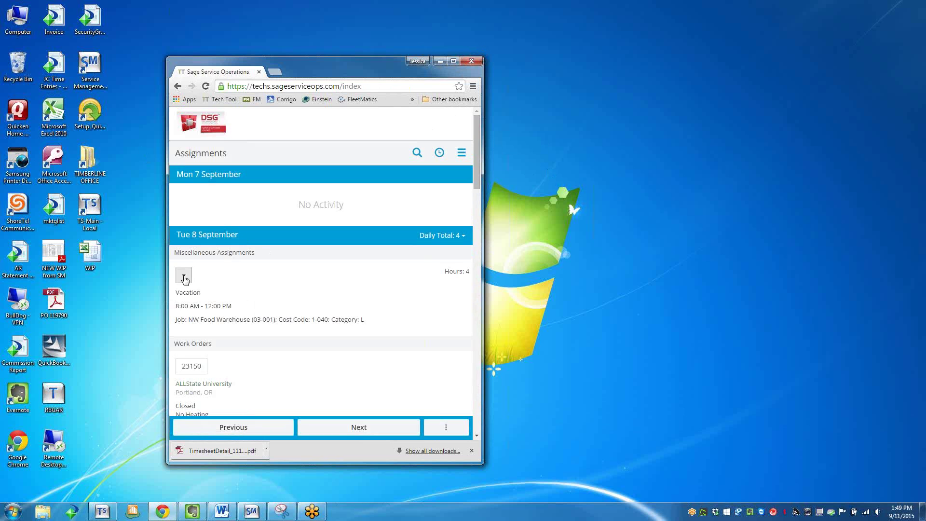
{"action": "left_click", "coordinate": [199, 370]}
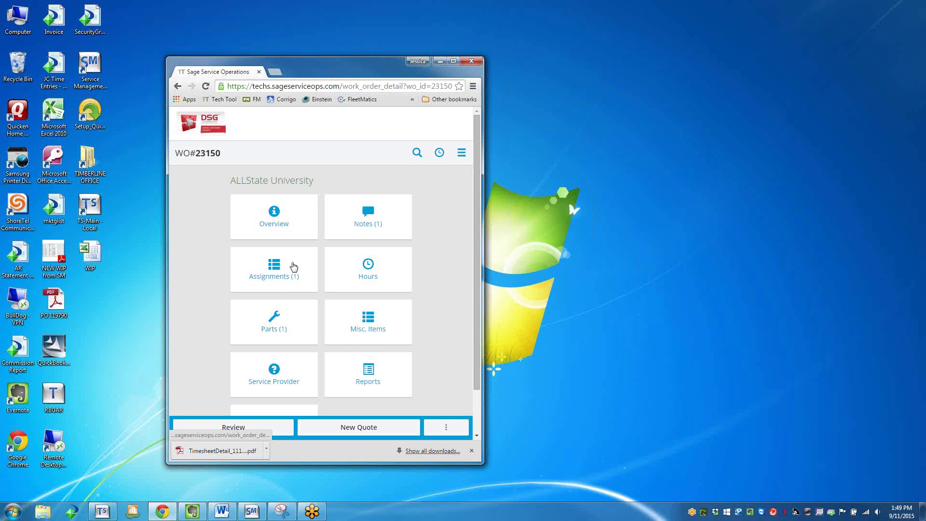
{"action": "left_click", "coordinate": [369, 332]}
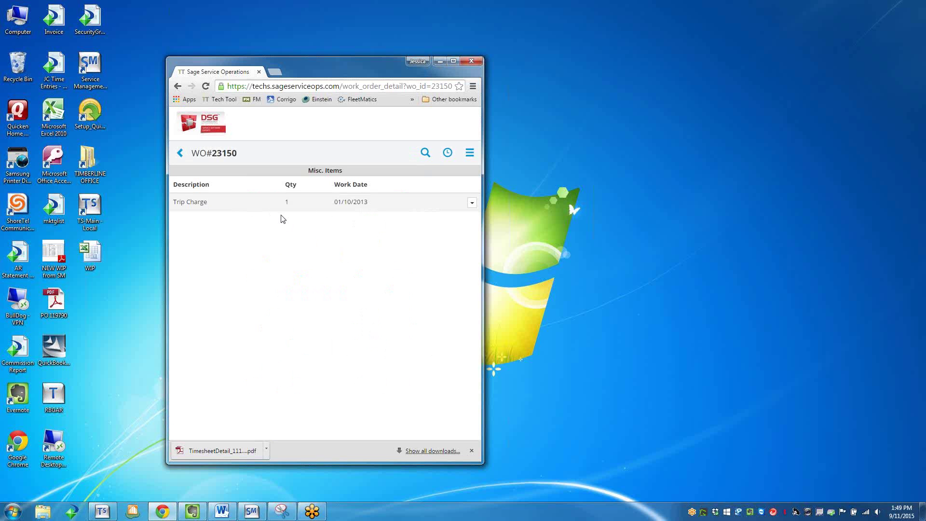
{"action": "left_click", "coordinate": [181, 155]}
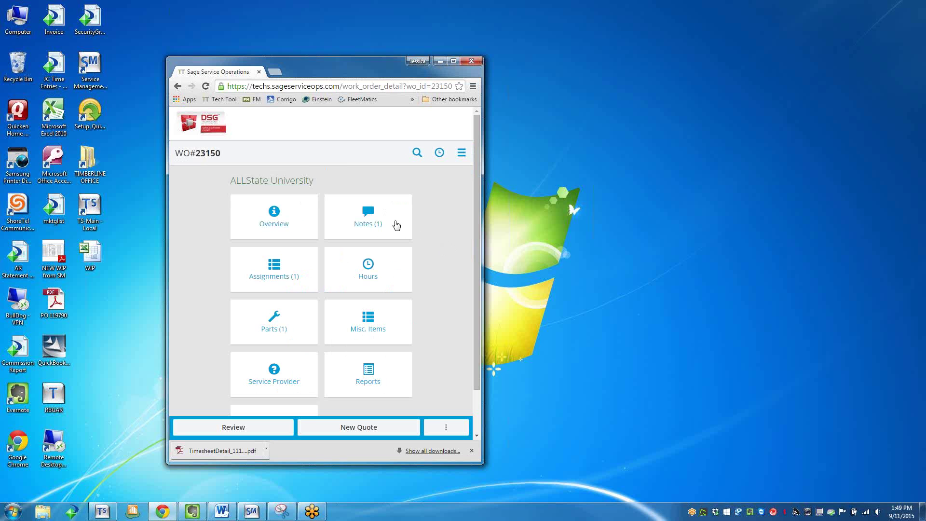
{"action": "left_click", "coordinate": [356, 380]}
Generate the service report for all work dates after dismissing the missing-date warning.
{"action": "left_click", "coordinate": [192, 252]}
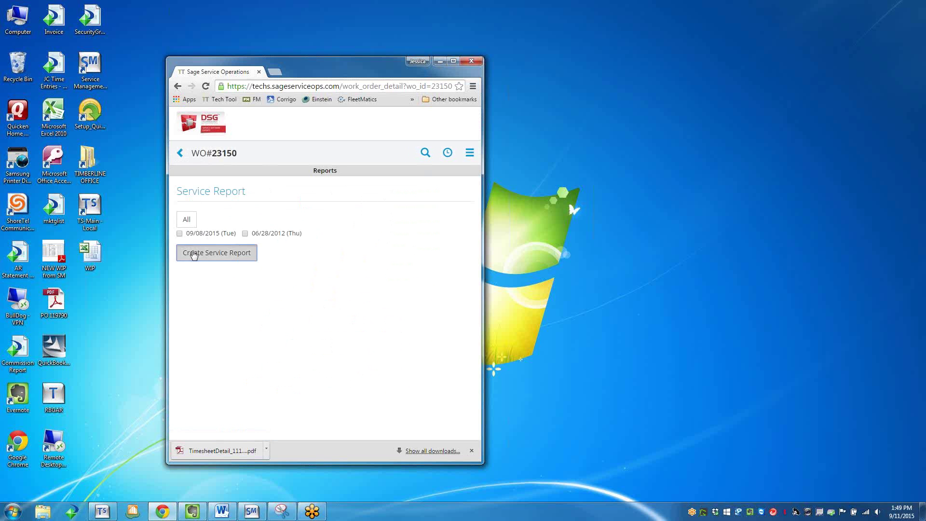
{"action": "left_click", "coordinate": [398, 150]}
{"action": "left_click", "coordinate": [179, 222]}
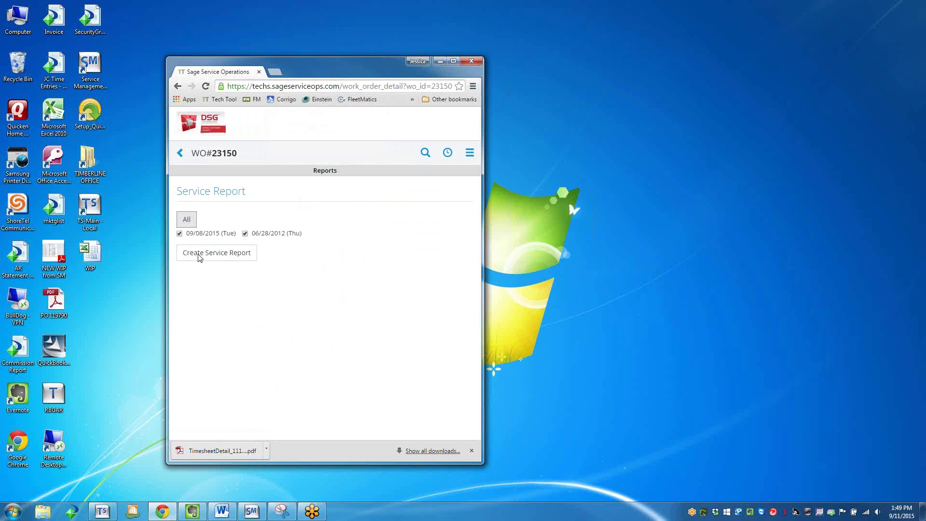
{"action": "left_click", "coordinate": [231, 256]}
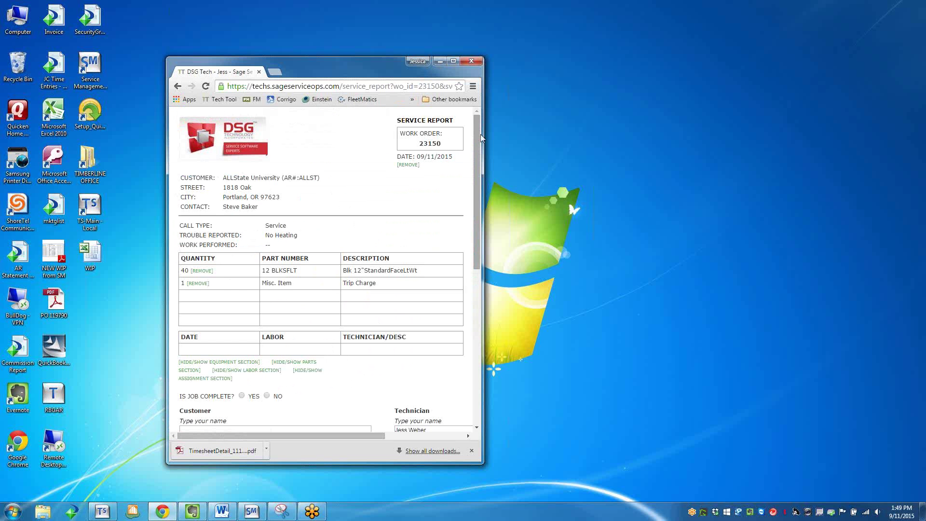
Scroll to the bottom of the service report and click Return to Work Order.
{"action": "scroll", "coordinate": [473, 145], "scroll_direction": "down", "scroll_amount": 4}
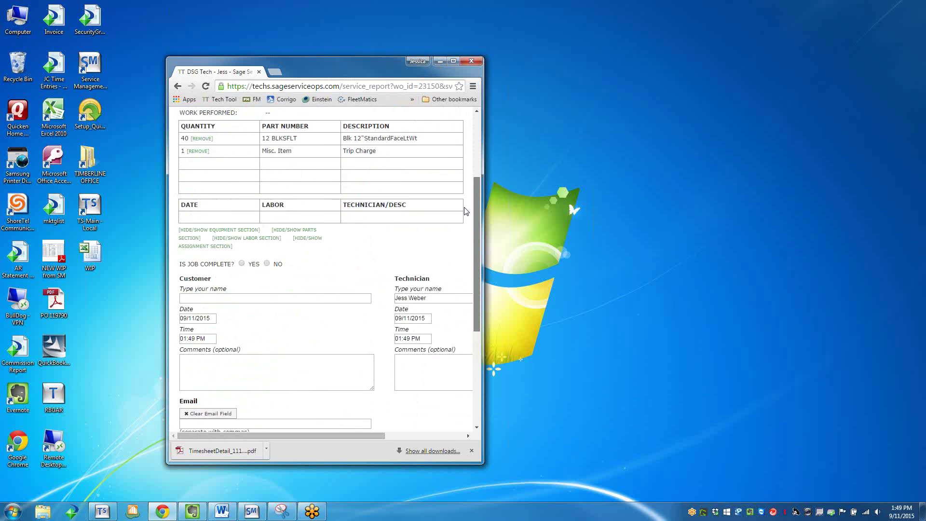
{"action": "scroll", "coordinate": [461, 241], "scroll_direction": "down", "scroll_amount": 5}
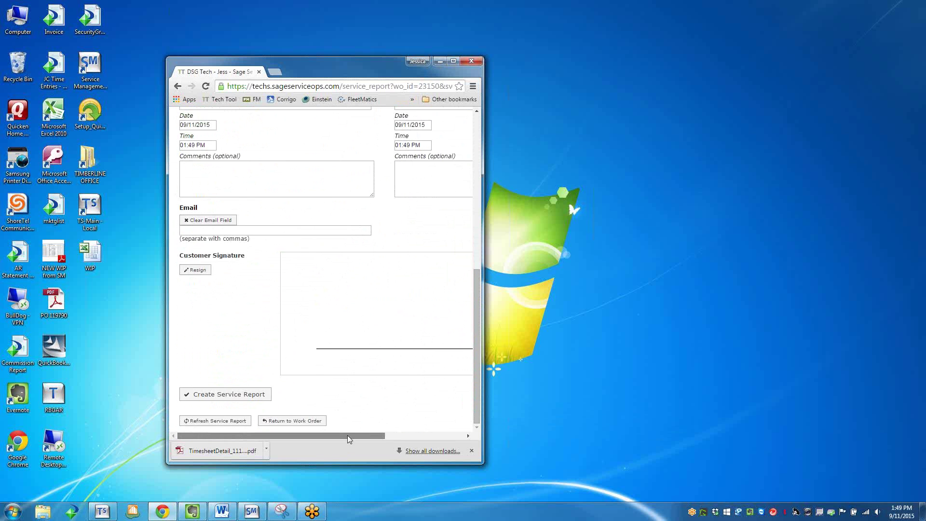
{"action": "left_click_drag", "start_coordinate": [347, 435], "coordinate": [347, 436]}
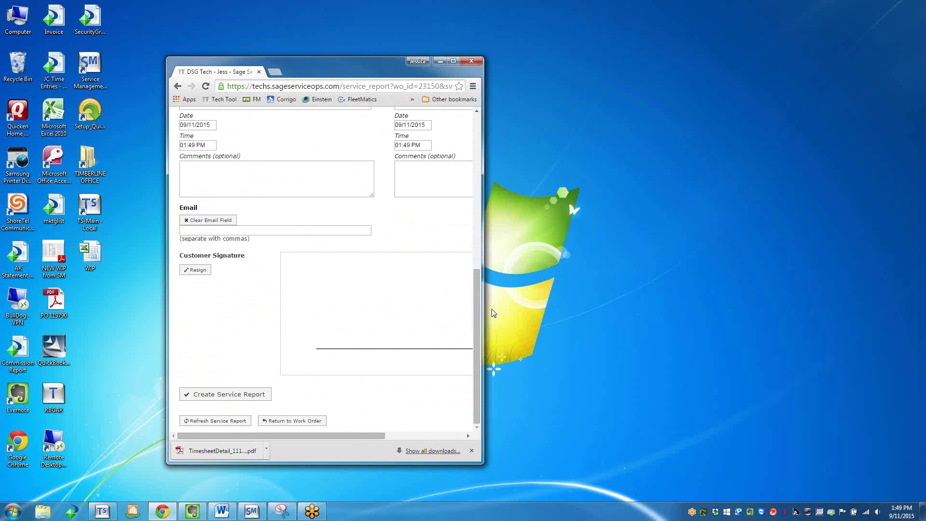
{"action": "left_click", "coordinate": [302, 420]}
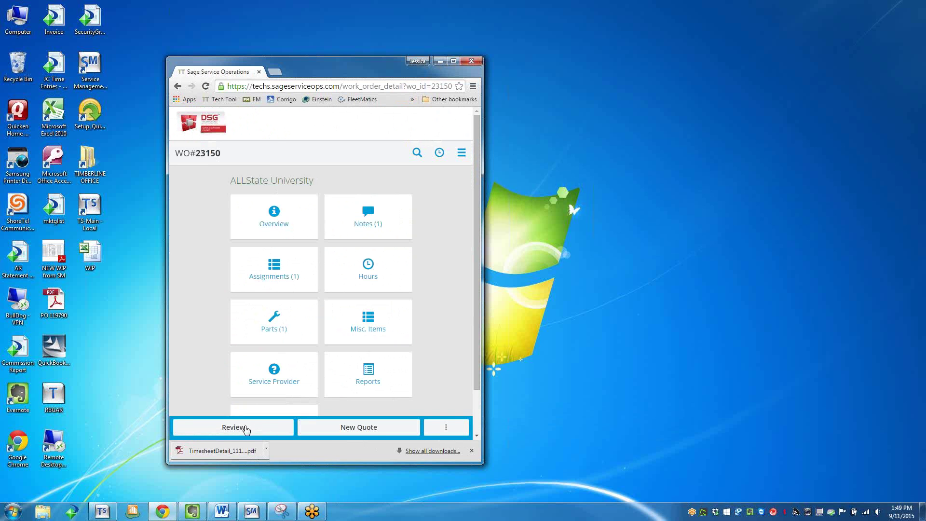
Review work order 23150's extra actions menu and its recently viewed work order history.
{"action": "left_click", "coordinate": [446, 427]}
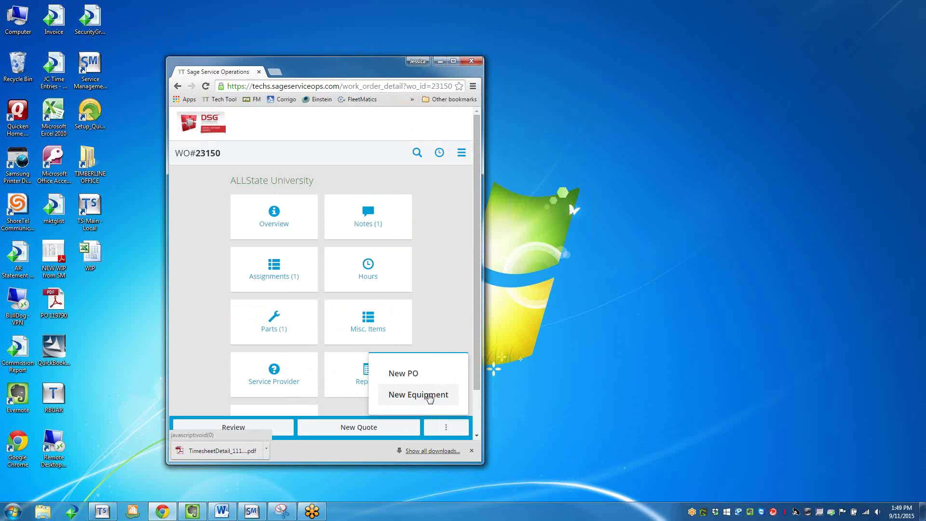
{"action": "left_click", "coordinate": [439, 155]}
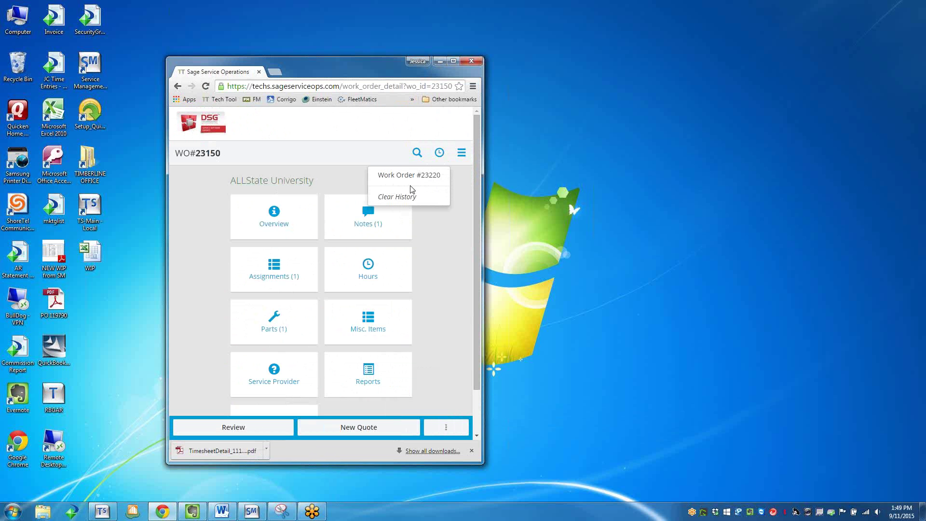
{"action": "left_click", "coordinate": [440, 153]}
{"action": "left_click", "coordinate": [440, 154]}
{"action": "left_click", "coordinate": [429, 259]}
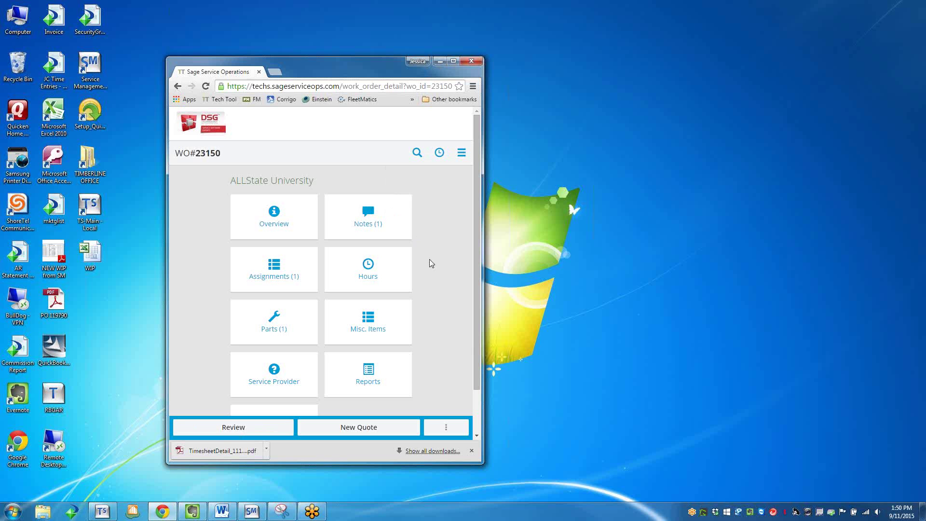
Step back to the service report, return to the work order page, then go to the main dashboard.
{"action": "key", "text": "alt+Left"}
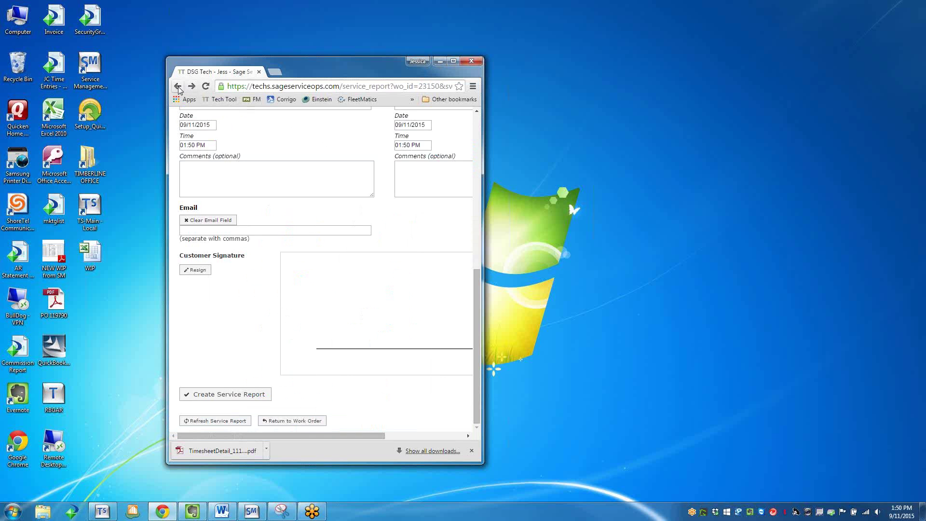
{"action": "left_click", "coordinate": [178, 86]}
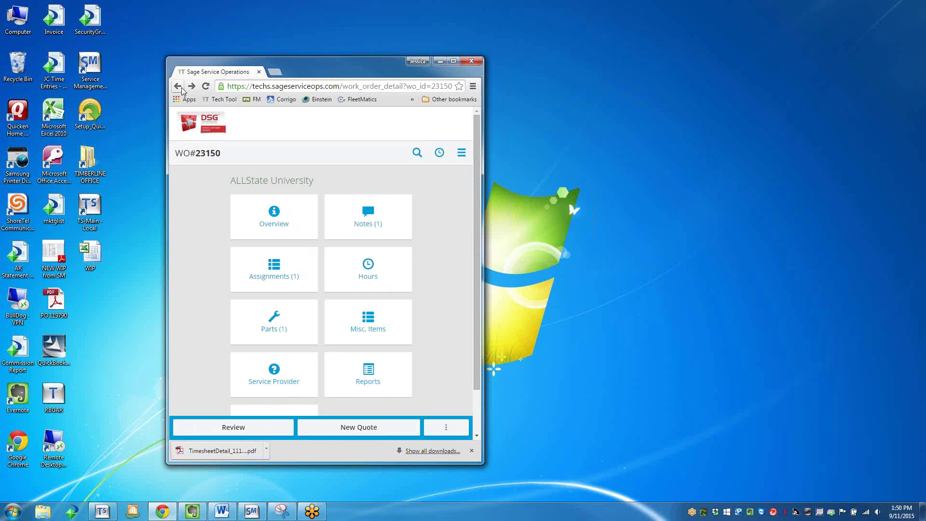
{"action": "left_click", "coordinate": [196, 128]}
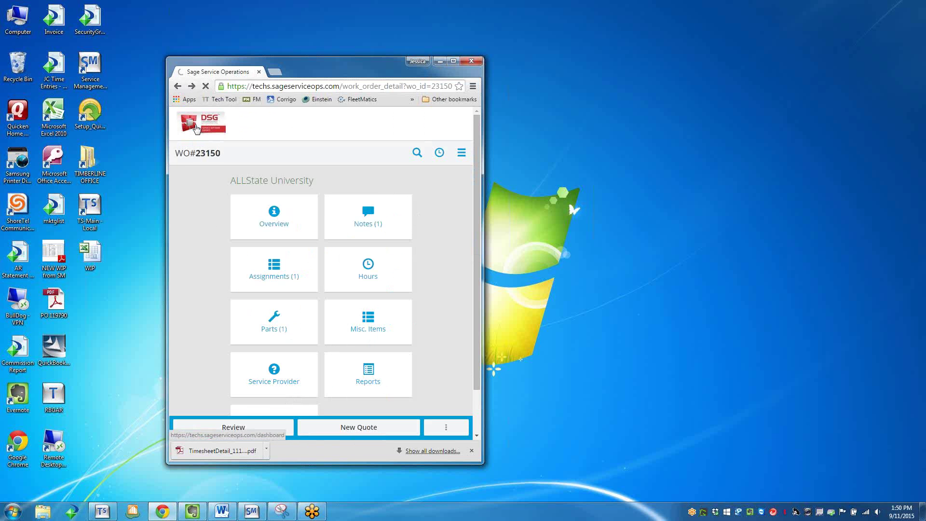
Open the assignments schedule and scroll down to Thursday 10 September.
{"action": "left_click", "coordinate": [362, 203]}
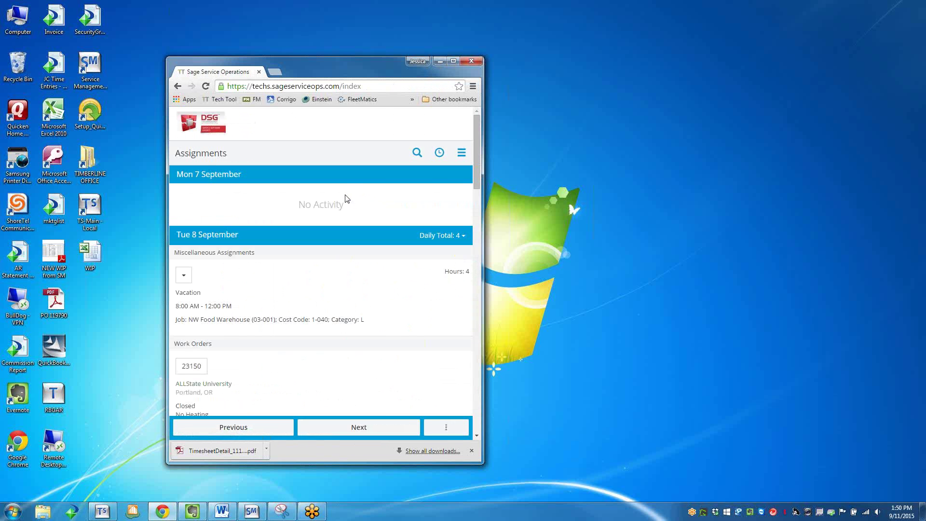
{"action": "scroll", "coordinate": [206, 388], "scroll_direction": "down", "scroll_amount": 2}
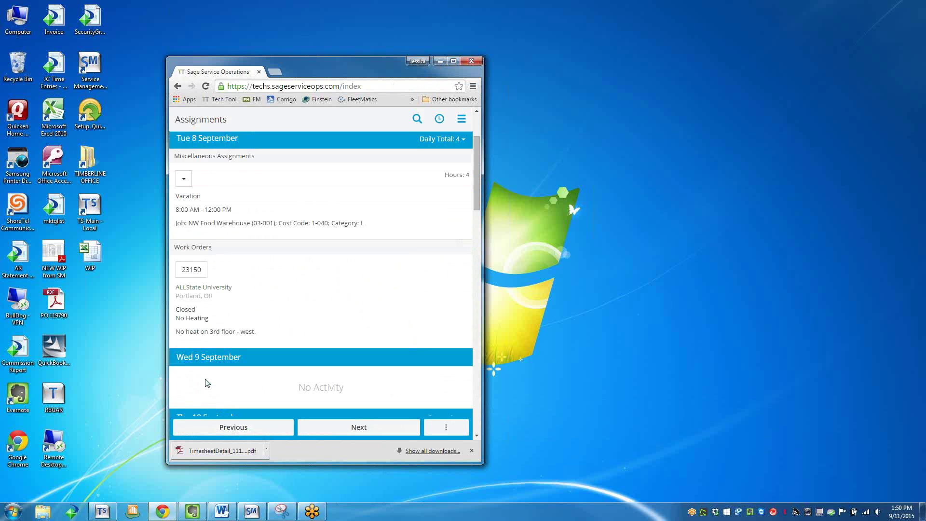
{"action": "scroll", "coordinate": [206, 386], "scroll_direction": "down", "scroll_amount": 3}
Start a PO request for work order 23170 and place the cursor in the Vendor field.
{"action": "left_click", "coordinate": [216, 313]}
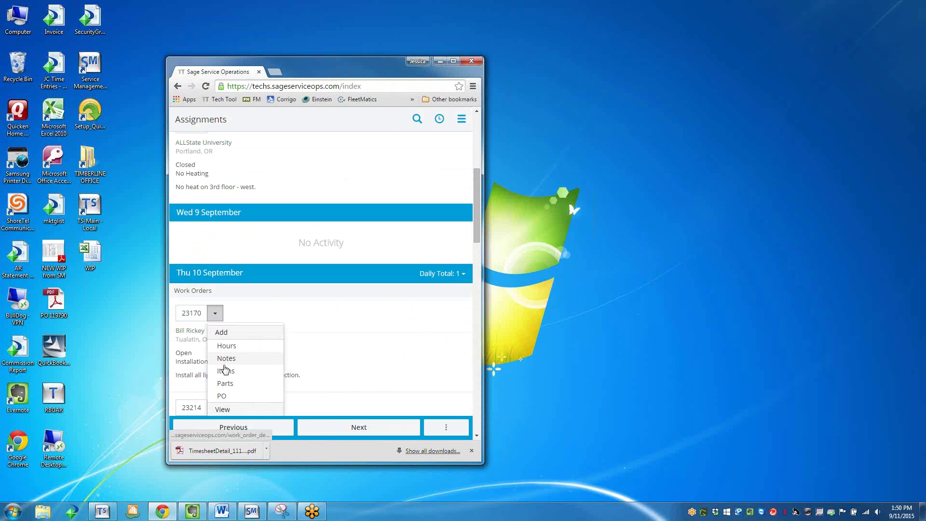
{"action": "scroll", "coordinate": [223, 364], "scroll_direction": "down", "scroll_amount": 1}
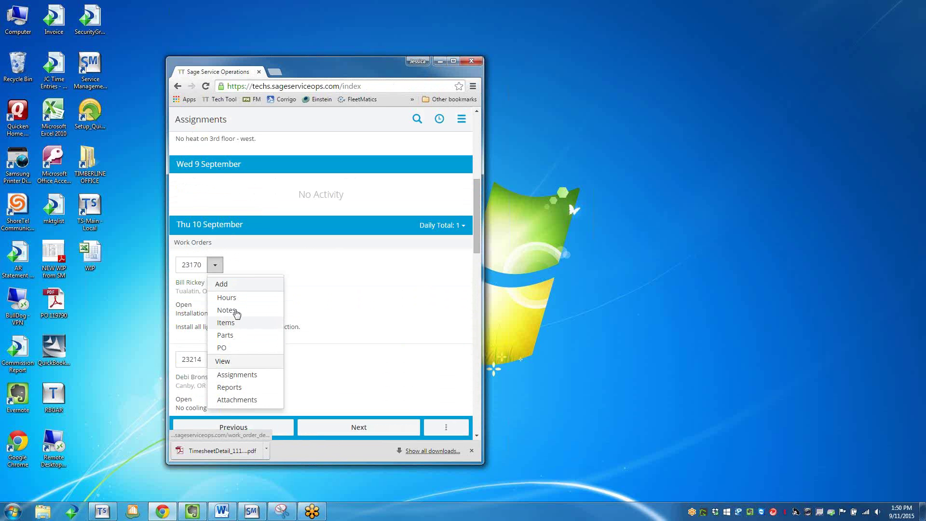
{"action": "left_click", "coordinate": [229, 351]}
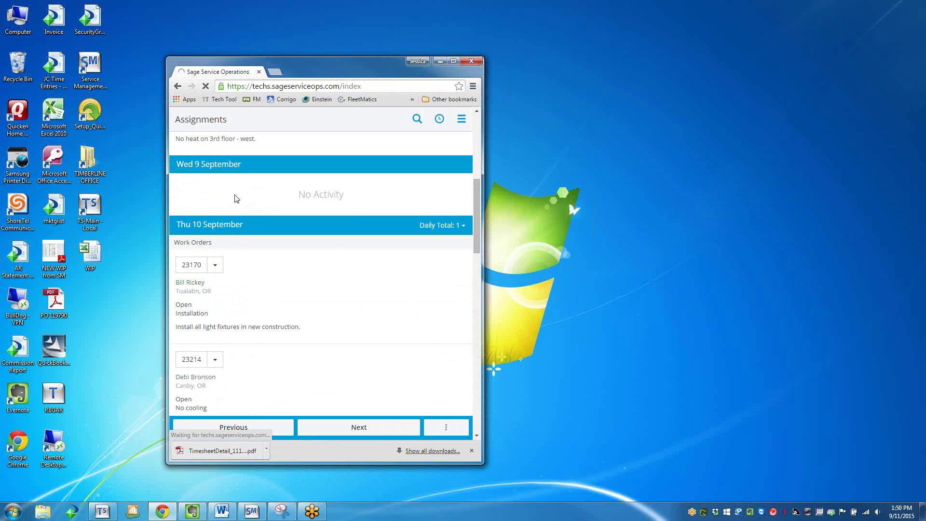
{"action": "left_click", "coordinate": [205, 327]}
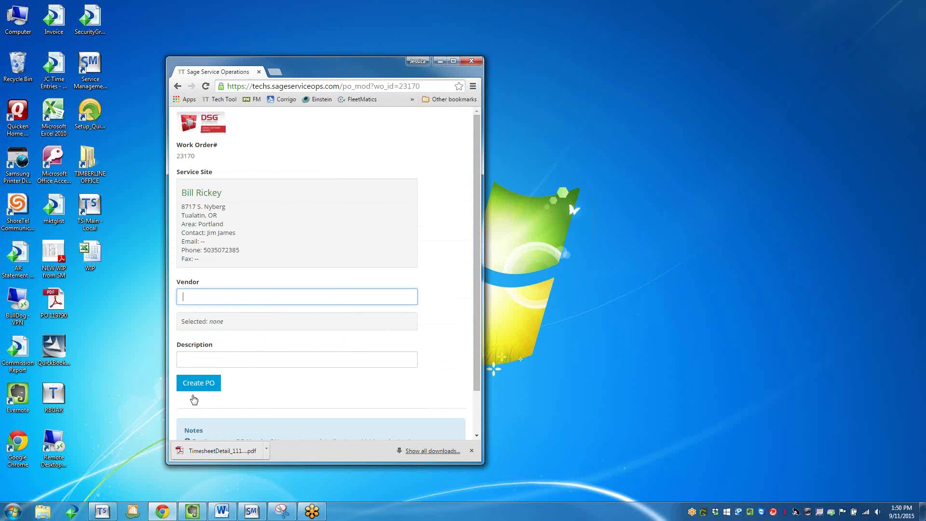
{"action": "scroll", "coordinate": [201, 377], "scroll_direction": "down", "scroll_amount": 1}
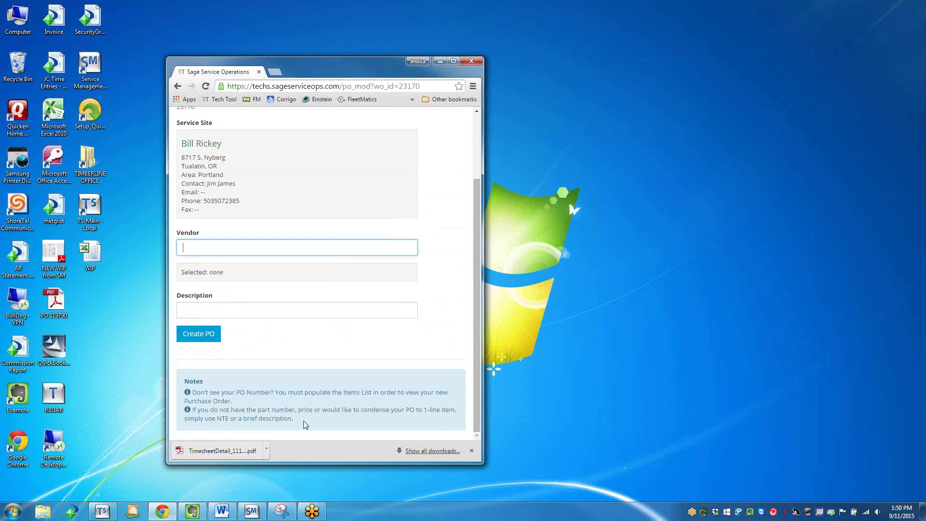
{"action": "scroll", "coordinate": [304, 423], "scroll_direction": "up", "scroll_amount": 1}
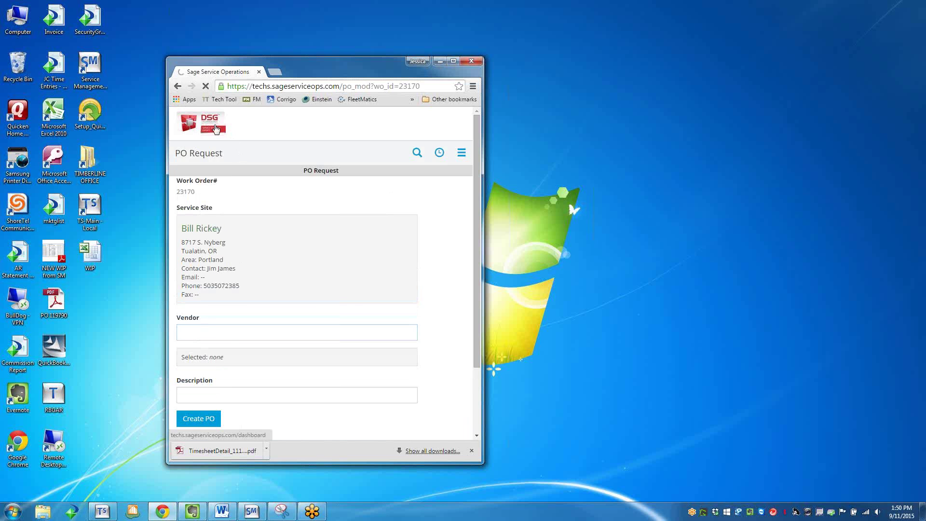
Return to the main dashboard via the DSG logo and scroll through the work orders.
{"action": "left_click", "coordinate": [214, 128]}
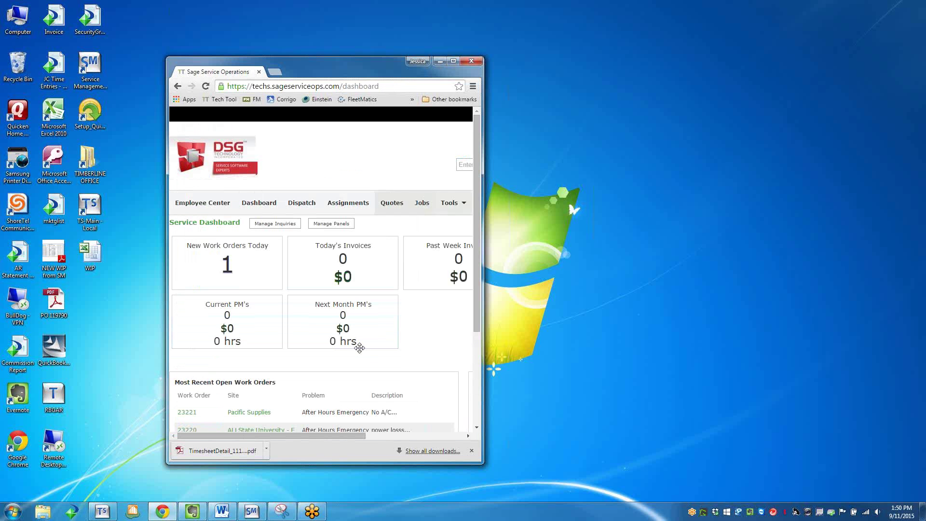
{"action": "left_click_drag", "start_coordinate": [300, 436], "coordinate": [226, 453]}
{"action": "middle_click", "coordinate": [269, 344]}
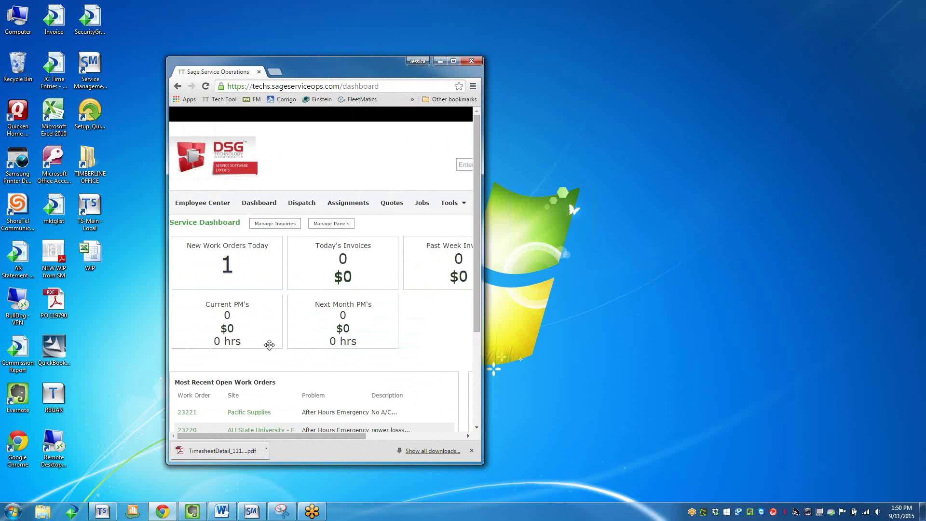
{"action": "scroll", "coordinate": [269, 344], "scroll_direction": "down", "scroll_amount": 4}
{"action": "scroll", "coordinate": [266, 340], "scroll_direction": "up", "scroll_amount": 4}
{"action": "left_click", "coordinate": [278, 237]}
Open Pacific Supplies work order 23221, check its empty Misc. Items, and return to the tiles.
{"action": "left_click", "coordinate": [183, 413]}
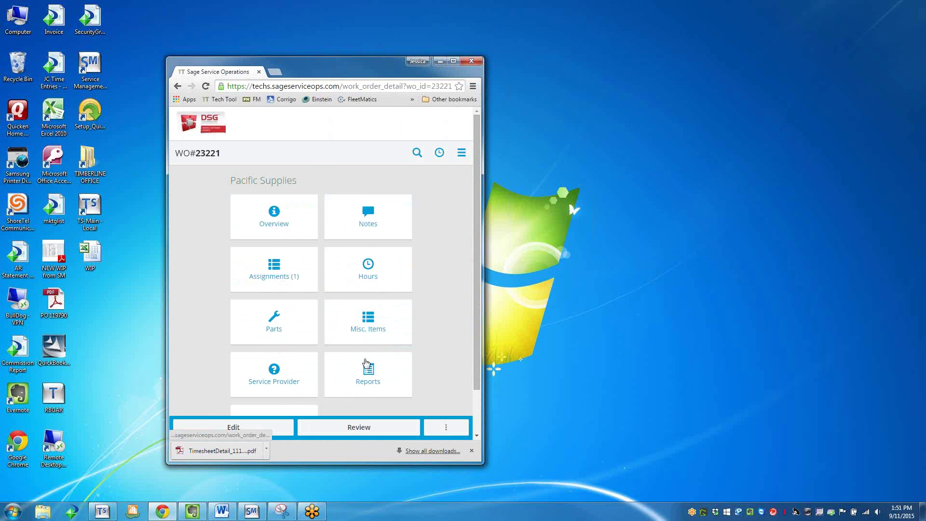
{"action": "left_click", "coordinate": [363, 324]}
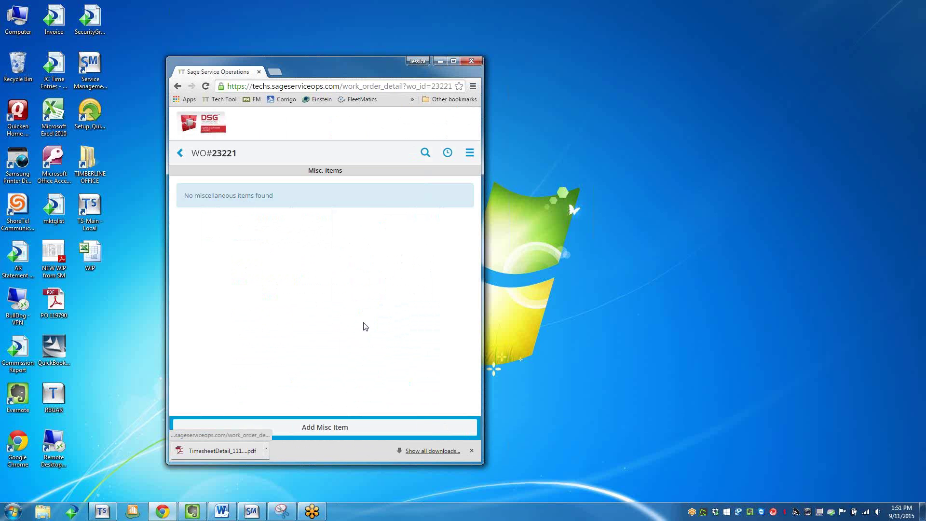
{"action": "left_click", "coordinate": [180, 153]}
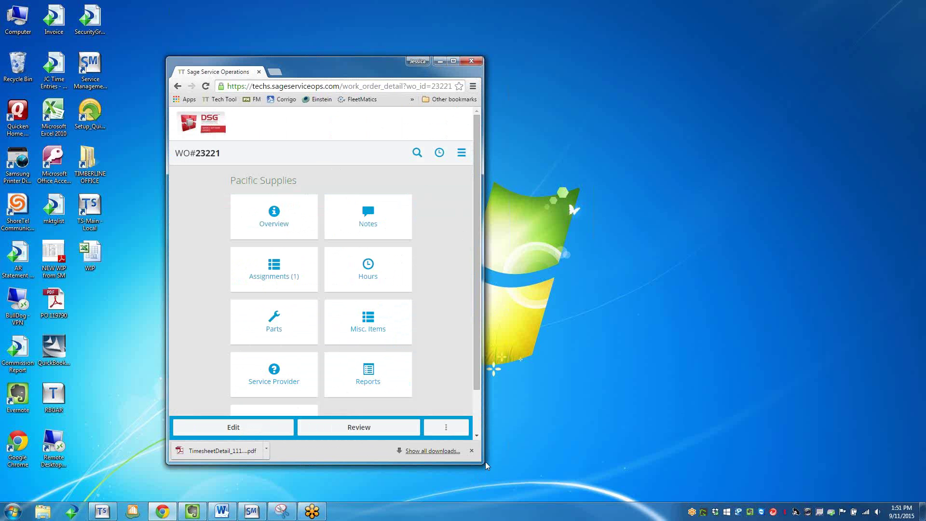
Resize the Chrome window to a narrow phone width, then slightly wider and shorter.
{"action": "left_click_drag", "start_coordinate": [478, 462], "coordinate": [331, 465]}
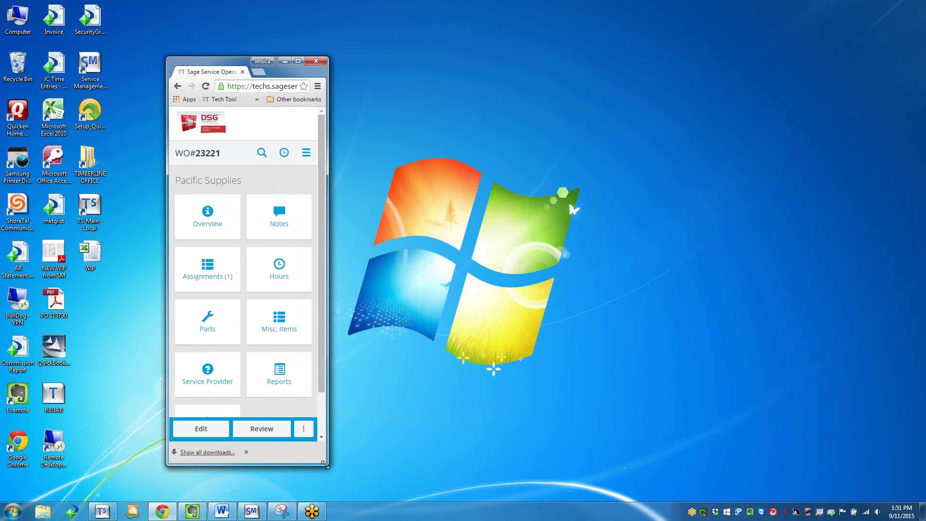
{"action": "mouse_move", "coordinate": [311, 512]}
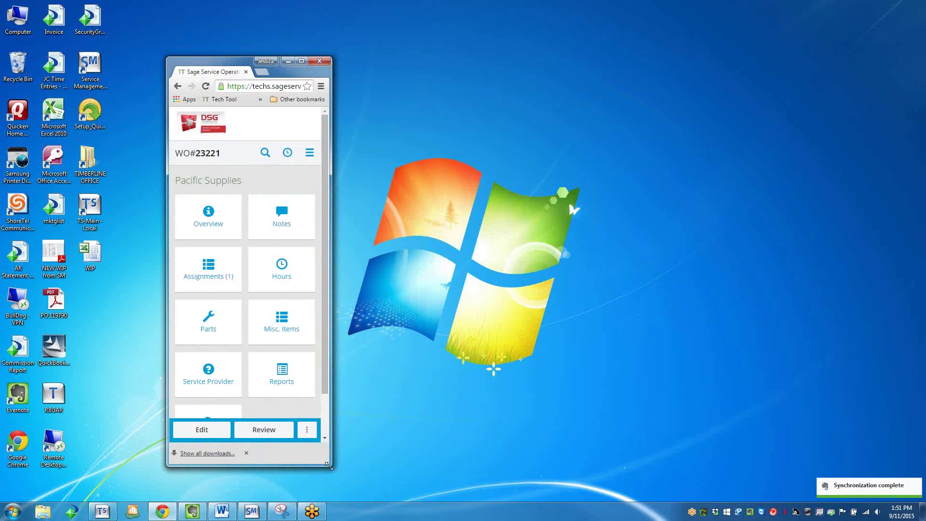
{"action": "left_click_drag", "start_coordinate": [328, 462], "coordinate": [349, 394]}
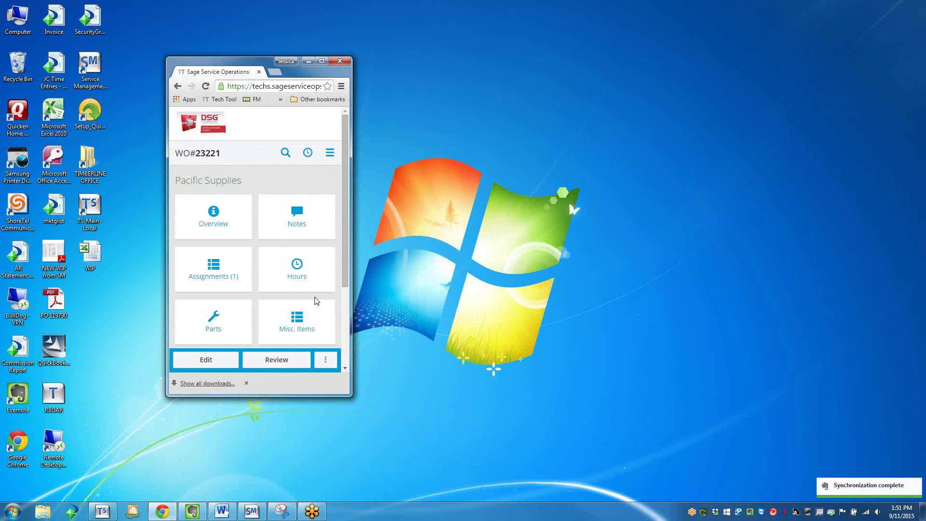
{"action": "scroll", "coordinate": [305, 302], "scroll_direction": "down", "scroll_amount": 3}
{"action": "scroll", "coordinate": [305, 302], "scroll_direction": "up", "scroll_amount": 3}
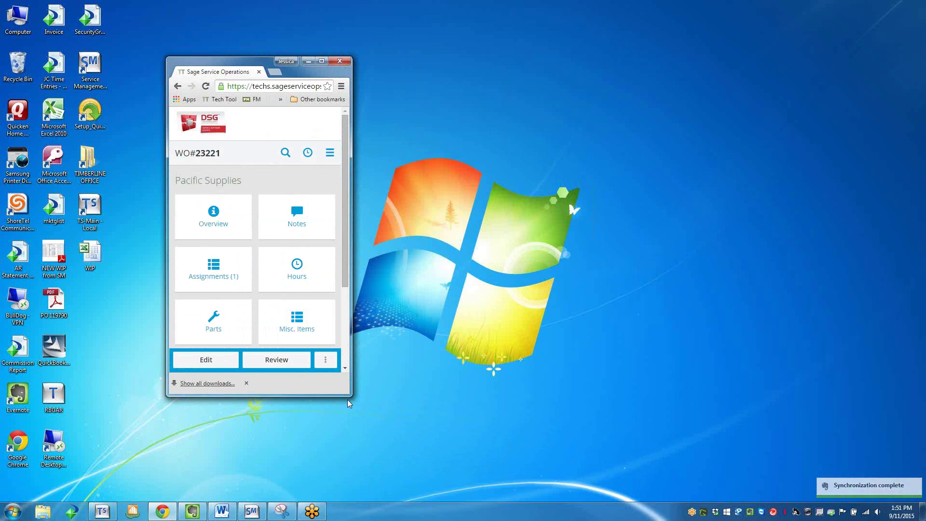
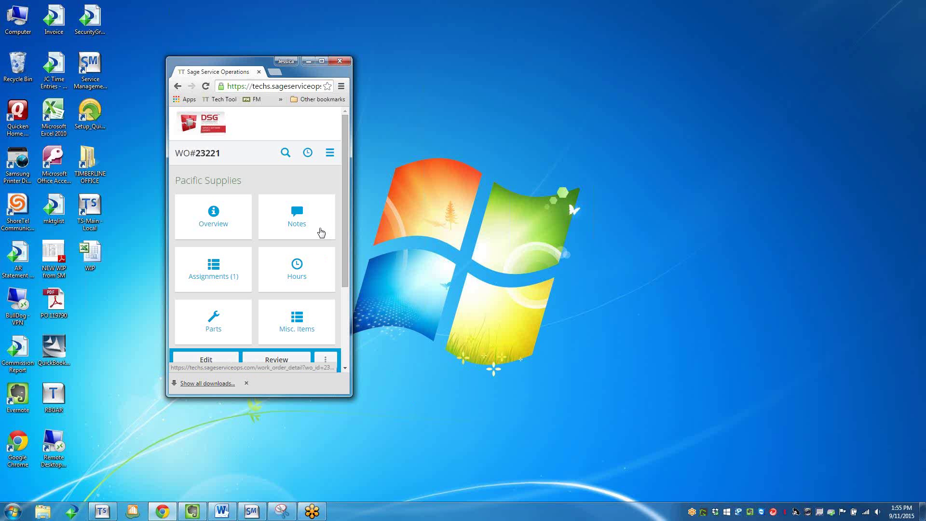
Maximize the browser window and open the Admin Settings page.
{"action": "double_click", "coordinate": [322, 62]}
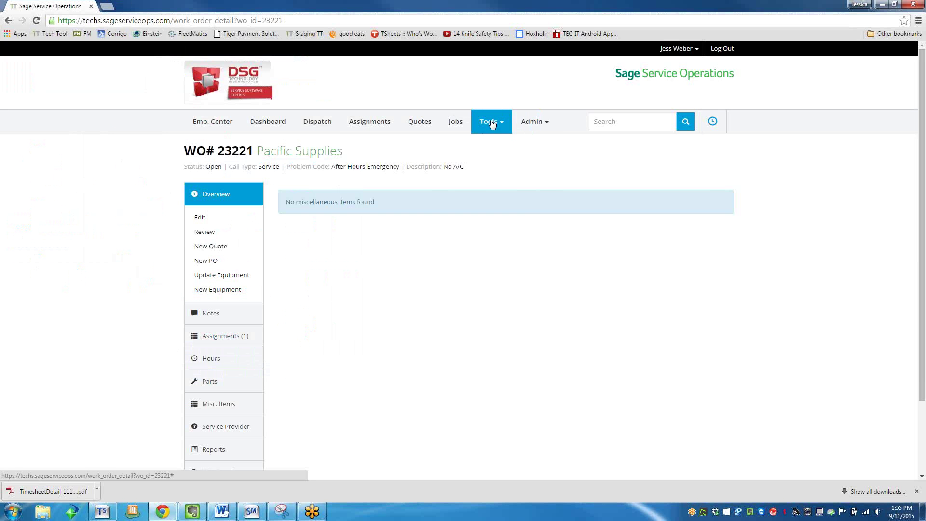
{"action": "left_click", "coordinate": [492, 123]}
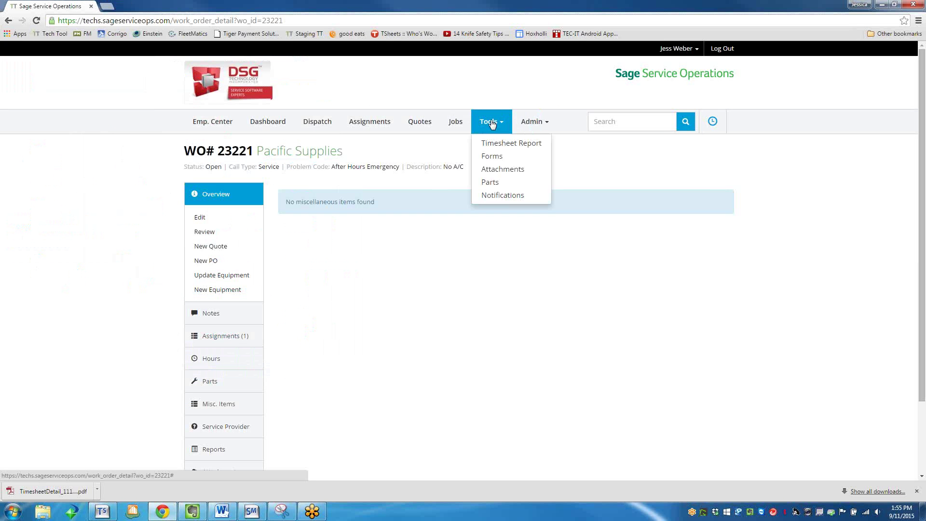
{"action": "left_click", "coordinate": [529, 122]}
{"action": "left_click", "coordinate": [537, 183]}
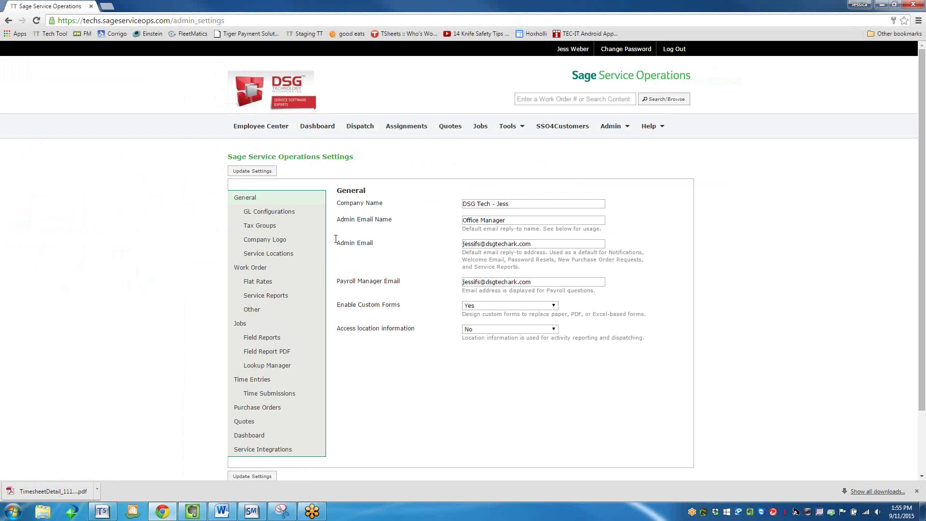
Review the Work Orders – Other settings: Office Staff Review enabled, Account Manager Review No.
{"action": "left_click", "coordinate": [259, 268]}
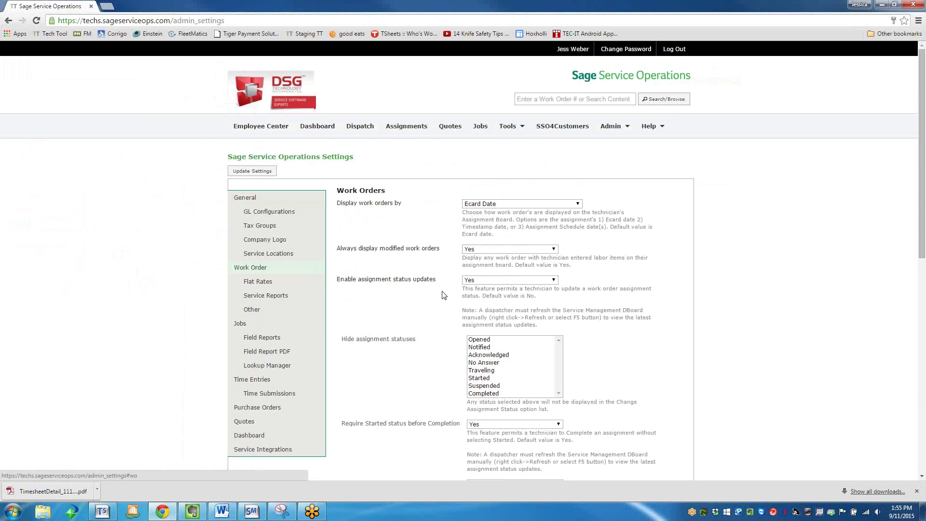
{"action": "scroll", "coordinate": [441, 285], "scroll_direction": "down", "scroll_amount": 5}
{"action": "scroll", "coordinate": [442, 291], "scroll_direction": "down", "scroll_amount": 3}
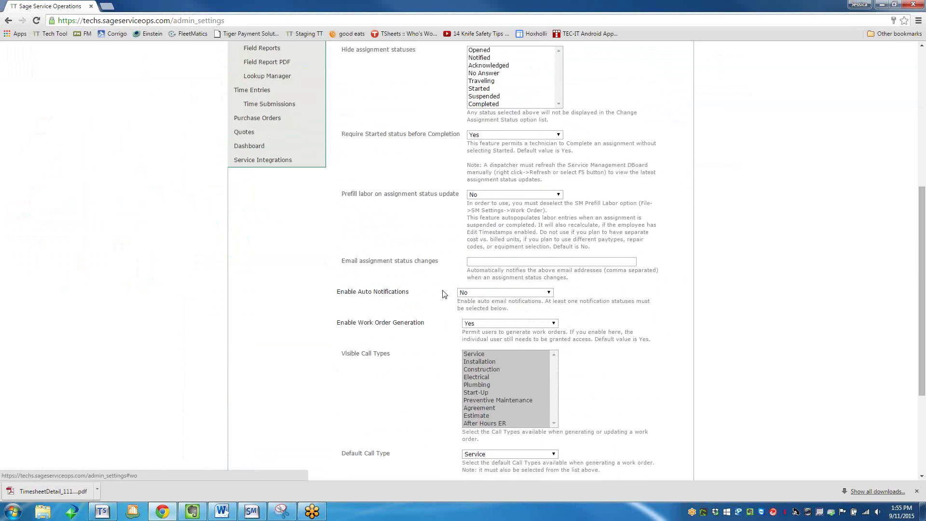
{"action": "scroll", "coordinate": [440, 289], "scroll_direction": "up", "scroll_amount": 5}
{"action": "left_click", "coordinate": [248, 164]}
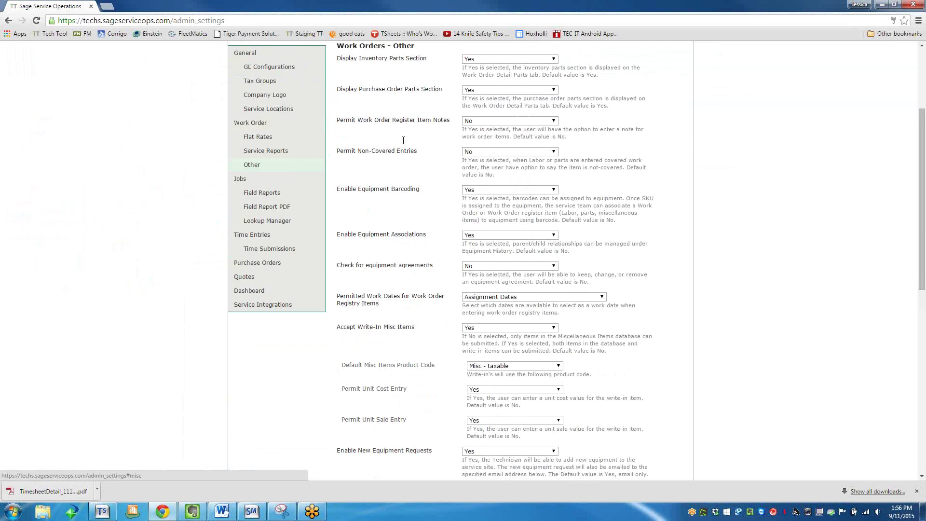
{"action": "scroll", "coordinate": [405, 251], "scroll_direction": "down", "scroll_amount": 2}
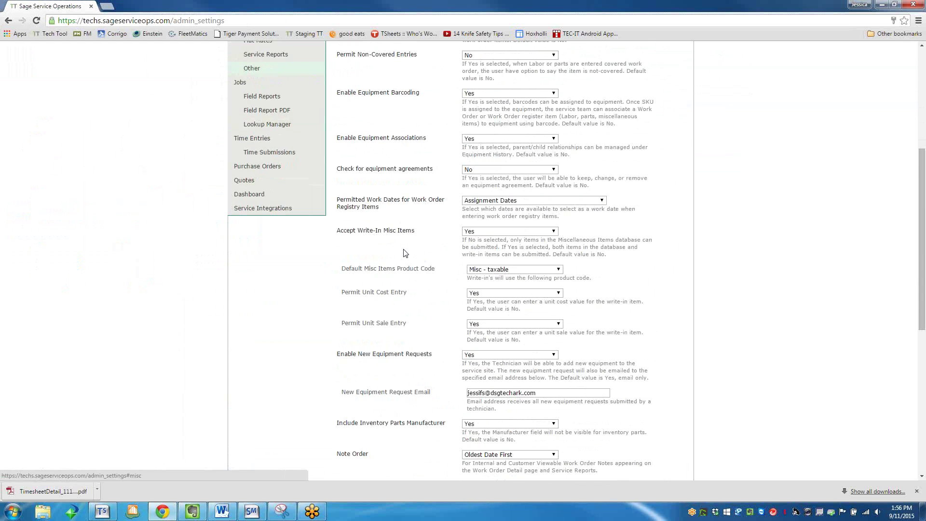
{"action": "scroll", "coordinate": [405, 251], "scroll_direction": "down", "scroll_amount": 4}
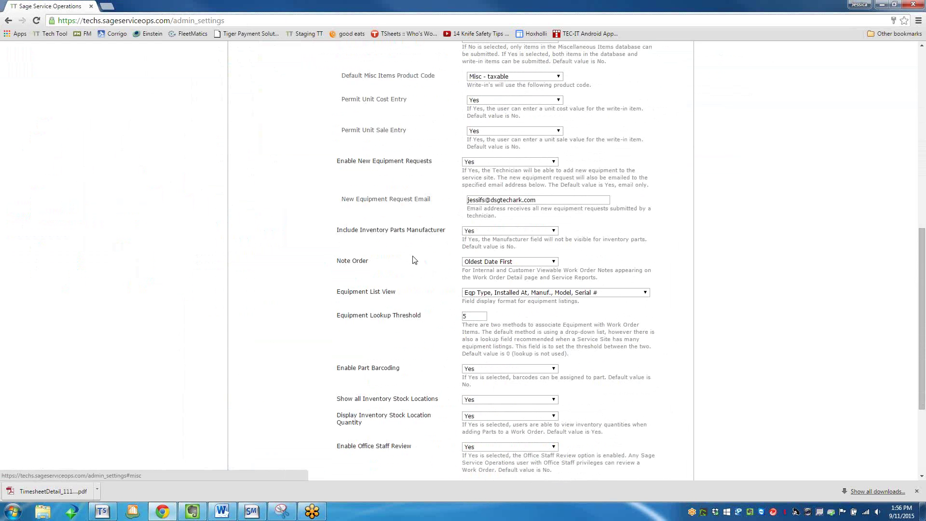
{"action": "scroll", "coordinate": [411, 258], "scroll_direction": "up", "scroll_amount": 4}
{"action": "scroll", "coordinate": [408, 257], "scroll_direction": "up", "scroll_amount": 4}
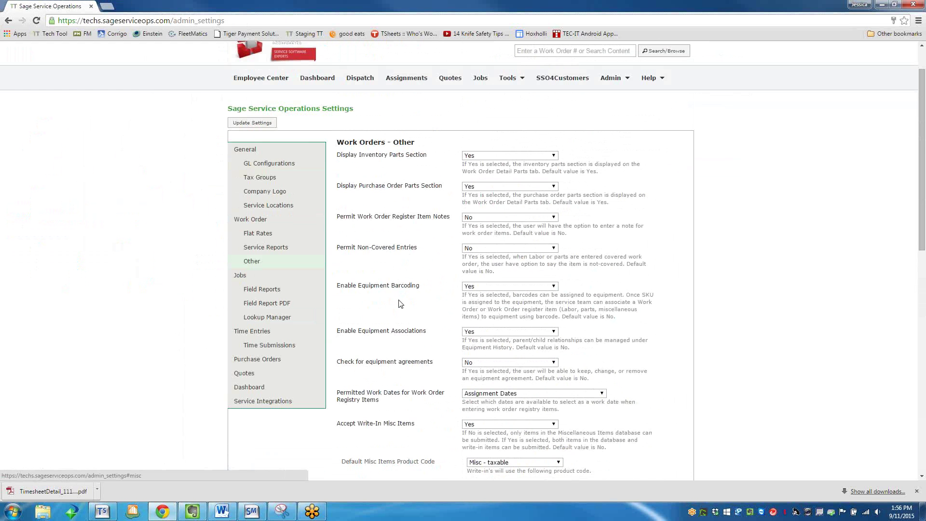
{"action": "scroll", "coordinate": [398, 376], "scroll_direction": "down", "scroll_amount": 4}
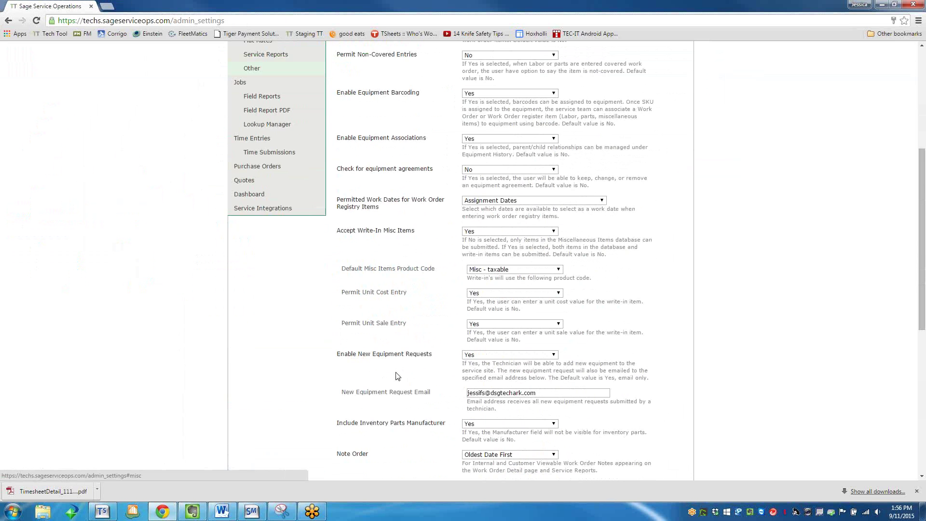
{"action": "scroll", "coordinate": [397, 376], "scroll_direction": "down", "scroll_amount": 1}
{"action": "scroll", "coordinate": [397, 372], "scroll_direction": "down", "scroll_amount": 6}
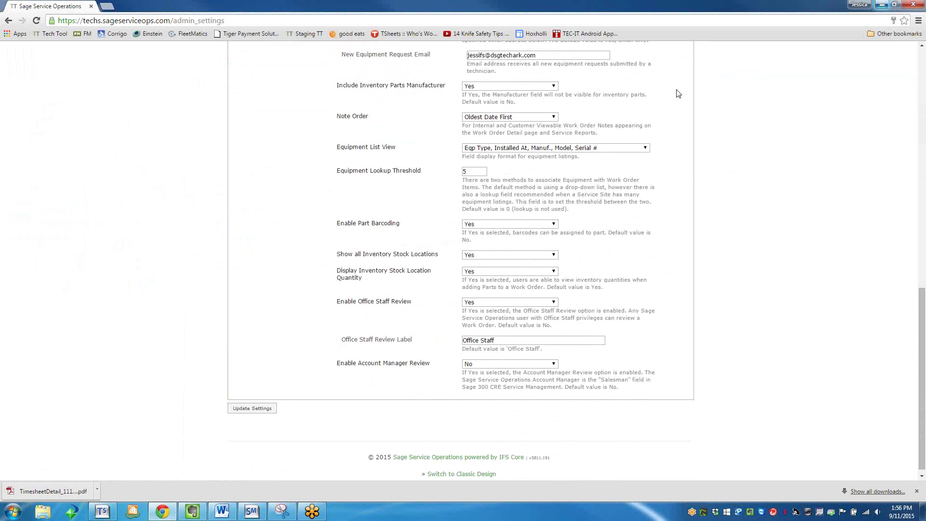
{"action": "scroll", "coordinate": [428, 296], "scroll_direction": "up", "scroll_amount": 10}
{"action": "scroll", "coordinate": [429, 296], "scroll_direction": "up", "scroll_amount": 2}
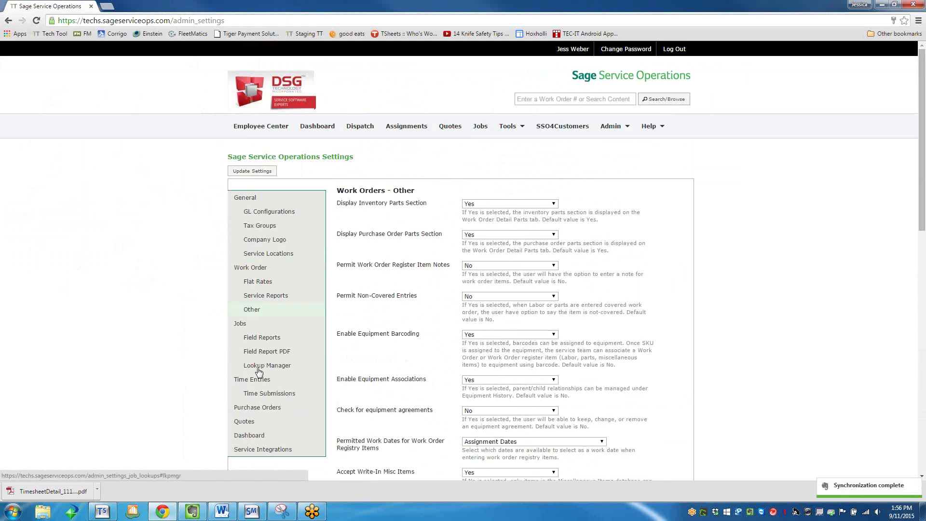
Keep Display Sale Prices at No in Service Reports settings, then minimize the browser.
{"action": "left_click", "coordinate": [266, 295]}
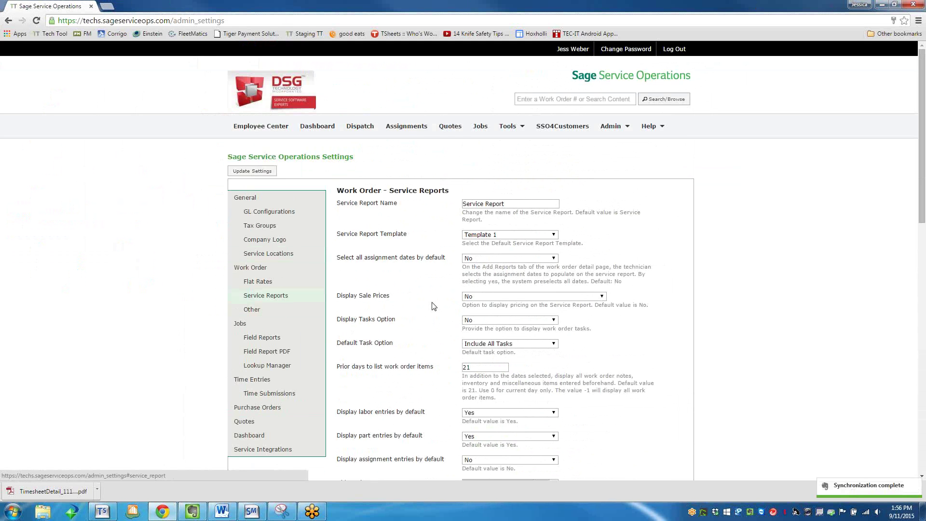
{"action": "scroll", "coordinate": [434, 305], "scroll_direction": "down", "scroll_amount": 1}
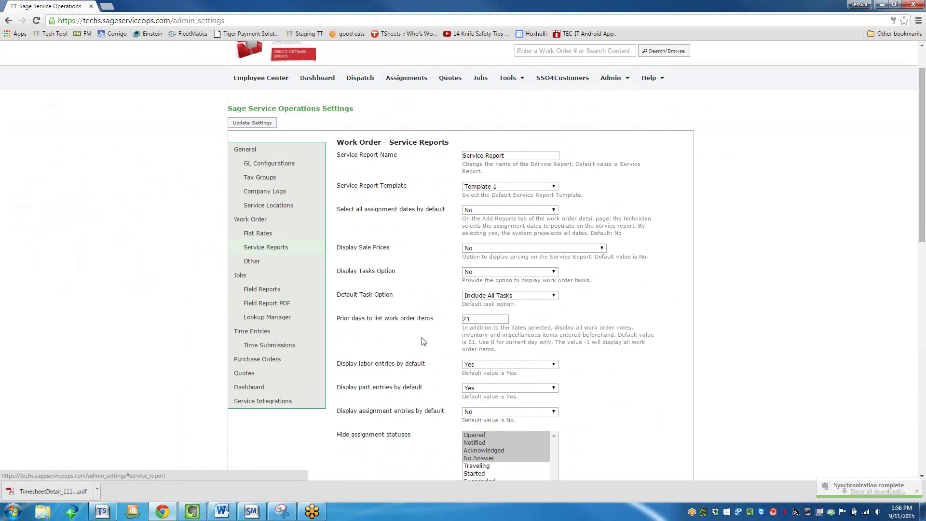
{"action": "scroll", "coordinate": [424, 340], "scroll_direction": "down", "scroll_amount": 1}
{"action": "left_click", "coordinate": [468, 201]}
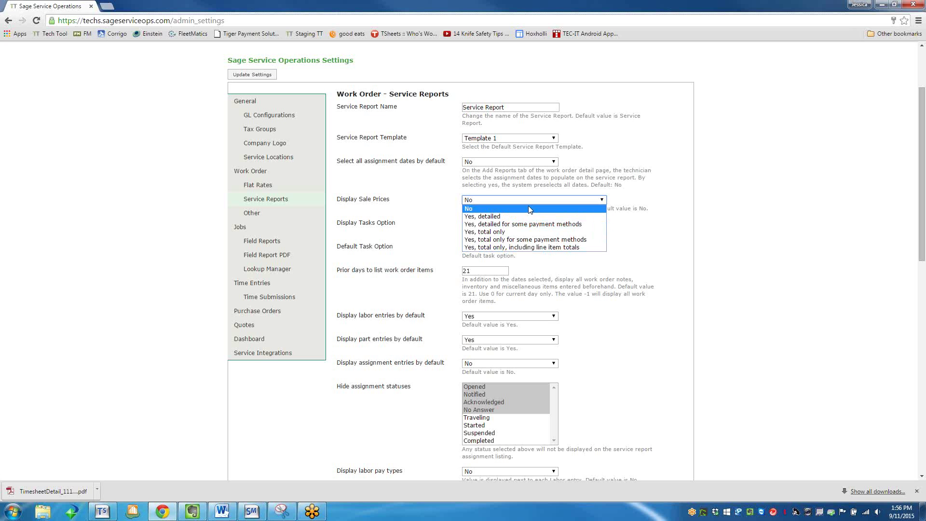
{"action": "left_click", "coordinate": [528, 207]}
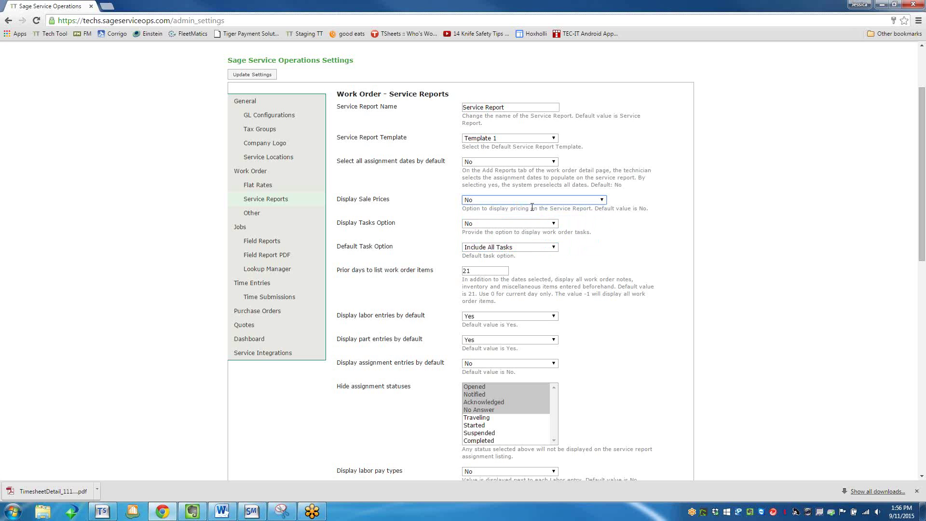
{"action": "left_click", "coordinate": [883, 4]}
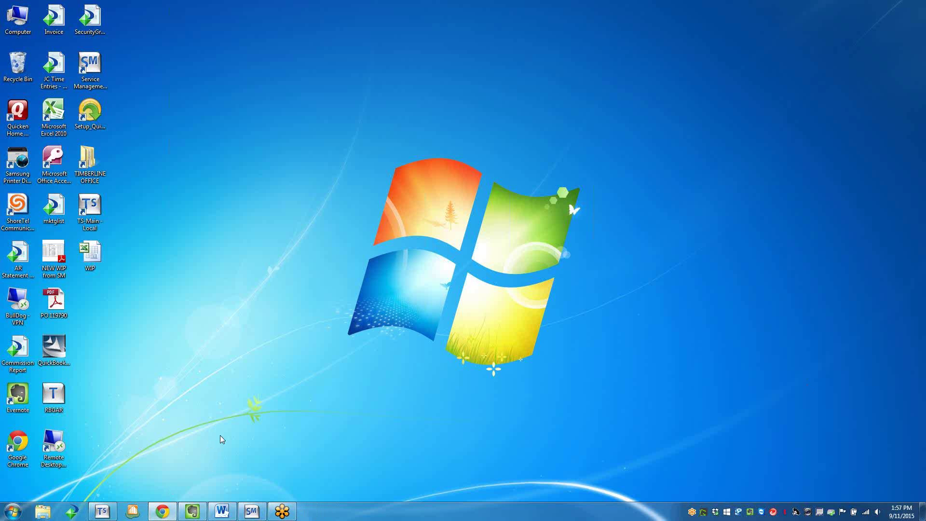
Restore Chrome and start a blank Untitled Form from Form Central under Tools > Forms.
{"action": "left_click", "coordinate": [163, 512]}
{"action": "scroll", "coordinate": [463, 134], "scroll_direction": "up", "scroll_amount": 2}
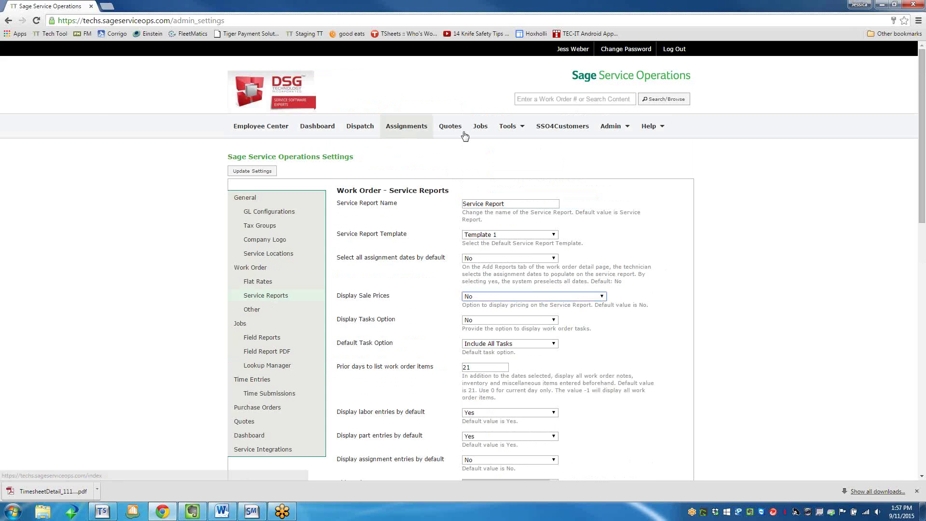
{"action": "left_click", "coordinate": [507, 127]}
{"action": "left_click", "coordinate": [507, 163]}
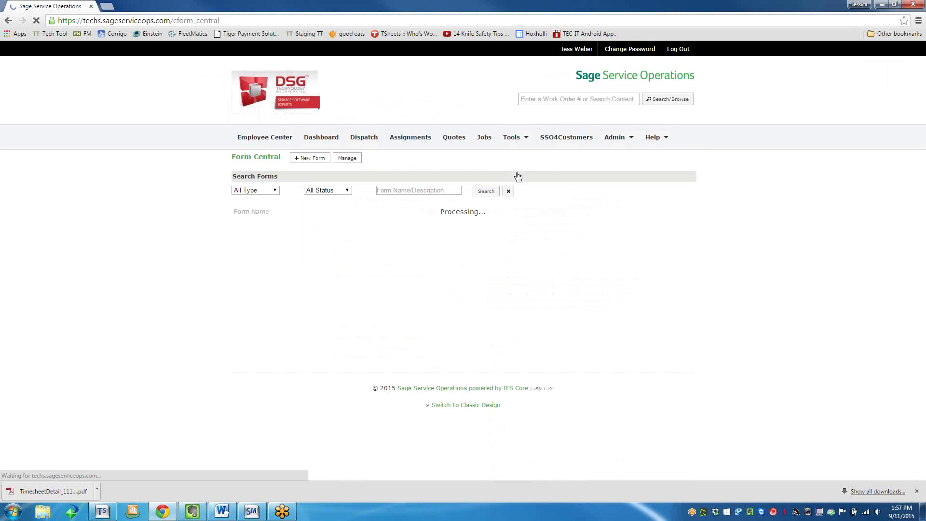
{"action": "left_click", "coordinate": [302, 159]}
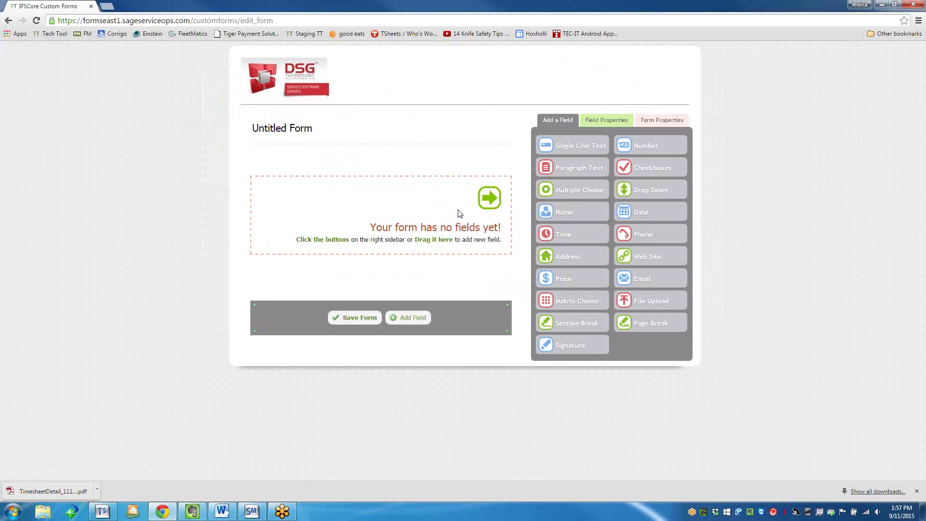
Title the form 'Sample Form - Signature Required'.
{"action": "left_click", "coordinate": [285, 132]}
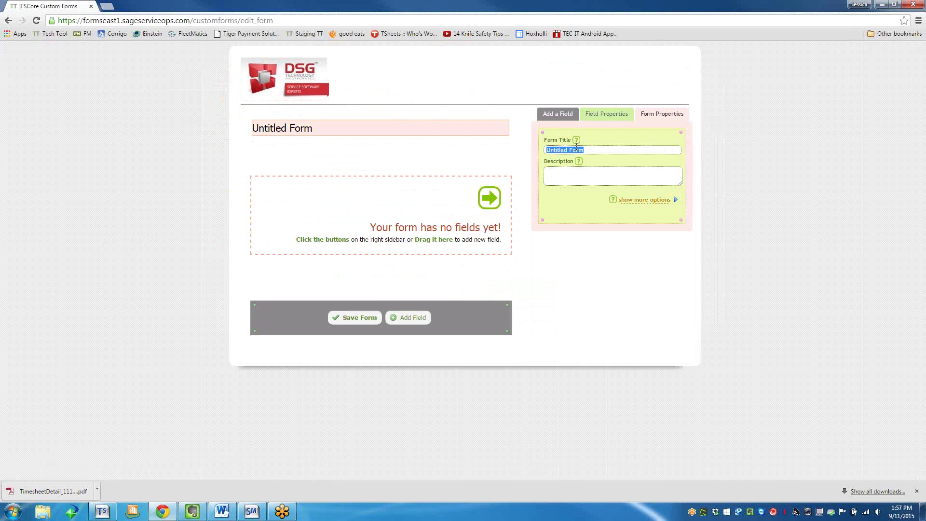
{"action": "type", "text": "Sample "}
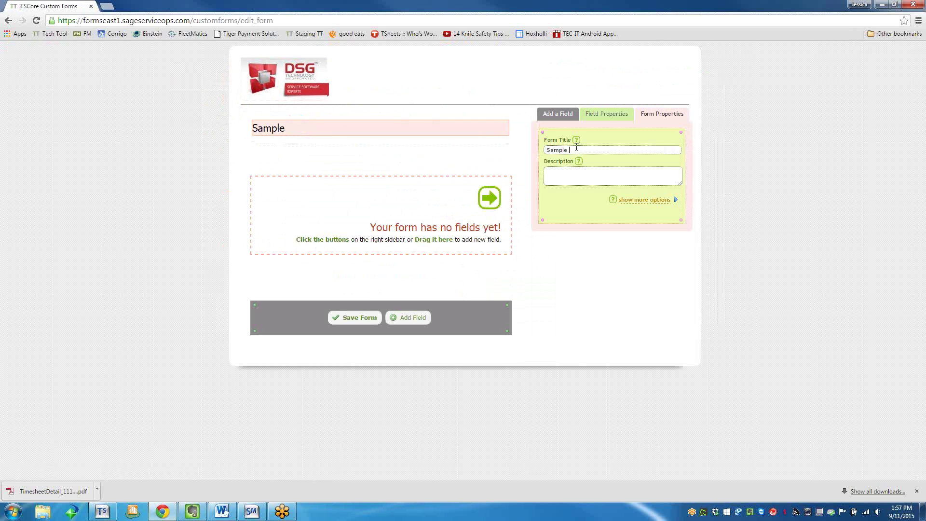
{"action": "type", "text": "Form - Signature Req"}
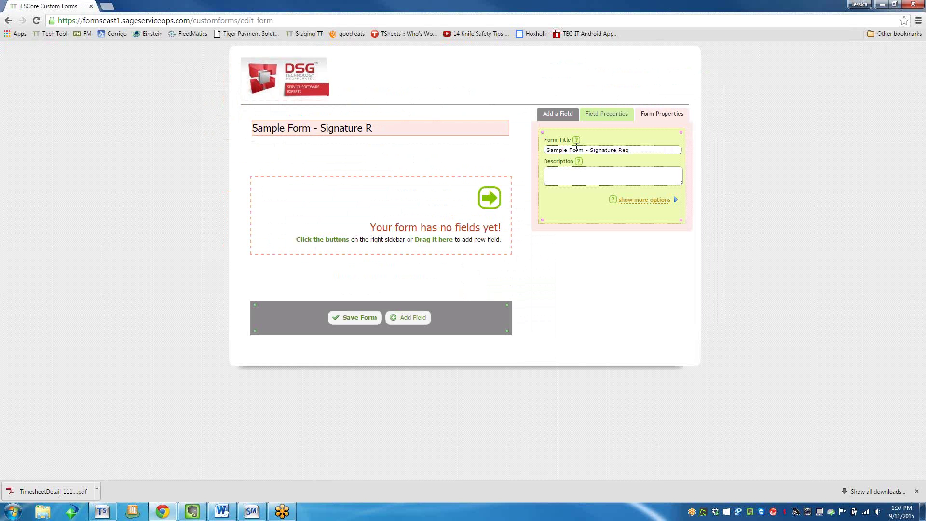
{"action": "type", "text": "uired"}
{"action": "key", "text": "Tab"}
Add a required signature field labelled 'Must Sign Below'.
{"action": "left_click", "coordinate": [558, 114]}
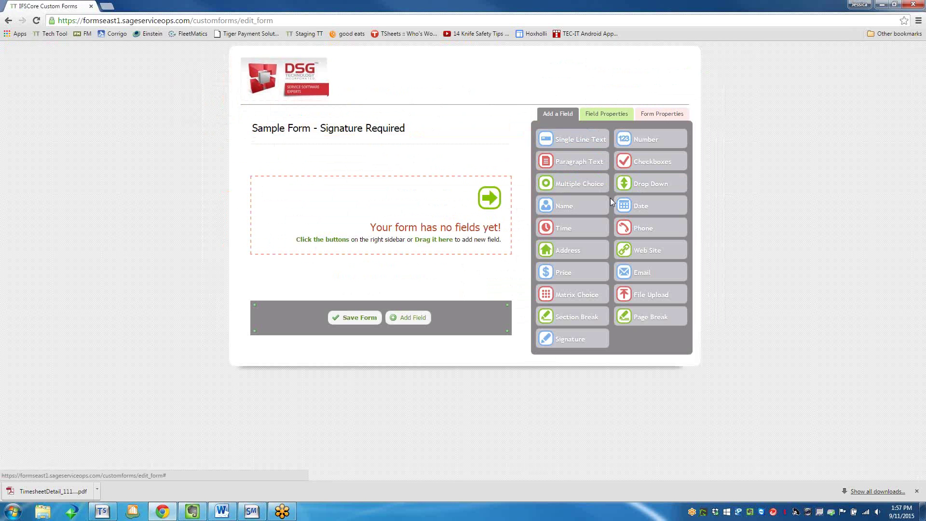
{"action": "mouse_move", "coordinate": [563, 336]}
{"action": "left_mouse_down"}
{"action": "mouse_move", "coordinate": [471, 227]}
{"action": "mouse_move", "coordinate": [393, 208]}
{"action": "left_mouse_up"}
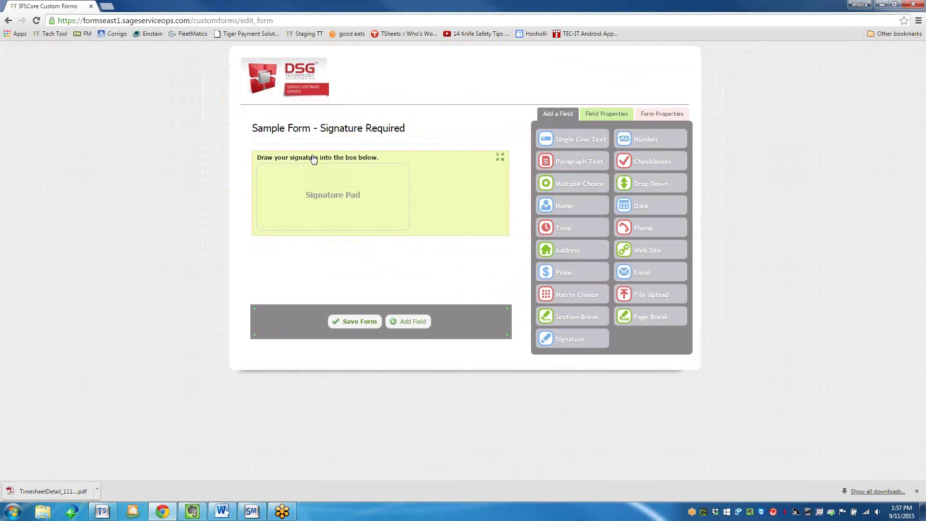
{"action": "left_click", "coordinate": [312, 157]}
{"action": "type", "text": "M"}
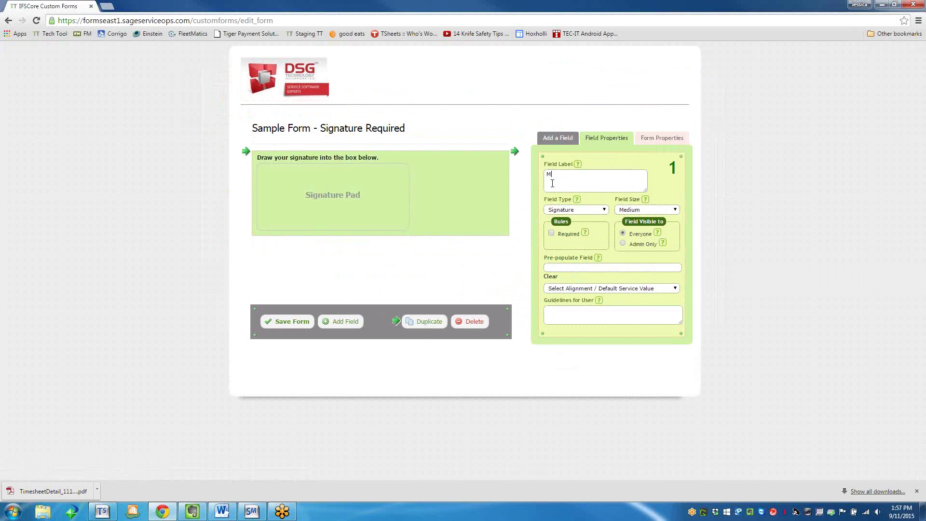
{"action": "type", "text": "ust Sign b"}
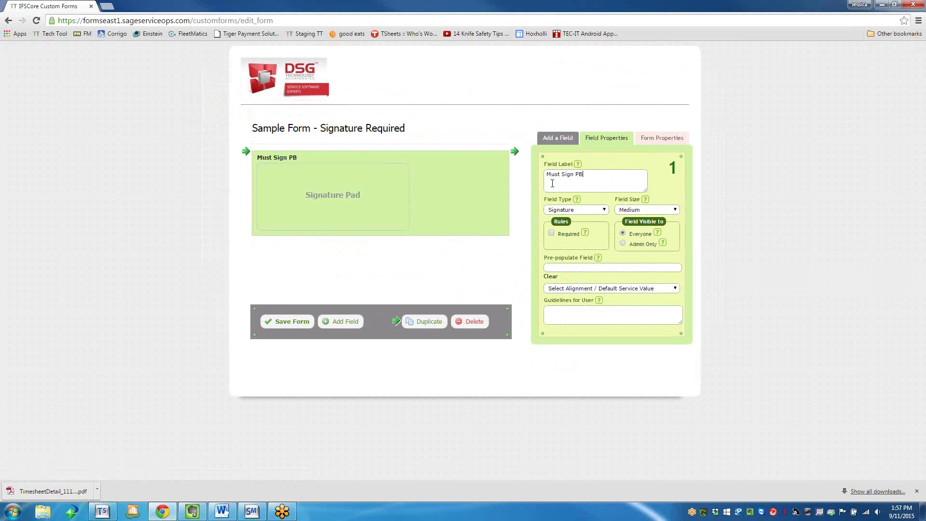
{"action": "type", "text": "el"}
{"action": "key", "text": "BackSpace"}
{"action": "key", "text": "BackSpace"}
{"action": "key", "text": "BackSpace"}
{"action": "type", "text": "Below"}
{"action": "left_click", "coordinate": [552, 233]}
Add a Text field above the signature, prepopulated with Work Order #, and save the form.
{"action": "left_click", "coordinate": [562, 150]}
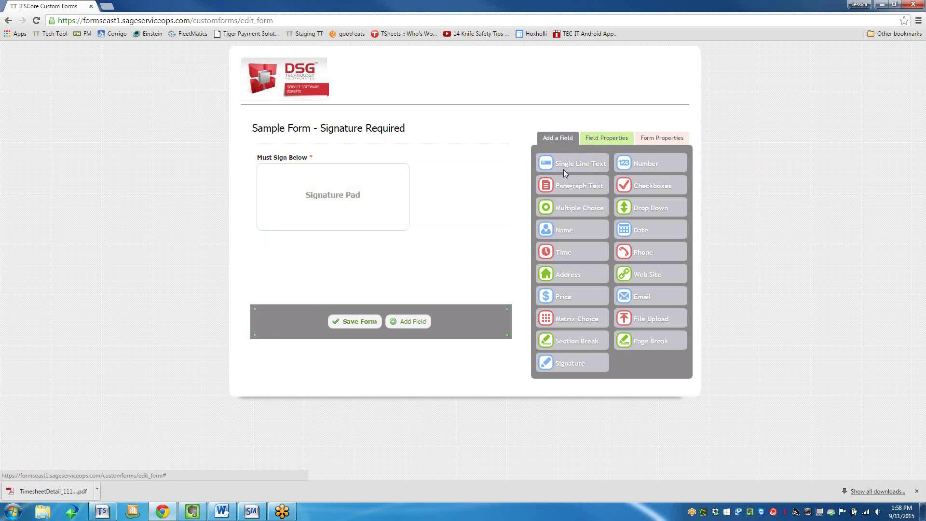
{"action": "mouse_move", "coordinate": [563, 169]}
{"action": "left_mouse_down"}
{"action": "mouse_move", "coordinate": [283, 186]}
{"action": "mouse_move", "coordinate": [289, 162]}
{"action": "left_mouse_up"}
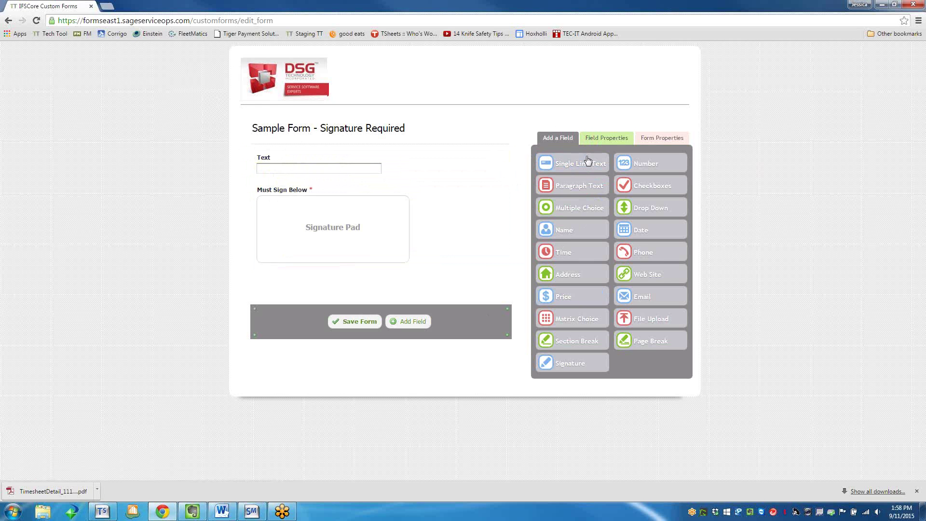
{"action": "left_click", "coordinate": [301, 171]}
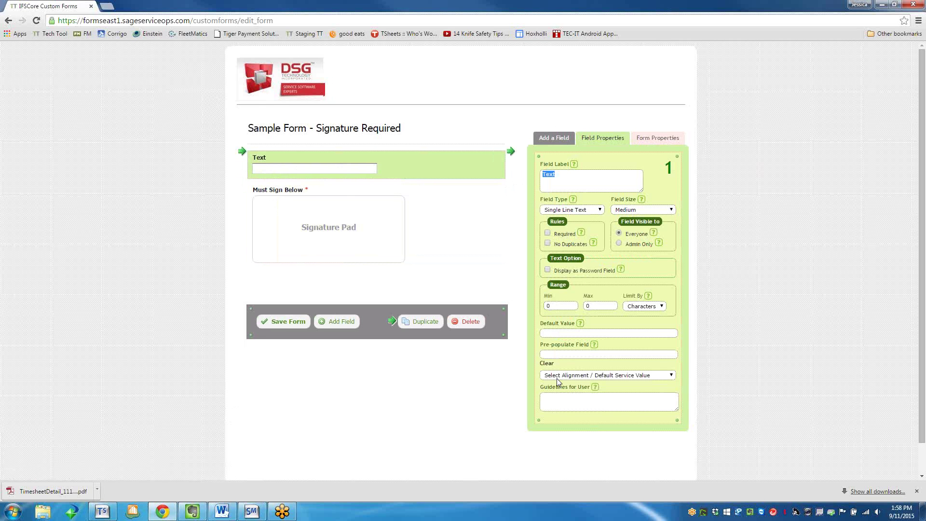
{"action": "left_click", "coordinate": [574, 375]}
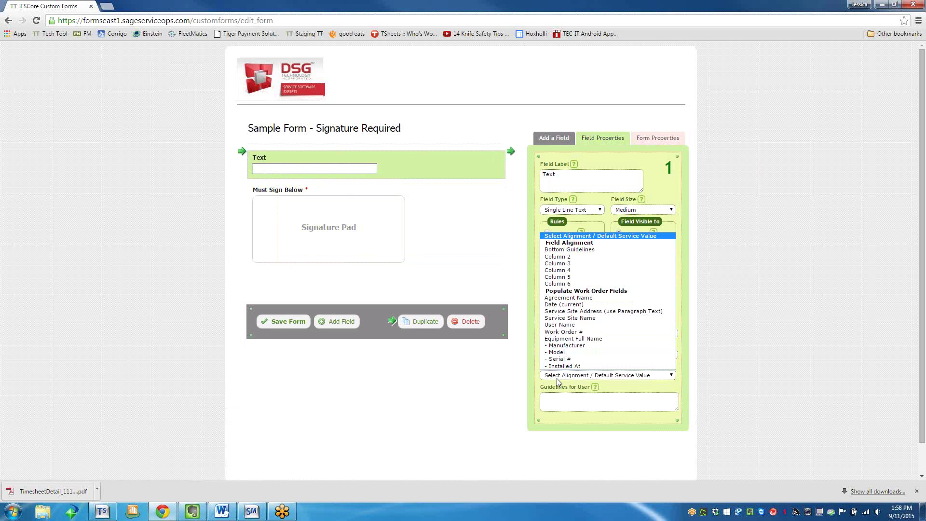
{"action": "left_click", "coordinate": [563, 331]}
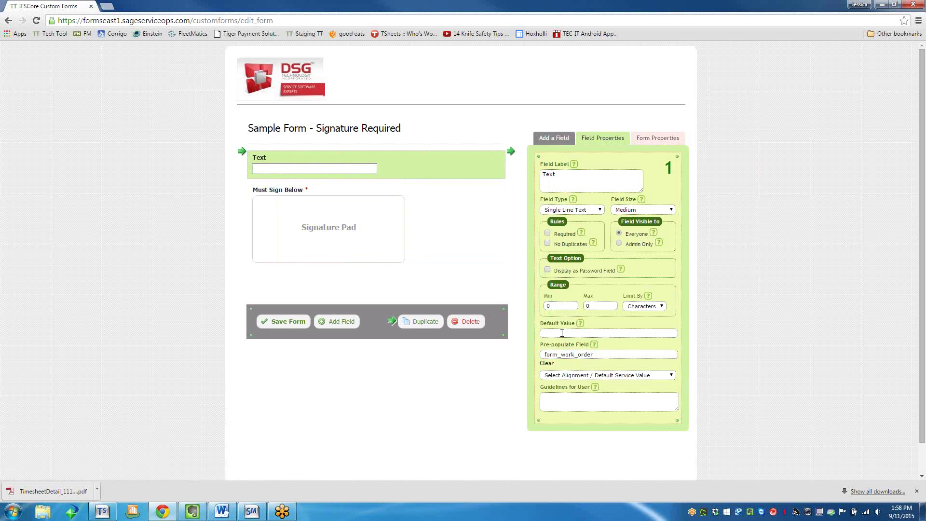
{"action": "left_click", "coordinate": [287, 324]}
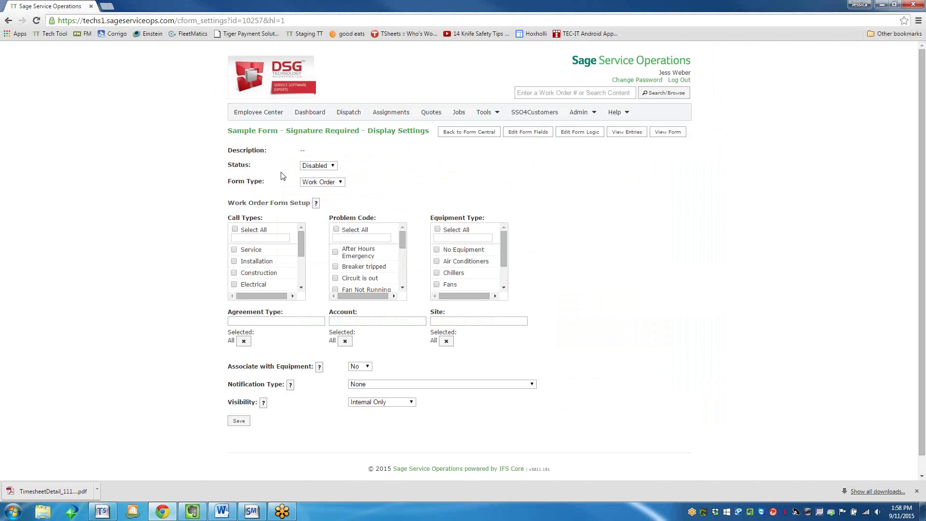
Set the form Enabled for all call types, problem codes and equipment types, and save.
{"action": "left_click", "coordinate": [313, 165]}
{"action": "left_click", "coordinate": [313, 181]}
{"action": "left_click", "coordinate": [235, 229]}
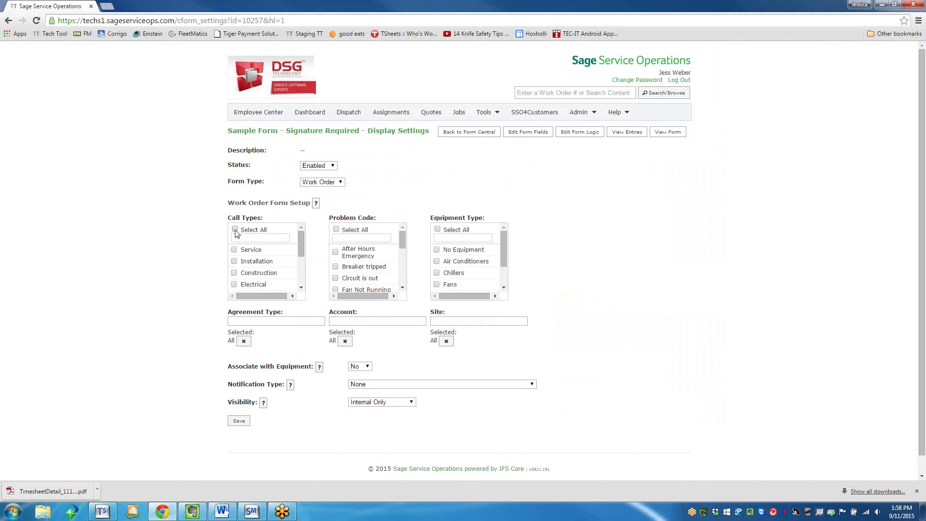
{"action": "left_click", "coordinate": [336, 230]}
{"action": "left_click", "coordinate": [437, 229]}
{"action": "left_click", "coordinate": [239, 421]}
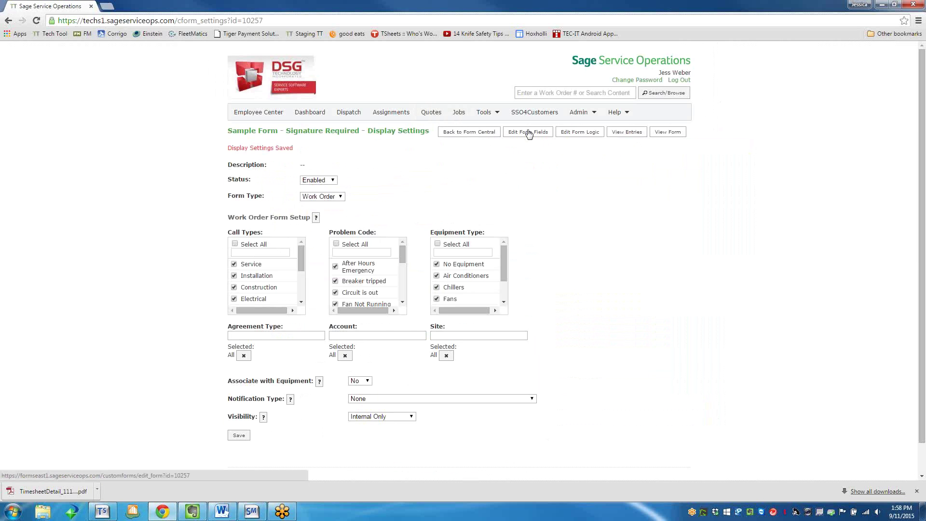
{"action": "left_click", "coordinate": [583, 133]}
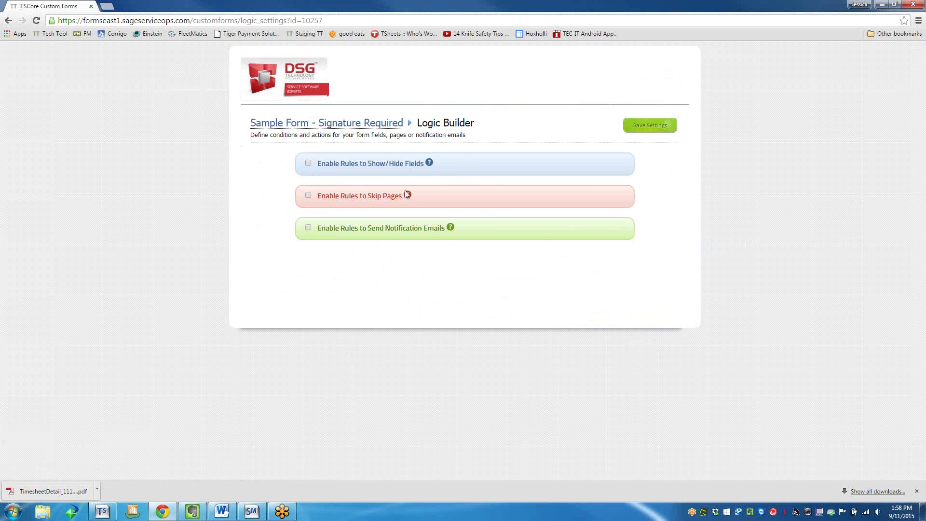
Try a Notification Emails rule on the Text field, then turn it back off.
{"action": "left_click", "coordinate": [307, 228]}
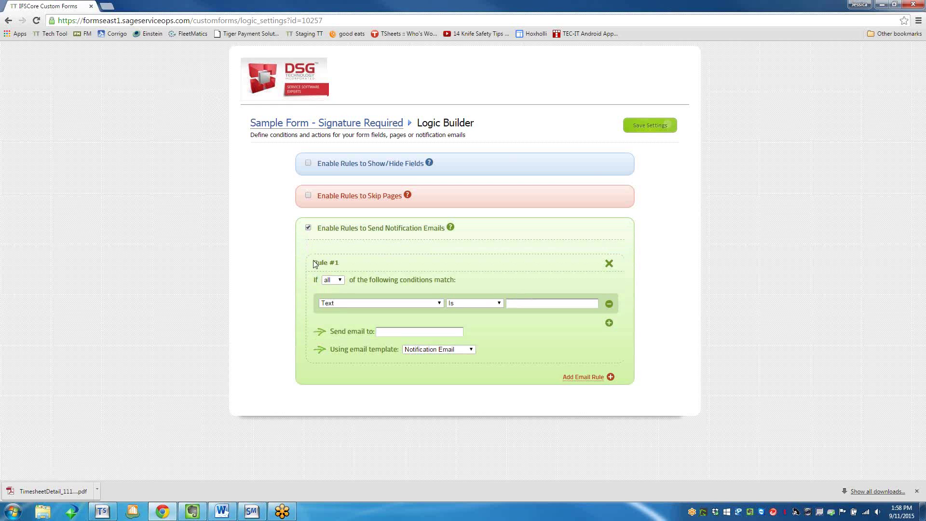
{"action": "left_click", "coordinate": [334, 281]}
{"action": "left_click", "coordinate": [333, 282]}
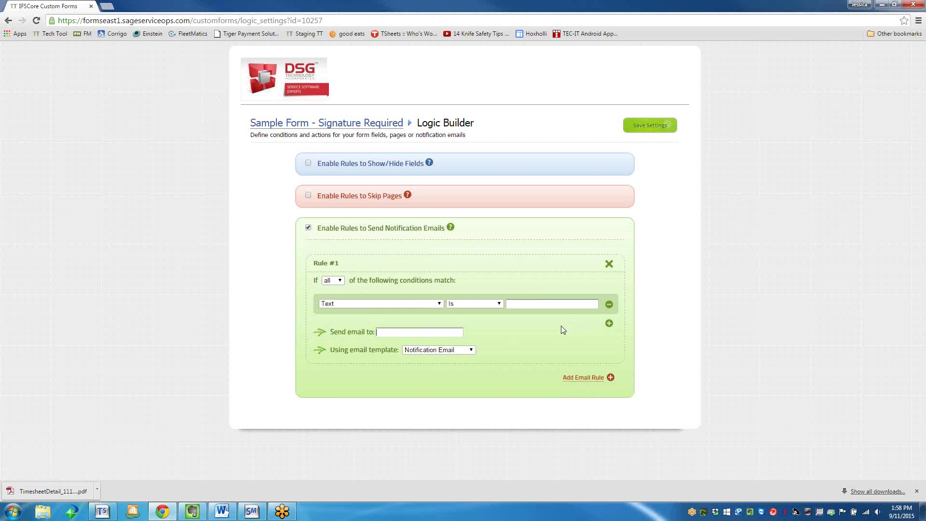
{"action": "left_click", "coordinate": [336, 282]}
{"action": "left_click", "coordinate": [434, 303]}
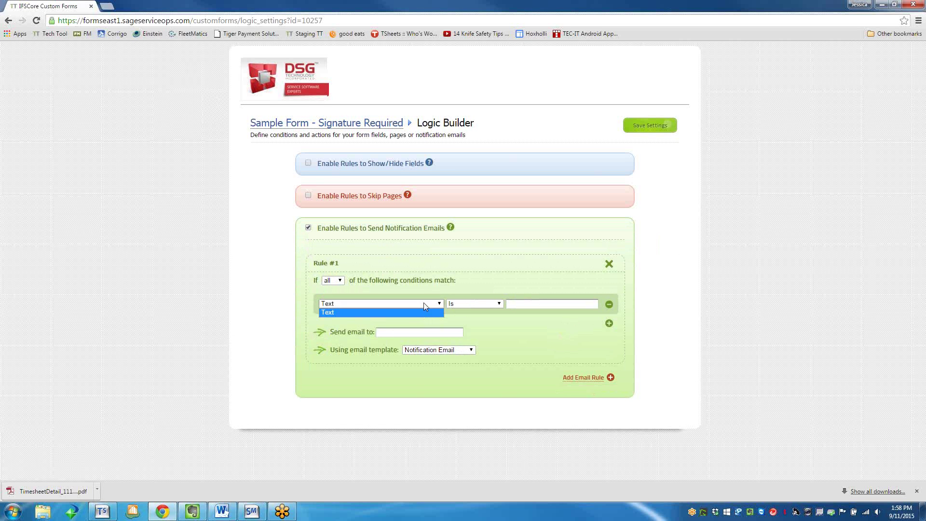
{"action": "left_click", "coordinate": [419, 303]}
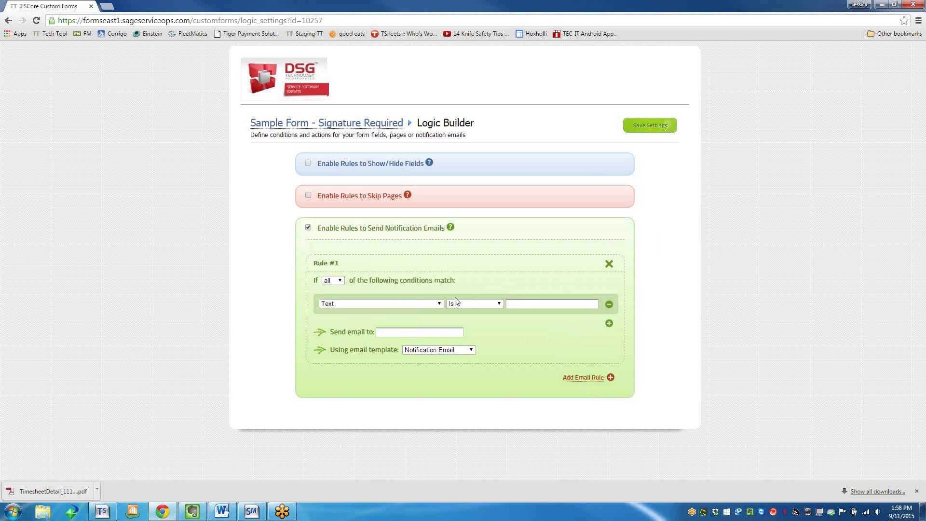
{"action": "left_click", "coordinate": [307, 229]}
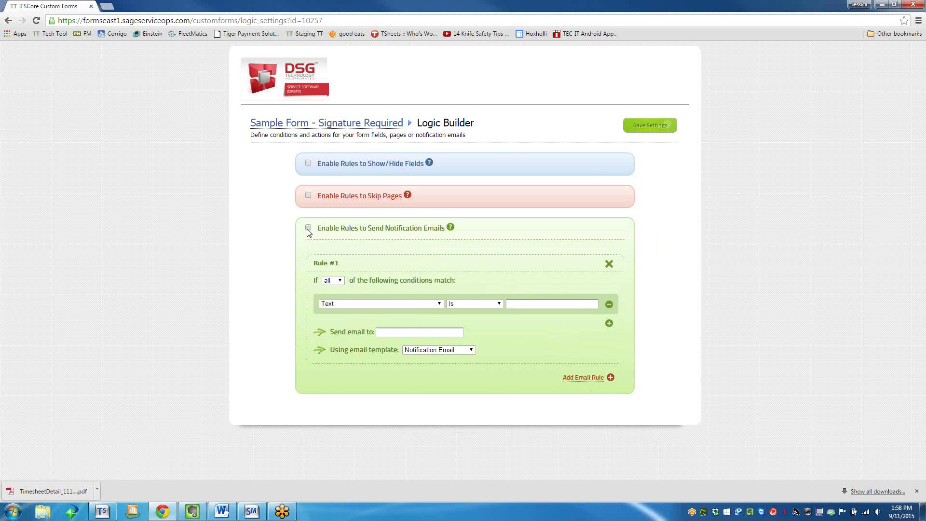
Toggle Skip Pages and a Show/Hide rule for Must Sign Below off, then return to Display Settings.
{"action": "left_click", "coordinate": [309, 196]}
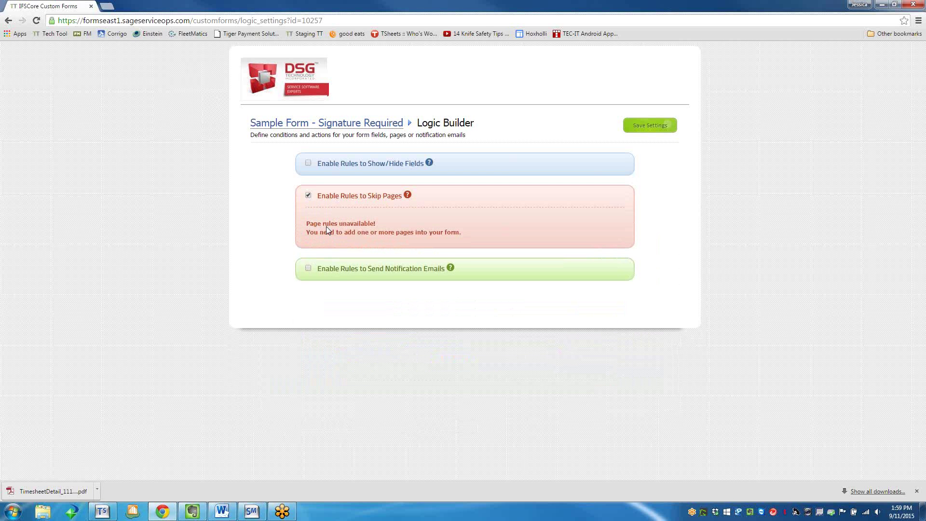
{"action": "left_click", "coordinate": [307, 195]}
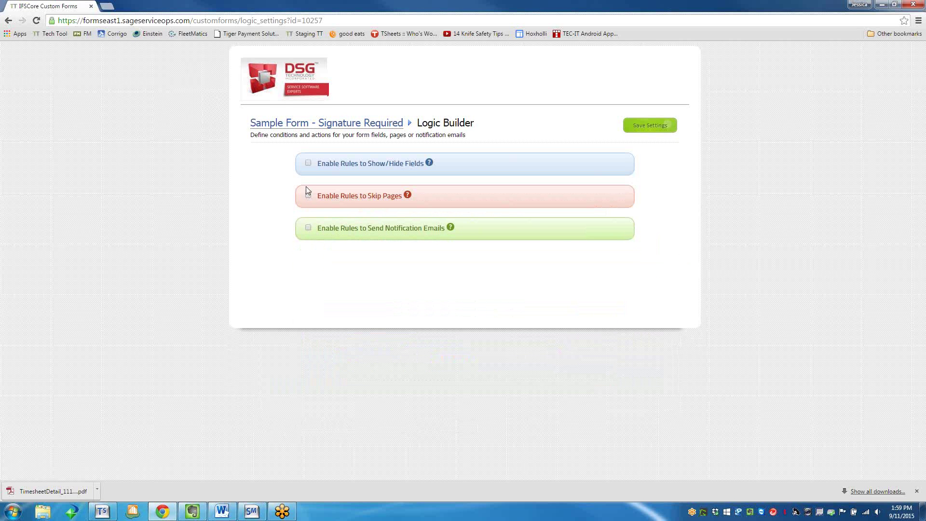
{"action": "left_click", "coordinate": [308, 163]}
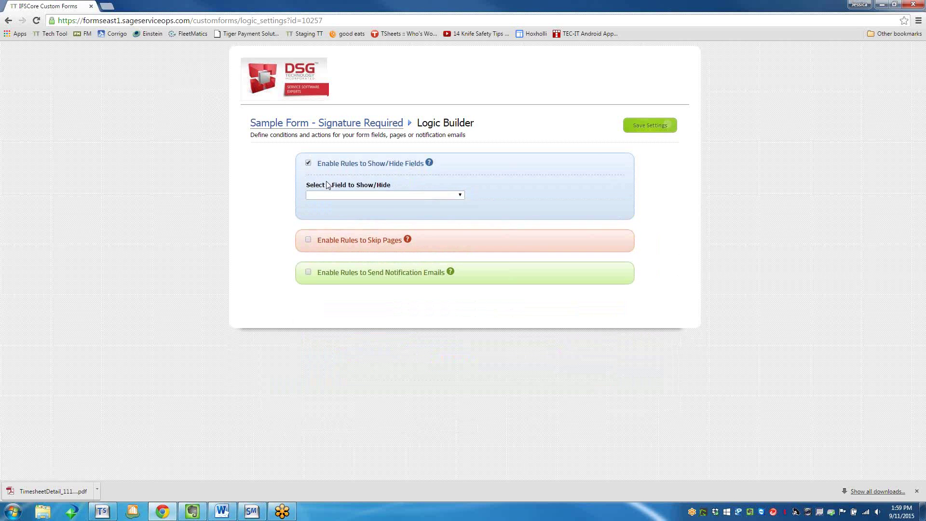
{"action": "left_click", "coordinate": [399, 195]}
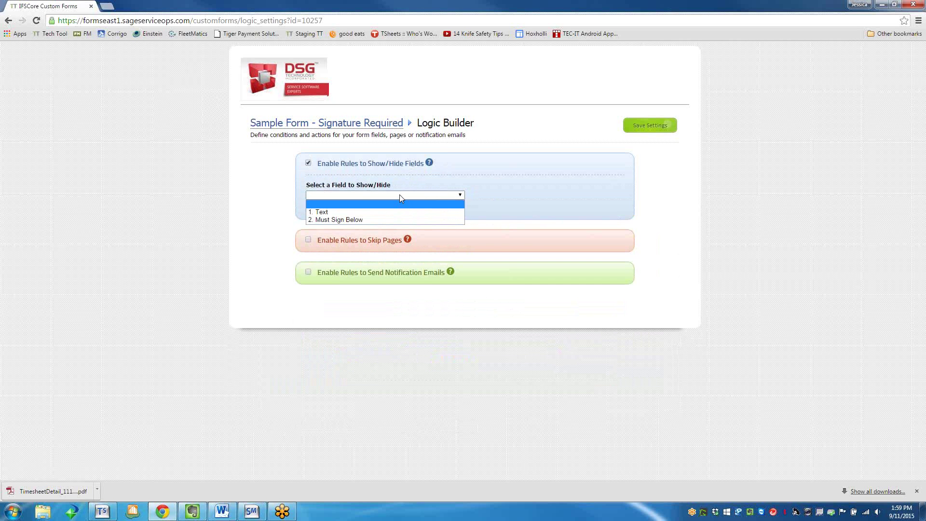
{"action": "left_click", "coordinate": [382, 220]}
{"action": "left_click", "coordinate": [349, 247]}
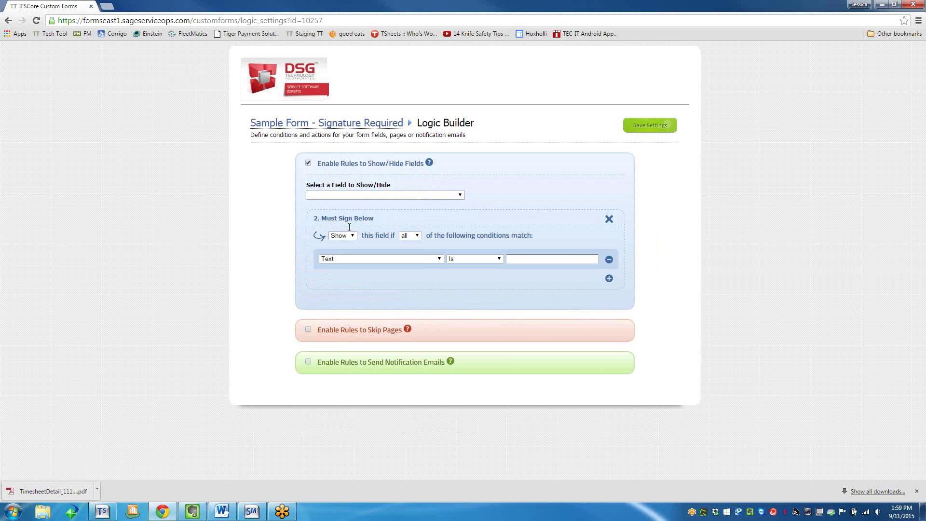
{"action": "left_click", "coordinate": [308, 163]}
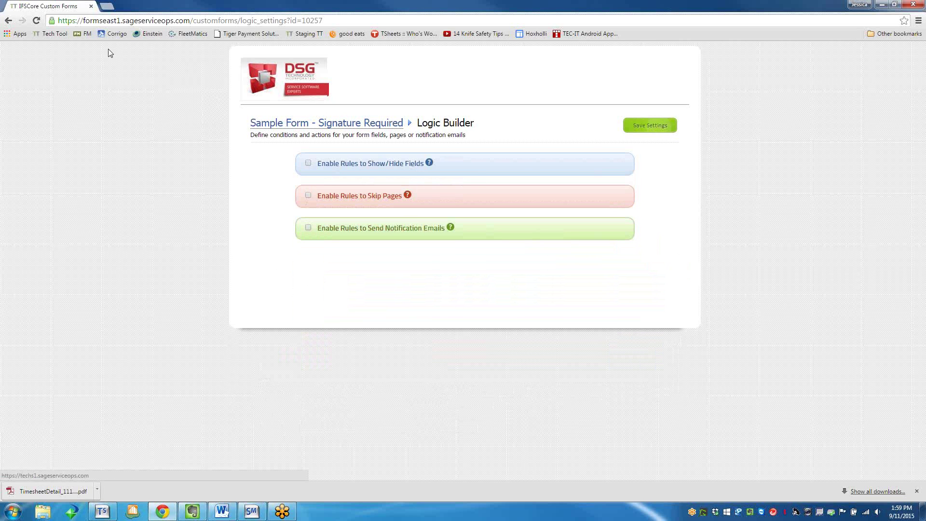
{"action": "left_click", "coordinate": [8, 20]}
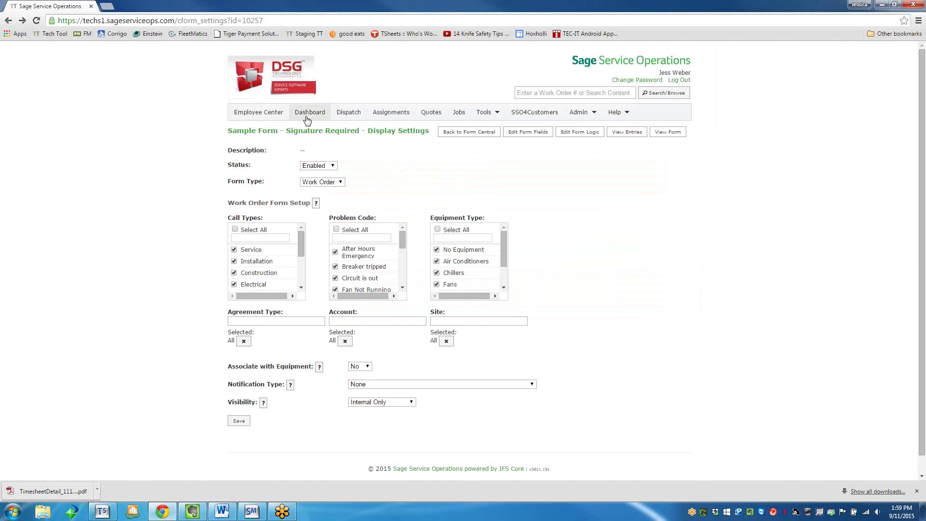
From the Dashboard, open work order 23221 in the new design and show its Reports.
{"action": "left_click", "coordinate": [307, 116]}
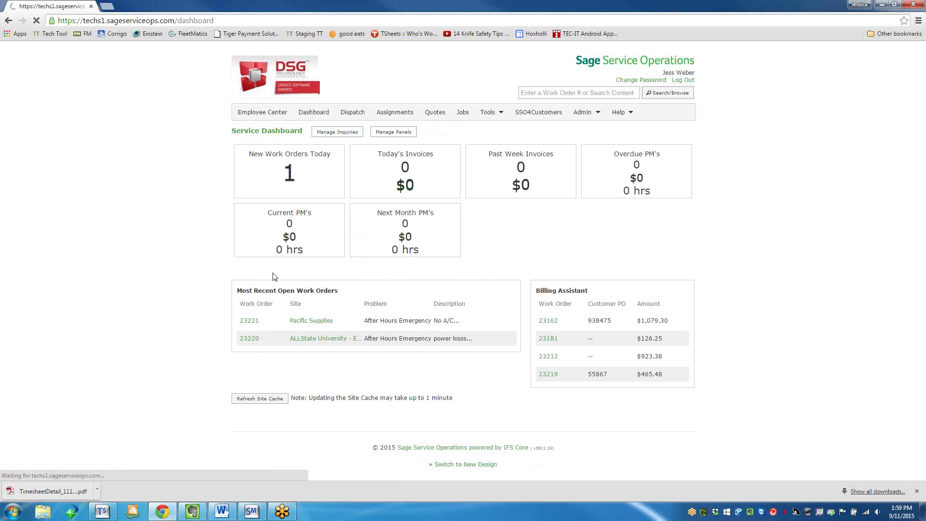
{"action": "left_click", "coordinate": [241, 321]}
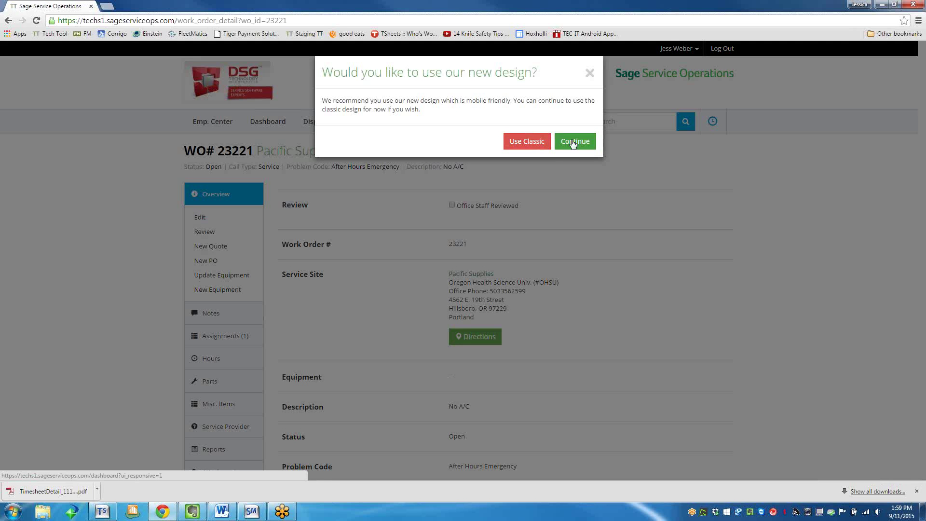
{"action": "left_click", "coordinate": [574, 141]}
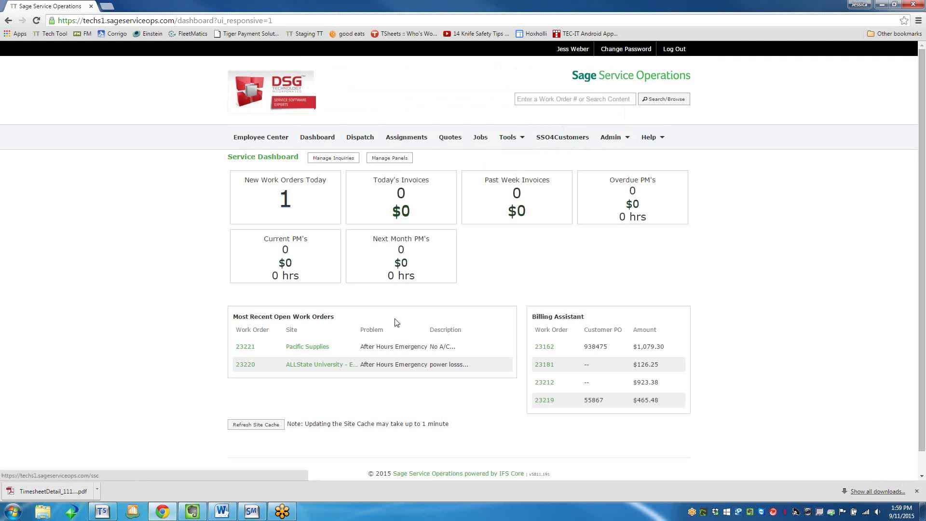
{"action": "left_click", "coordinate": [250, 324]}
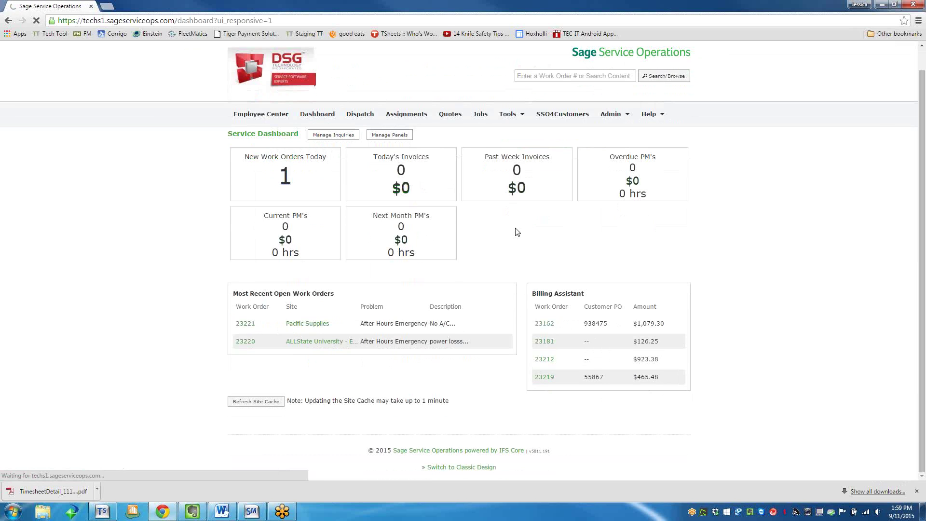
{"action": "scroll", "coordinate": [196, 159], "scroll_direction": "down", "scroll_amount": 9}
{"action": "scroll", "coordinate": [221, 217], "scroll_direction": "up", "scroll_amount": 4}
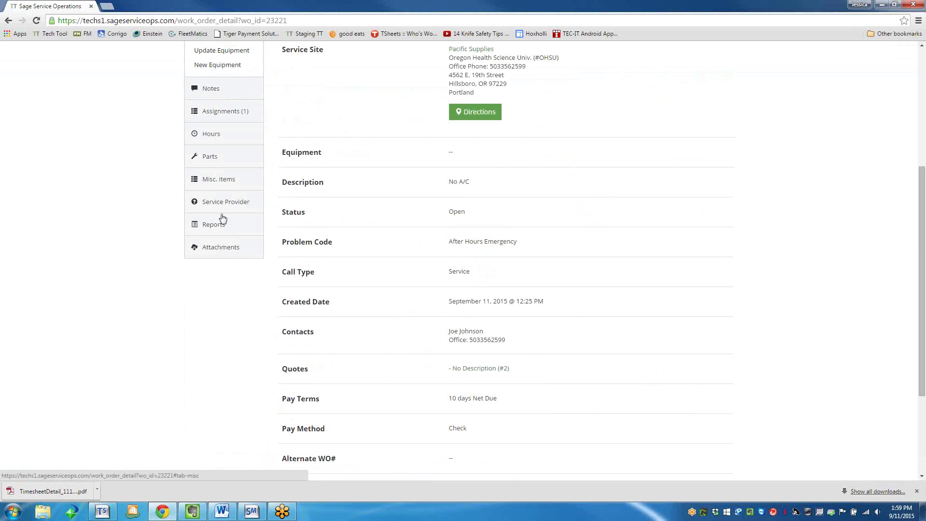
{"action": "left_click", "coordinate": [214, 229]}
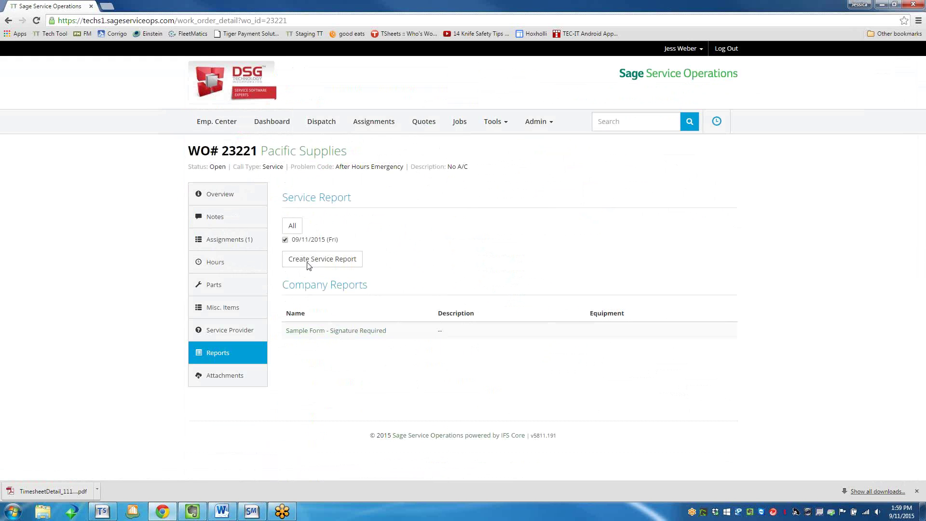
Open the Sample Form for 23221, confirm the prefilled 23221, sign under Must Sign Below, and submit.
{"action": "left_click", "coordinate": [322, 333]}
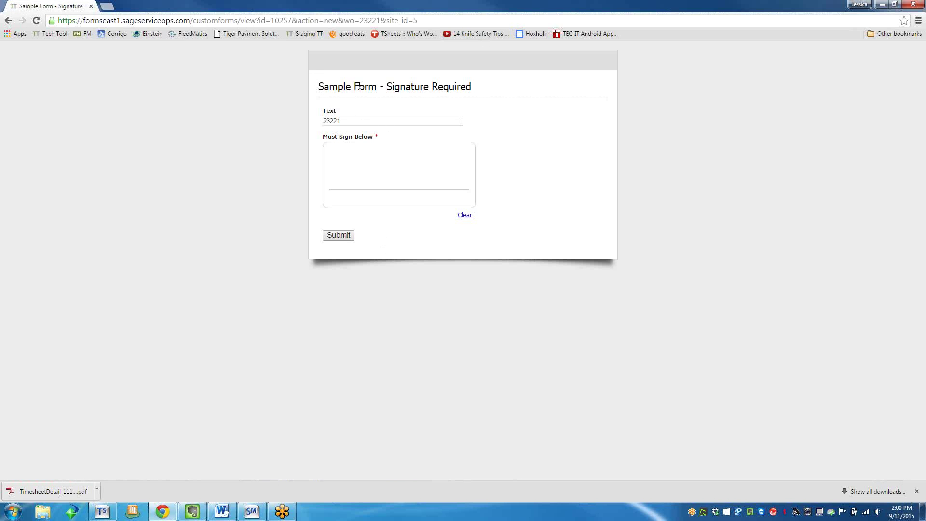
{"action": "left_click", "coordinate": [333, 121]}
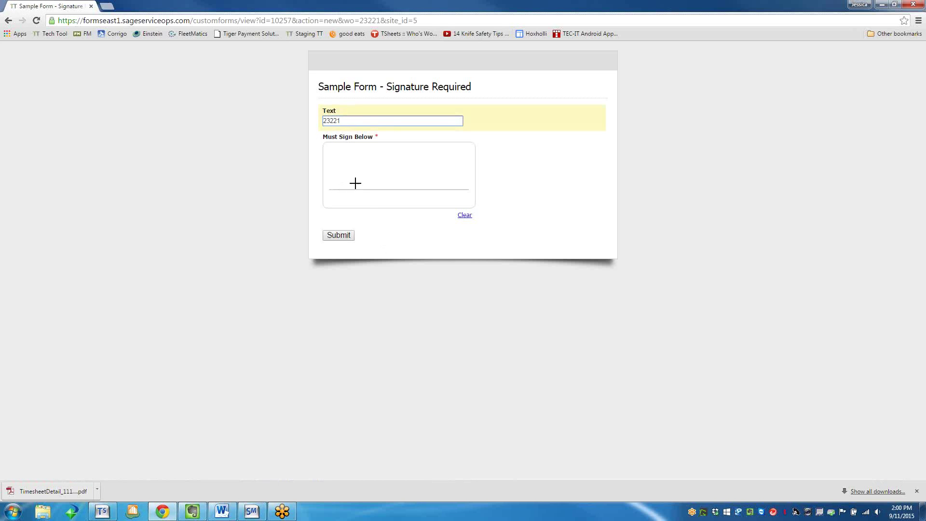
{"action": "mouse_move", "coordinate": [360, 180]}
{"action": "left_mouse_down"}
{"action": "mouse_move", "coordinate": [366, 153]}
{"action": "mouse_move", "coordinate": [408, 175]}
{"action": "mouse_move", "coordinate": [504, 170]}
{"action": "mouse_move", "coordinate": [411, 203]}
{"action": "left_mouse_up"}
{"action": "left_click", "coordinate": [348, 234]}
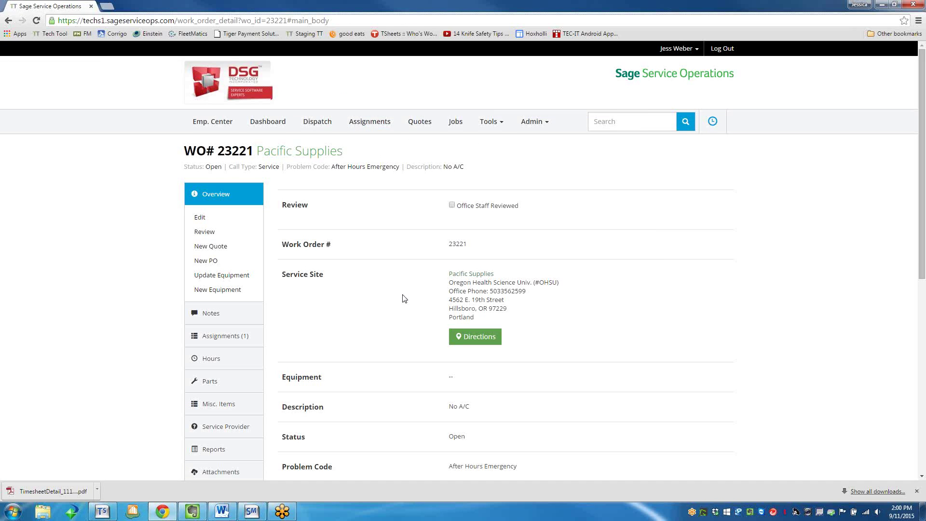
Open Sample Form - Signature Required from Form Central and view its submitted entries.
{"action": "scroll", "coordinate": [211, 442], "scroll_direction": "down", "scroll_amount": 1}
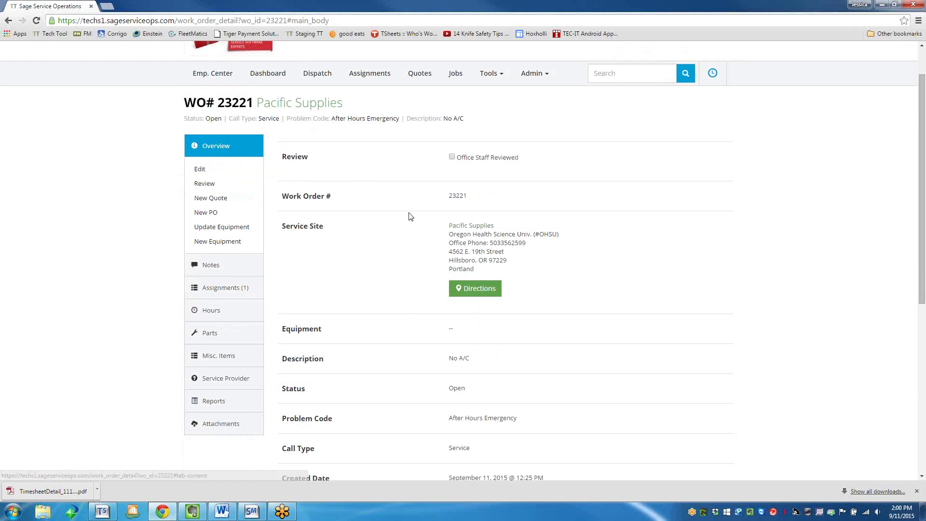
{"action": "left_click", "coordinate": [222, 404]}
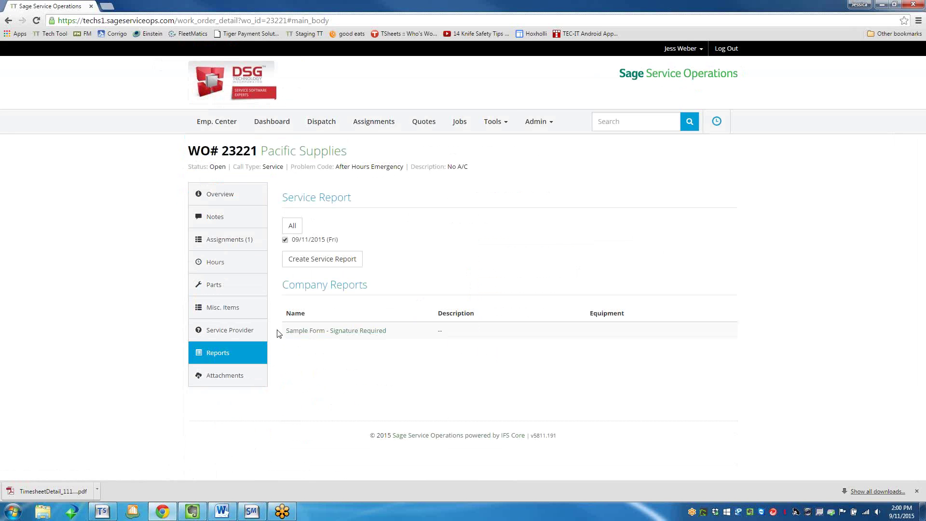
{"action": "left_click", "coordinate": [498, 123]}
{"action": "left_click", "coordinate": [495, 156]}
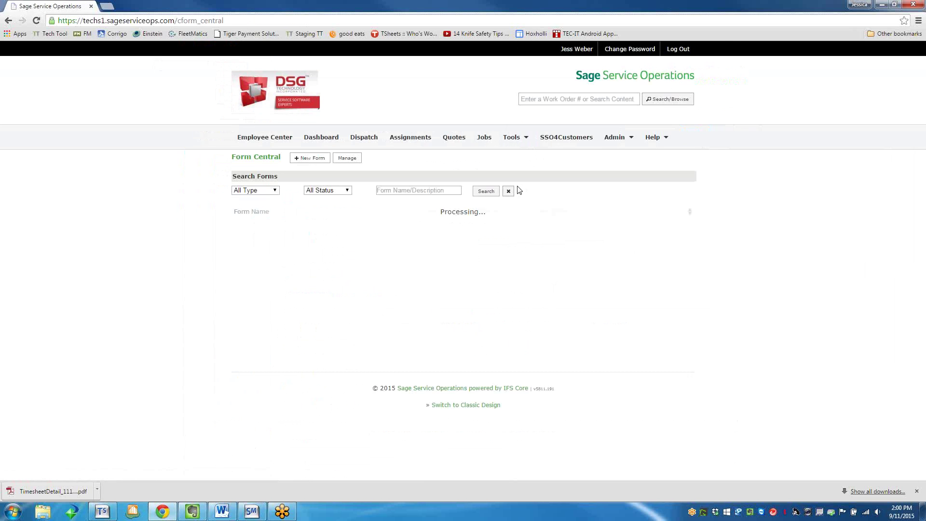
{"action": "left_click", "coordinate": [271, 225]}
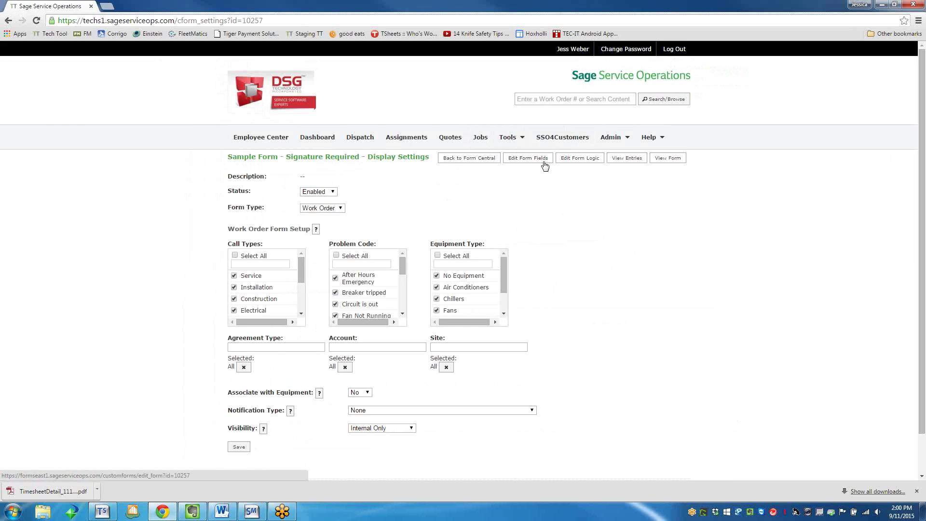
{"action": "left_click", "coordinate": [627, 158]}
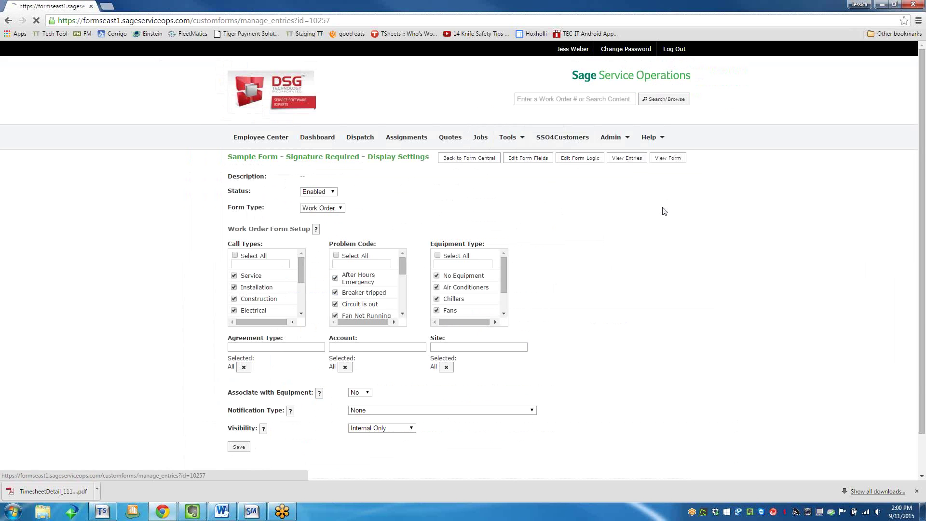